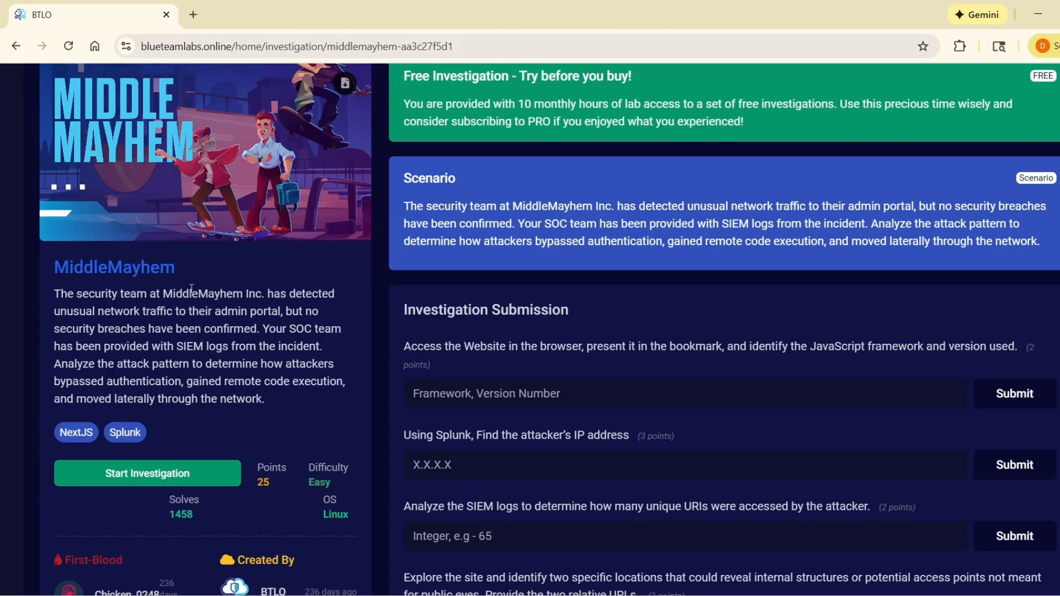
Step: Read the MiddleMayhem scenario and look through the investigation's submission questions
{"action": "left_click_drag", "start_coordinate": [167, 294], "coordinate": [221, 347]}
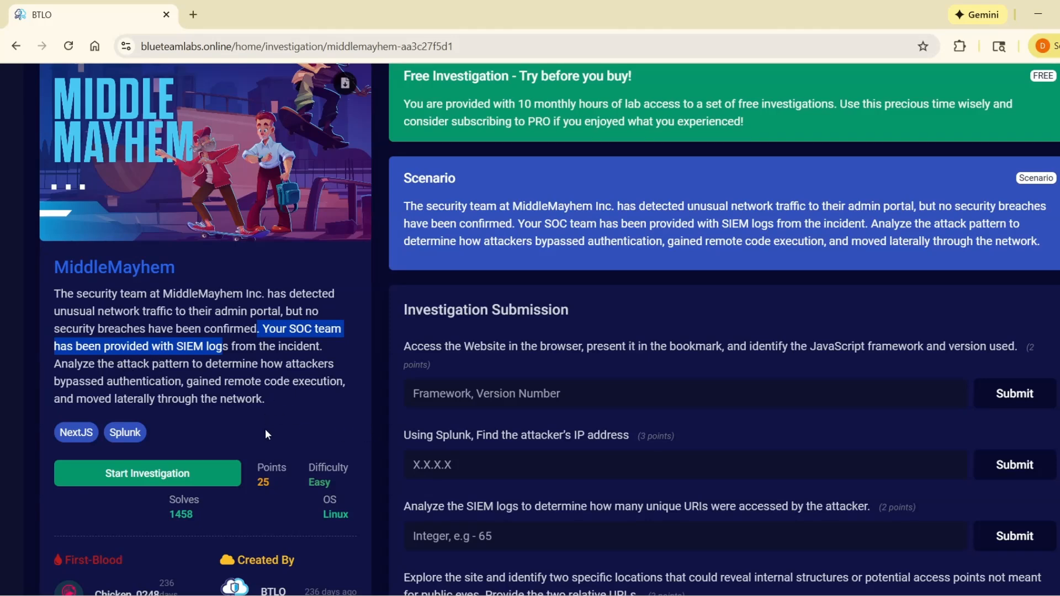
{"action": "scroll", "coordinate": [285, 422], "scroll_direction": "down", "scroll_amount": 2}
{"action": "scroll", "coordinate": [296, 419], "scroll_direction": "up", "scroll_amount": 2}
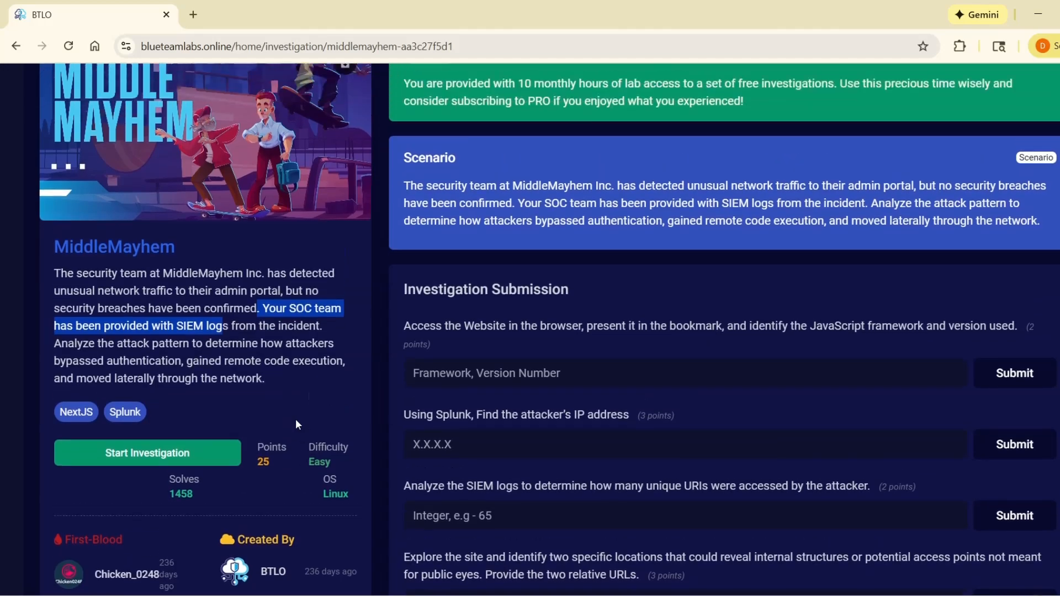
{"action": "left_click", "coordinate": [316, 412]}
{"action": "scroll", "coordinate": [323, 412], "scroll_direction": "up", "scroll_amount": 2}
{"action": "scroll", "coordinate": [428, 407], "scroll_direction": "down", "scroll_amount": 2}
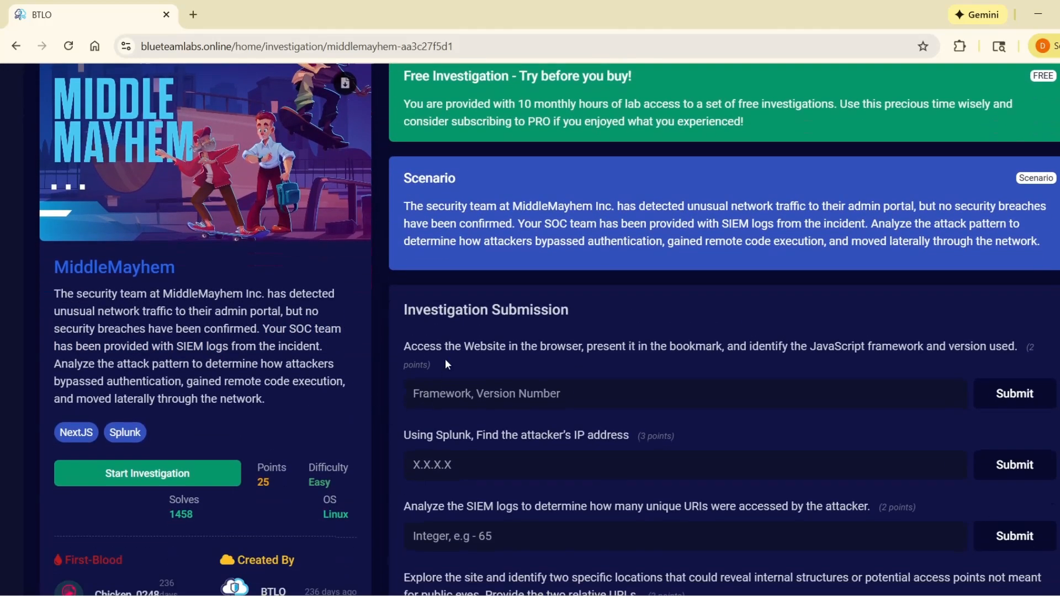
{"action": "scroll", "coordinate": [406, 376], "scroll_direction": "down", "scroll_amount": 9}
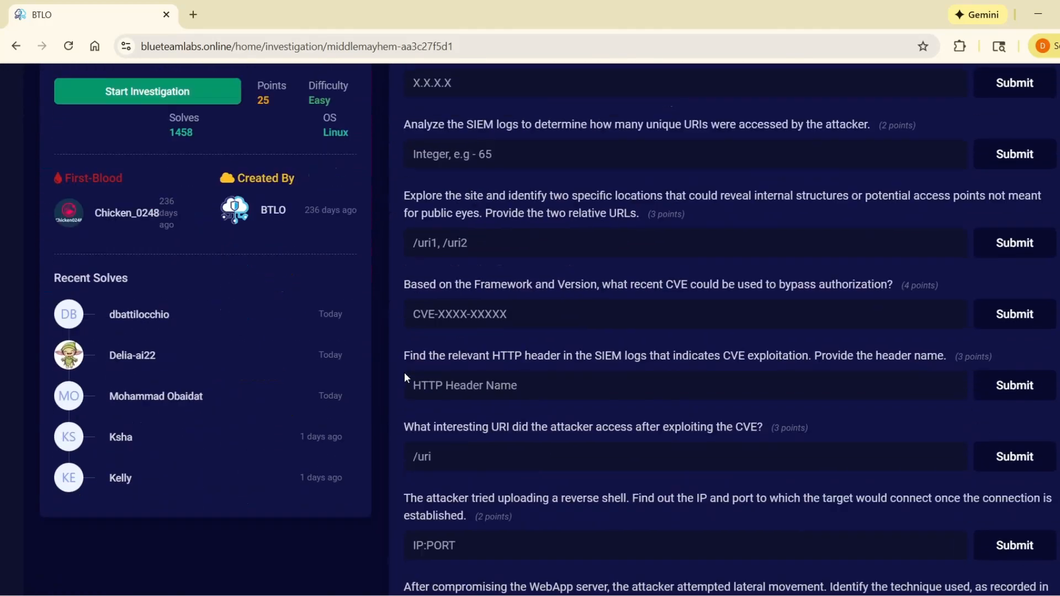
{"action": "scroll", "coordinate": [404, 372], "scroll_direction": "up", "scroll_amount": 8}
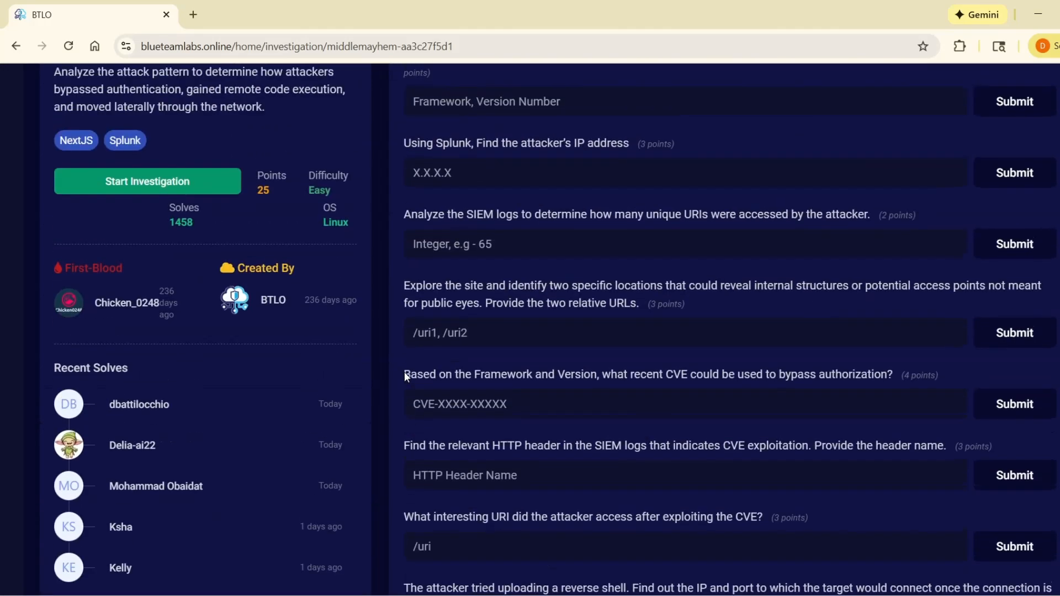
{"action": "scroll", "coordinate": [404, 372], "scroll_direction": "down", "scroll_amount": 3}
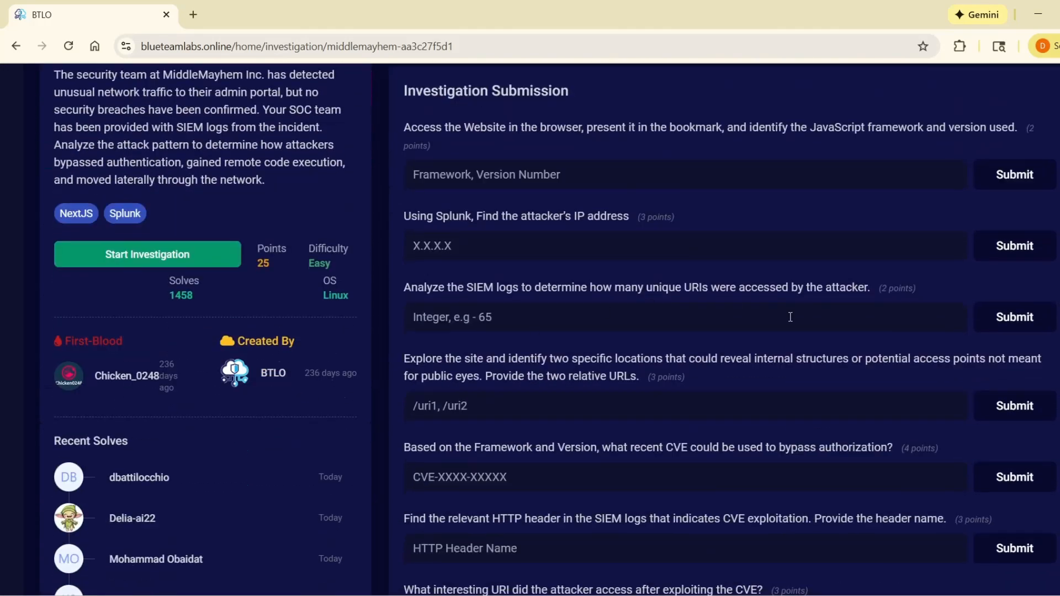
{"action": "left_click", "coordinate": [483, 175]}
{"action": "left_click", "coordinate": [581, 257]}
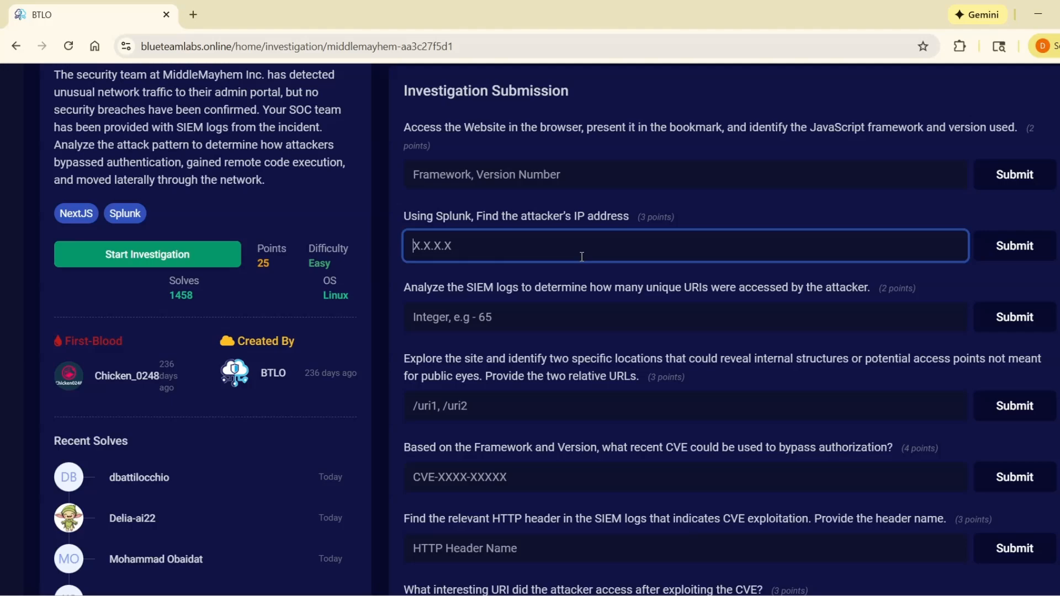
{"action": "left_click", "coordinate": [572, 325]}
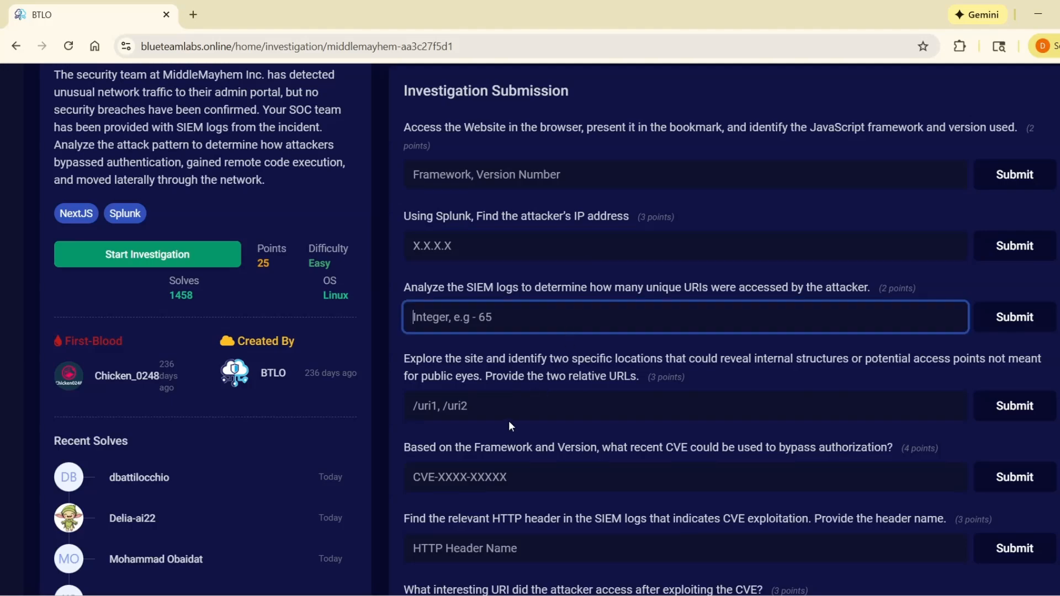
{"action": "scroll", "coordinate": [513, 412], "scroll_direction": "down", "scroll_amount": 3}
{"action": "scroll", "coordinate": [496, 406], "scroll_direction": "up", "scroll_amount": 10}
{"action": "scroll", "coordinate": [471, 398], "scroll_direction": "down", "scroll_amount": 3}
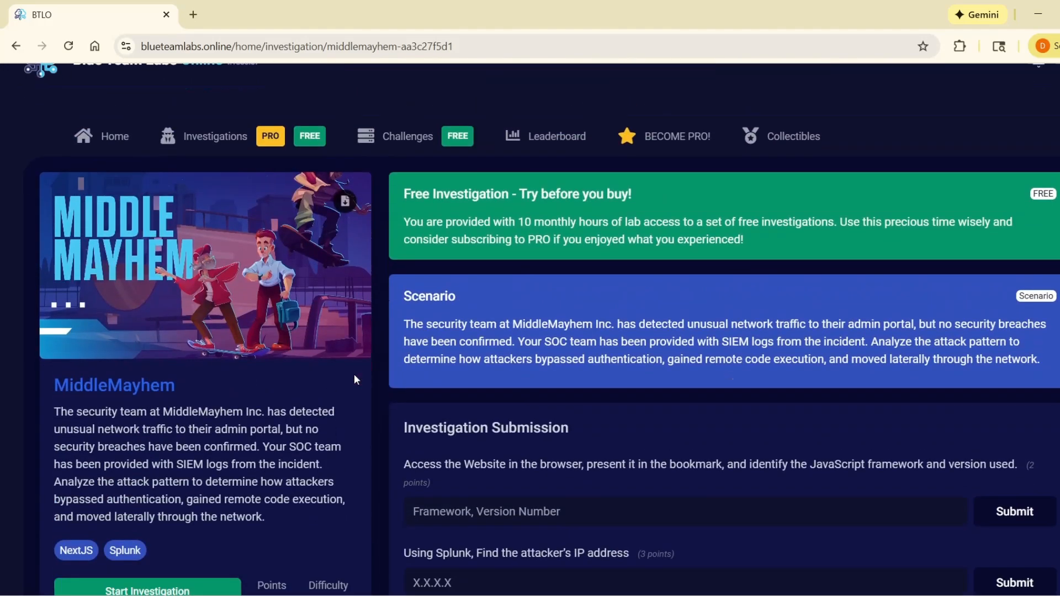
Step: Start the MiddleMayhem investigation and launch Firefox on the lab machine
{"action": "left_click", "coordinate": [170, 474]}
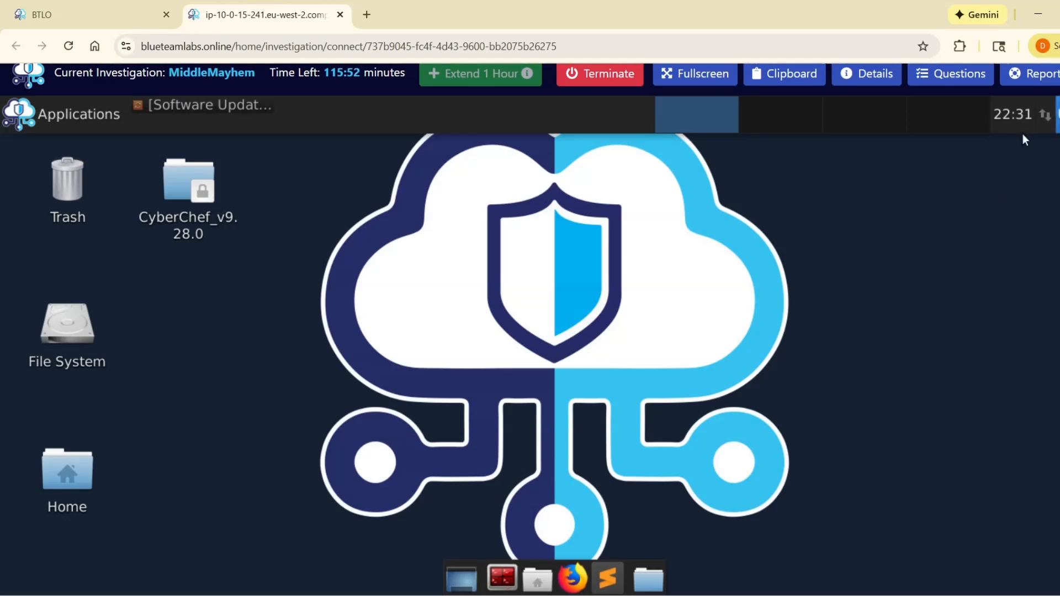
{"action": "left_click", "coordinate": [567, 578]}
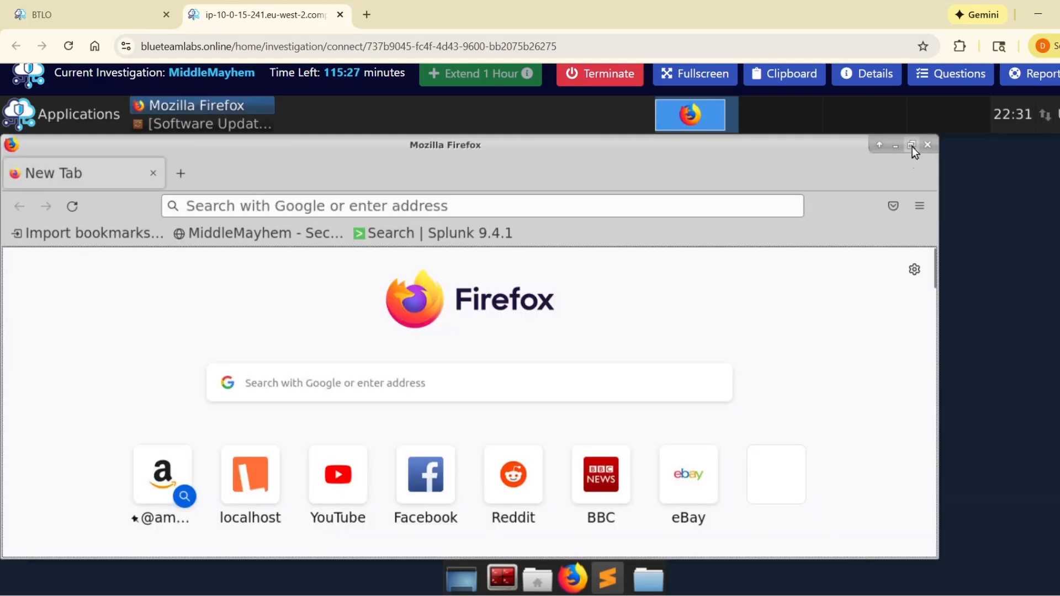
{"action": "left_click", "coordinate": [912, 146]}
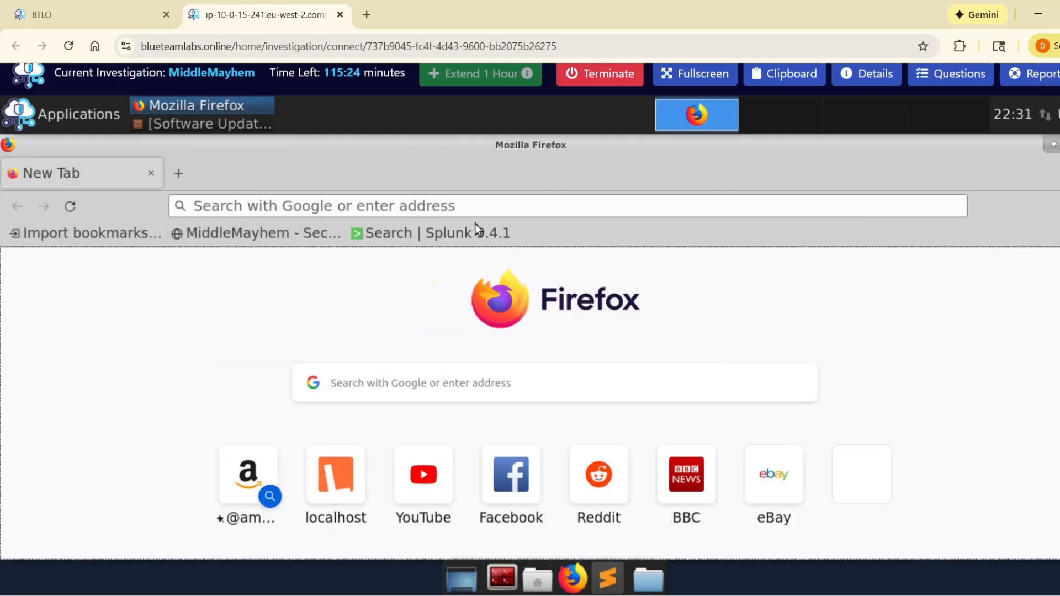
Step: Open the bookmarked Splunk search page and load the bookmarked MiddleMayhem site in a second browser tab
{"action": "left_click", "coordinate": [414, 243]}
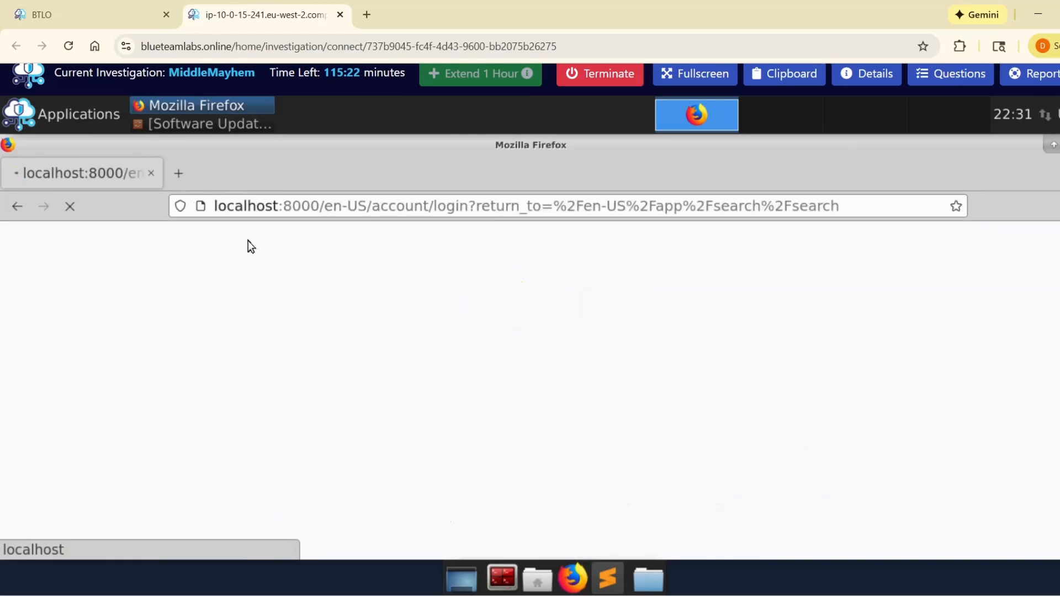
{"action": "left_click", "coordinate": [178, 173]}
{"action": "left_click", "coordinate": [279, 234]}
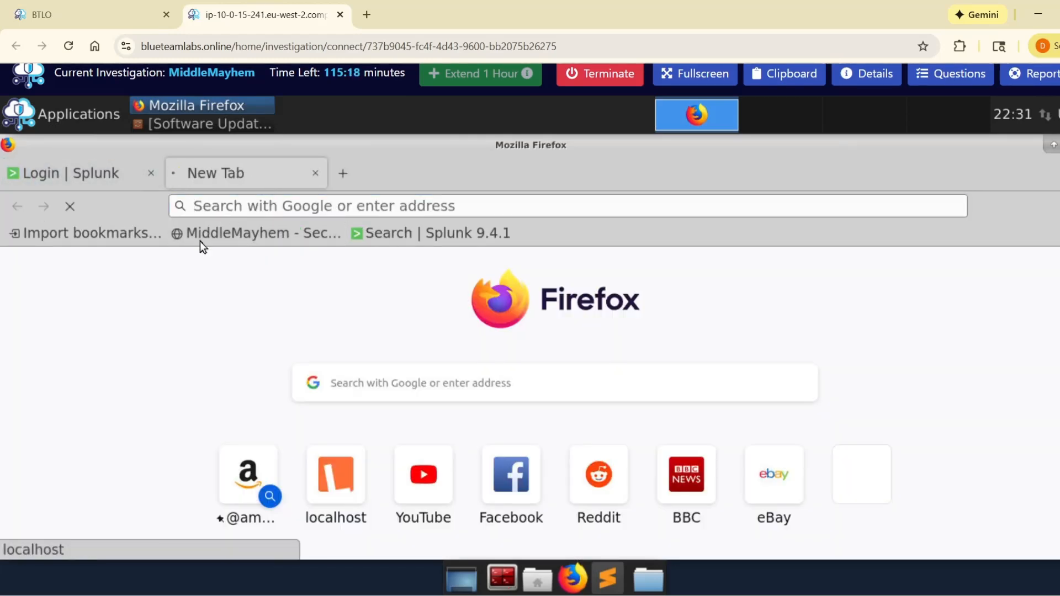
{"action": "left_click", "coordinate": [110, 178]}
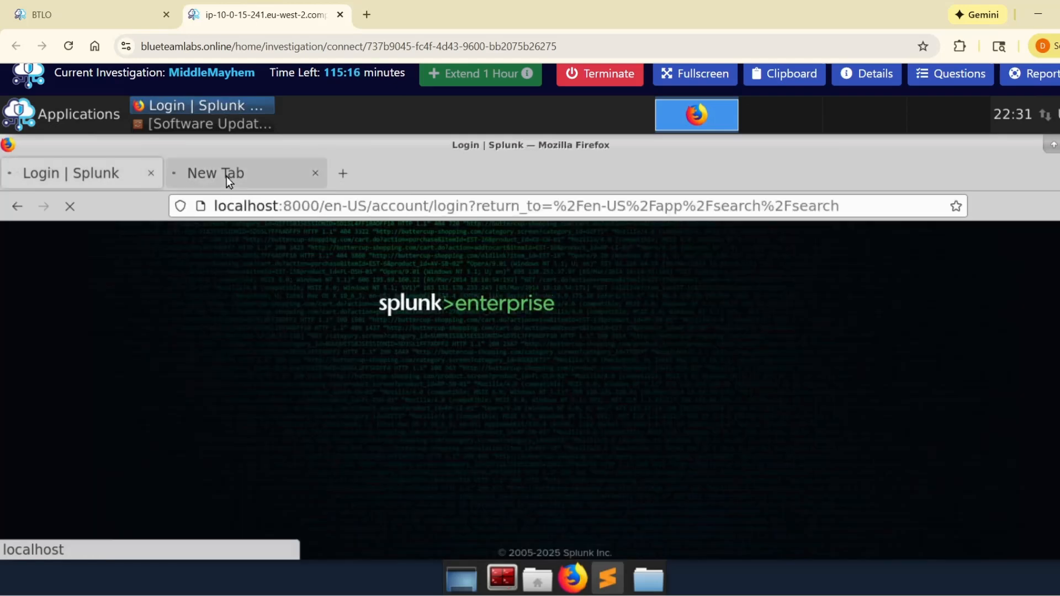
{"action": "left_click", "coordinate": [227, 176]}
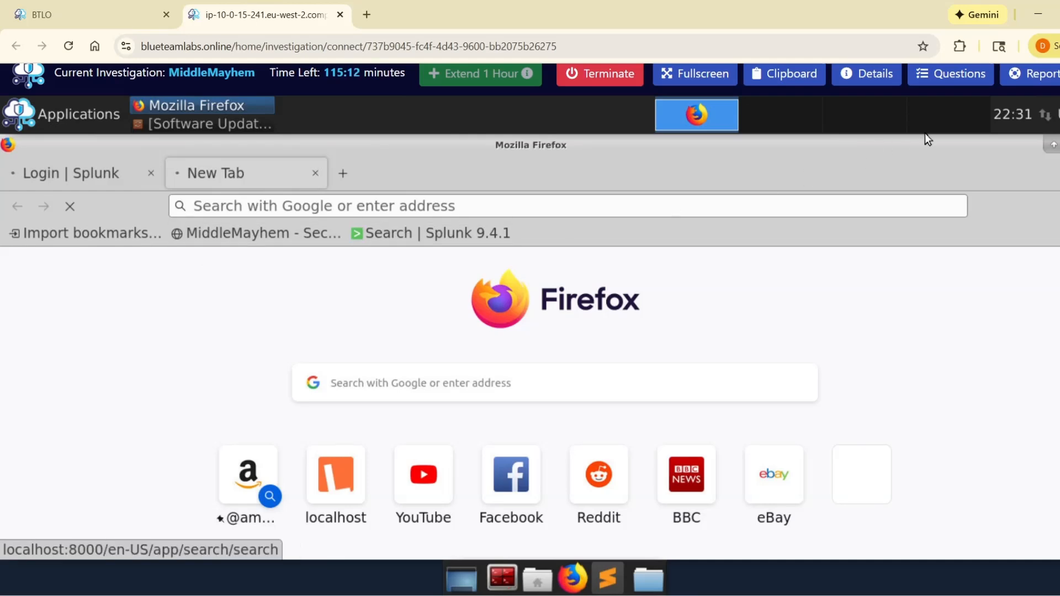
Step: Show the investigation's questions and read the first one about the website's JavaScript framework and version
{"action": "left_click", "coordinate": [951, 75]}
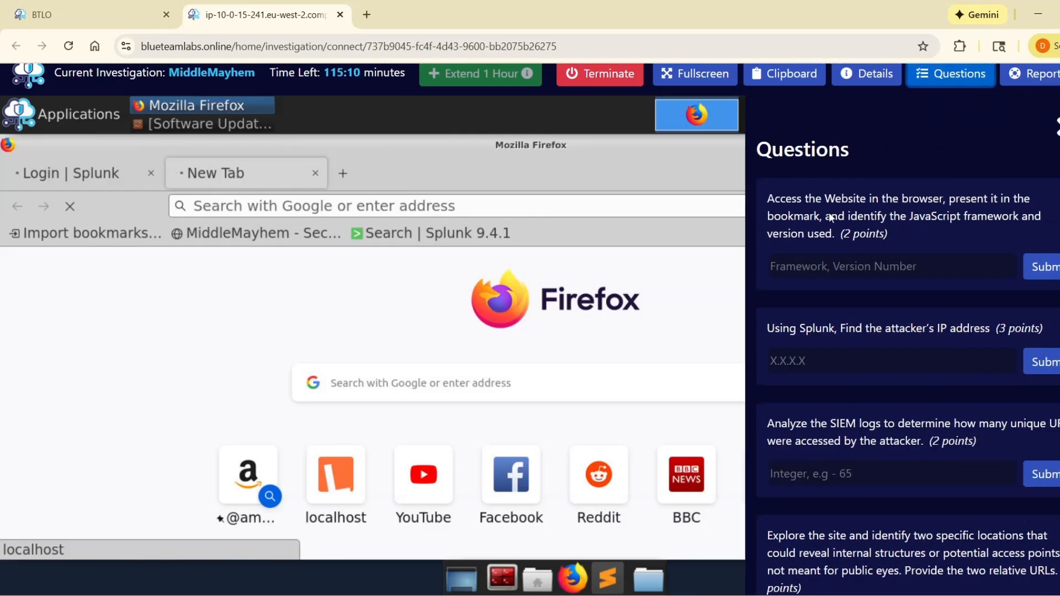
{"action": "left_click_drag", "start_coordinate": [760, 196], "coordinate": [883, 231]}
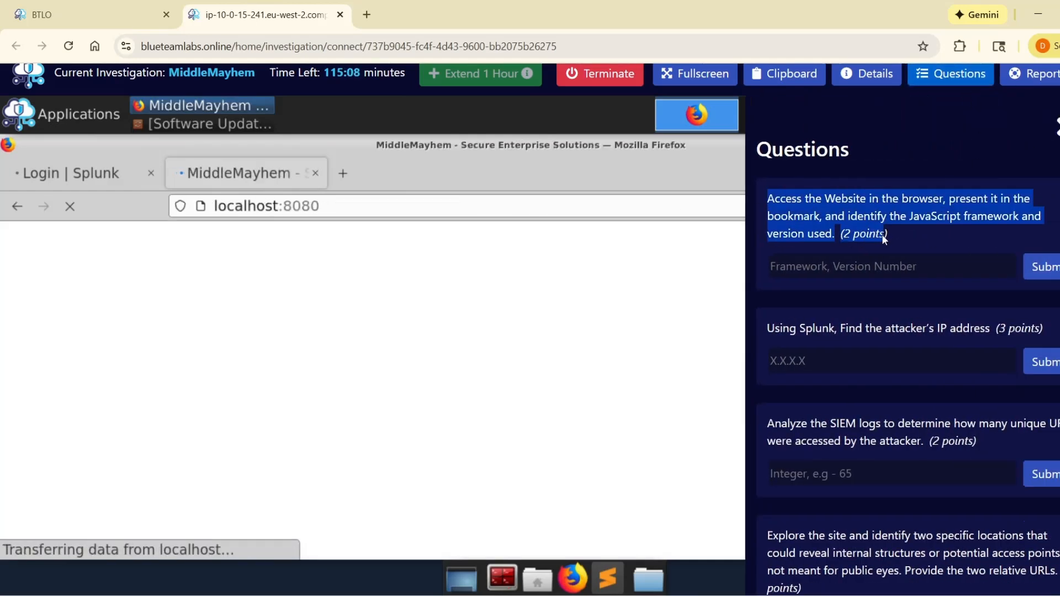
{"action": "left_click", "coordinate": [835, 251]}
{"action": "left_click_drag", "start_coordinate": [763, 199], "coordinate": [827, 229]}
{"action": "left_click", "coordinate": [821, 270]}
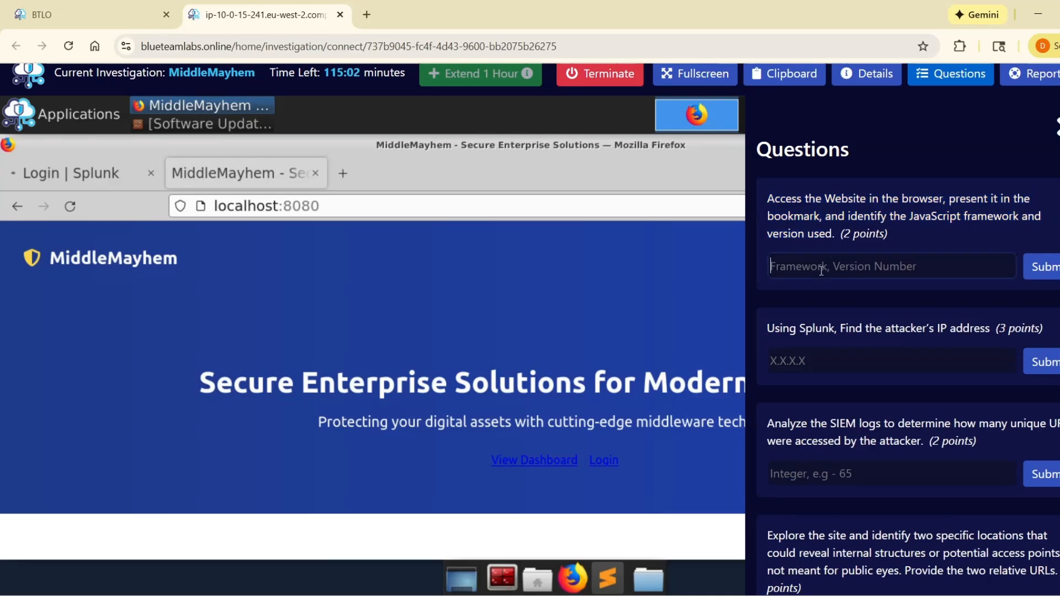
Step: Close the questions and examine the MiddleMayhem home page down to its footer for the framework name and version
{"action": "left_click", "coordinate": [634, 303]}
{"action": "scroll", "coordinate": [635, 310], "scroll_direction": "down", "scroll_amount": 3}
{"action": "left_click", "coordinate": [1056, 130]}
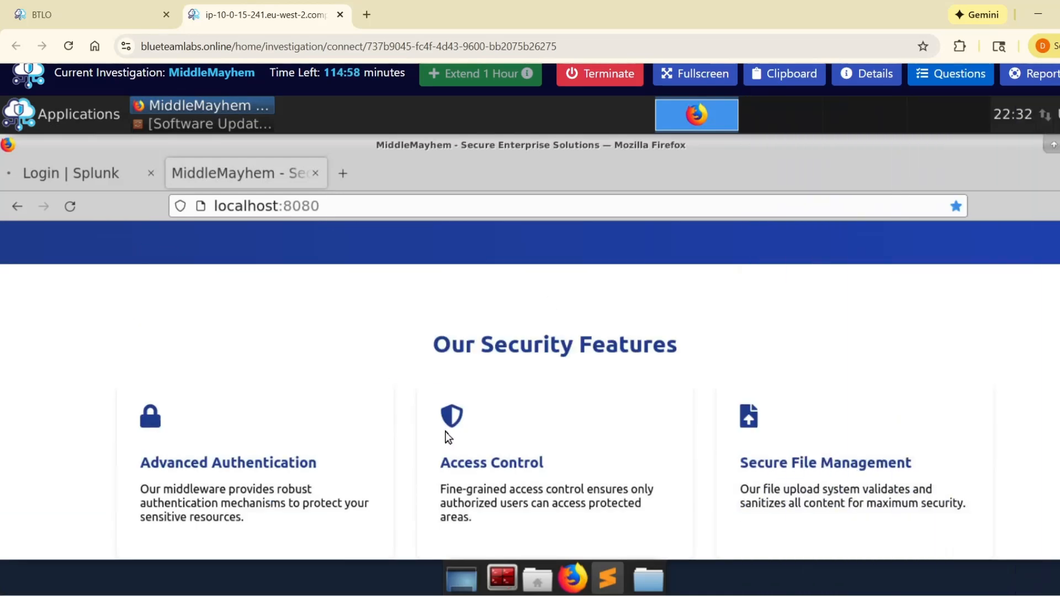
{"action": "scroll", "coordinate": [519, 425], "scroll_direction": "down", "scroll_amount": 9}
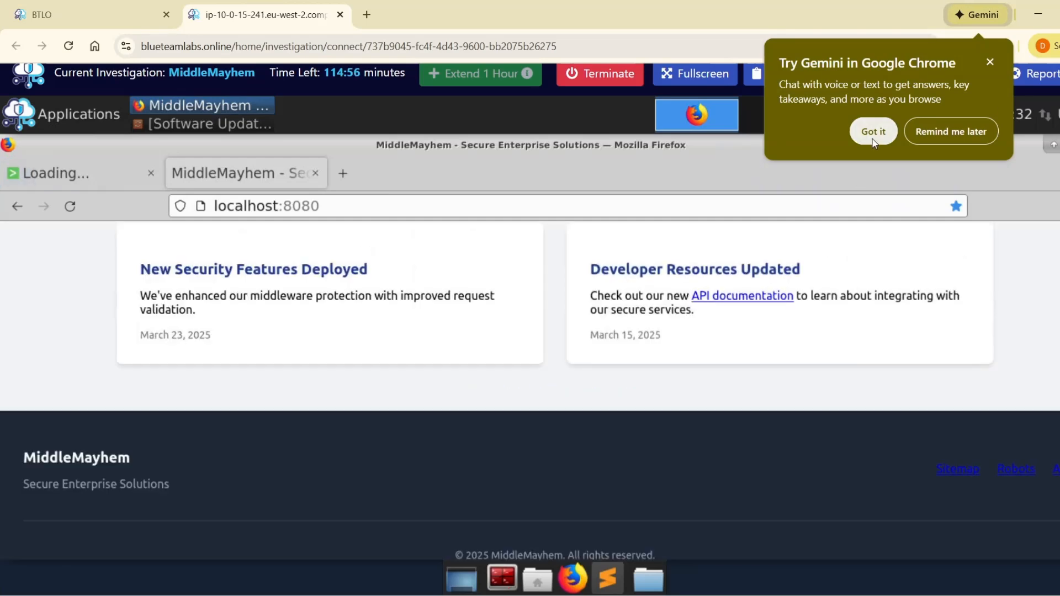
{"action": "left_click", "coordinate": [991, 61]}
{"action": "scroll", "coordinate": [541, 405], "scroll_direction": "down", "scroll_amount": 2}
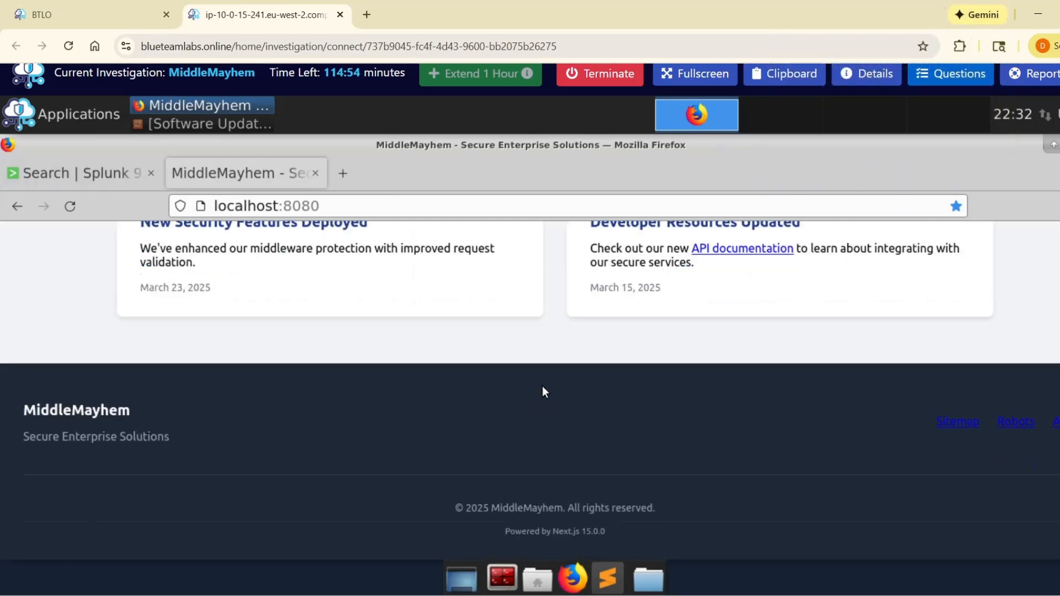
{"action": "left_click_drag", "start_coordinate": [538, 531], "coordinate": [606, 531]}
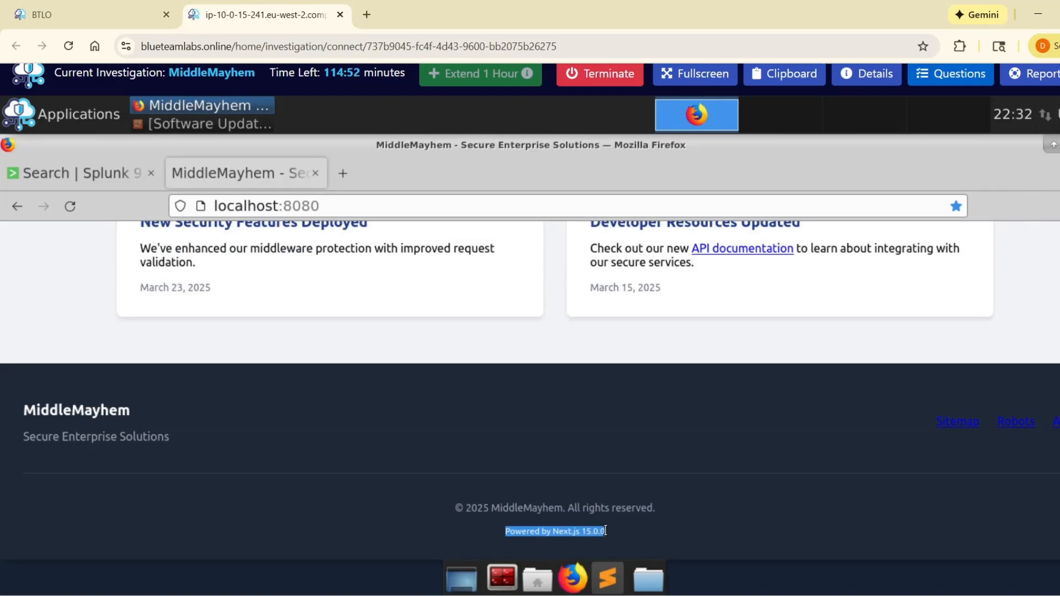
{"action": "left_click", "coordinate": [565, 524]}
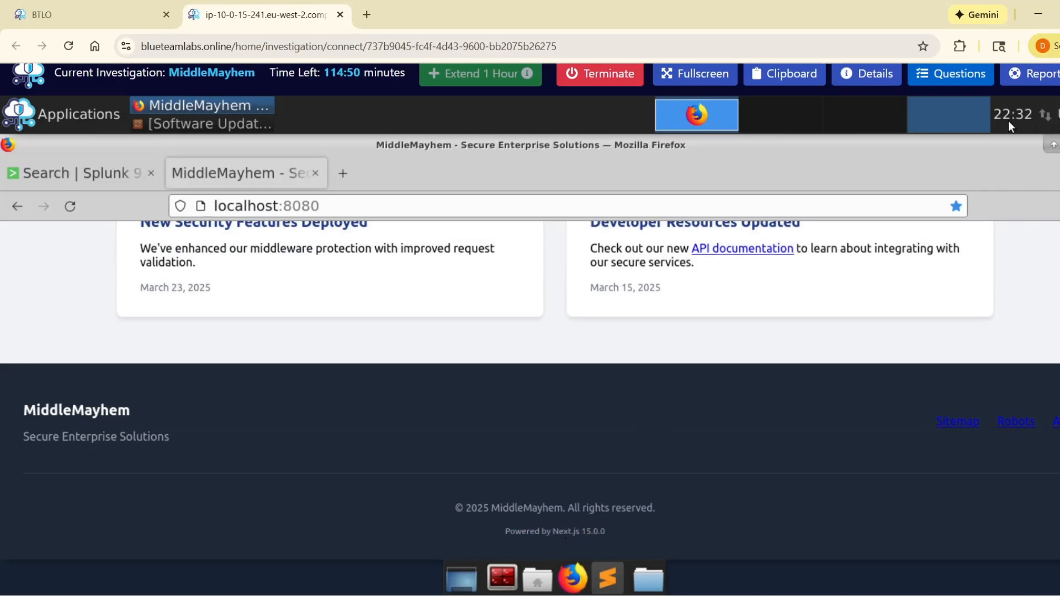
Step: Copy "Next.js 15.0.0" from the site footer and try submitting it as the answer to the first question
{"action": "left_click", "coordinate": [953, 80]}
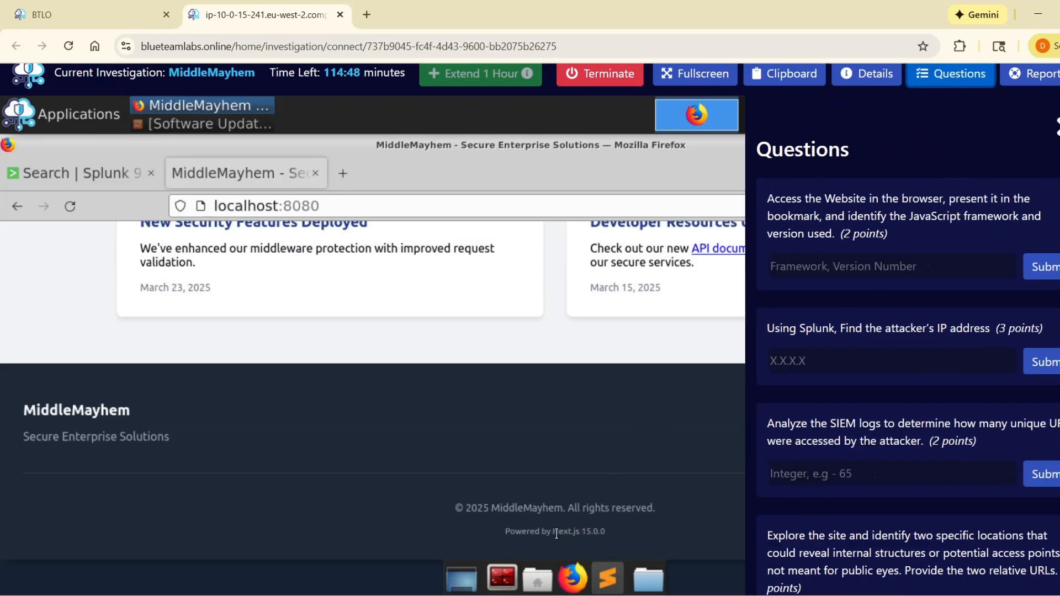
{"action": "left_click_drag", "start_coordinate": [552, 532], "coordinate": [608, 531]}
{"action": "key", "text": "ctrl+c"}
{"action": "left_click", "coordinate": [825, 267]}
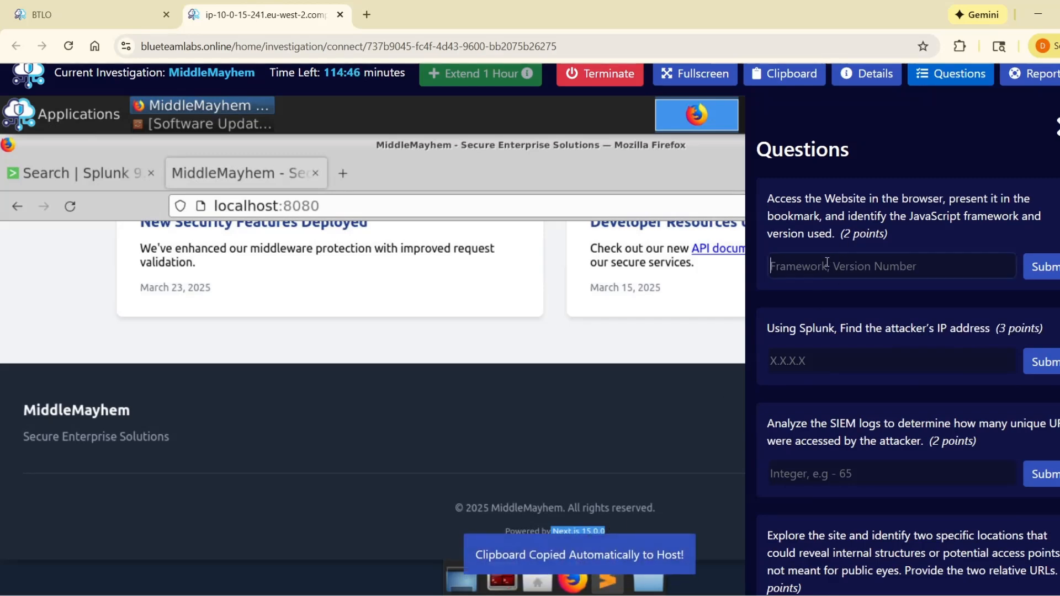
{"action": "key", "text": "ctrl+v"}
{"action": "left_click", "coordinate": [1047, 272]}
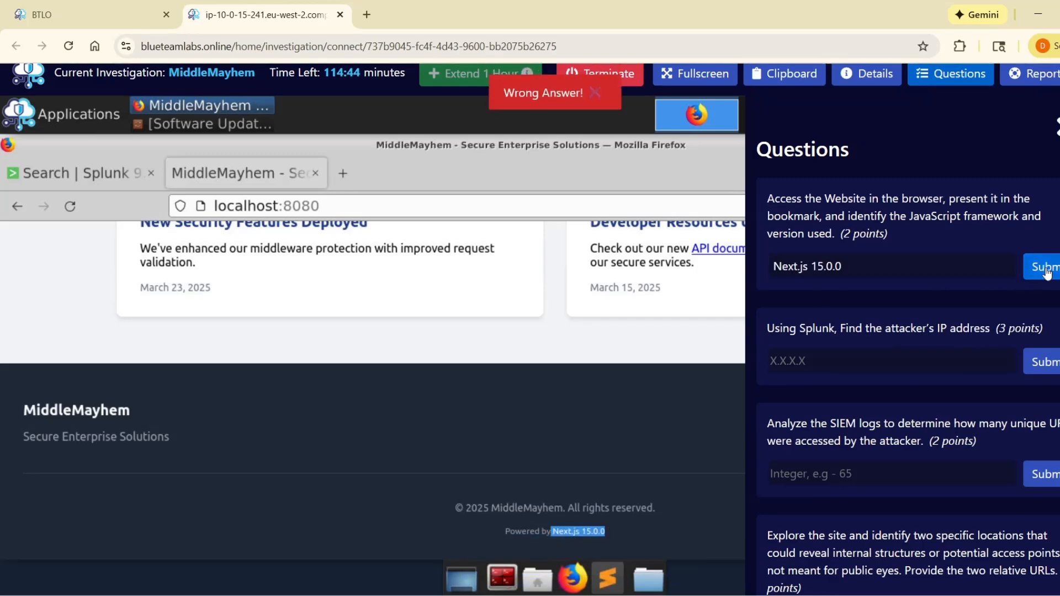
Step: Re-enter the first answer with a comma as "Next.js, 15.0.0" and submit it
{"action": "left_click", "coordinate": [645, 340]}
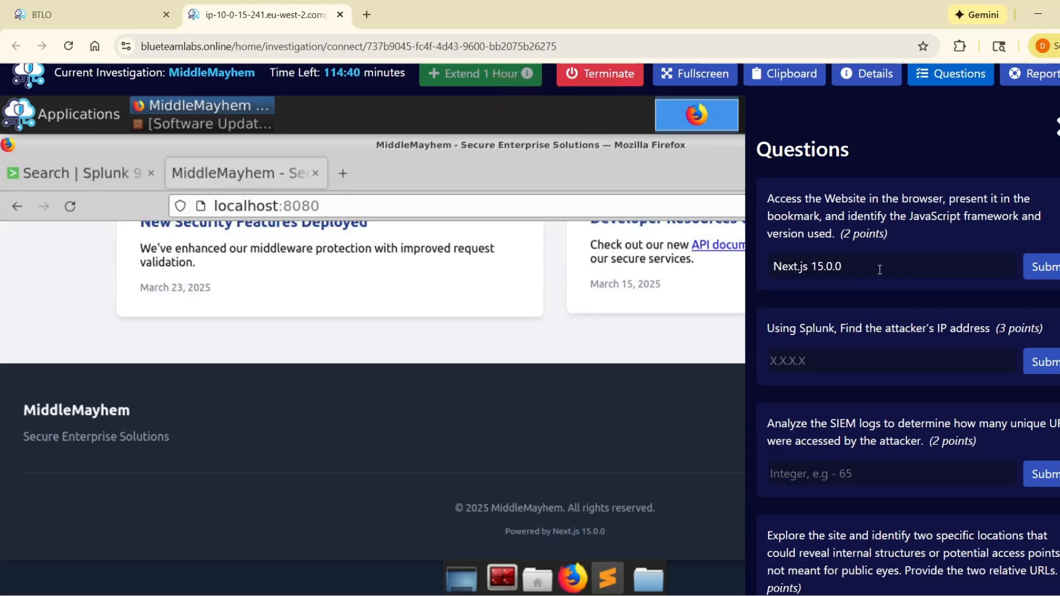
{"action": "left_click_drag", "start_coordinate": [879, 269], "coordinate": [753, 266]}
{"action": "left_click", "coordinate": [858, 274]}
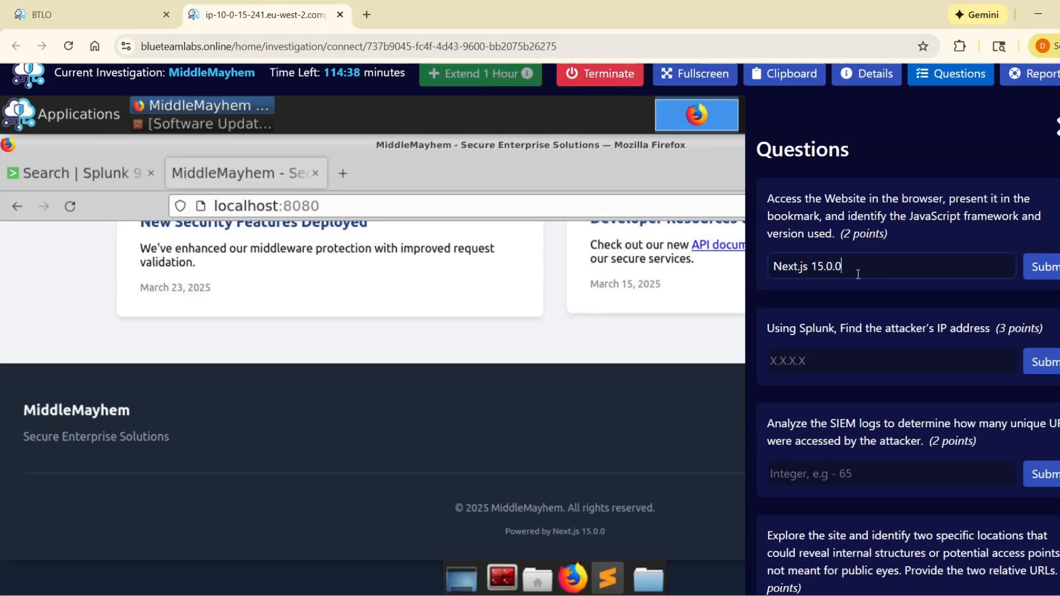
{"action": "left_click_drag", "start_coordinate": [843, 267], "coordinate": [770, 267]}
{"action": "key", "text": "BackSpace"}
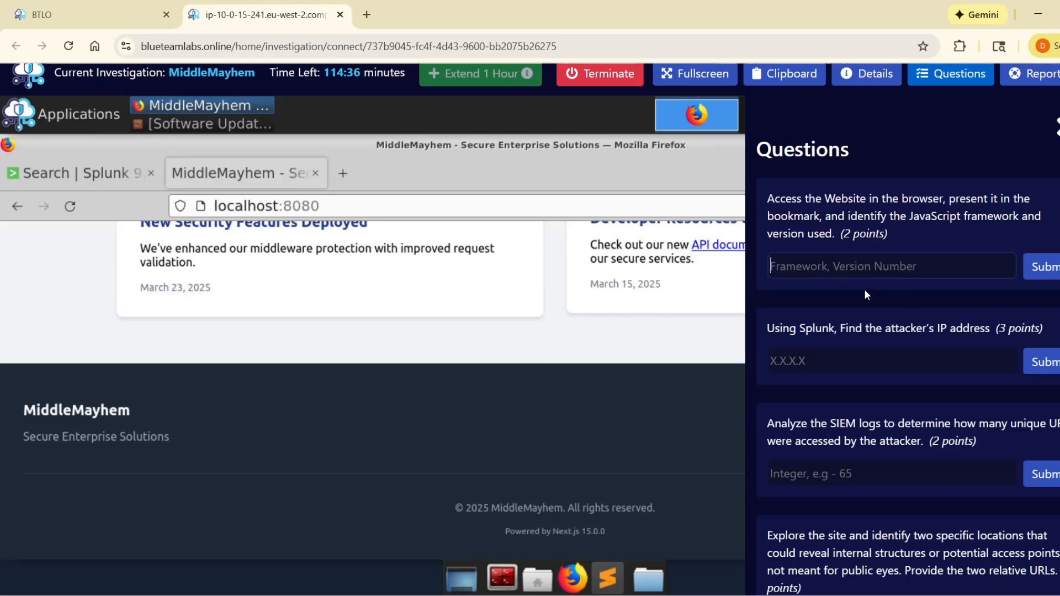
{"action": "key", "text": "ctrl+v"}
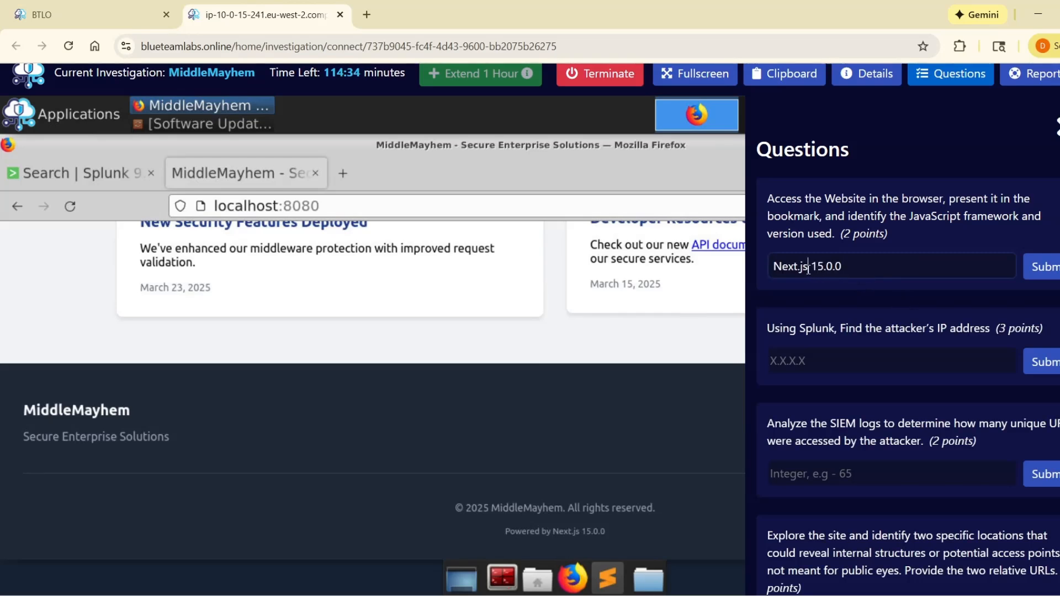
{"action": "type", "text": ","}
{"action": "left_click", "coordinate": [1044, 276]}
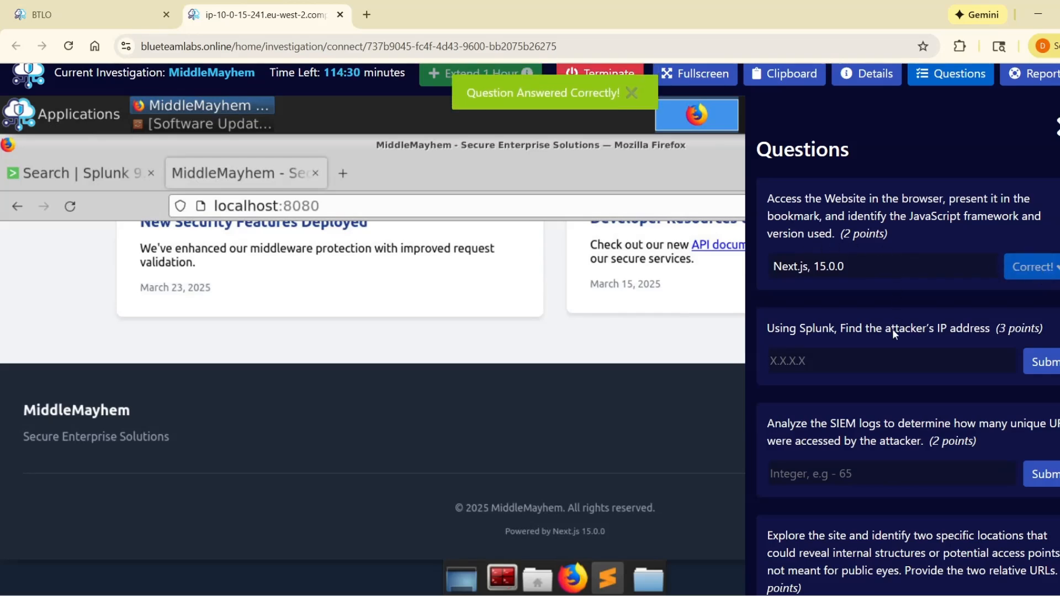
Step: Read the second question about finding the attacker's IP address with Splunk
{"action": "left_click", "coordinate": [864, 359]}
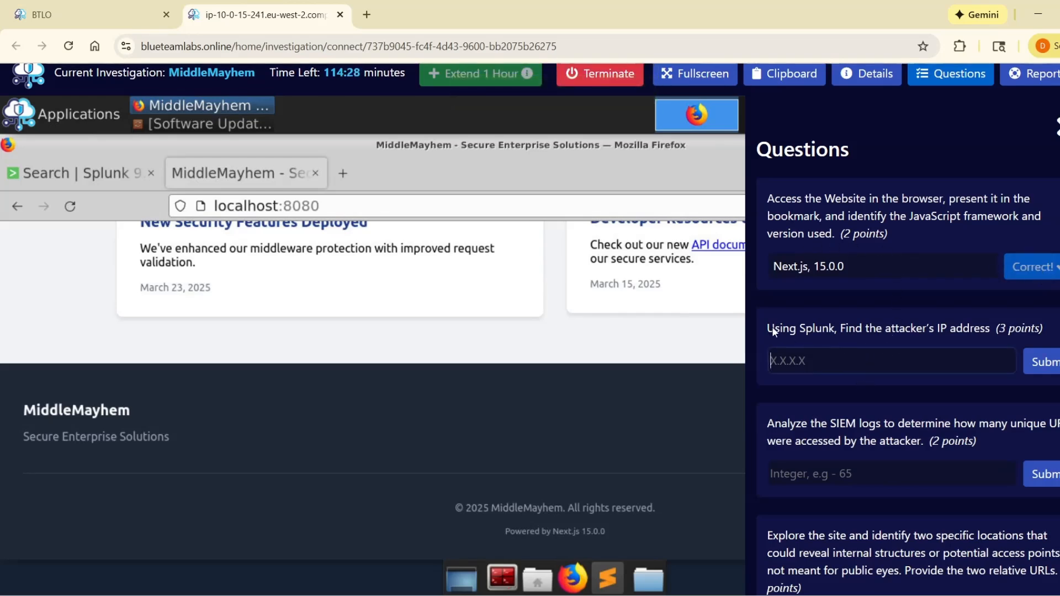
{"action": "left_click_drag", "start_coordinate": [773, 330], "coordinate": [843, 342]}
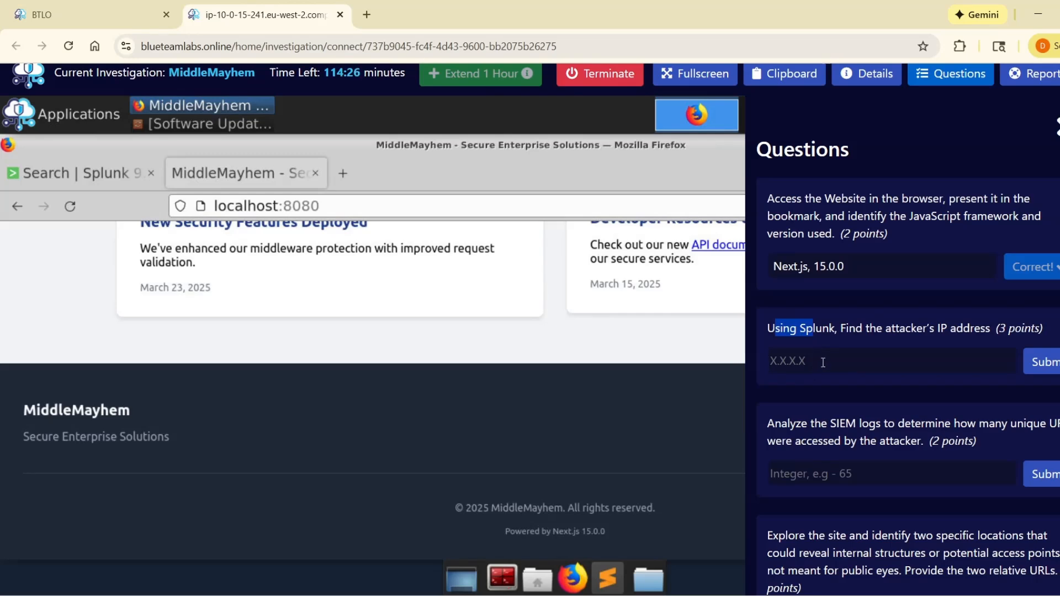
{"action": "left_click", "coordinate": [915, 336]}
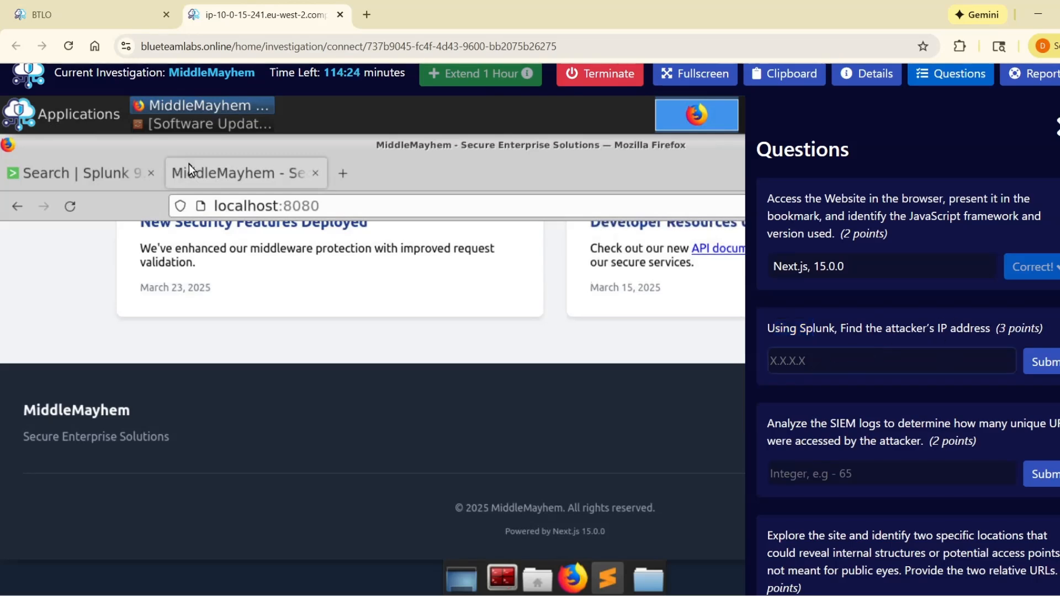
Step: Switch to the Splunk search page and run the query index=* to retrieve events from every index
{"action": "left_click", "coordinate": [81, 176]}
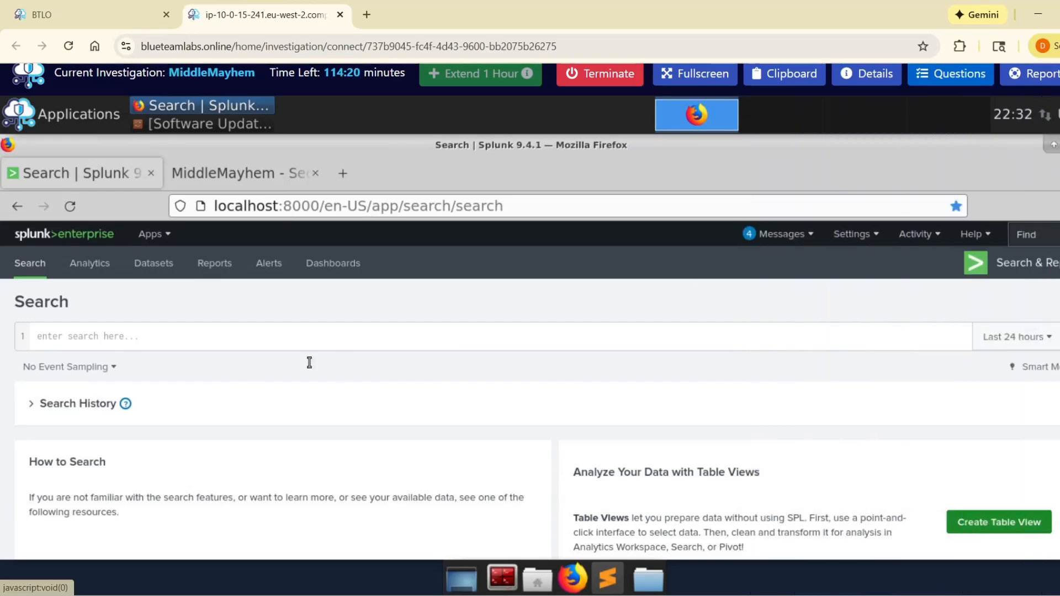
{"action": "left_click", "coordinate": [265, 348]}
{"action": "type", "text": "In"}
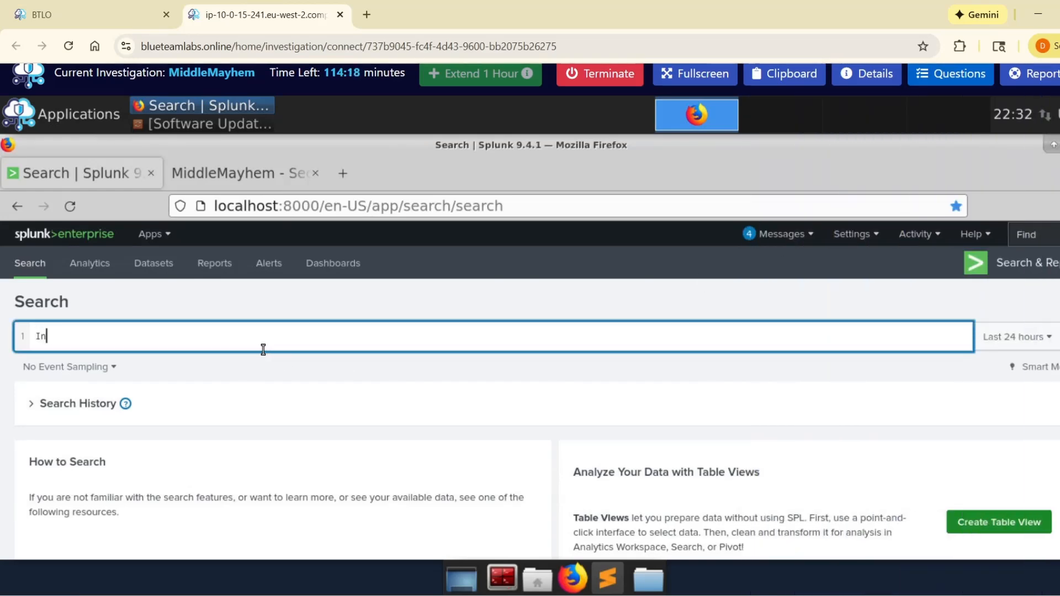
{"action": "key", "text": "BackSpace"}
{"action": "key", "text": "BackSpace"}
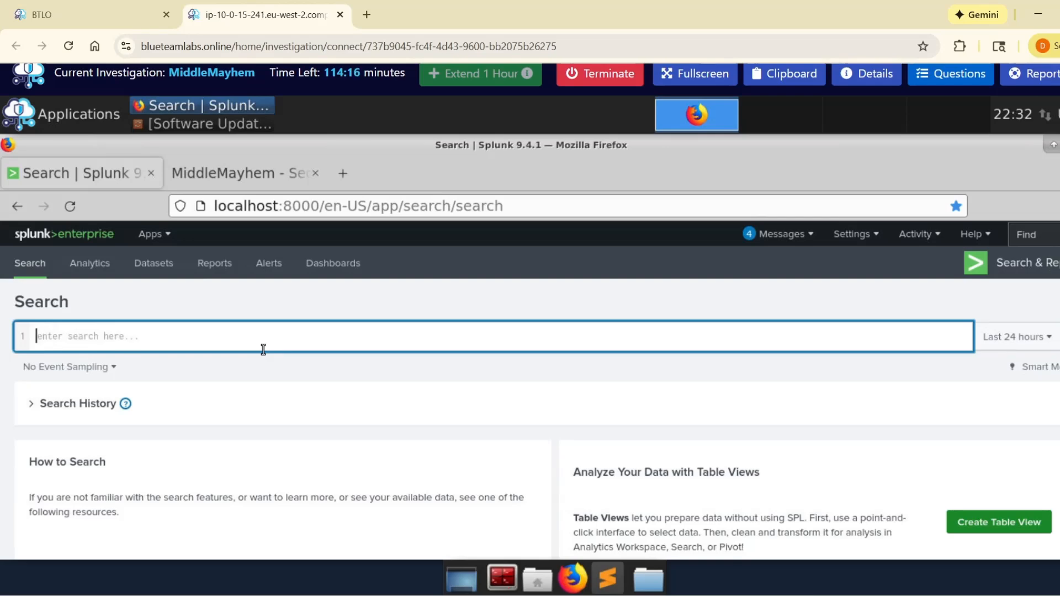
{"action": "type", "text": "index"}
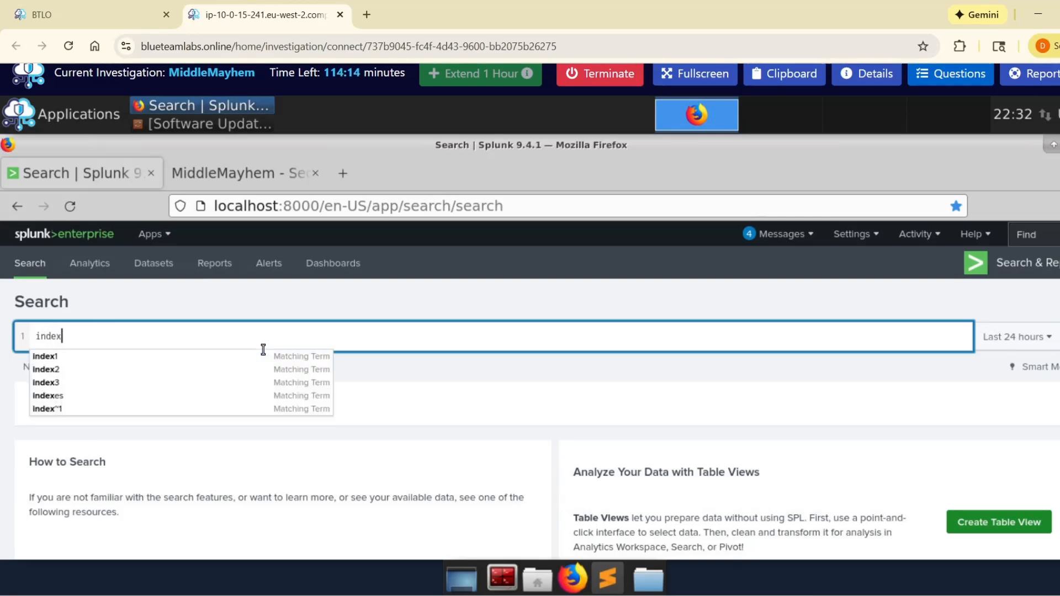
{"action": "type", "text": "=*"}
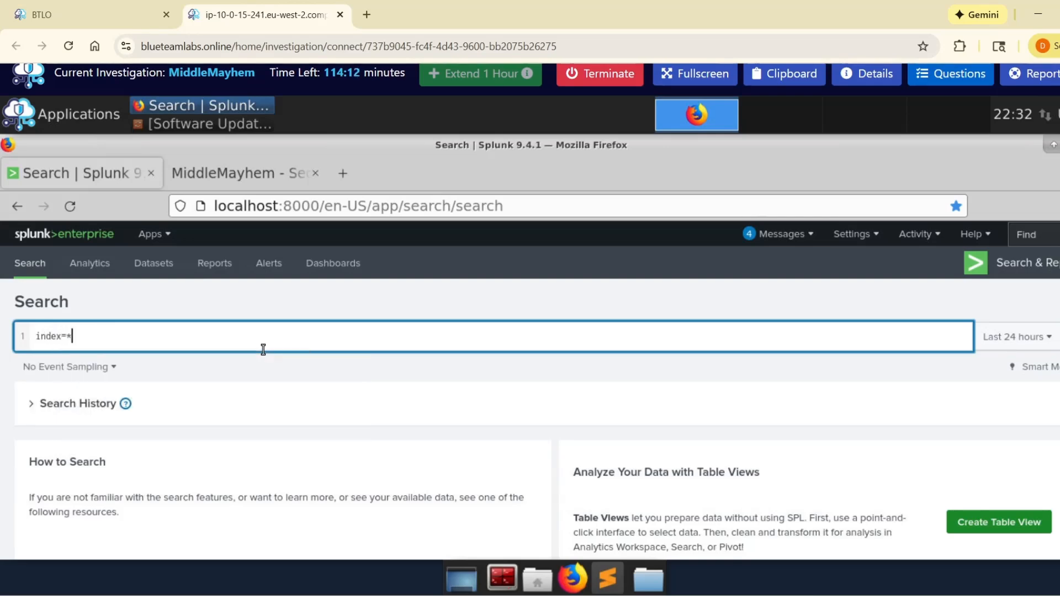
{"action": "key", "text": "Return"}
{"action": "scroll", "coordinate": [435, 369], "scroll_direction": "down", "scroll_amount": 3}
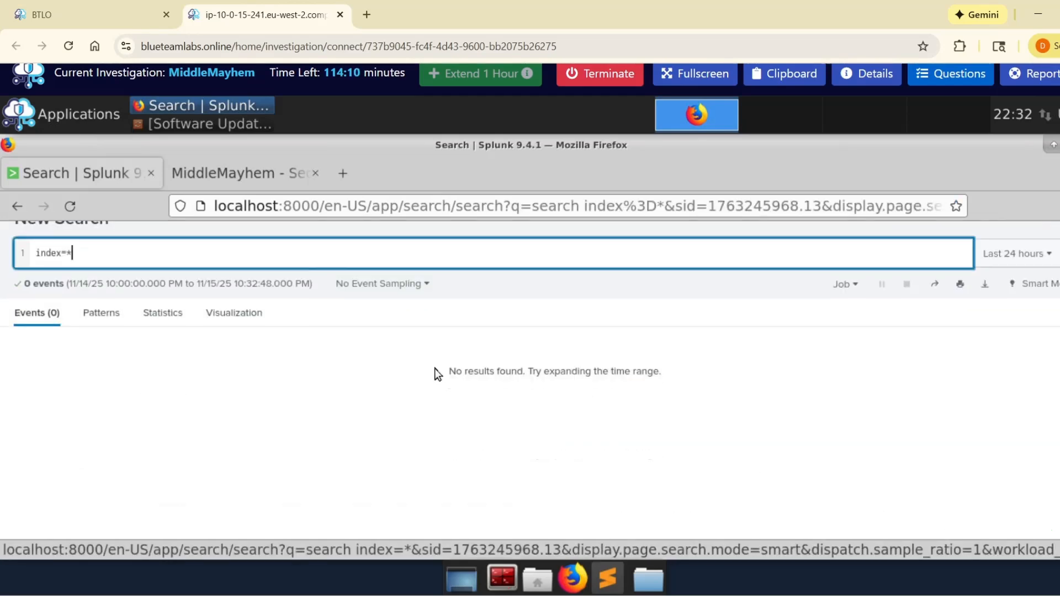
Step: Try the Last 30 days time range for the search and extend it to All time
{"action": "scroll", "coordinate": [470, 369], "scroll_direction": "up", "scroll_amount": 3}
{"action": "left_click", "coordinate": [1019, 253]}
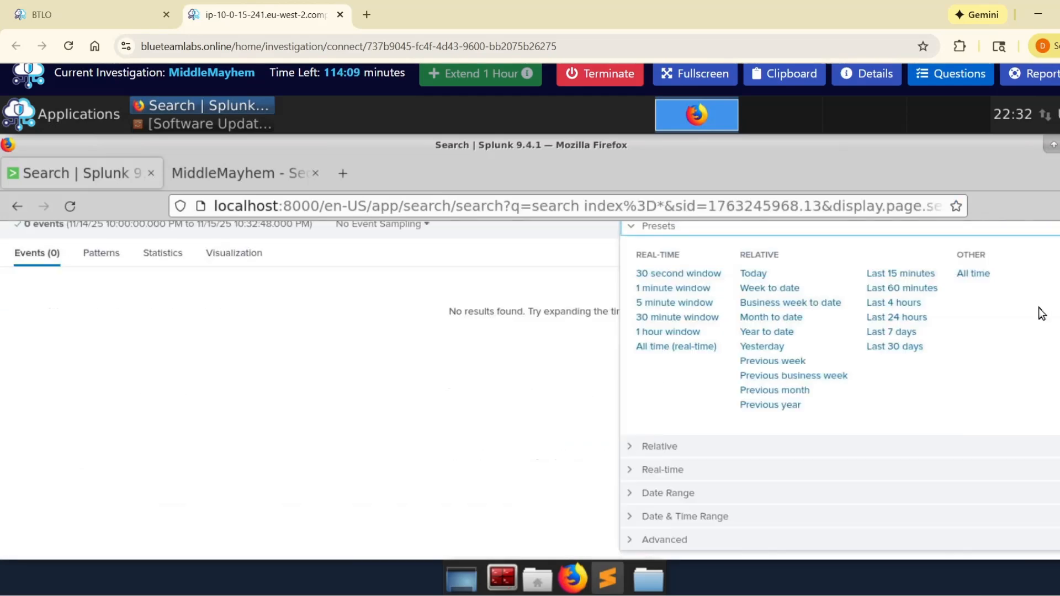
{"action": "left_click", "coordinate": [900, 348]}
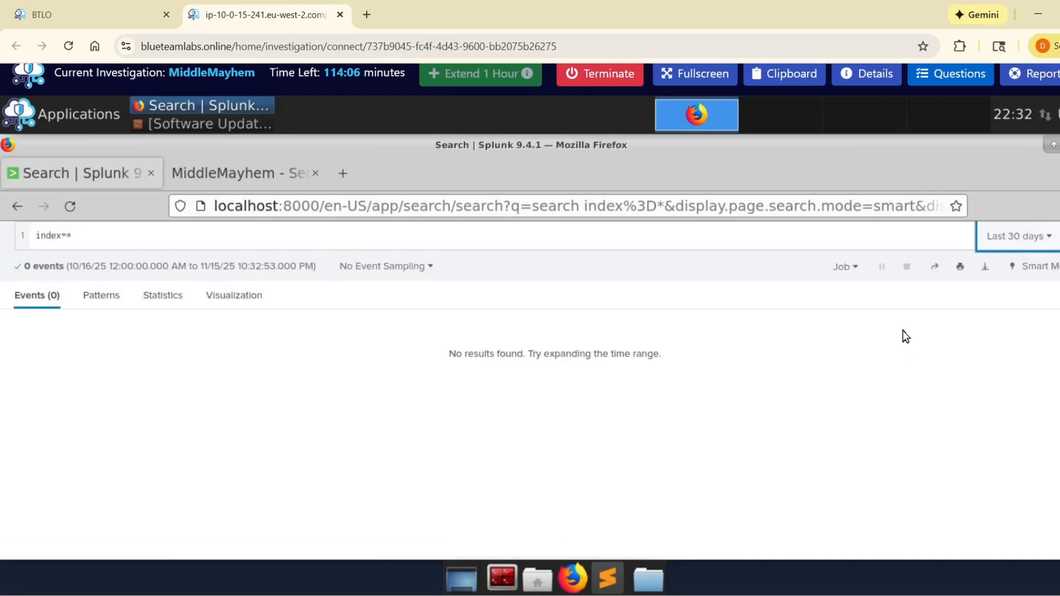
{"action": "left_click", "coordinate": [1017, 236]}
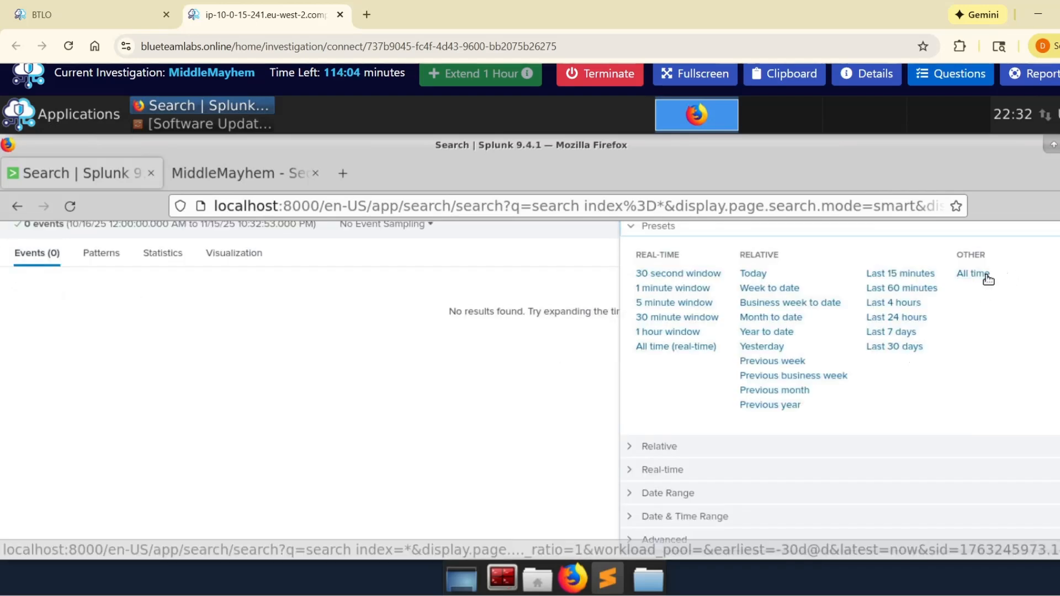
{"action": "left_click", "coordinate": [986, 276]}
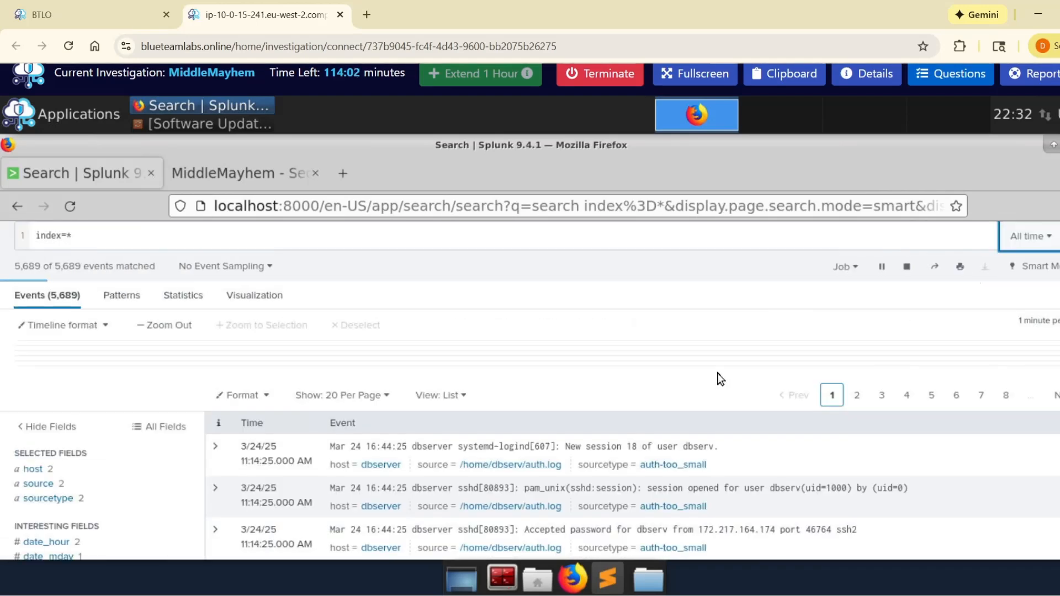
Step: Display the top values of the ip_src field and look through the list of source addresses
{"action": "scroll", "coordinate": [258, 432], "scroll_direction": "down", "scroll_amount": 2}
{"action": "scroll", "coordinate": [105, 429], "scroll_direction": "down", "scroll_amount": 1}
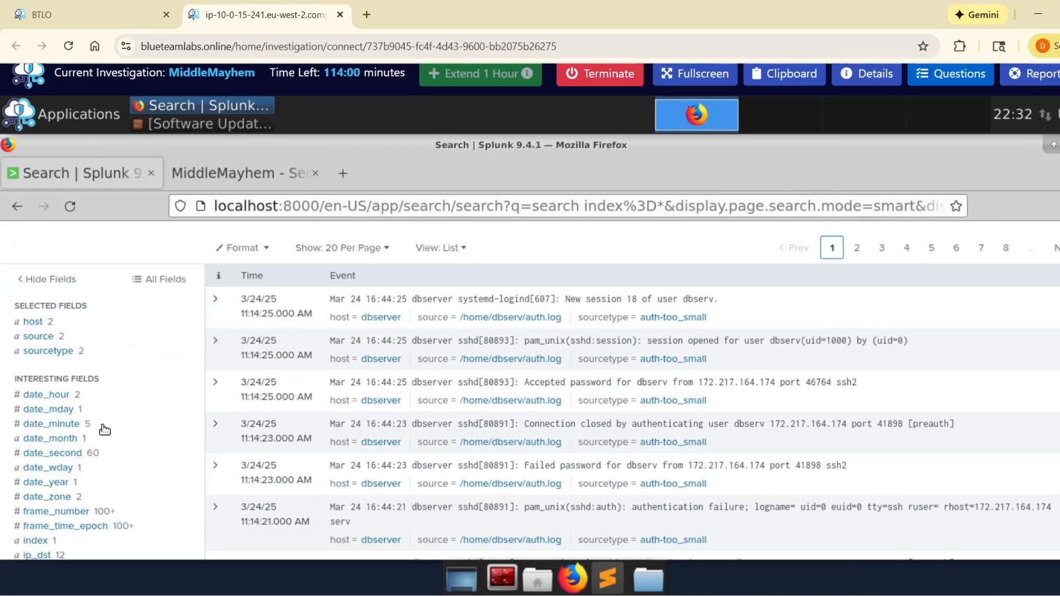
{"action": "scroll", "coordinate": [104, 430], "scroll_direction": "down", "scroll_amount": 3}
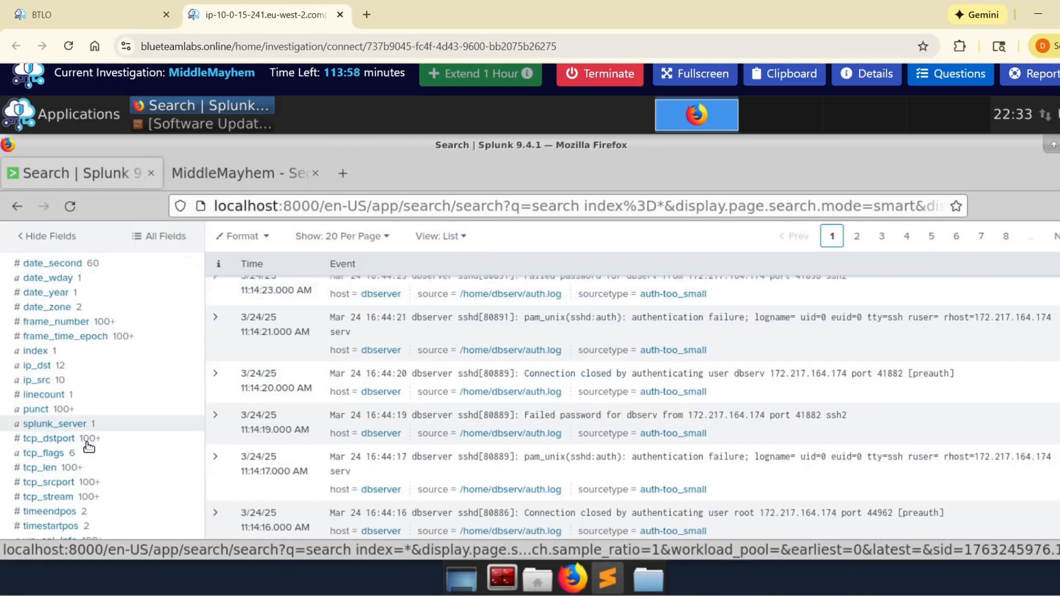
{"action": "left_click", "coordinate": [83, 380]}
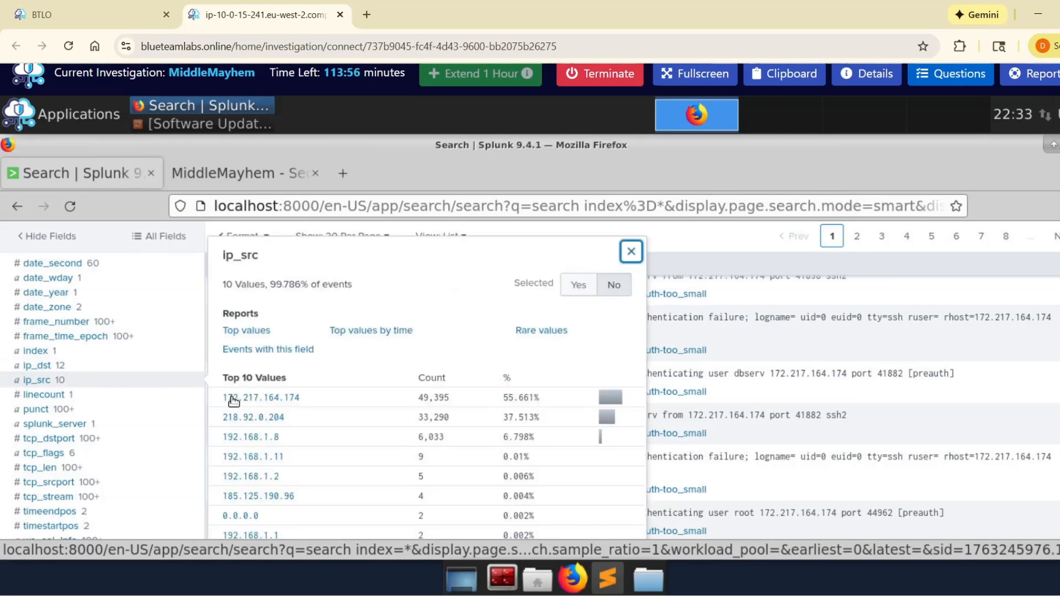
{"action": "scroll", "coordinate": [223, 442], "scroll_direction": "down", "scroll_amount": 1}
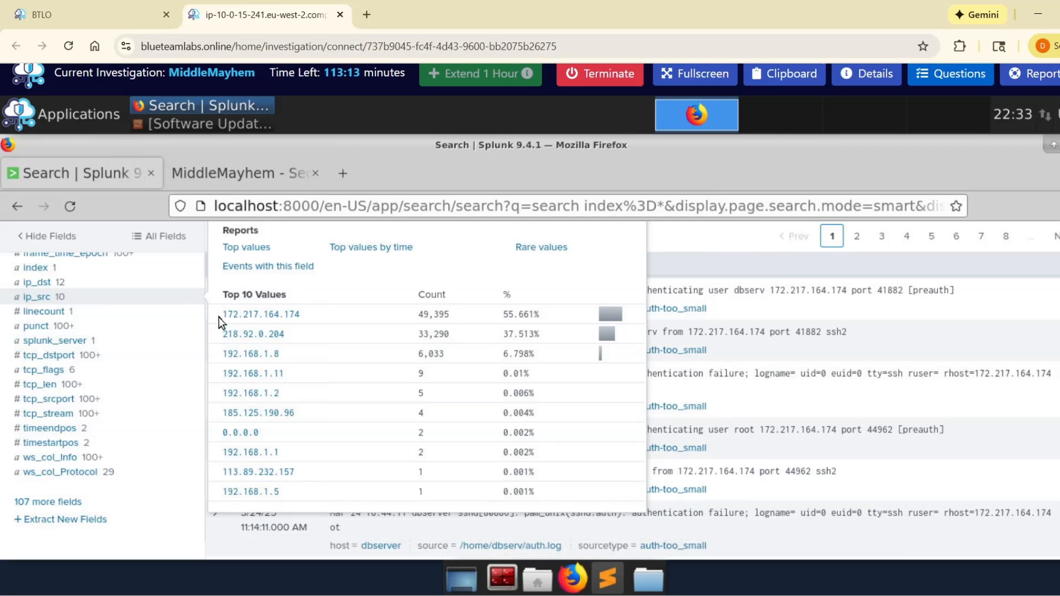
Step: Make two duplicates of the Splunk search page and return to the original one
{"action": "right_click", "coordinate": [102, 185]}
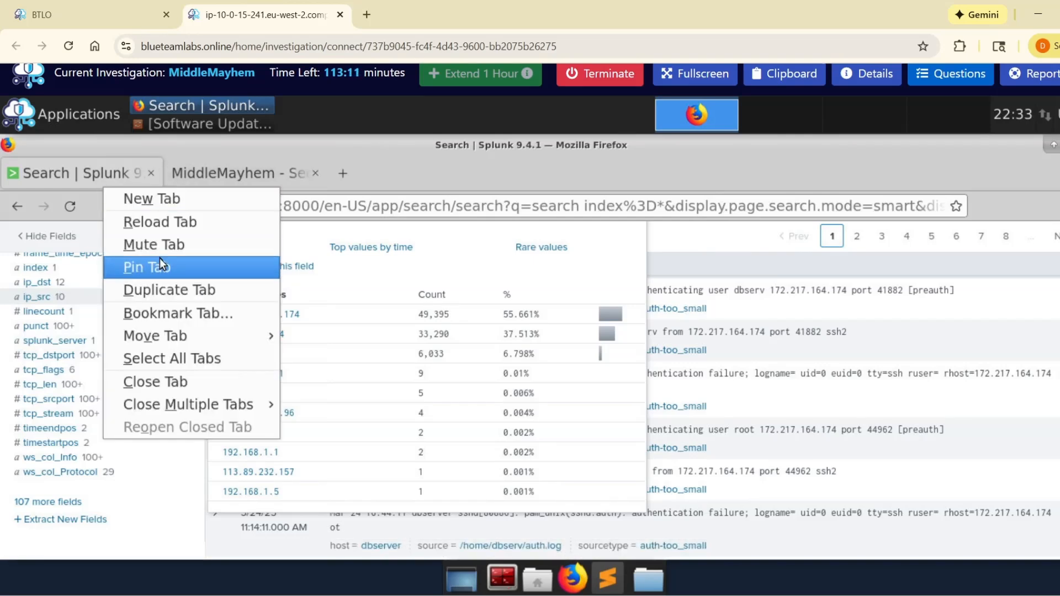
{"action": "left_click", "coordinate": [164, 287]}
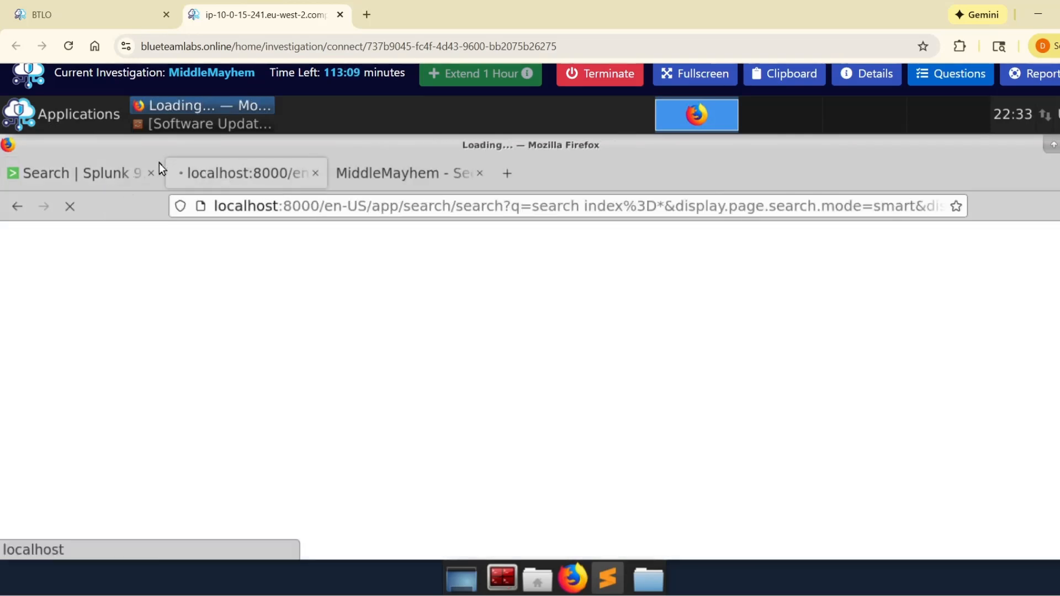
{"action": "right_click", "coordinate": [247, 167]}
{"action": "left_click", "coordinate": [327, 272]}
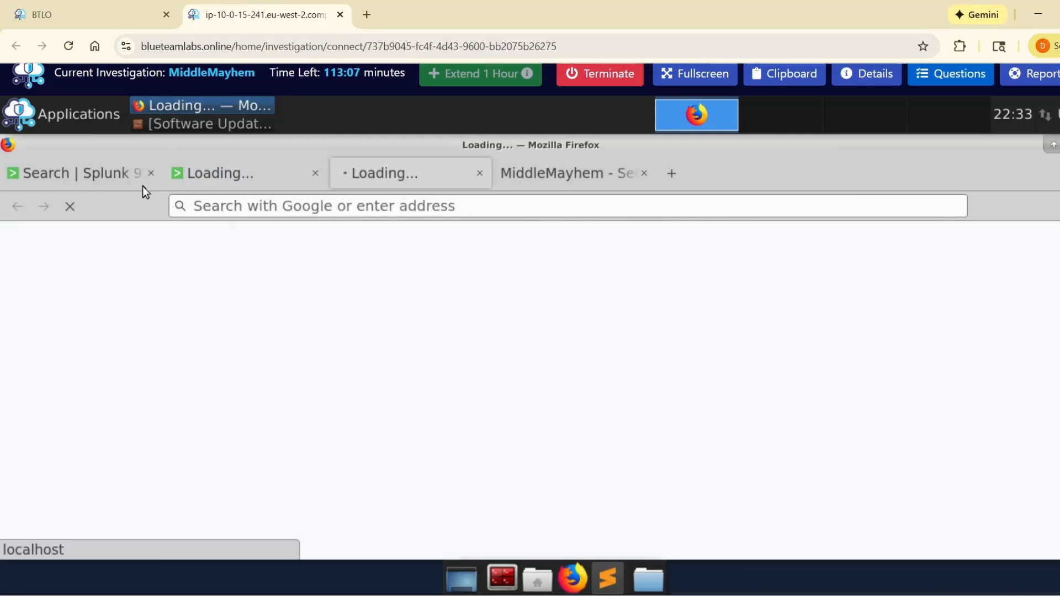
{"action": "left_click", "coordinate": [142, 187]}
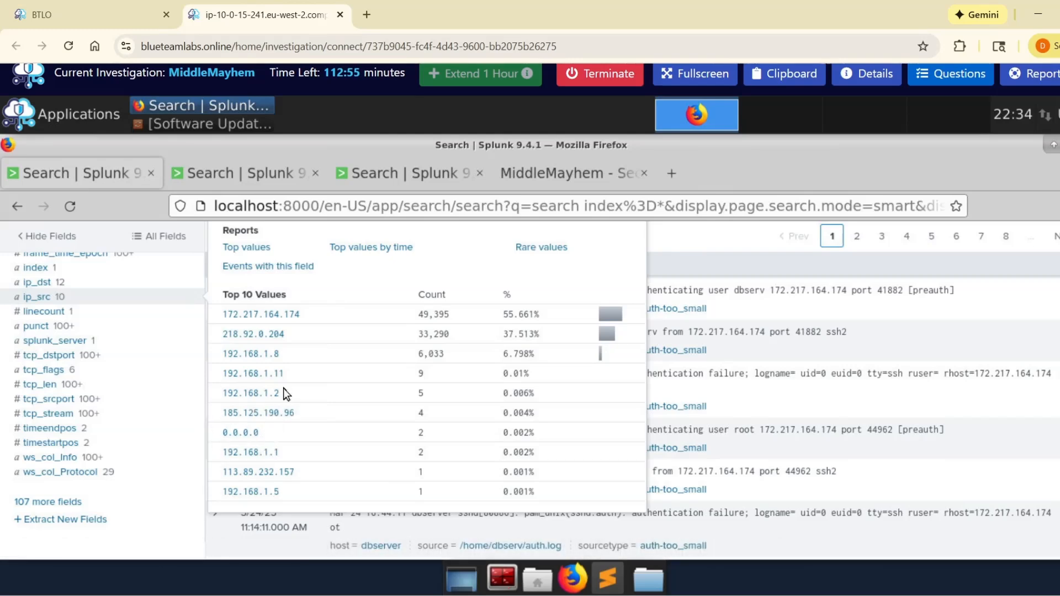
Step: Copy 172.217.164.174 from the ip_src values and run index=* | search ip_src="172.217.164.174" on the first duplicate search page
{"action": "left_click_drag", "start_coordinate": [224, 315], "coordinate": [301, 316]}
{"action": "key", "text": "ctrl+c"}
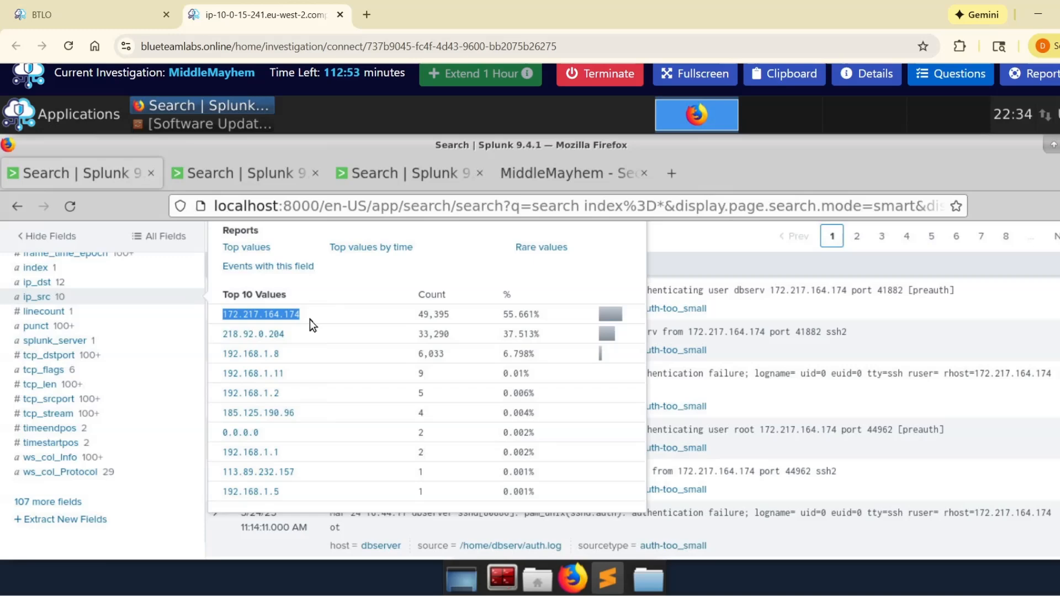
{"action": "left_click", "coordinate": [239, 174]}
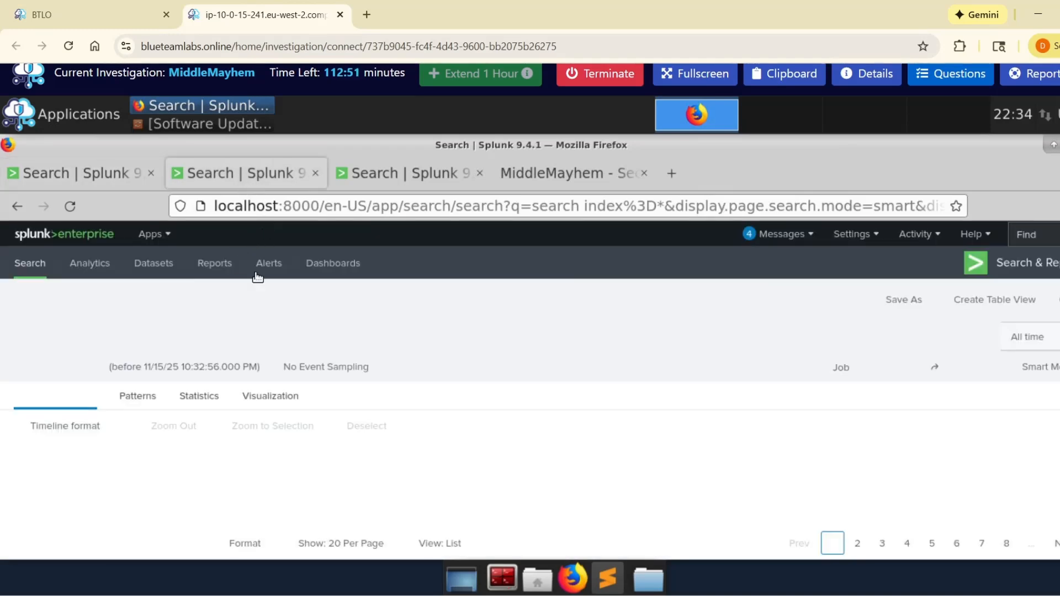
{"action": "left_click", "coordinate": [202, 346]}
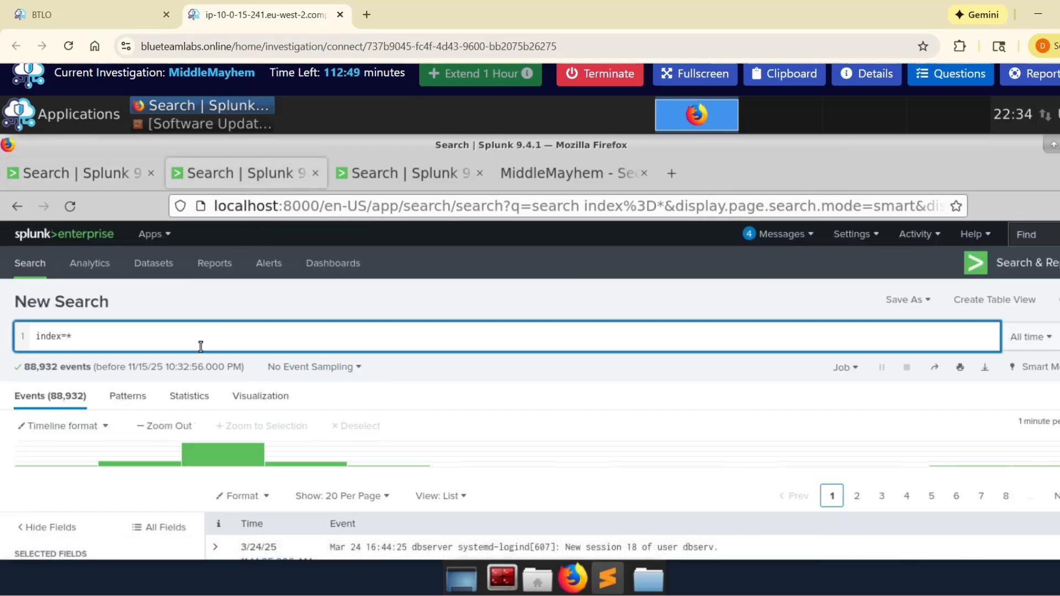
{"action": "key", "text": "shift+Return"}
{"action": "type", "text": "|  "}
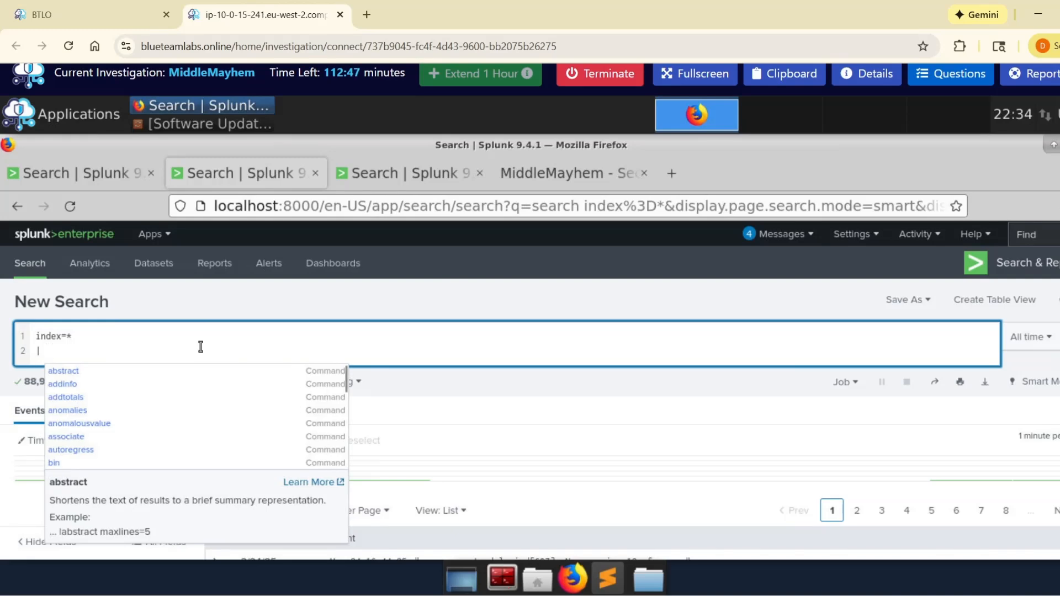
{"action": "type", "text": "search"}
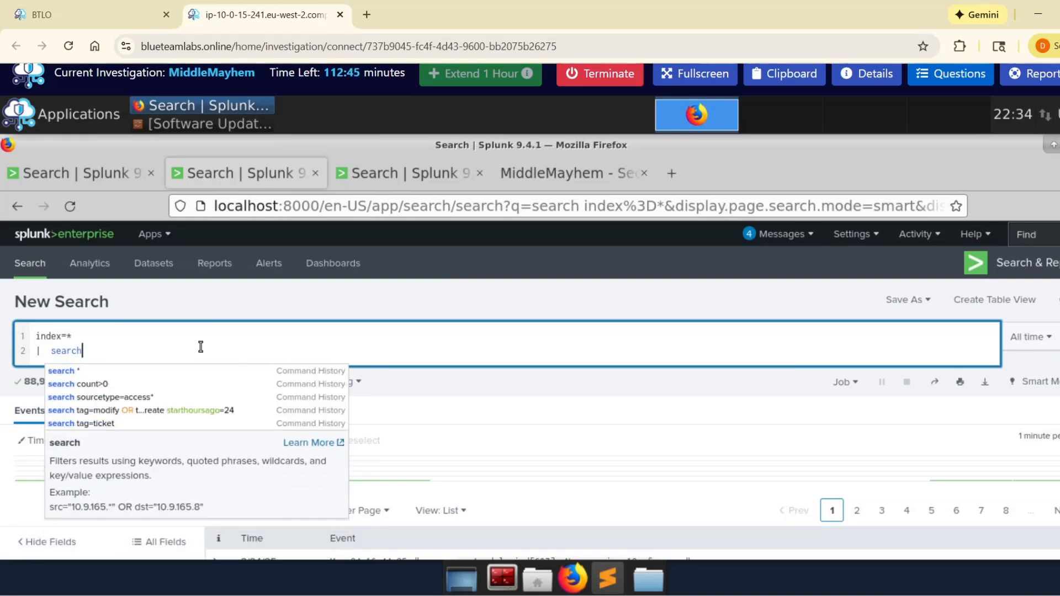
{"action": "type", "text": " ip"}
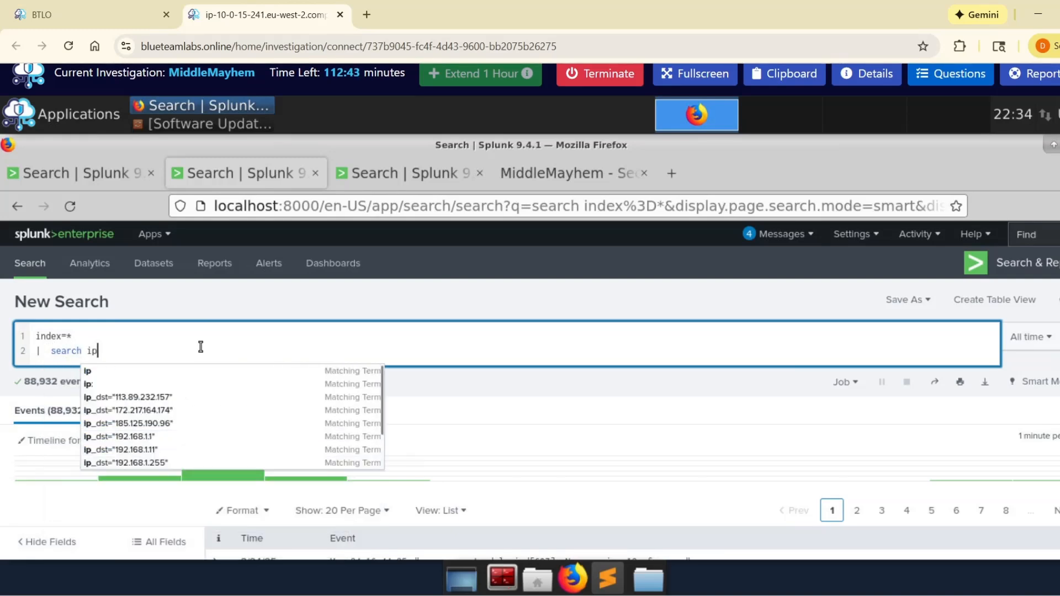
{"action": "key", "text": "BackSpace"}
{"action": "key", "text": "BackSpace"}
{"action": "key", "text": "BackSpace"}
{"action": "type", "text": "i"}
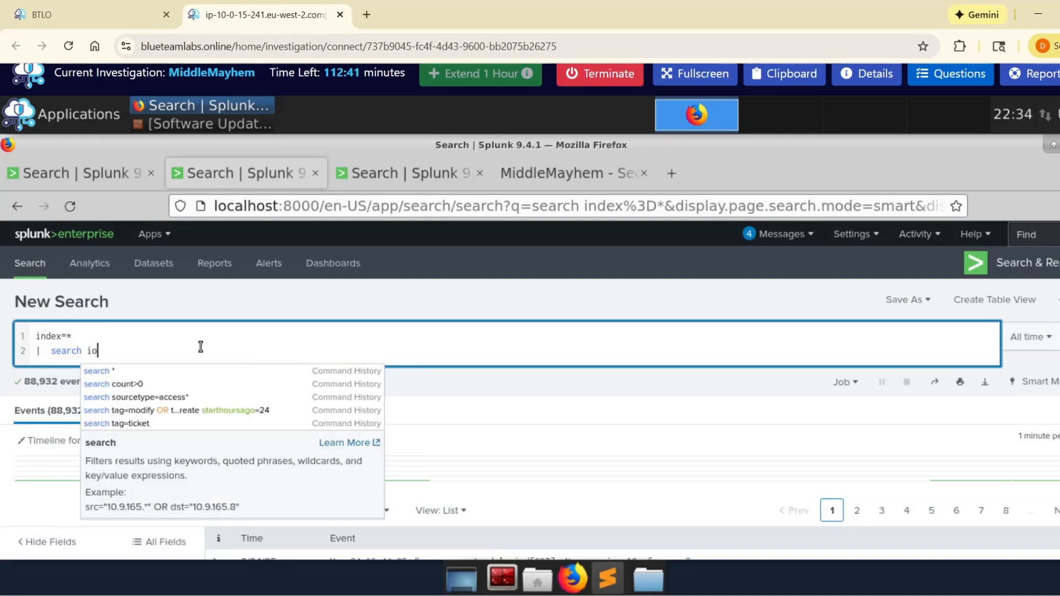
{"action": "type", "text": "p"}
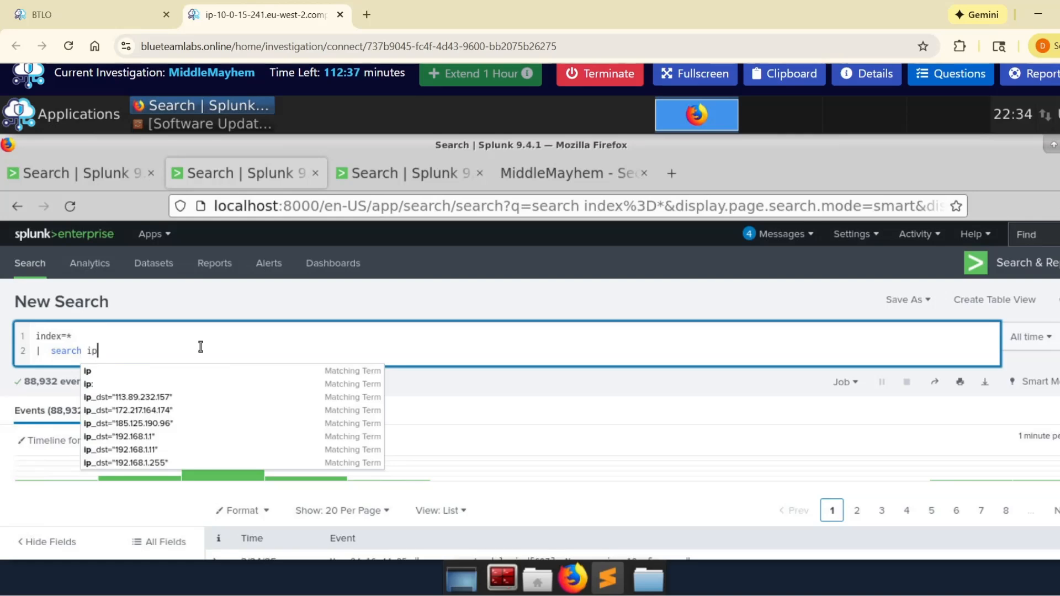
{"action": "type", "text": "_s"}
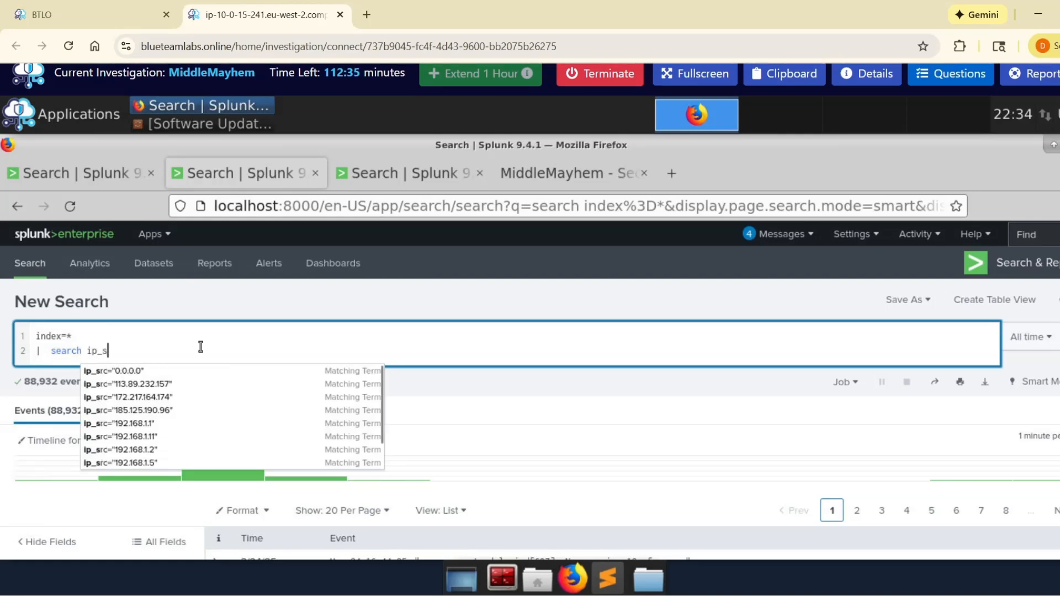
{"action": "type", "text": "rc="}
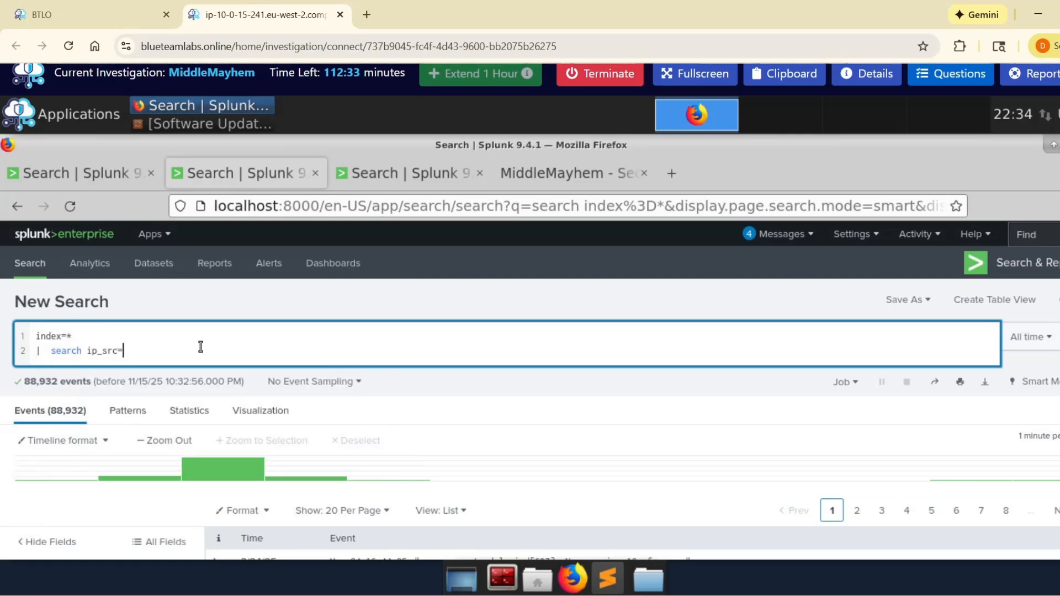
{"action": "type", "text": "\""}
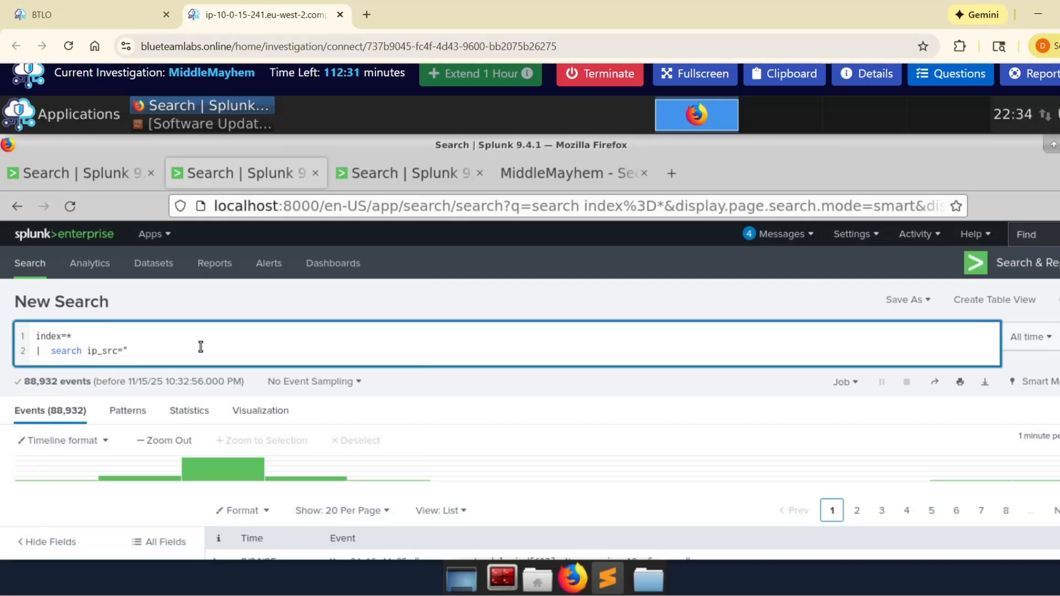
{"action": "key", "text": "ctrl+v"}
{"action": "type", "text": "\""}
{"action": "key", "text": "Return"}
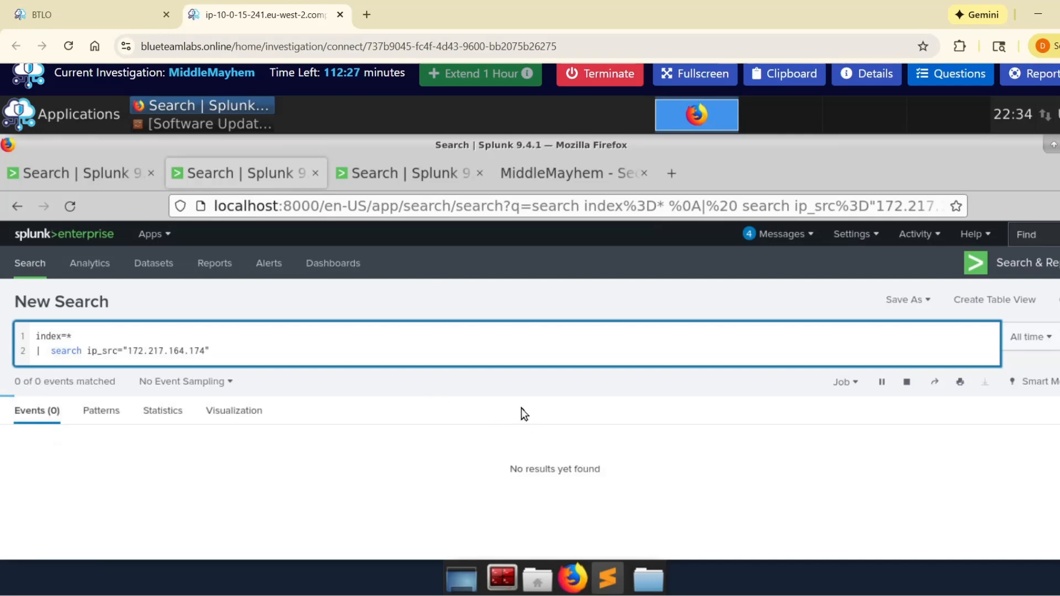
Step: Look through the events and fields returned for source address 172.217.164.174
{"action": "scroll", "coordinate": [522, 413], "scroll_direction": "down", "scroll_amount": 3}
{"action": "scroll", "coordinate": [436, 359], "scroll_direction": "up", "scroll_amount": 2}
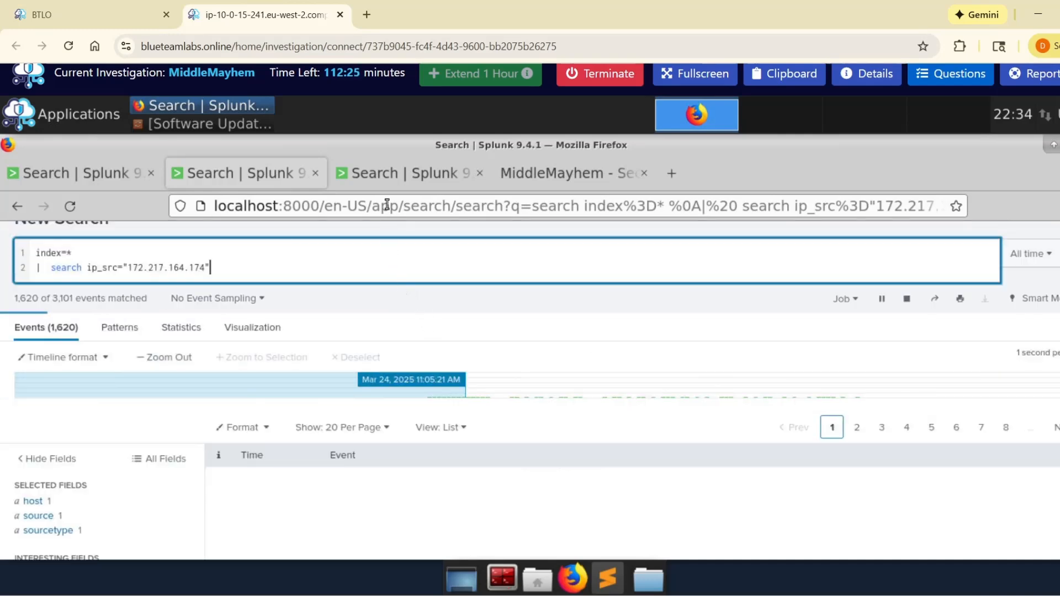
{"action": "scroll", "coordinate": [388, 391], "scroll_direction": "down", "scroll_amount": 2}
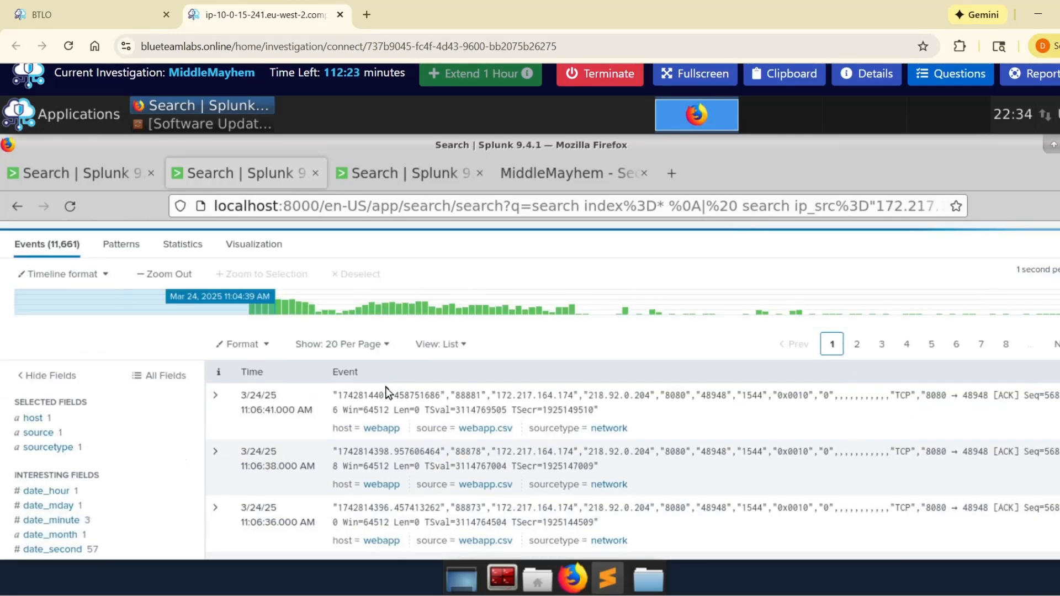
{"action": "scroll", "coordinate": [385, 387], "scroll_direction": "down", "scroll_amount": 3}
{"action": "scroll", "coordinate": [385, 387], "scroll_direction": "down", "scroll_amount": 10}
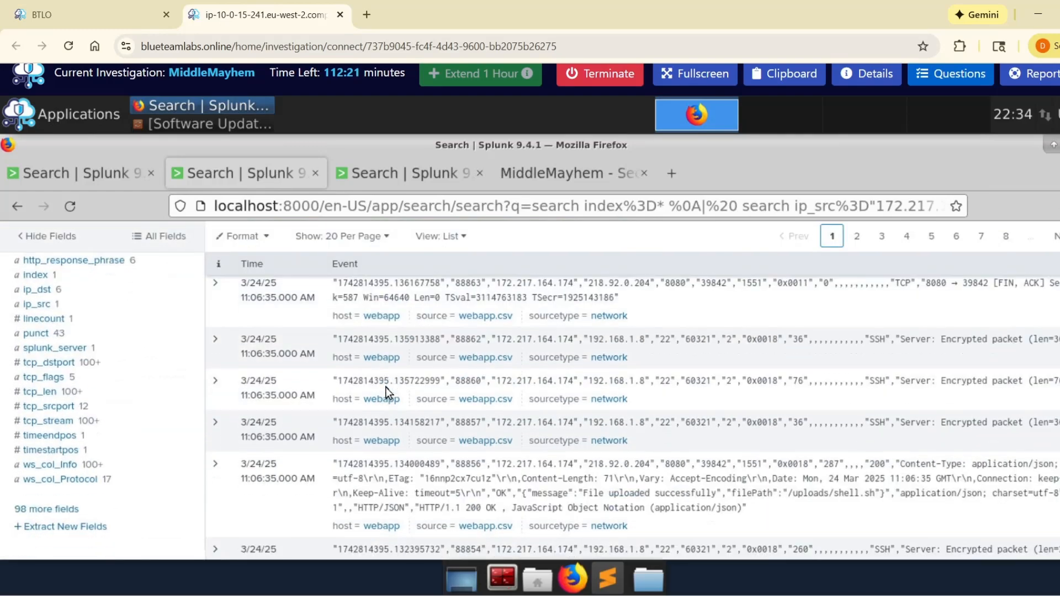
Step: Copy 218.92.0.204 from the original search's ip_src values and run index=* | search ip_src="218.92.0.204" on the second duplicate search page
{"action": "left_click", "coordinate": [112, 173]}
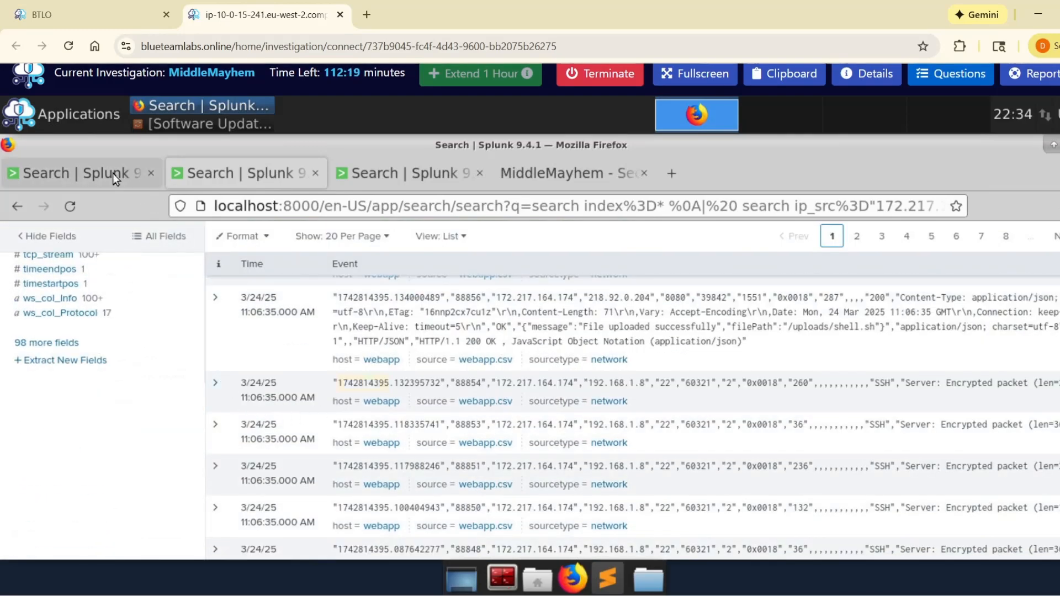
{"action": "left_click_drag", "start_coordinate": [223, 334], "coordinate": [293, 333]}
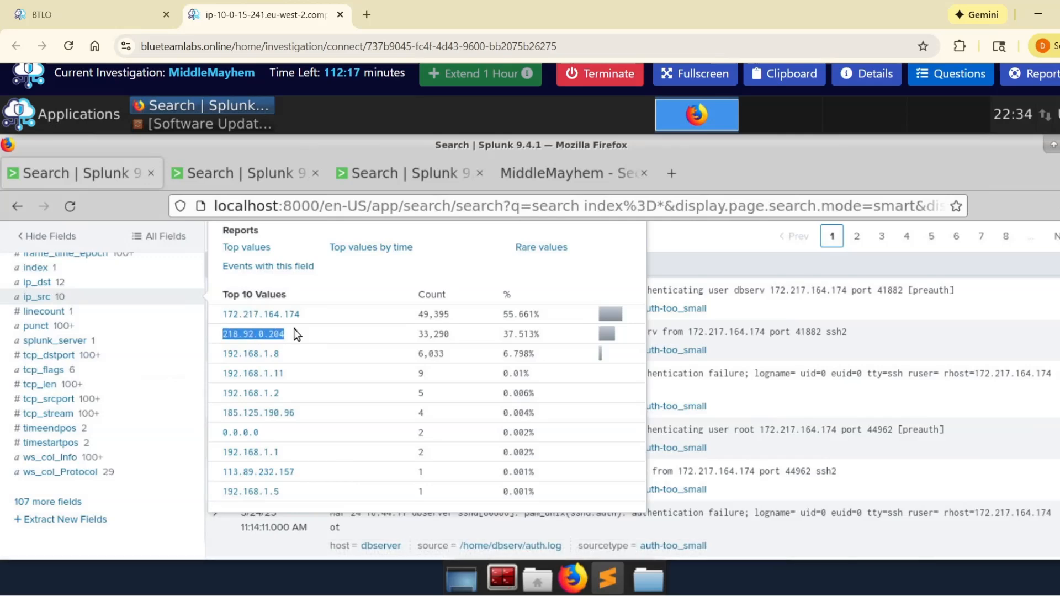
{"action": "key", "text": "ctrl+c"}
{"action": "left_click", "coordinate": [381, 167]}
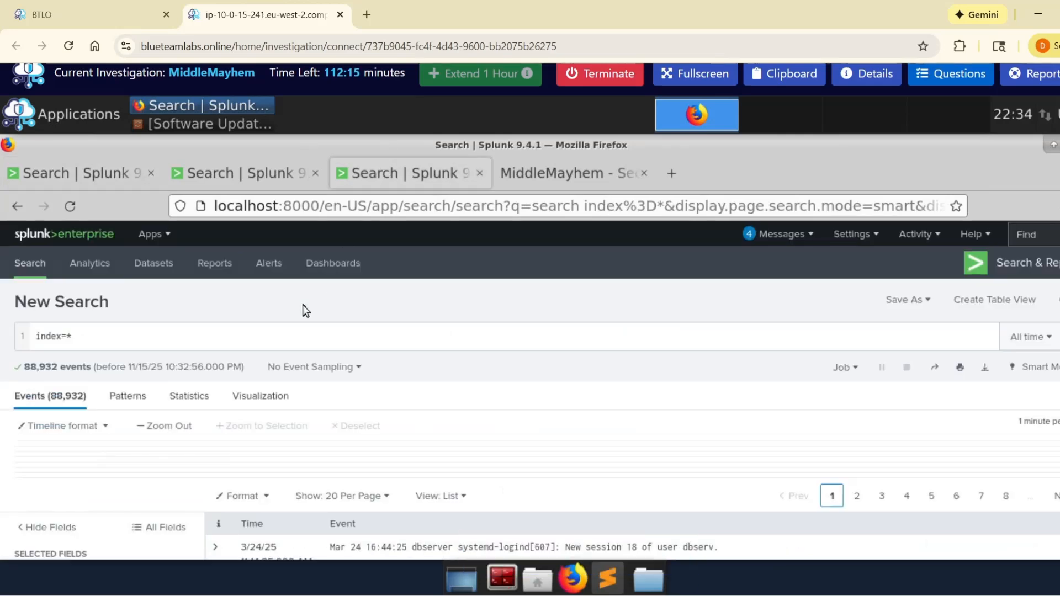
{"action": "left_click", "coordinate": [158, 344]}
{"action": "key", "text": "shift+Return"}
{"action": "type", "text": "| "}
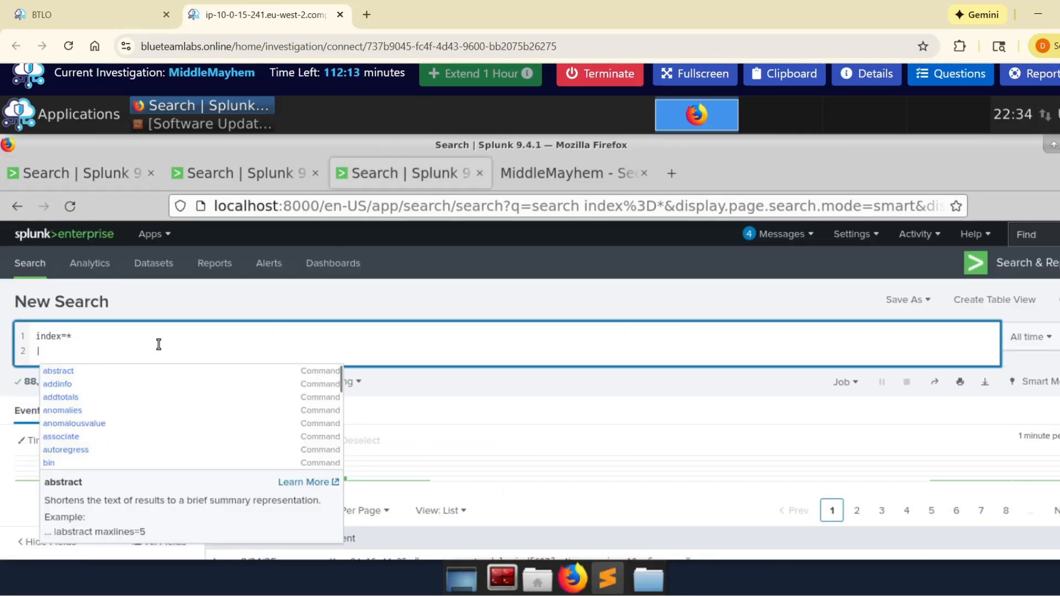
{"action": "type", "text": "search "}
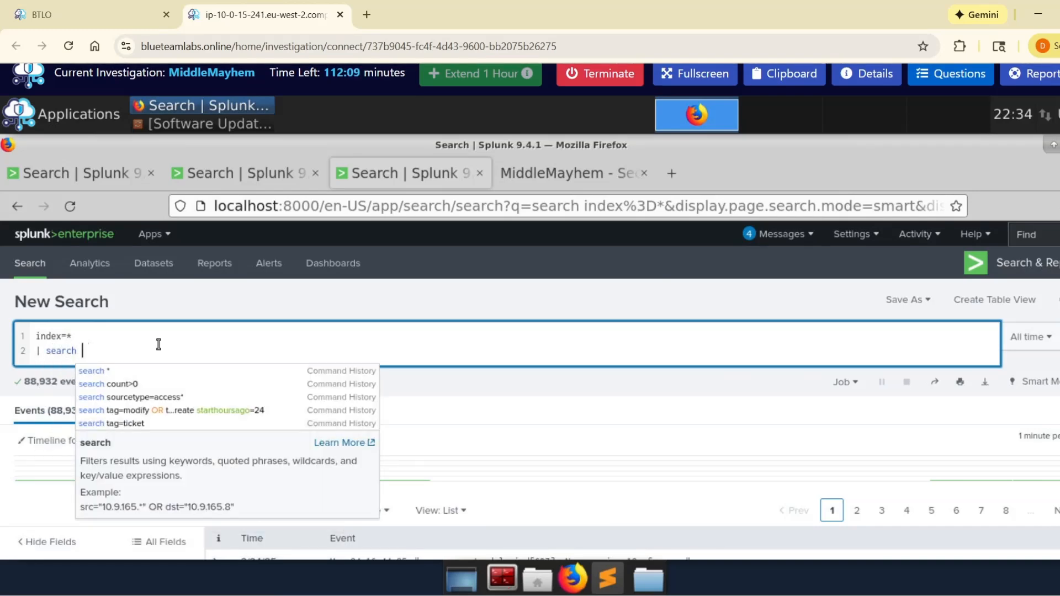
{"action": "type", "text": "s"}
{"action": "key", "text": "BackSpace"}
{"action": "type", "text": "ip"}
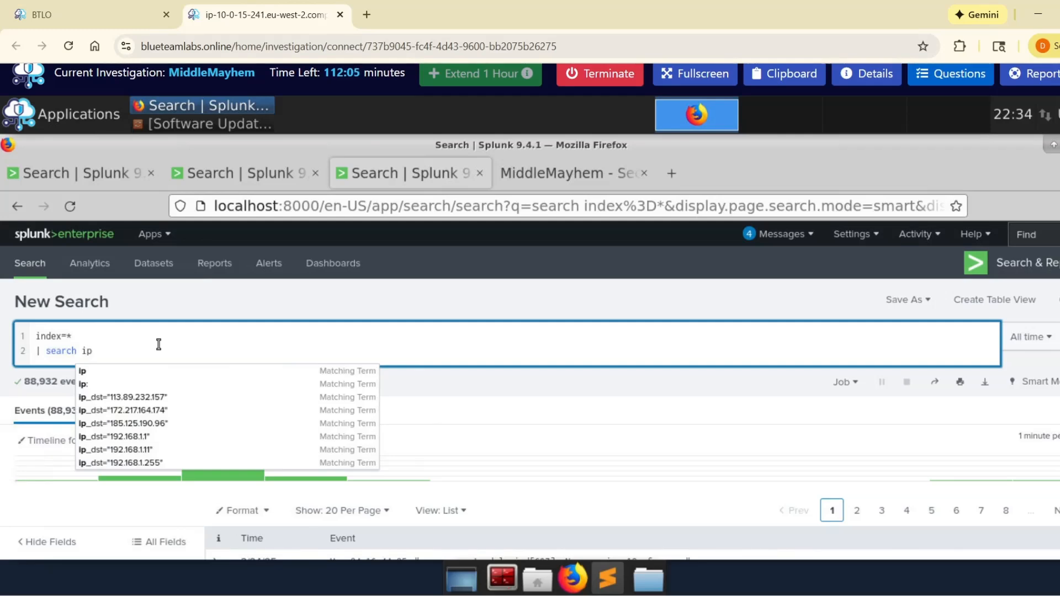
{"action": "type", "text": "_src"}
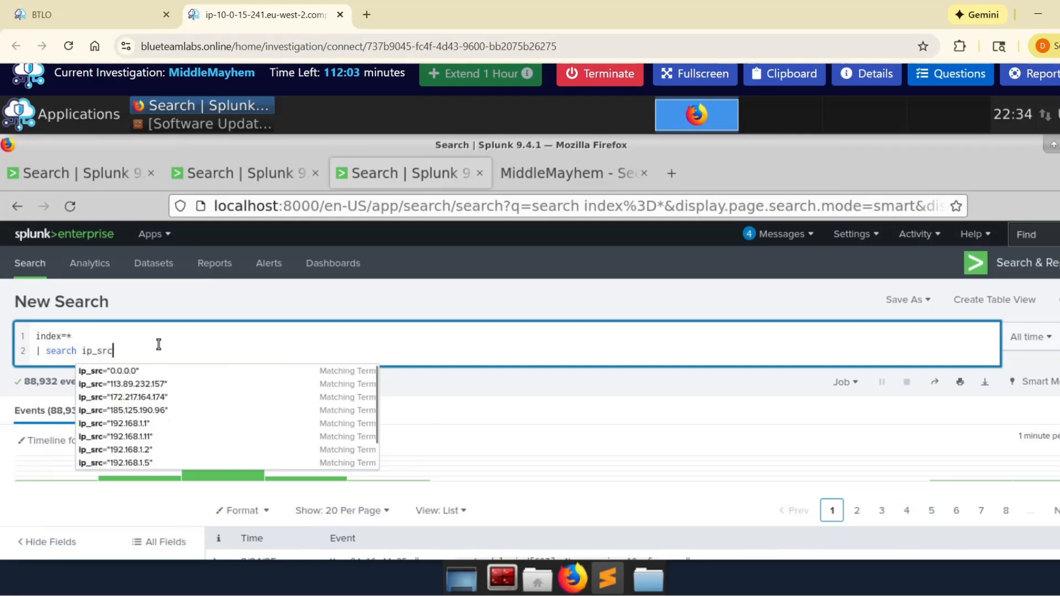
{"action": "type", "text": "=\"218.92.0.204"}
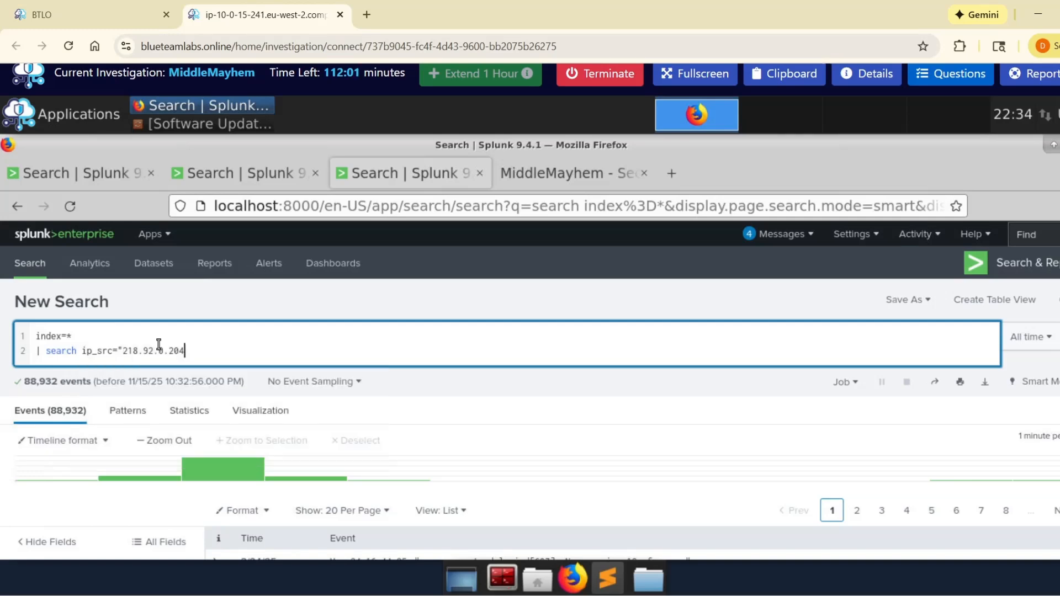
{"action": "key", "text": "Return"}
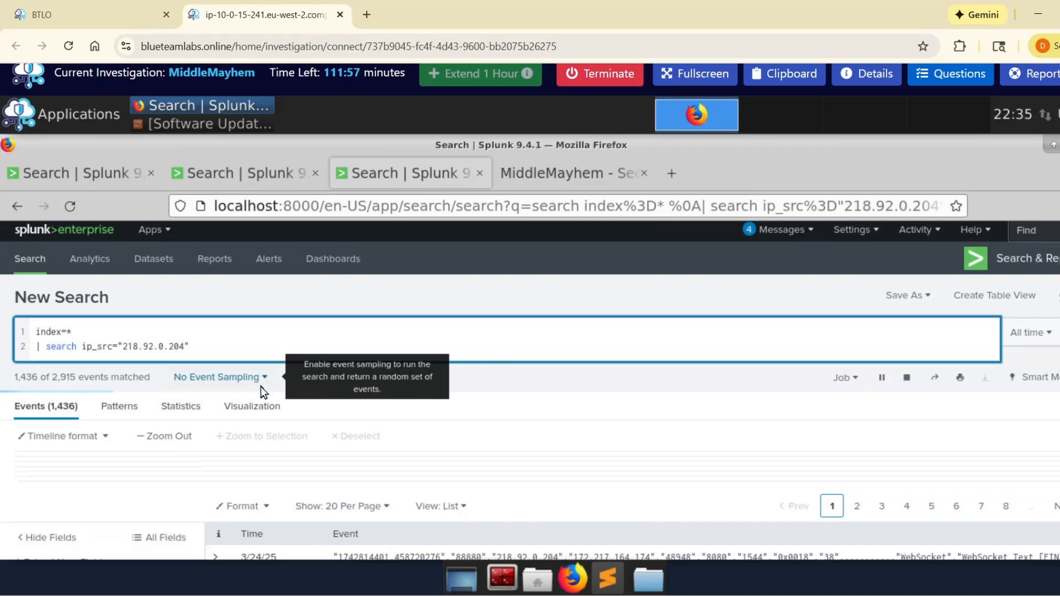
Step: Compare the events of the 218.92.0.204 search with those of the 172.217.164.174 search
{"action": "scroll", "coordinate": [260, 386], "scroll_direction": "down", "scroll_amount": 3}
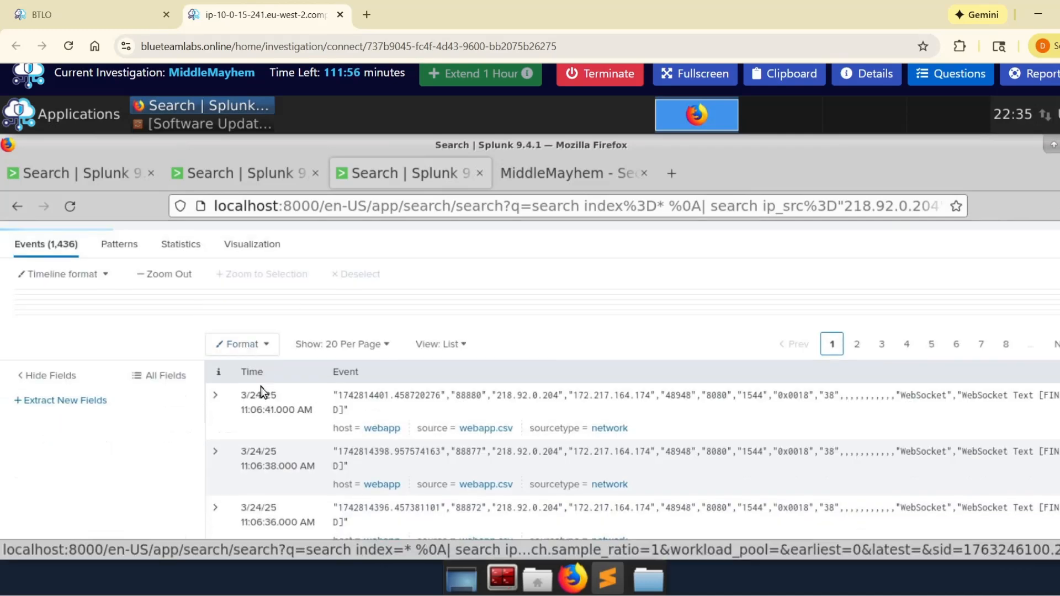
{"action": "left_click", "coordinate": [244, 175]}
{"action": "scroll", "coordinate": [141, 379], "scroll_direction": "up", "scroll_amount": 3}
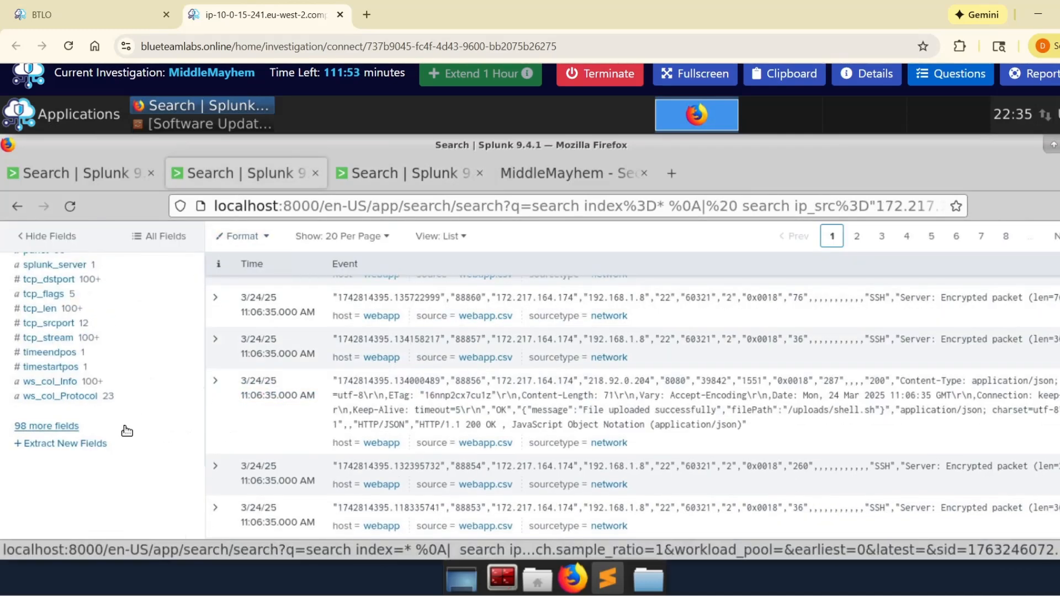
{"action": "scroll", "coordinate": [288, 434], "scroll_direction": "up", "scroll_amount": 3}
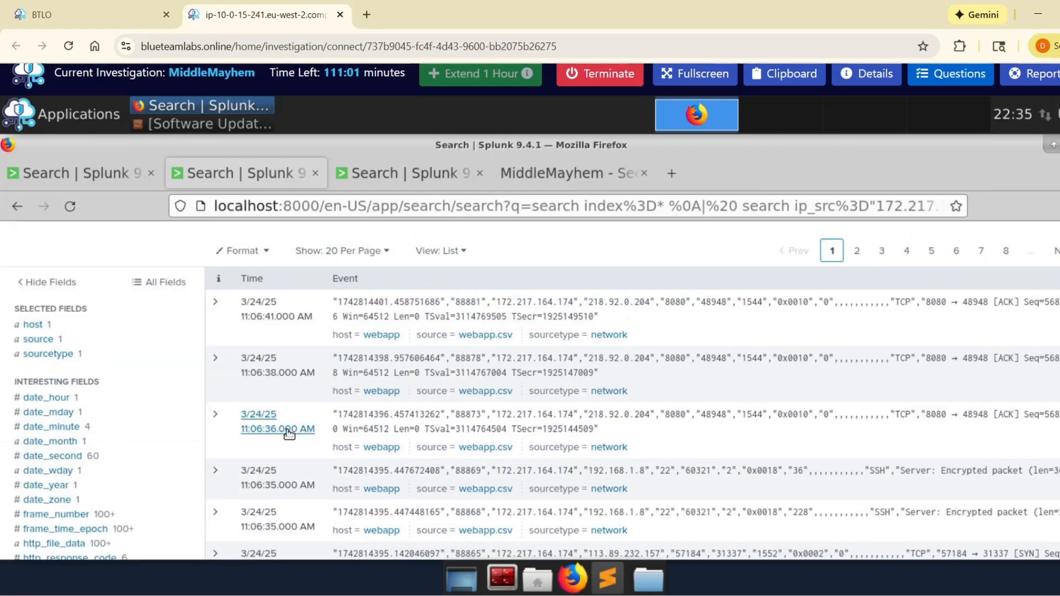
{"action": "scroll", "coordinate": [288, 430], "scroll_direction": "up", "scroll_amount": 5}
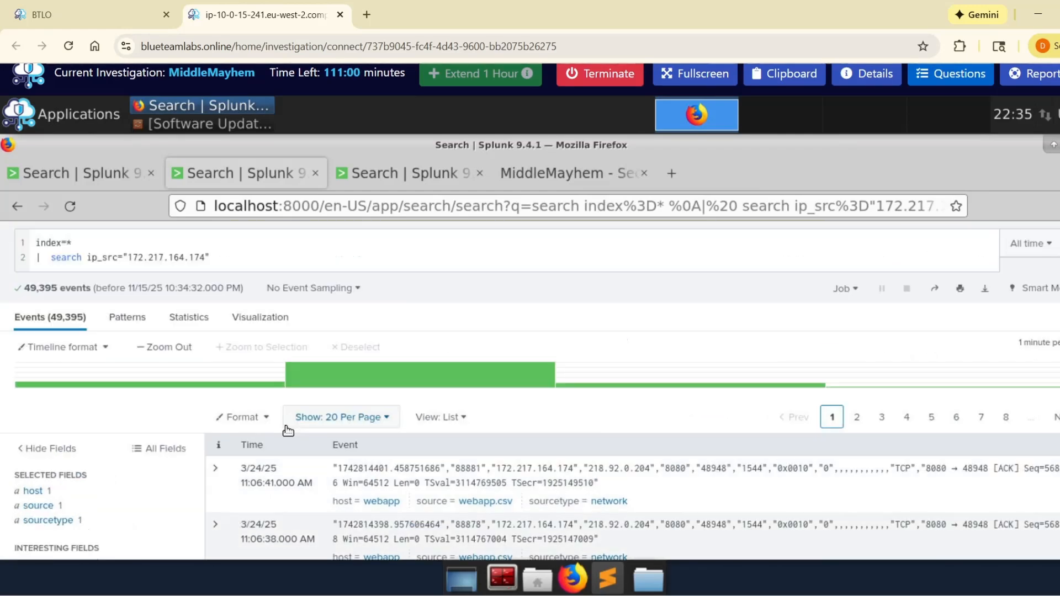
{"action": "left_click", "coordinate": [372, 174]}
{"action": "key", "text": "ctrl+Page_Up"}
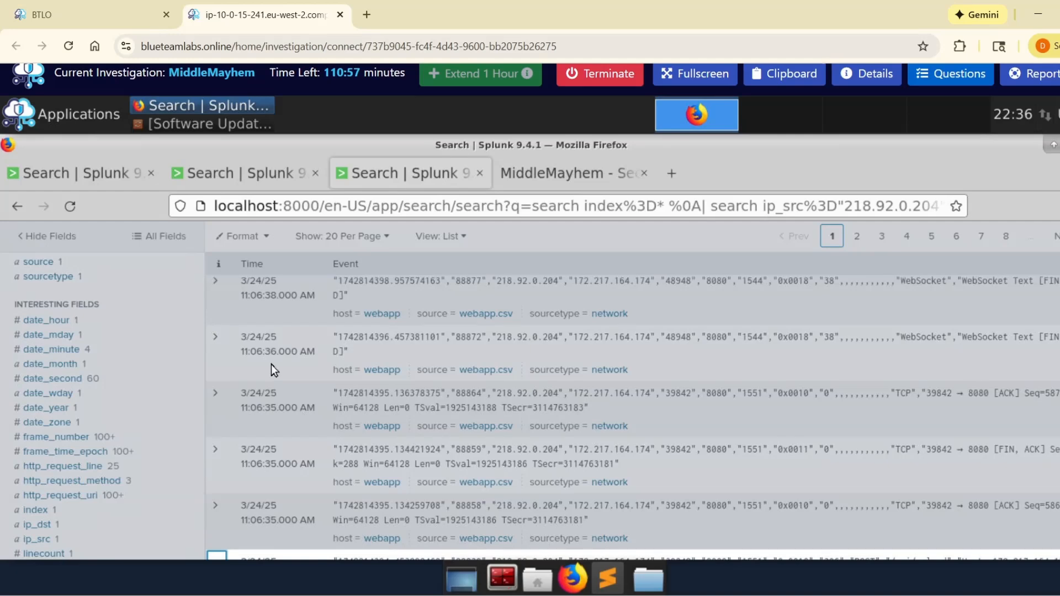
{"action": "scroll", "coordinate": [271, 364], "scroll_direction": "up", "scroll_amount": 3}
{"action": "left_click", "coordinate": [257, 174]}
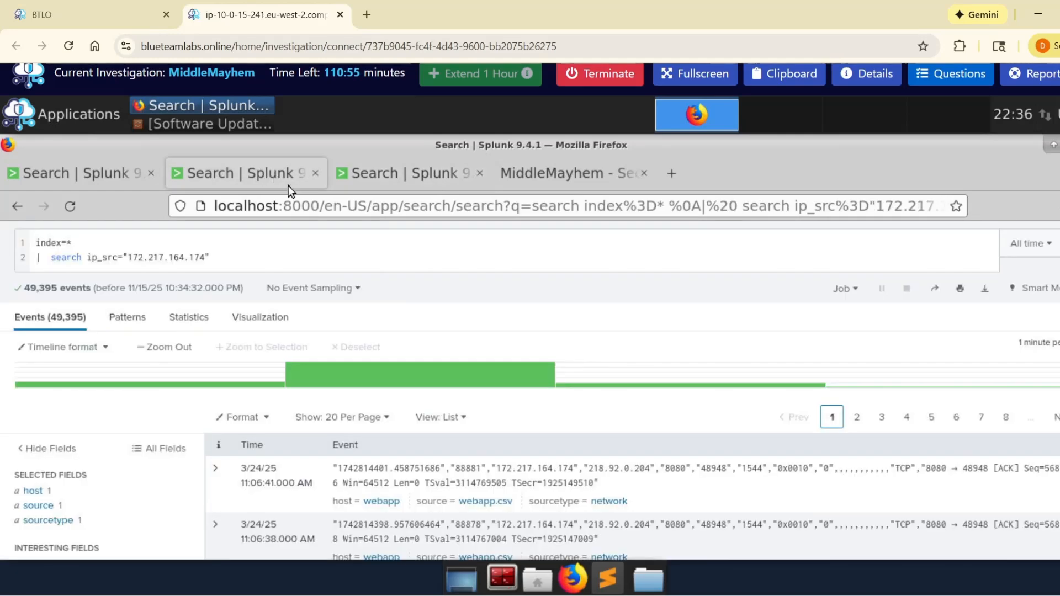
{"action": "scroll", "coordinate": [332, 353], "scroll_direction": "down", "scroll_amount": 10}
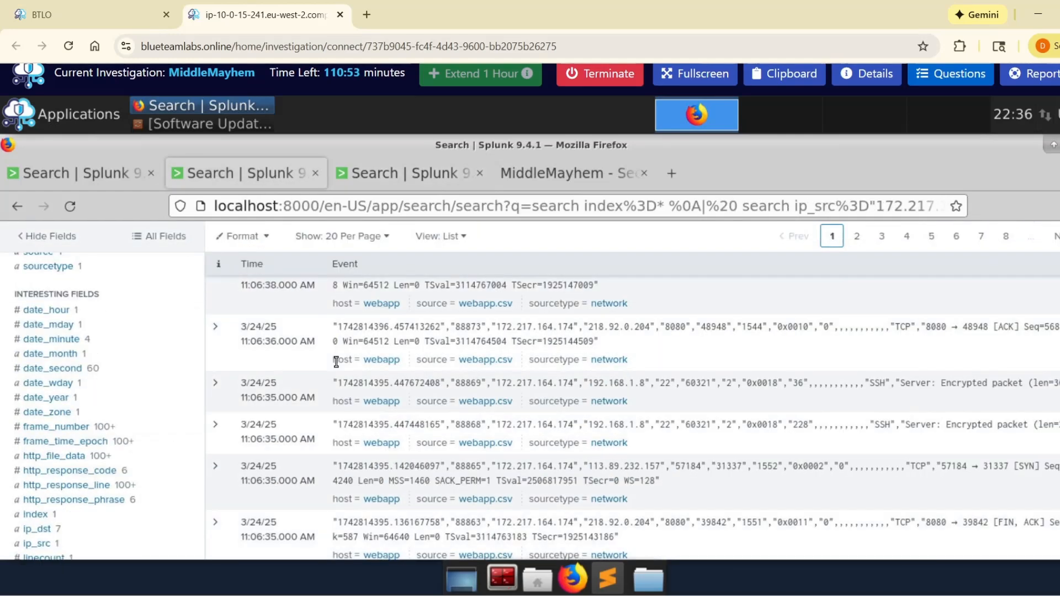
{"action": "scroll", "coordinate": [321, 363], "scroll_direction": "down", "scroll_amount": 6}
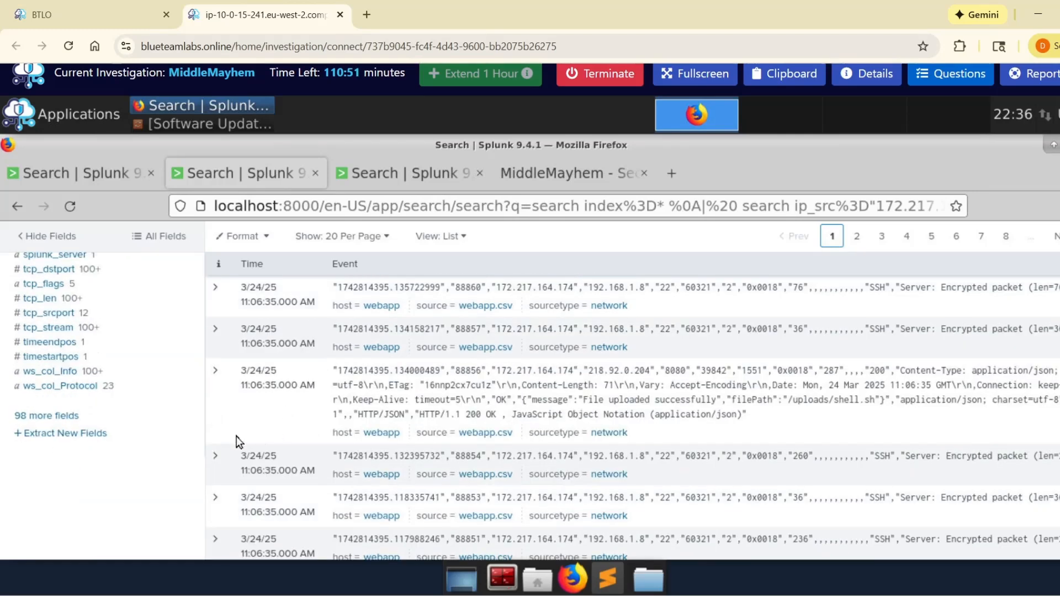
{"action": "scroll", "coordinate": [236, 437], "scroll_direction": "down", "scroll_amount": 1}
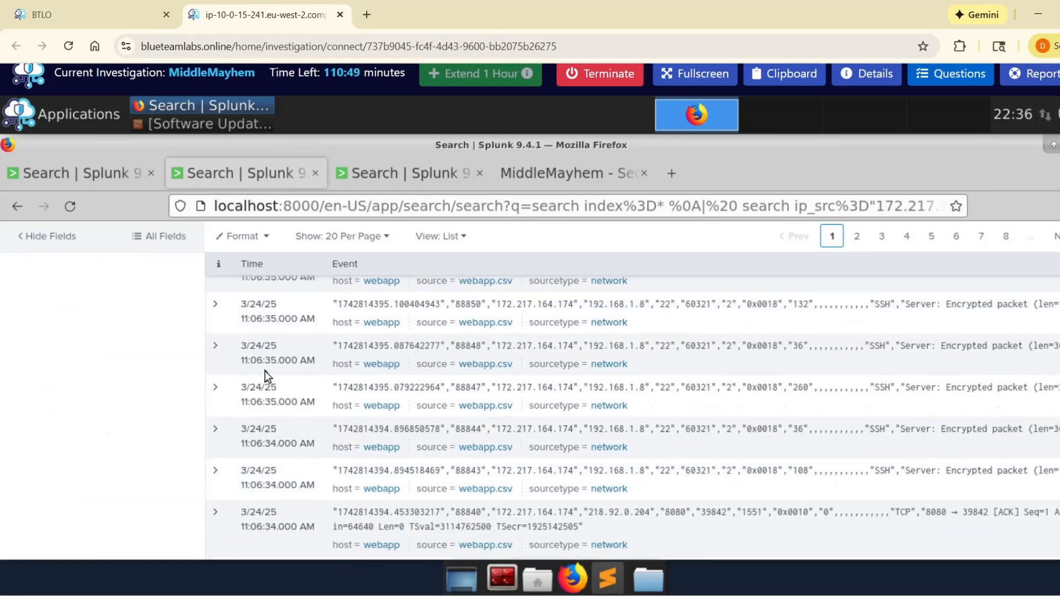
Step: In the 218.92.0.204 results, examine the expanded POST event's x-middleware-subrequest header, request URI, uploaded filename and field values
{"action": "left_click", "coordinate": [396, 176]}
{"action": "scroll", "coordinate": [247, 424], "scroll_direction": "down", "scroll_amount": 3}
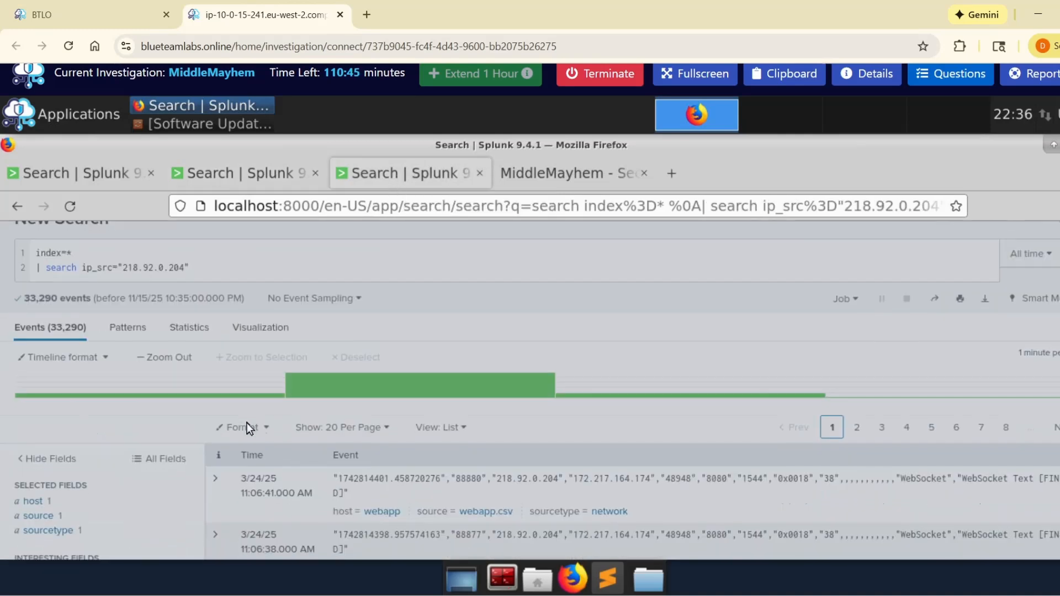
{"action": "scroll", "coordinate": [245, 419], "scroll_direction": "down", "scroll_amount": 10}
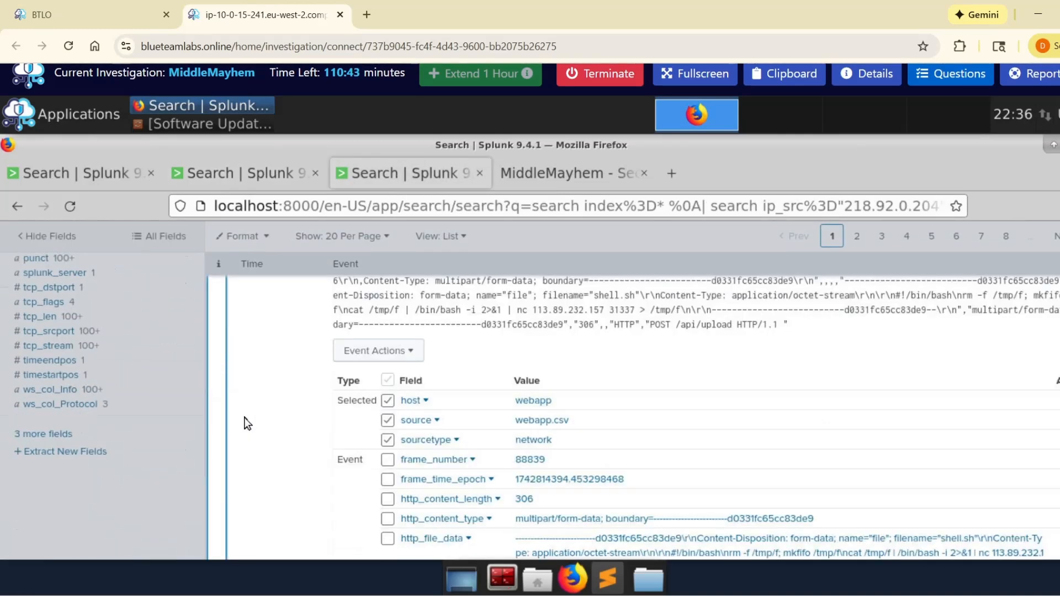
{"action": "scroll", "coordinate": [276, 386], "scroll_direction": "up", "scroll_amount": 3}
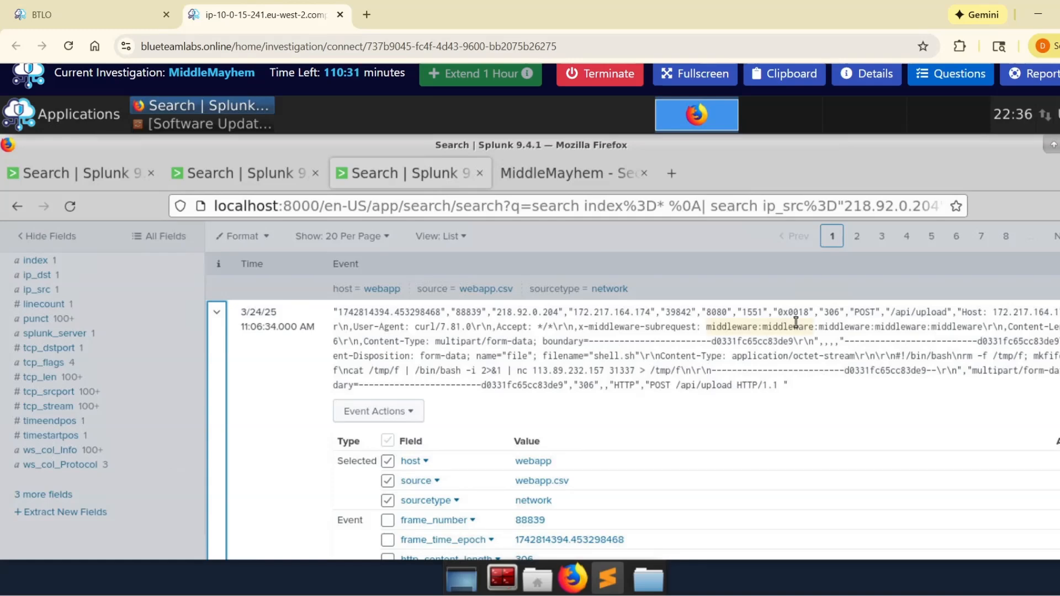
{"action": "left_click_drag", "start_coordinate": [753, 328], "coordinate": [769, 330]}
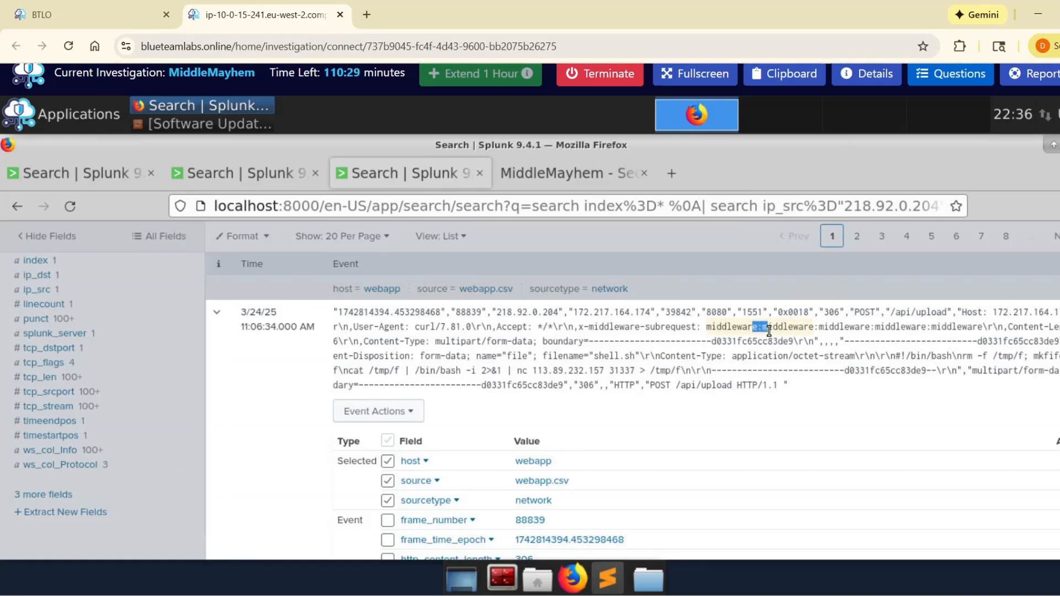
{"action": "left_click_drag", "start_coordinate": [892, 311], "coordinate": [945, 314]}
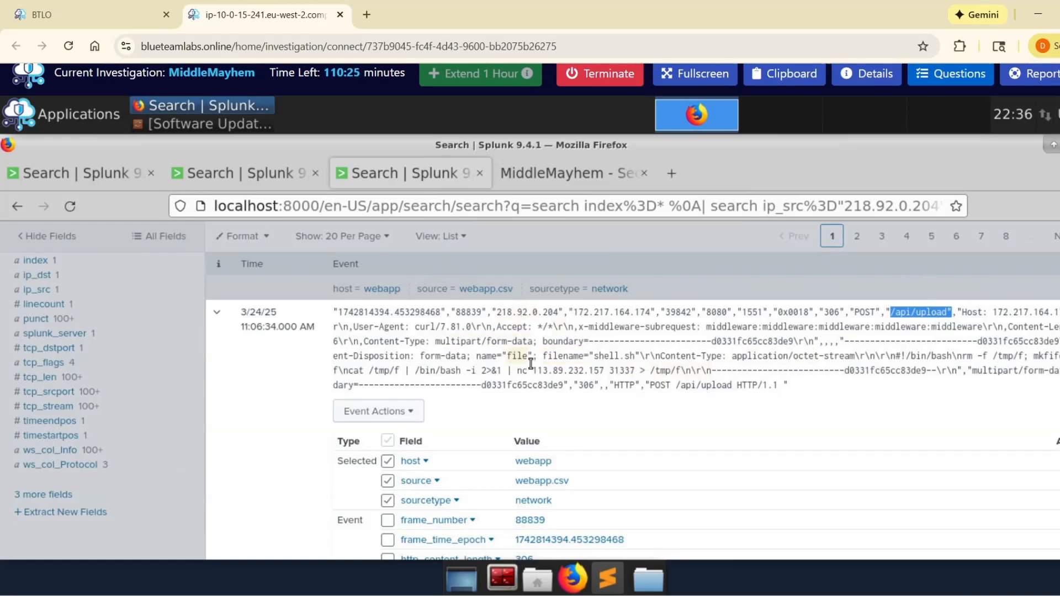
{"action": "left_click_drag", "start_coordinate": [593, 358], "coordinate": [639, 359]}
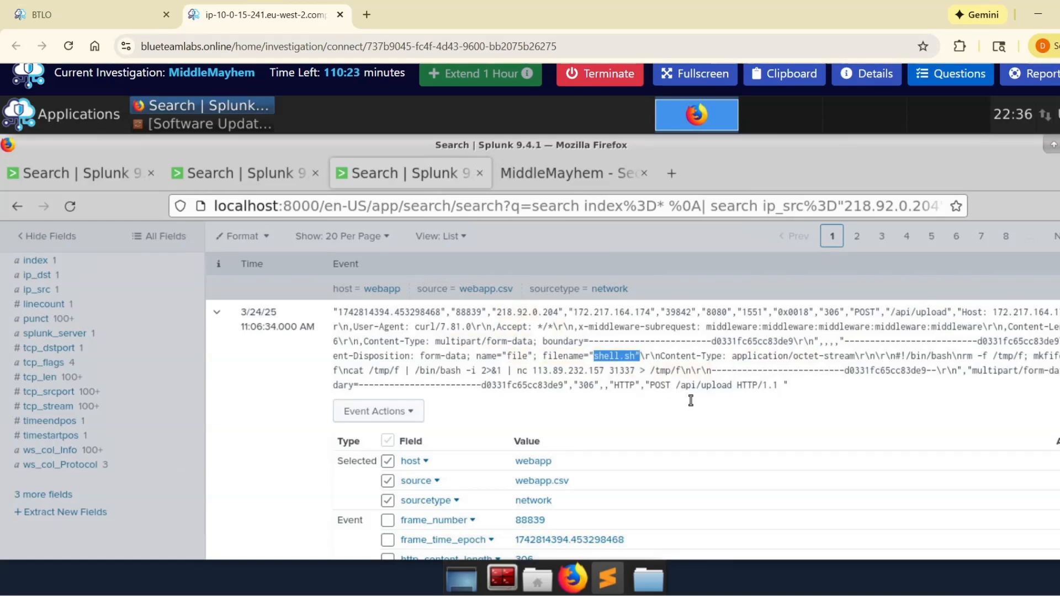
{"action": "scroll", "coordinate": [565, 389], "scroll_direction": "down", "scroll_amount": 3}
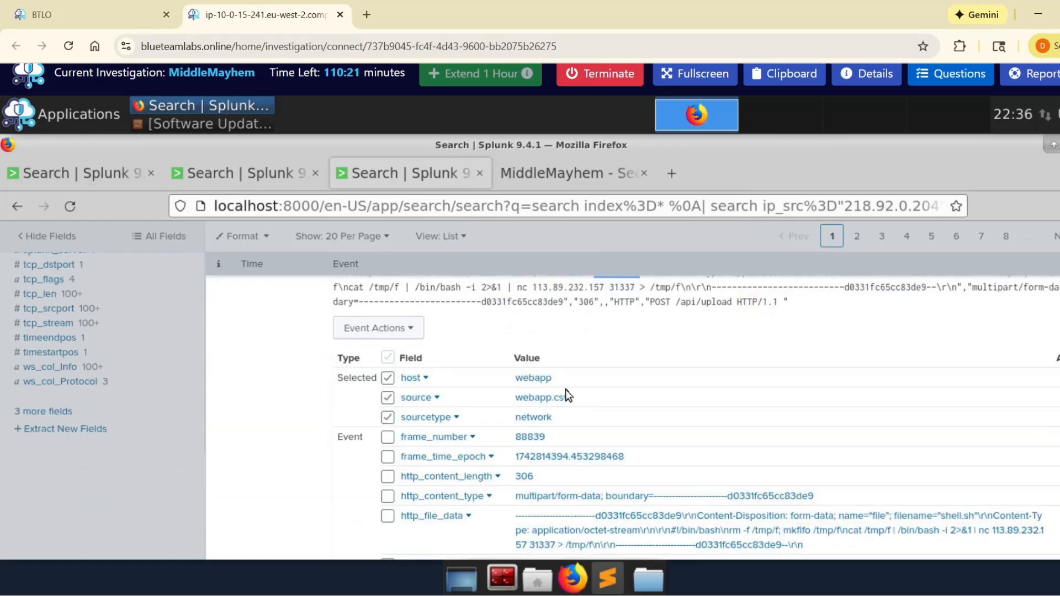
{"action": "scroll", "coordinate": [333, 415], "scroll_direction": "down", "scroll_amount": 3}
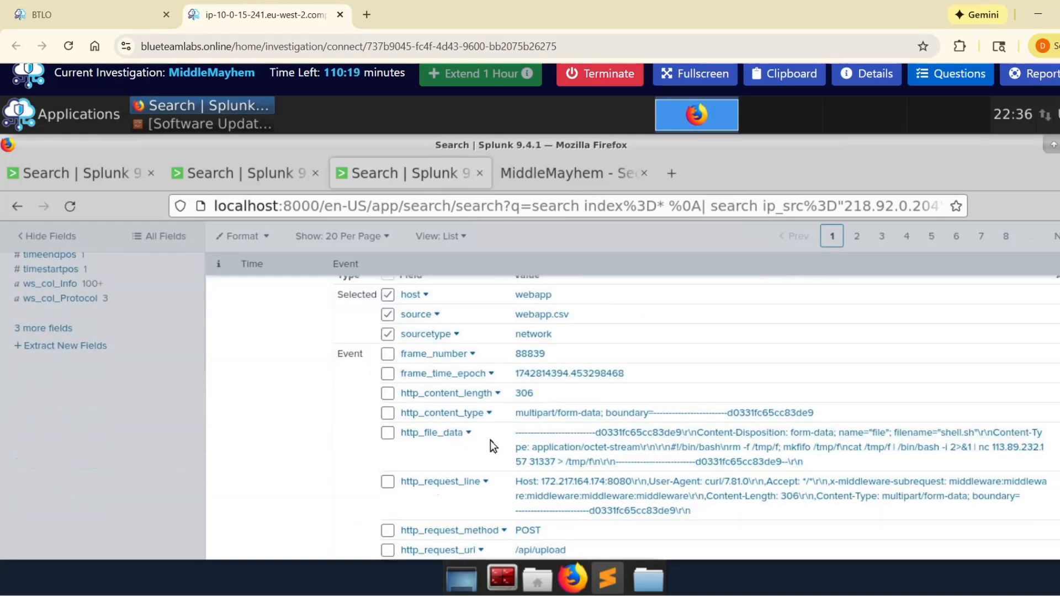
{"action": "scroll", "coordinate": [613, 450], "scroll_direction": "up", "scroll_amount": 3}
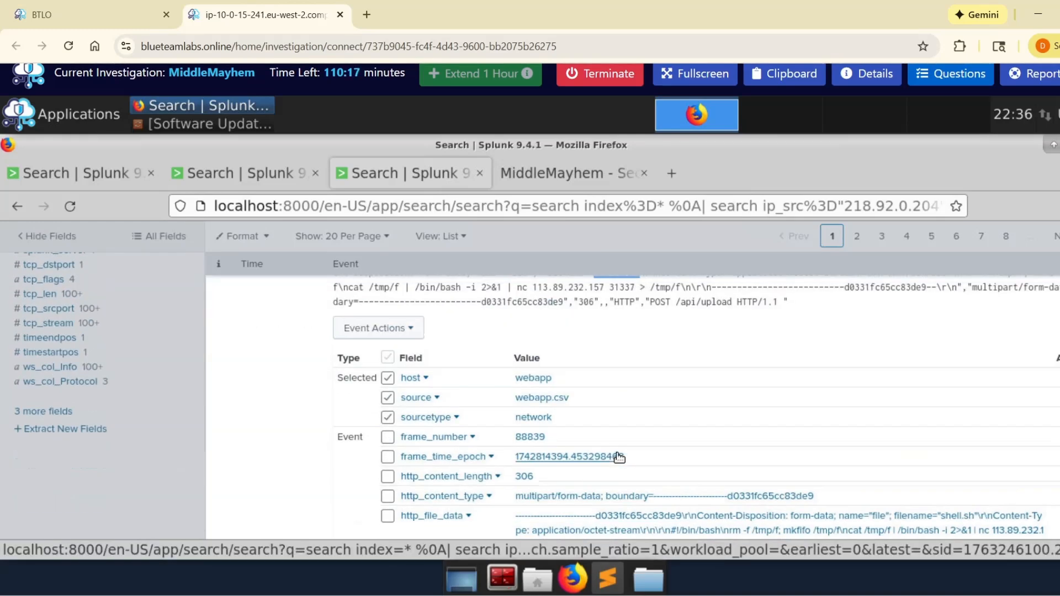
{"action": "scroll", "coordinate": [620, 455], "scroll_direction": "down", "scroll_amount": 9}
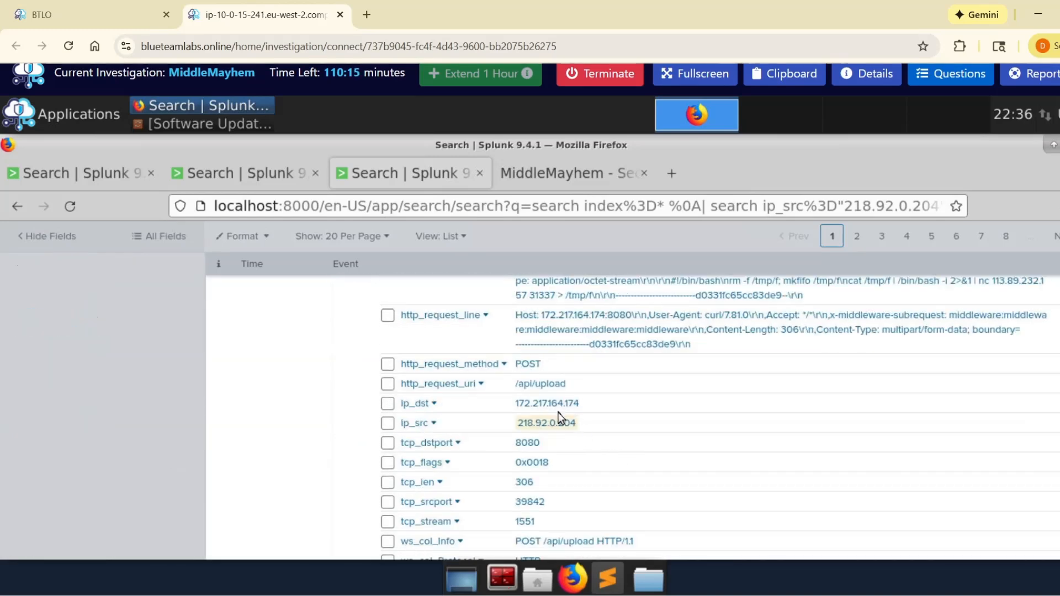
Step: Copy the ip_src value 218.92.0.204 from the expanded POST event and submit it as the answer to the attacker's IP address question
{"action": "left_click_drag", "start_coordinate": [513, 427], "coordinate": [576, 424]}
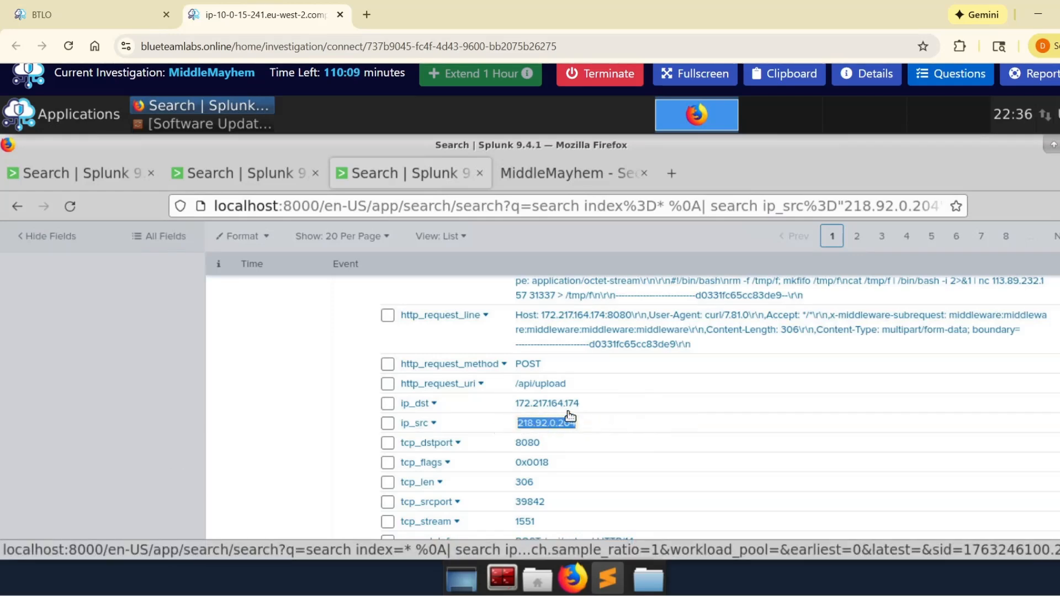
{"action": "key", "text": "ctrl+c"}
{"action": "left_click", "coordinate": [950, 74]}
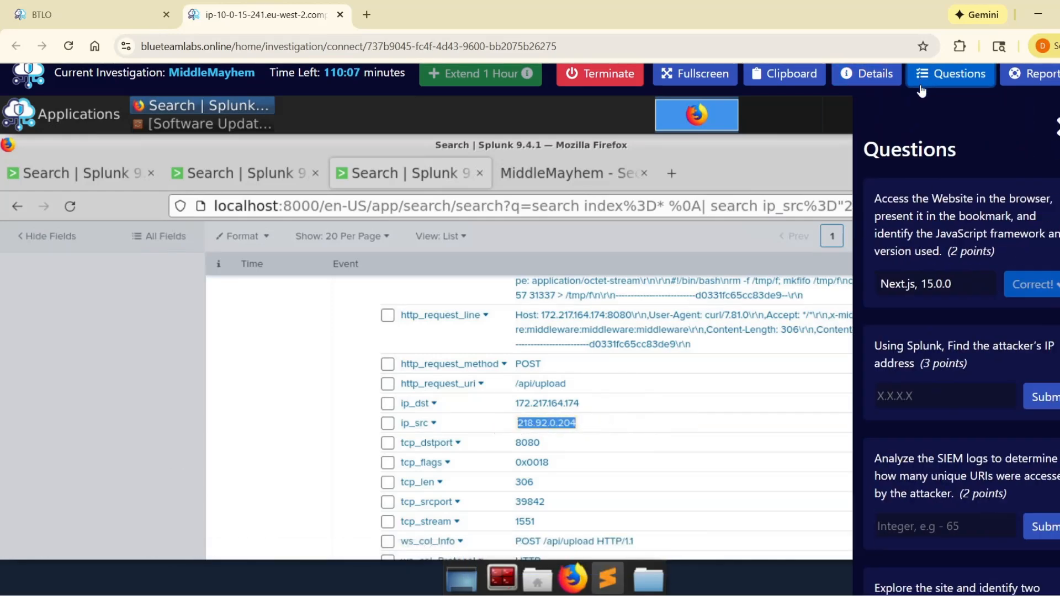
{"action": "left_click", "coordinate": [958, 360]}
{"action": "key", "text": "ctrl+v"}
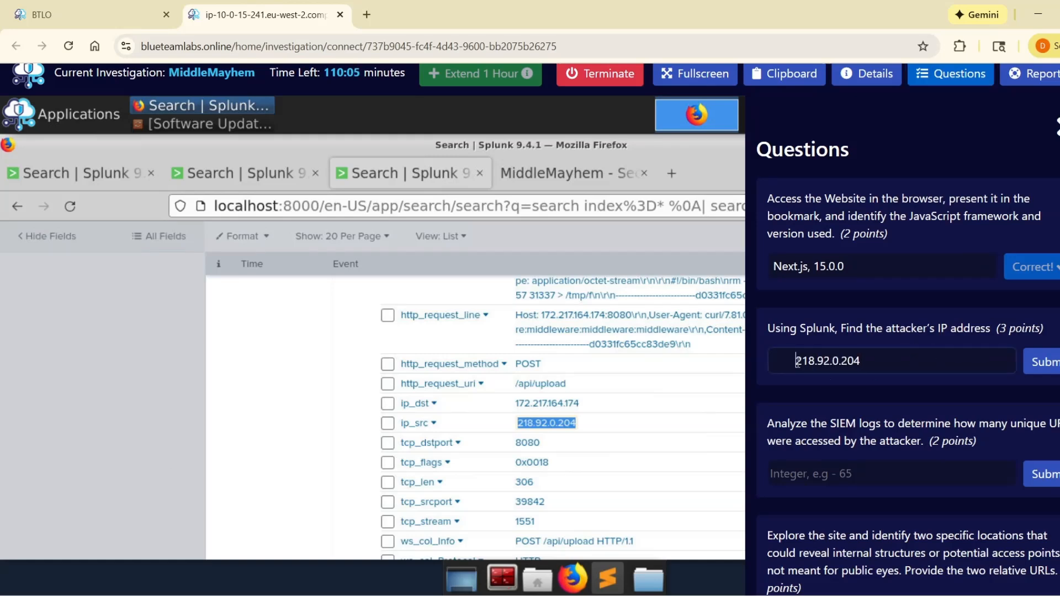
{"action": "key", "text": "BackSpace"}
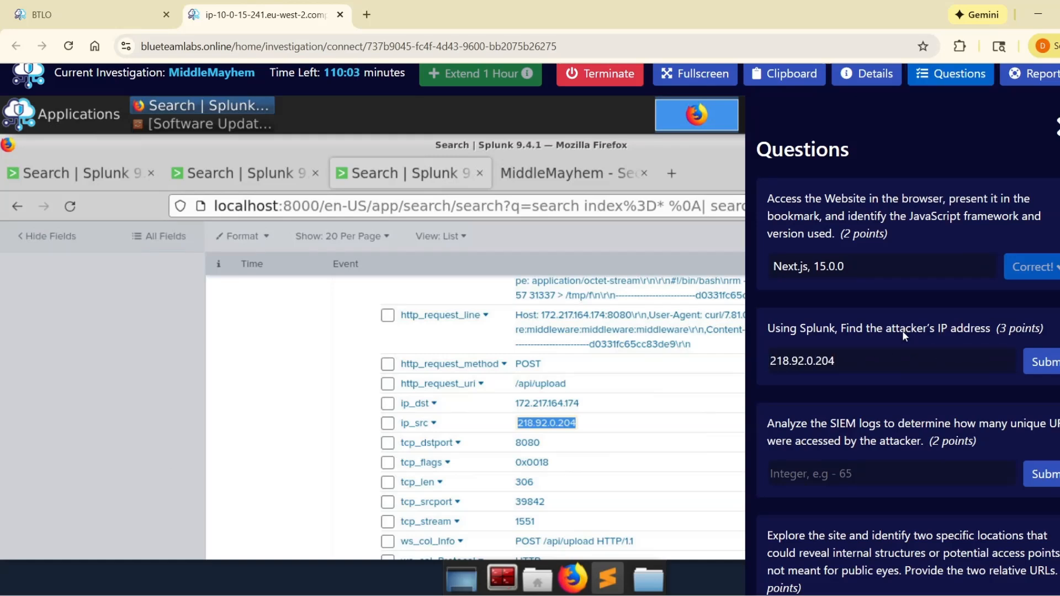
{"action": "left_click", "coordinate": [1038, 360]}
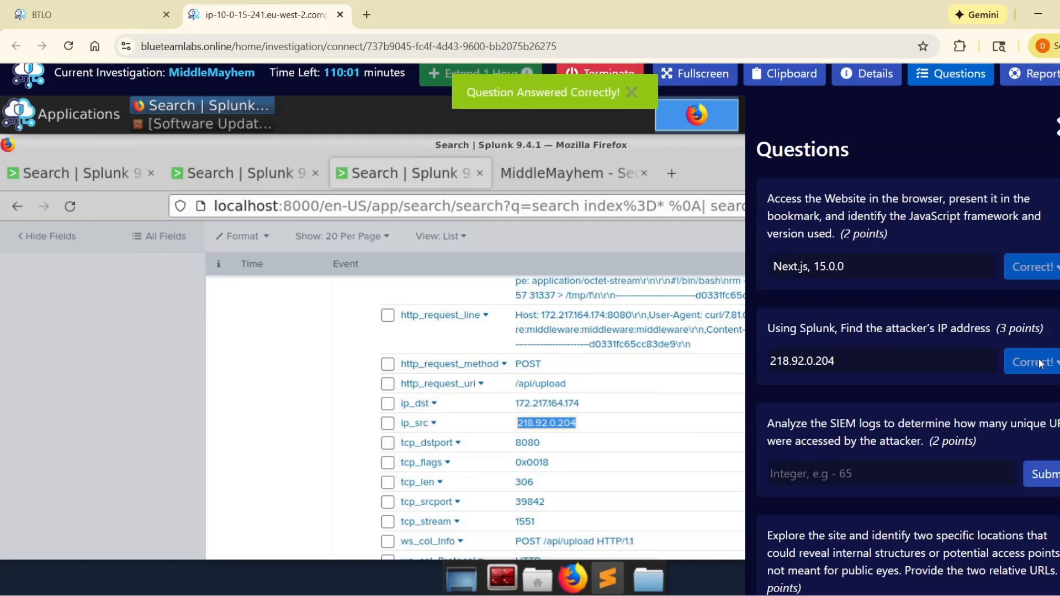
Step: Read the unique-URIs question, collapse the expanded event and examine the http_request_uri field's top values for the 218.92.0.204 search
{"action": "scroll", "coordinate": [878, 400], "scroll_direction": "down", "scroll_amount": 1}
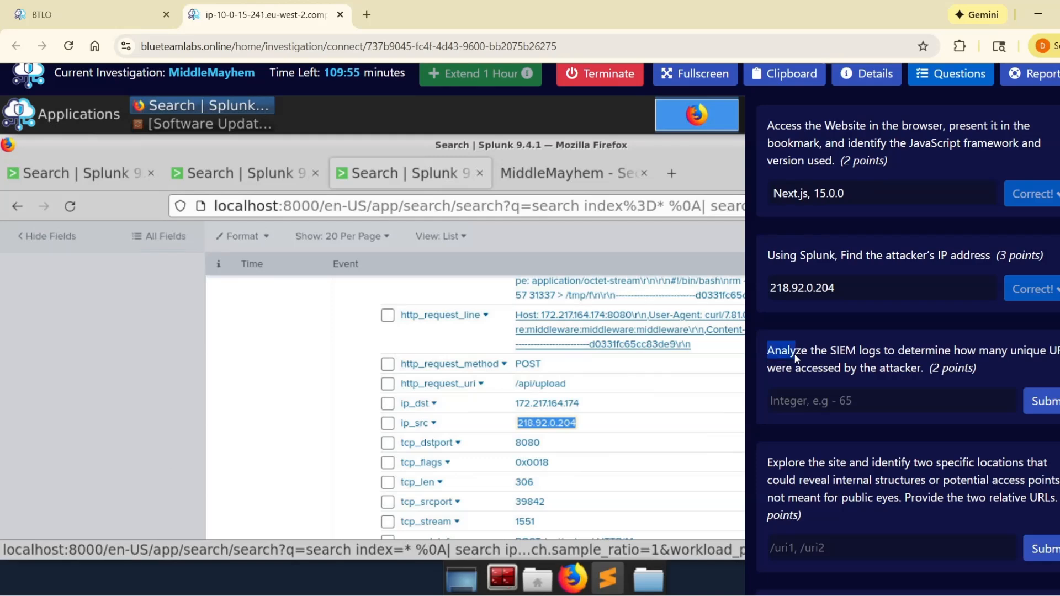
{"action": "left_click_drag", "start_coordinate": [794, 354], "coordinate": [905, 374]}
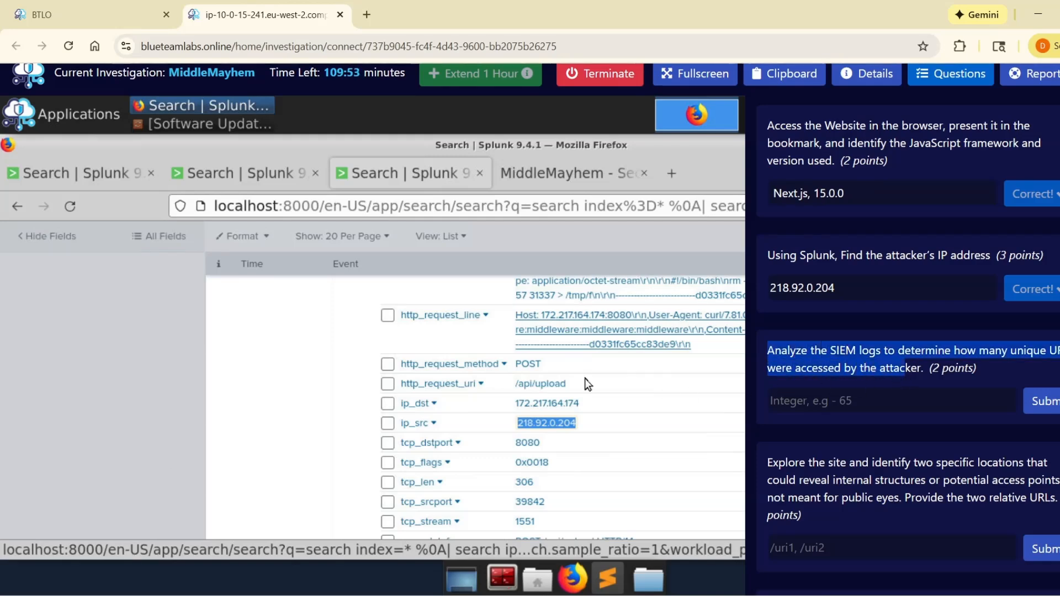
{"action": "left_click", "coordinate": [203, 399]}
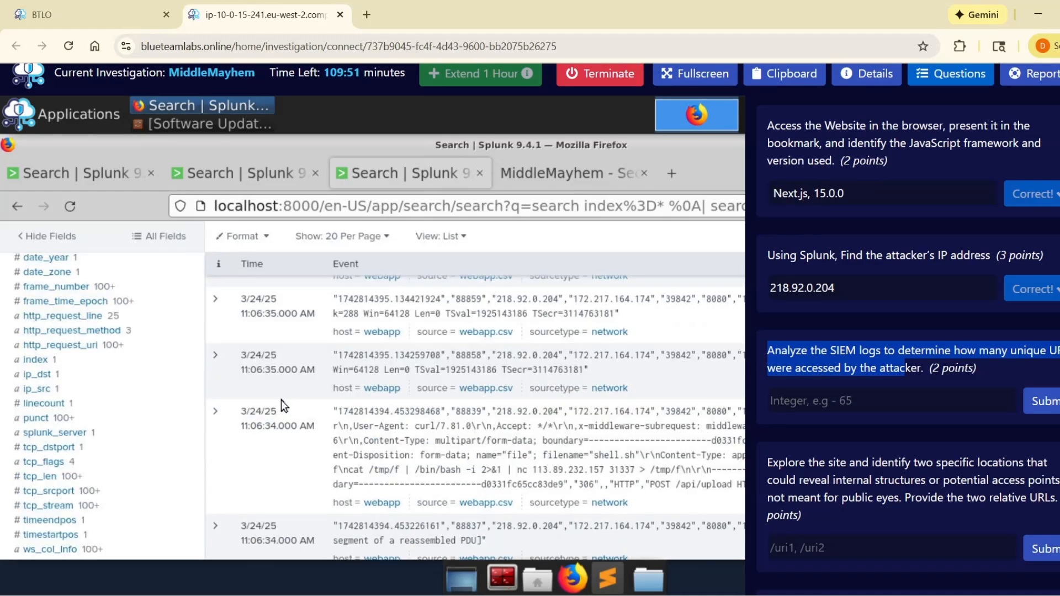
{"action": "scroll", "coordinate": [68, 392], "scroll_direction": "down", "scroll_amount": 3}
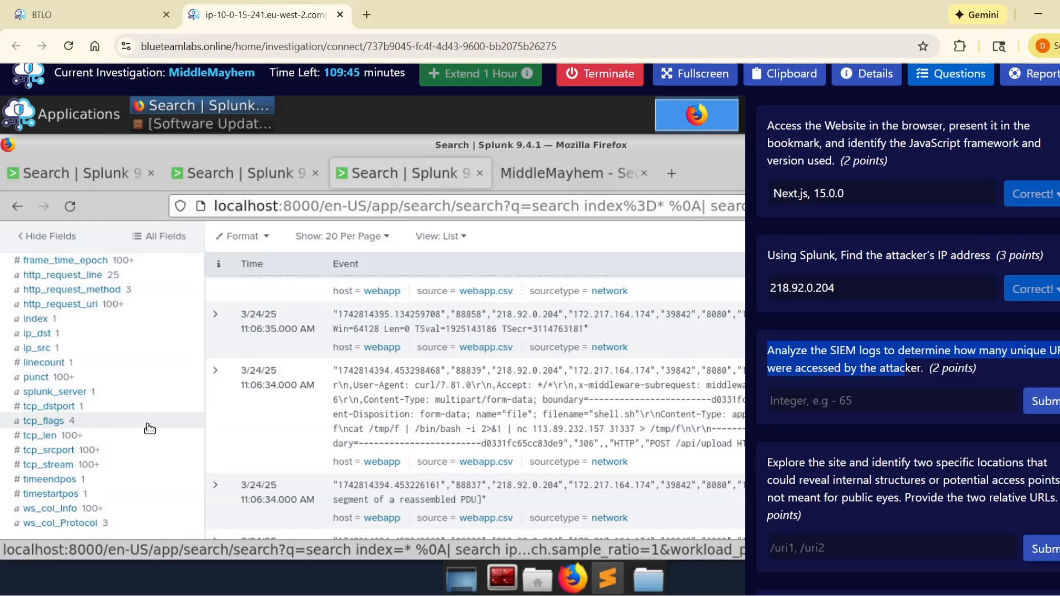
{"action": "scroll", "coordinate": [146, 425], "scroll_direction": "up", "scroll_amount": 3}
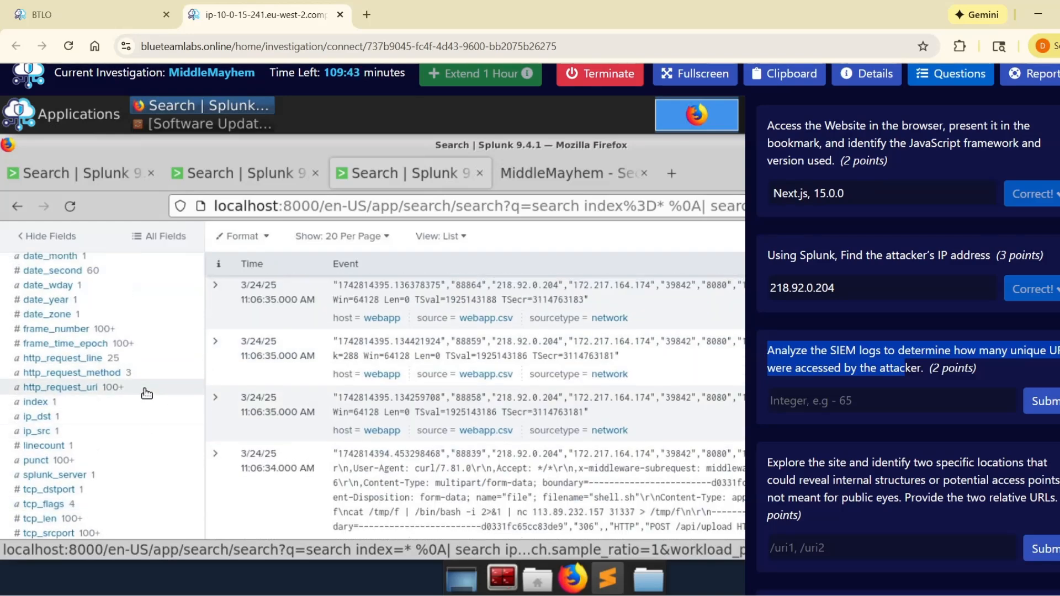
{"action": "left_click", "coordinate": [145, 388]}
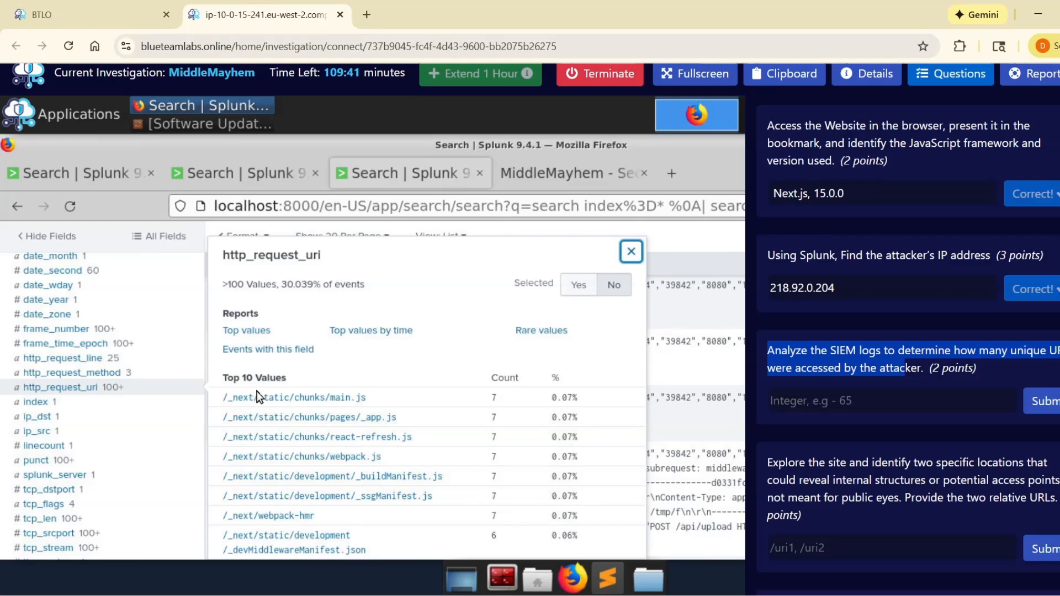
{"action": "scroll", "coordinate": [257, 395], "scroll_direction": "down", "scroll_amount": 2}
{"action": "scroll", "coordinate": [234, 387], "scroll_direction": "up", "scroll_amount": 2}
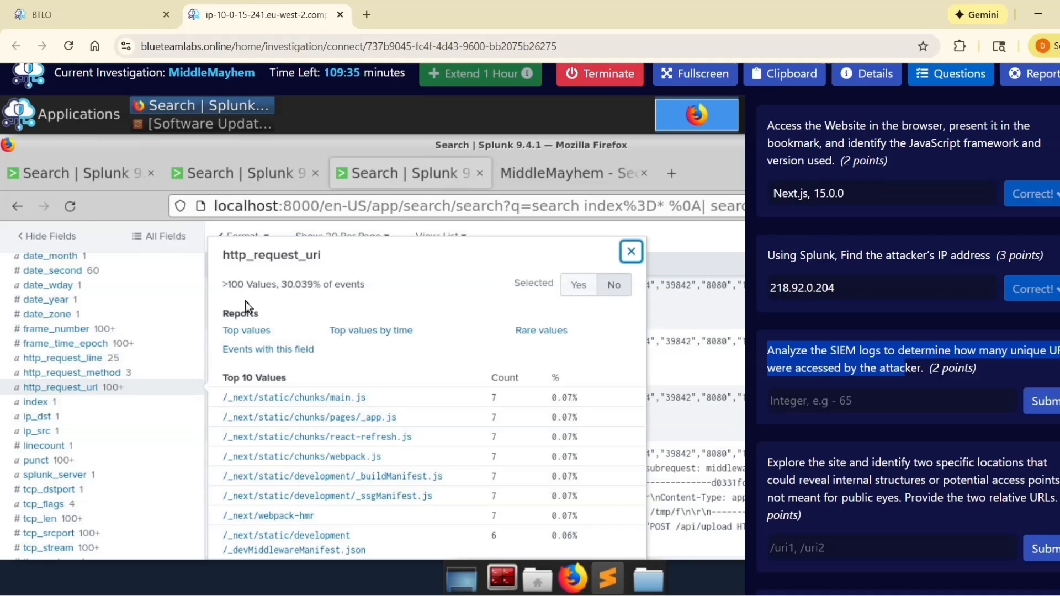
{"action": "scroll", "coordinate": [248, 305], "scroll_direction": "down", "scroll_amount": 2}
{"action": "scroll", "coordinate": [243, 334], "scroll_direction": "up", "scroll_amount": 2}
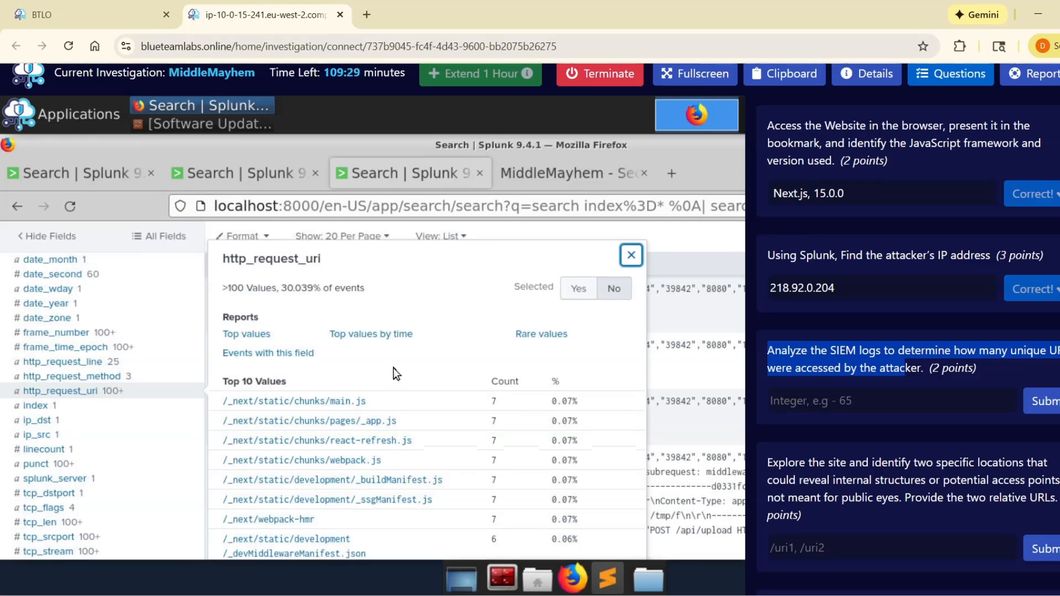
{"action": "scroll", "coordinate": [393, 367], "scroll_direction": "up", "scroll_amount": 2}
{"action": "scroll", "coordinate": [246, 296], "scroll_direction": "up", "scroll_amount": 4}
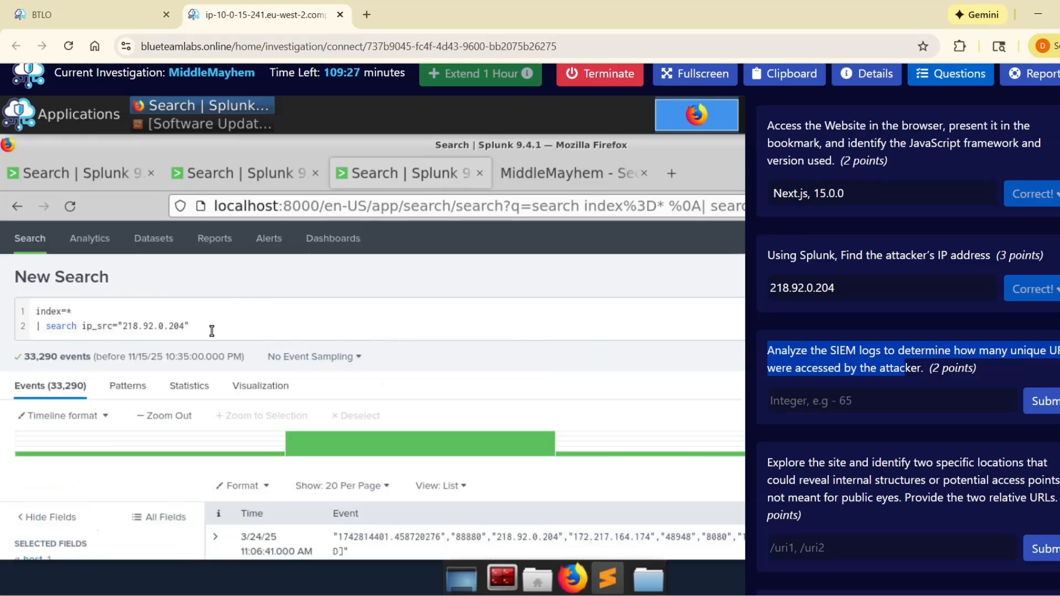
Step: Check the 218.92.0.204 query and its available fields, and look up the exact name of the http_request_uri field
{"action": "scroll", "coordinate": [243, 309], "scroll_direction": "down", "scroll_amount": 6}
{"action": "scroll", "coordinate": [227, 320], "scroll_direction": "up", "scroll_amount": 3}
{"action": "scroll", "coordinate": [228, 326], "scroll_direction": "up", "scroll_amount": 3}
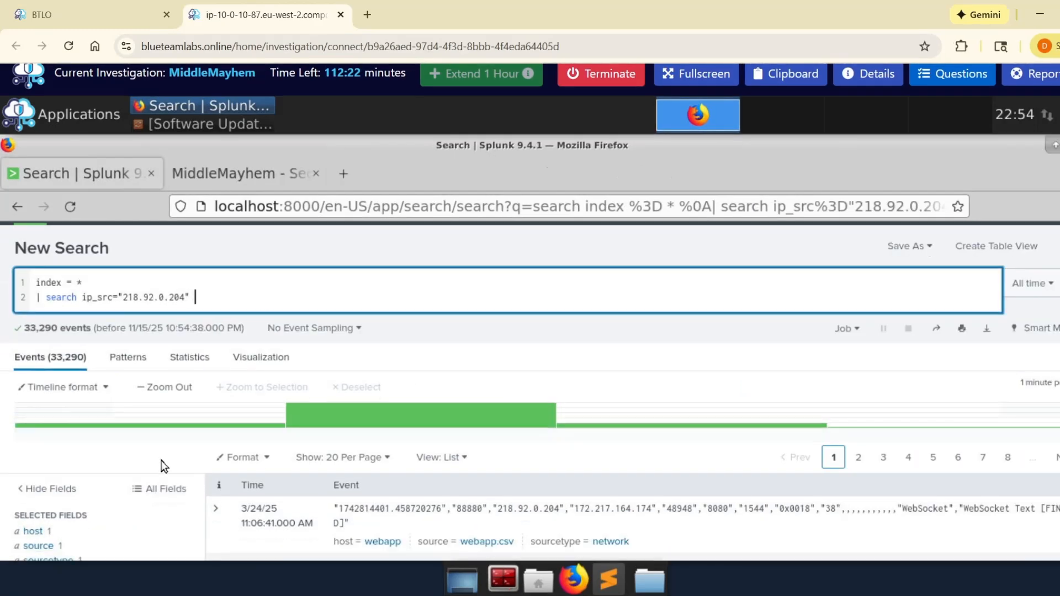
{"action": "scroll", "coordinate": [162, 463], "scroll_direction": "down", "scroll_amount": 3}
{"action": "scroll", "coordinate": [157, 445], "scroll_direction": "up", "scroll_amount": 3}
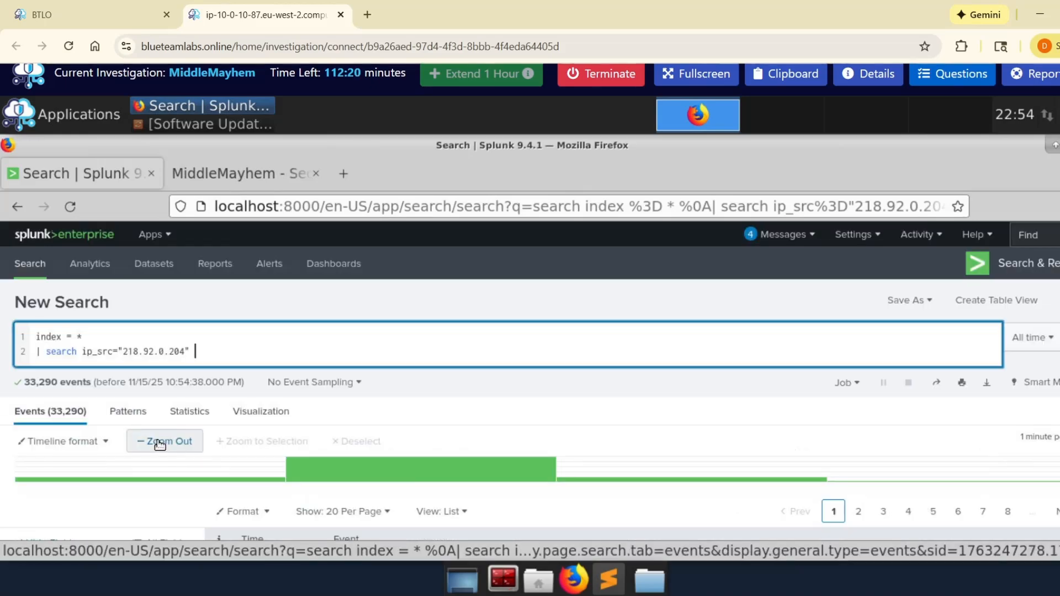
{"action": "scroll", "coordinate": [159, 444], "scroll_direction": "down", "scroll_amount": 4}
{"action": "scroll", "coordinate": [160, 444], "scroll_direction": "down", "scroll_amount": 5}
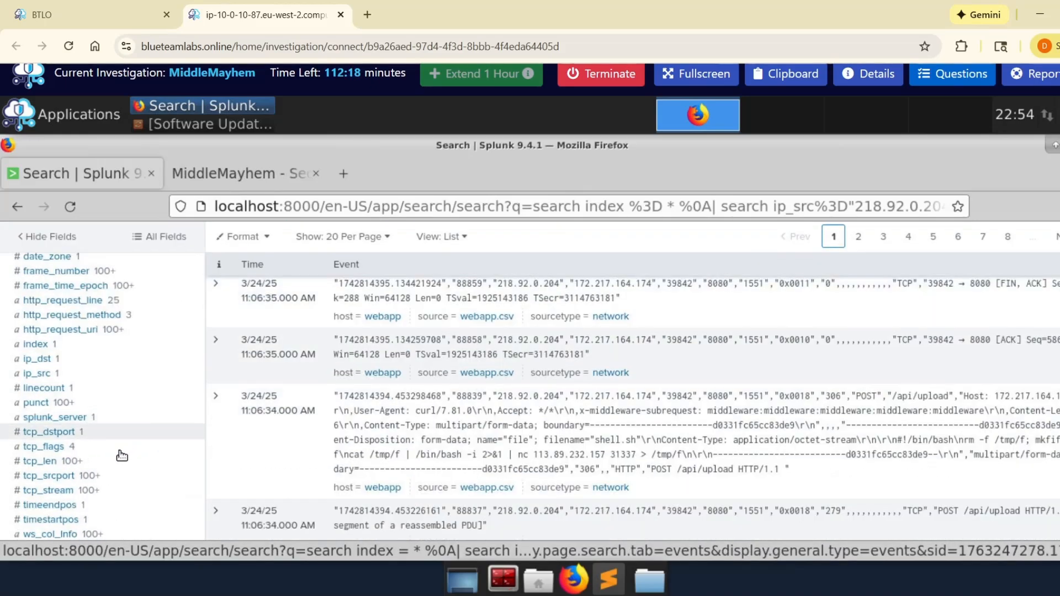
{"action": "scroll", "coordinate": [132, 404], "scroll_direction": "up", "scroll_amount": 2}
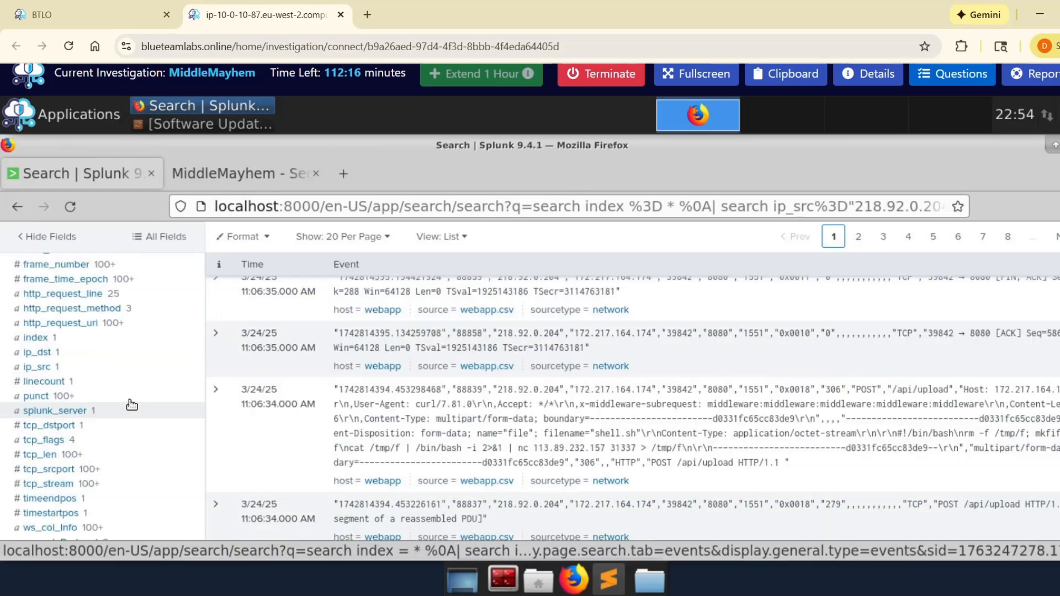
{"action": "left_click", "coordinate": [150, 332]}
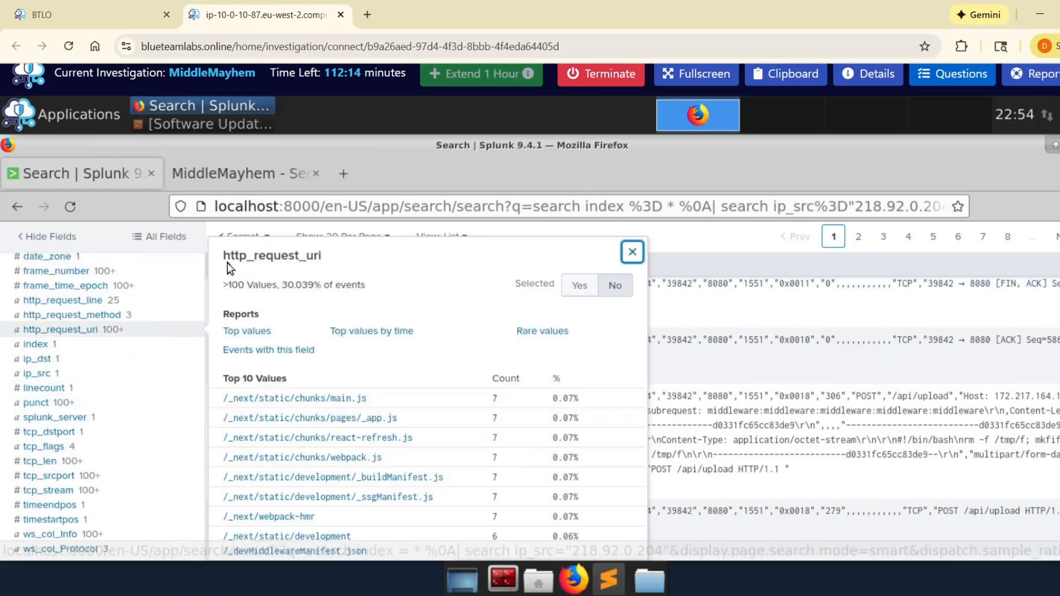
{"action": "left_click_drag", "start_coordinate": [223, 256], "coordinate": [323, 257]}
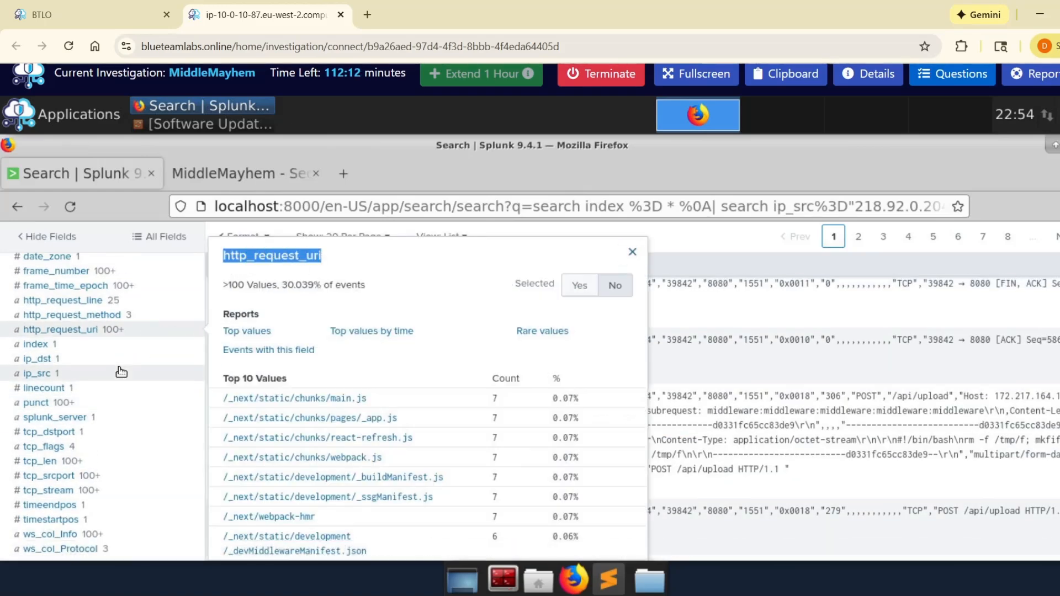
Step: Extend the 218.92.0.204 search with the line | stats count by http_request_uri and run it
{"action": "scroll", "coordinate": [127, 366], "scroll_direction": "up", "scroll_amount": 4}
{"action": "scroll", "coordinate": [144, 329], "scroll_direction": "up", "scroll_amount": 2}
{"action": "scroll", "coordinate": [236, 268], "scroll_direction": "down", "scroll_amount": 5}
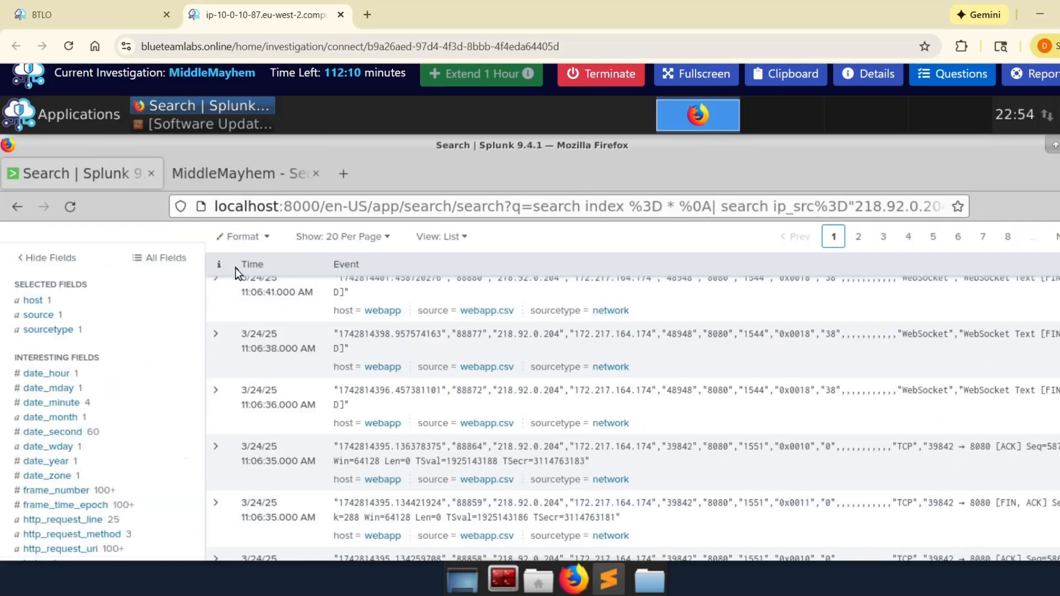
{"action": "scroll", "coordinate": [234, 267], "scroll_direction": "up", "scroll_amount": 5}
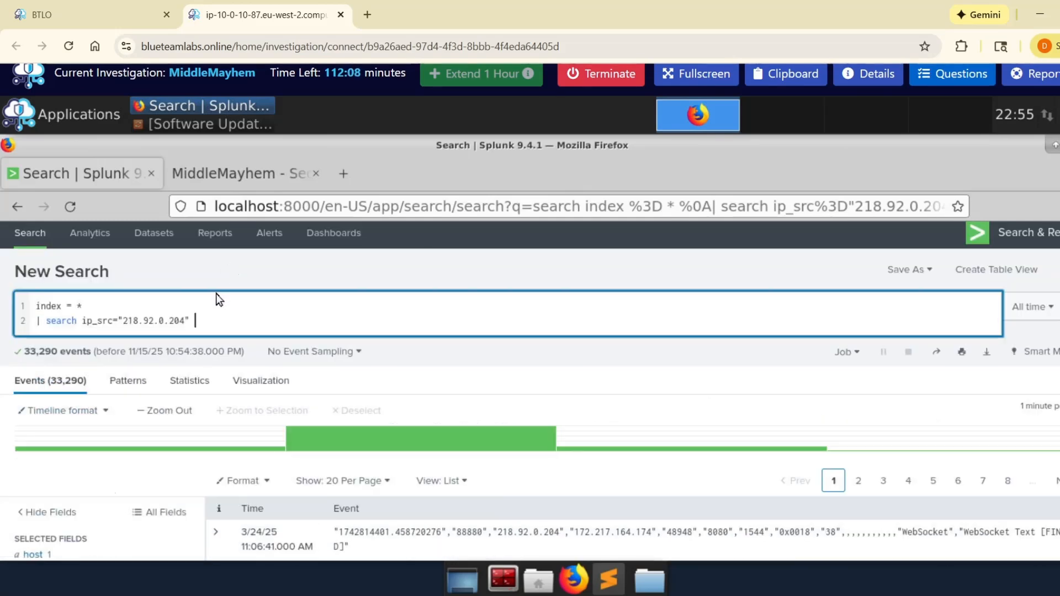
{"action": "key", "text": "shift+Return"}
{"action": "type", "text": "| sor"}
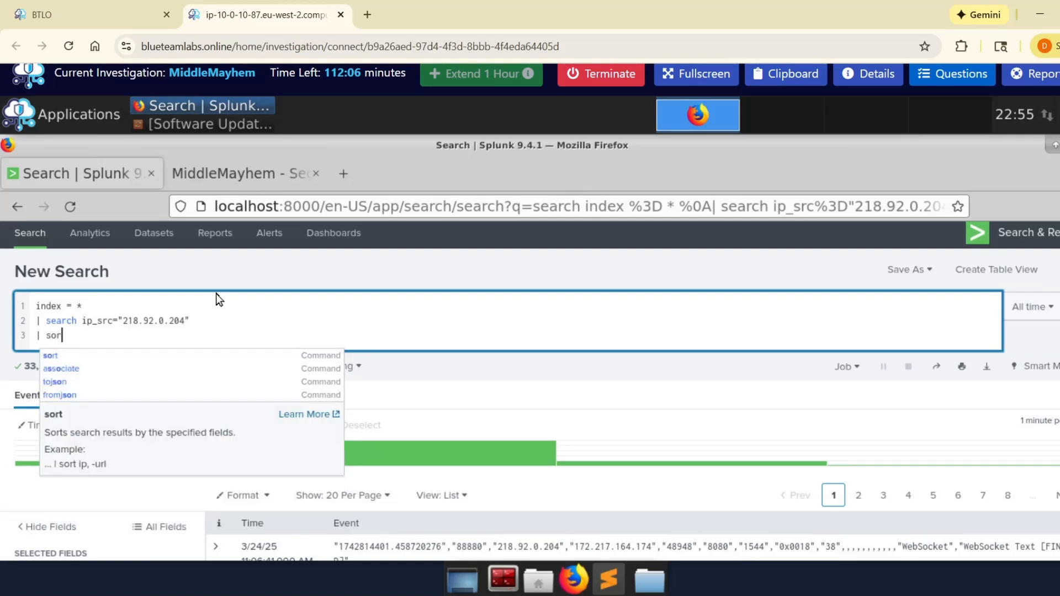
{"action": "type", "text": "t cou"}
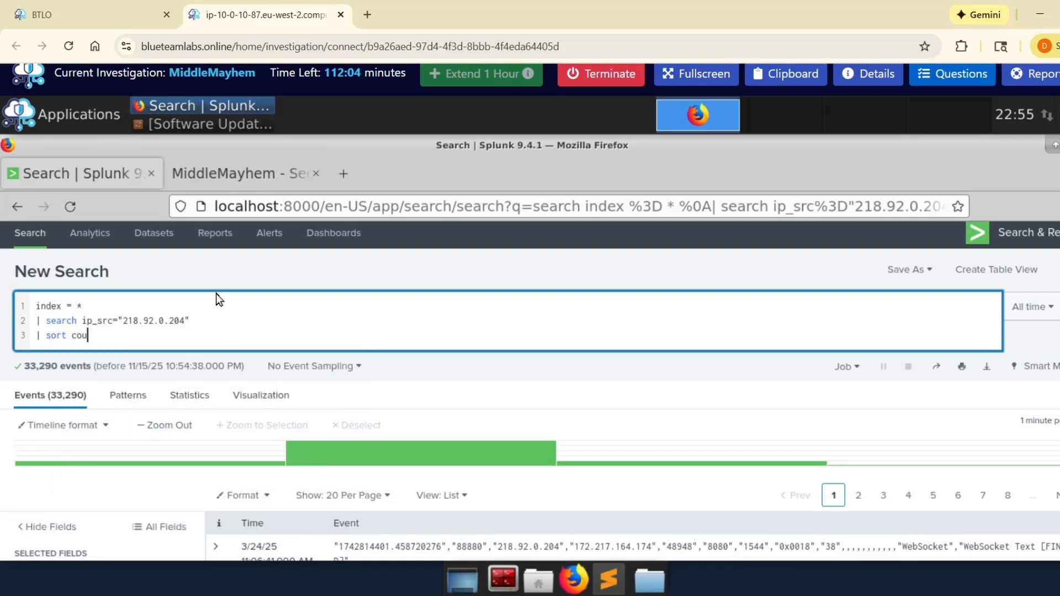
{"action": "key", "text": "BackSpace"}
{"action": "key", "text": "BackSpace"}
{"action": "key", "text": "BackSpace"}
{"action": "key", "text": "BackSpace"}
{"action": "key", "text": "BackSpace"}
{"action": "key", "text": "BackSpace"}
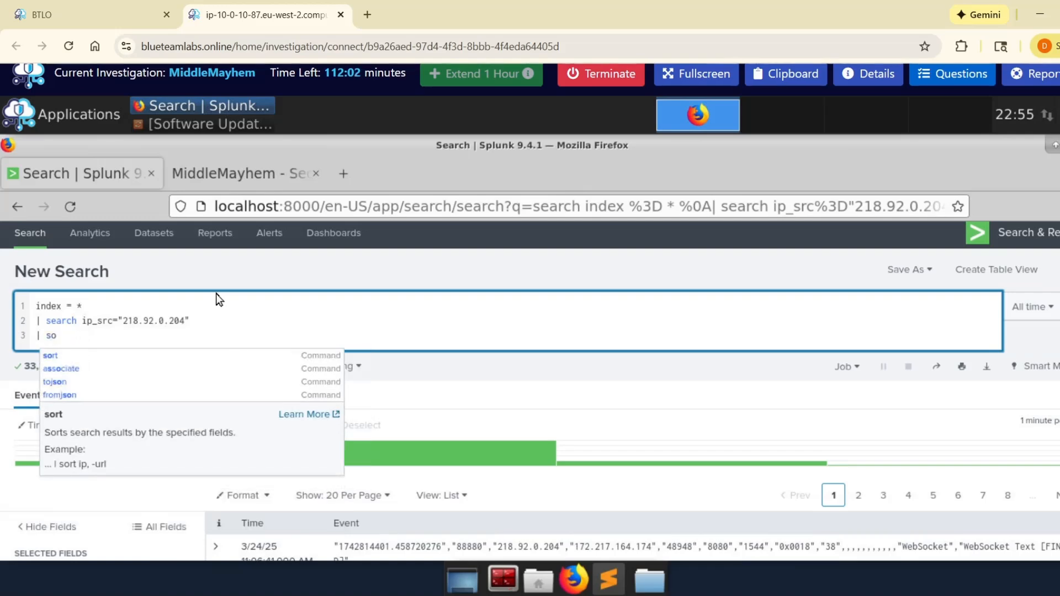
{"action": "type", "text": "tats"}
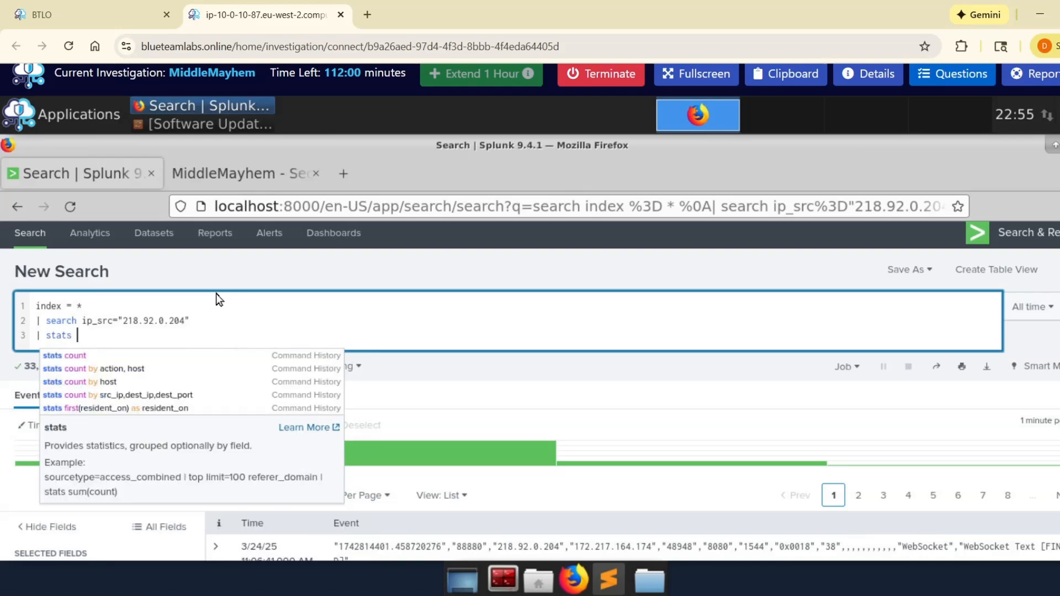
{"action": "type", "text": " coun"}
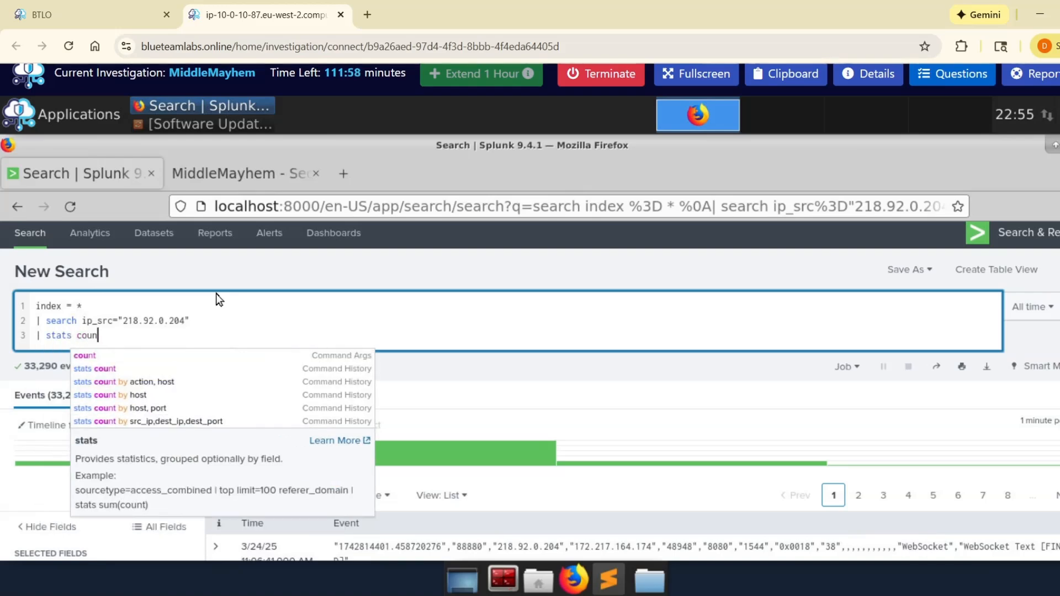
{"action": "type", "text": "t by http_request_uri"}
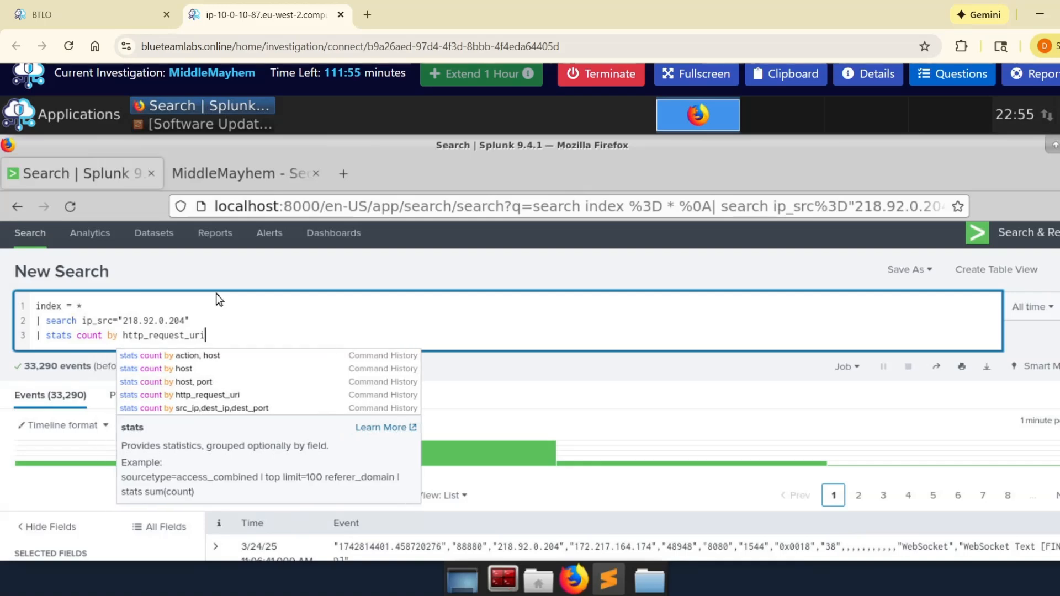
{"action": "key", "text": "Return"}
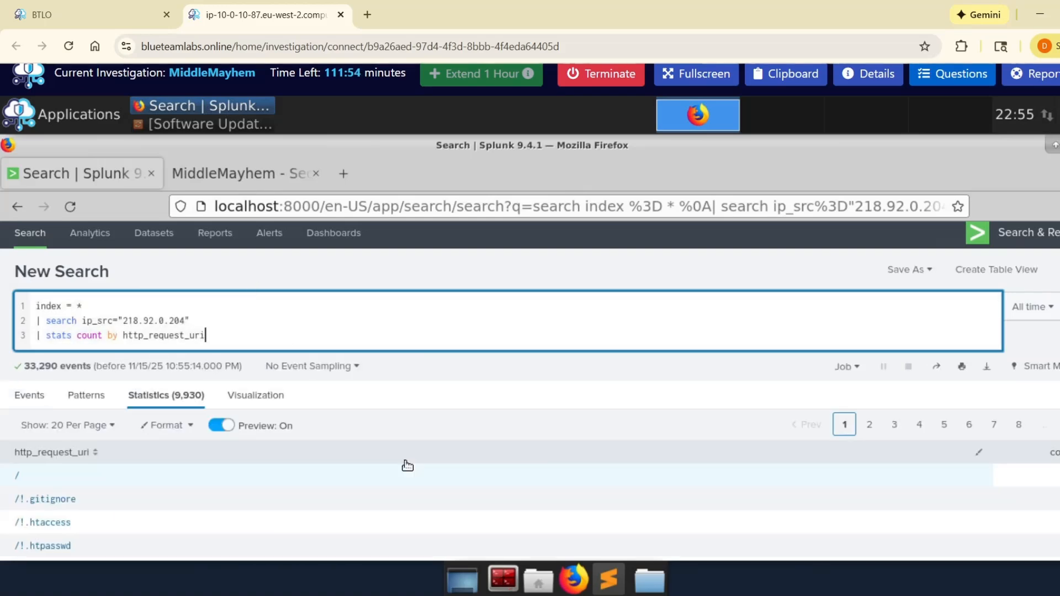
Step: Review the URI statistics and submit 9930 as the answer to how many unique URIs the attacker accessed
{"action": "scroll", "coordinate": [176, 407], "scroll_direction": "down", "scroll_amount": 10}
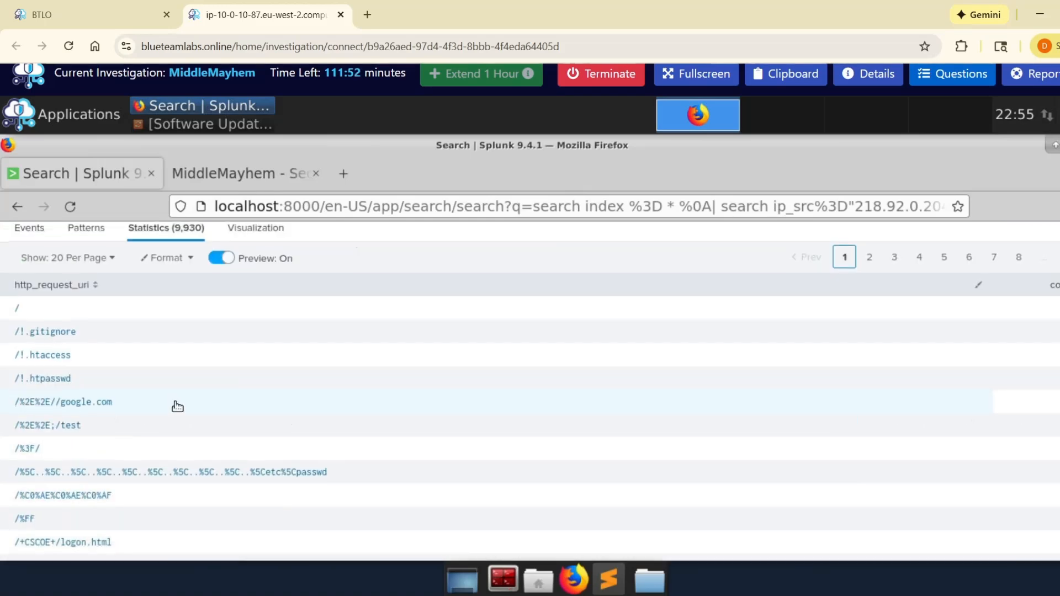
{"action": "scroll", "coordinate": [177, 407], "scroll_direction": "up", "scroll_amount": 10}
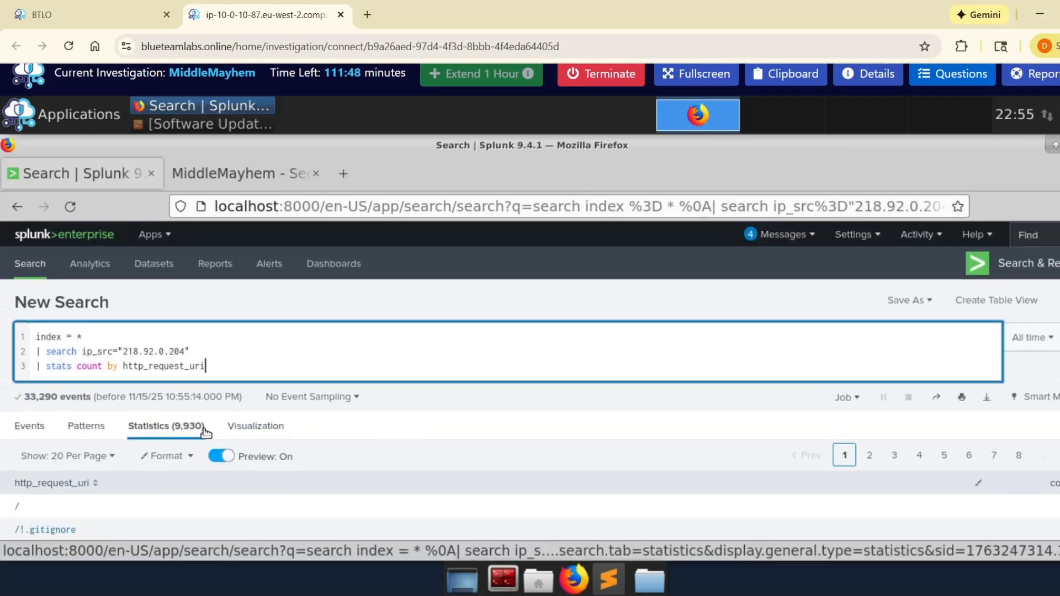
{"action": "left_click", "coordinate": [953, 74]}
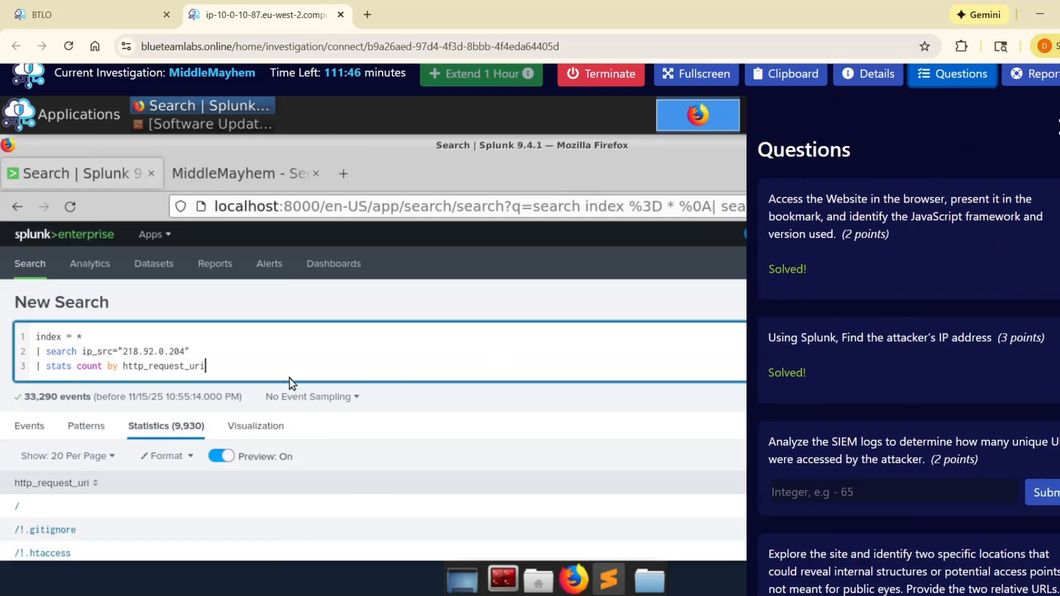
{"action": "left_click", "coordinate": [850, 489]}
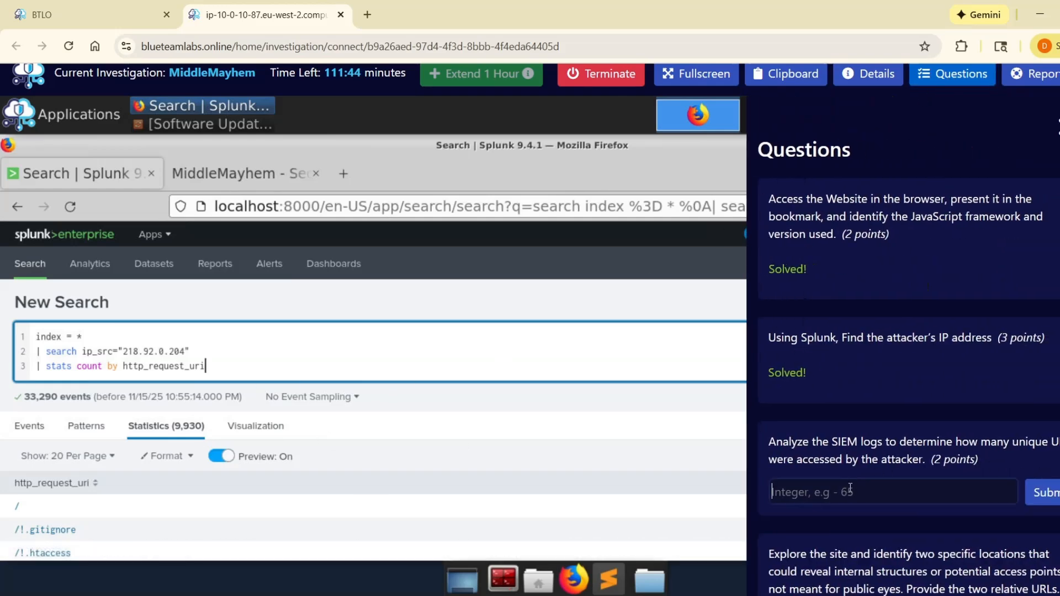
{"action": "type", "text": "9930"}
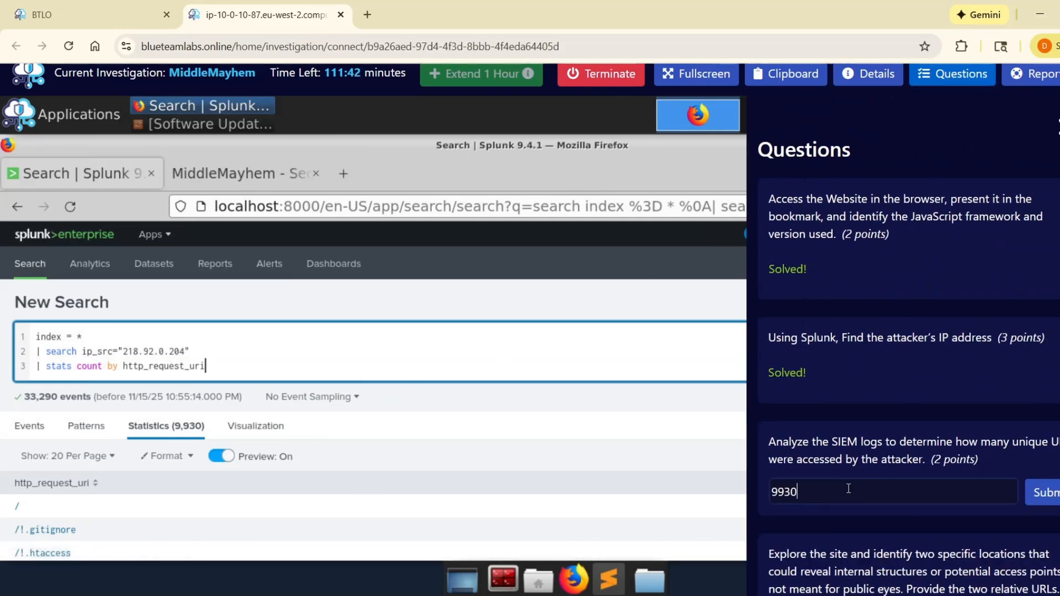
{"action": "key", "text": "Return"}
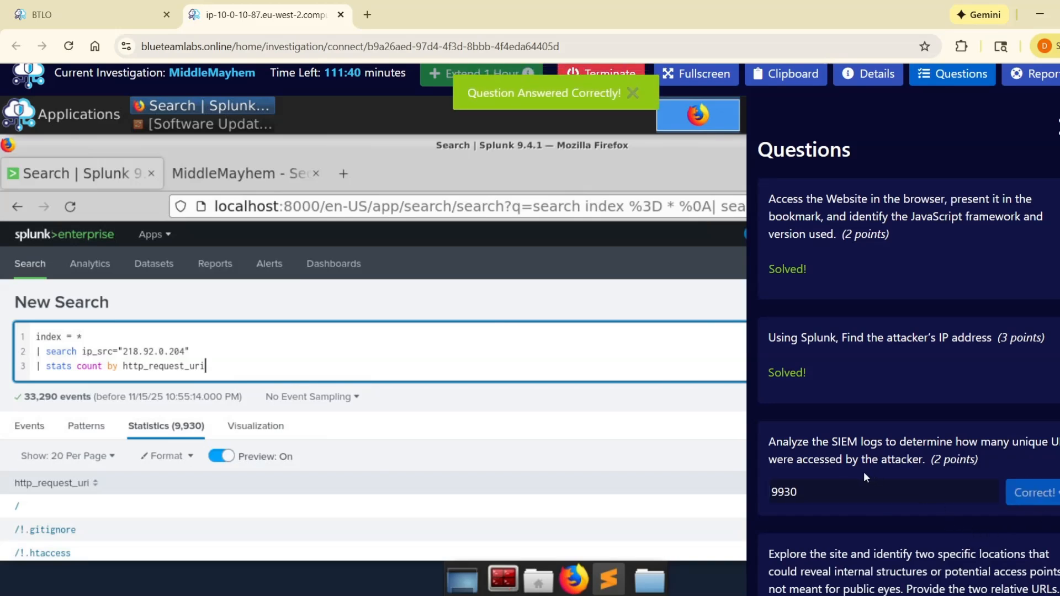
Step: Read the question asking for two site locations that could reveal internal structures or access points, and its expected answer format
{"action": "scroll", "coordinate": [850, 475], "scroll_direction": "down", "scroll_amount": 4}
{"action": "scroll", "coordinate": [840, 453], "scroll_direction": "up", "scroll_amount": 1}
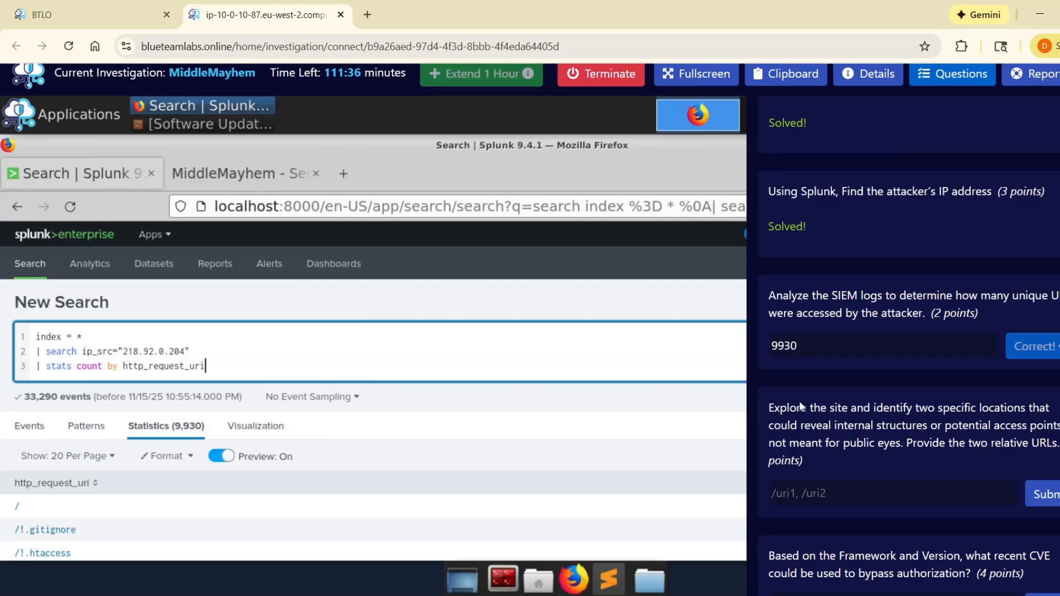
{"action": "scroll", "coordinate": [790, 359], "scroll_direction": "down", "scroll_amount": 2}
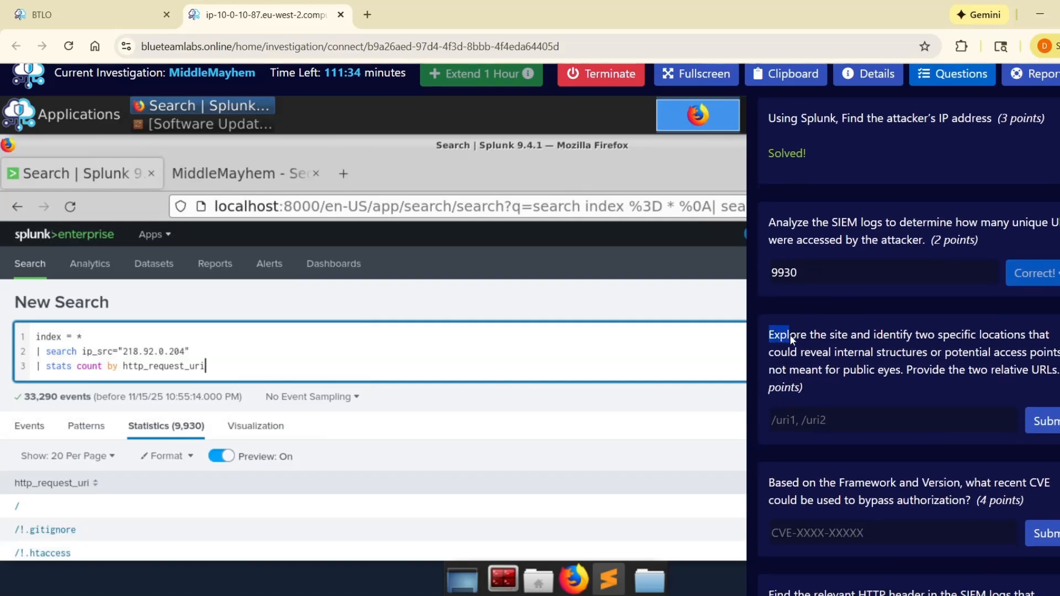
{"action": "left_click_drag", "start_coordinate": [791, 337], "coordinate": [855, 353]}
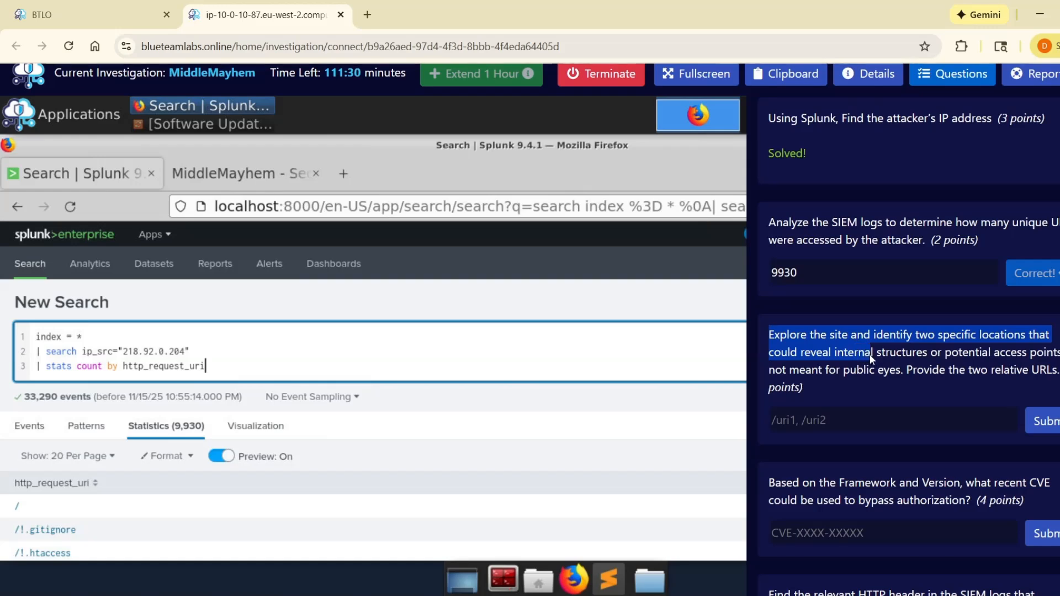
{"action": "left_click_drag", "start_coordinate": [919, 359], "coordinate": [1054, 367]}
{"action": "left_click", "coordinate": [889, 417]}
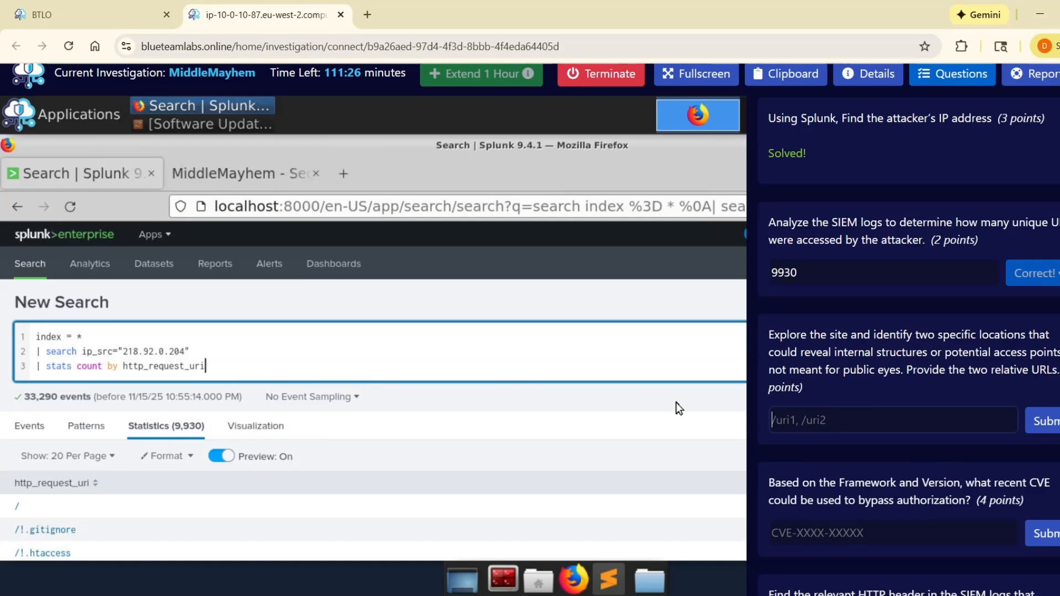
Step: Close the questions and explore the MiddleMayhem home page and its user dashboard for exposed internal locations
{"action": "left_click", "coordinate": [272, 177]}
{"action": "scroll", "coordinate": [909, 348], "scroll_direction": "up", "scroll_amount": 4}
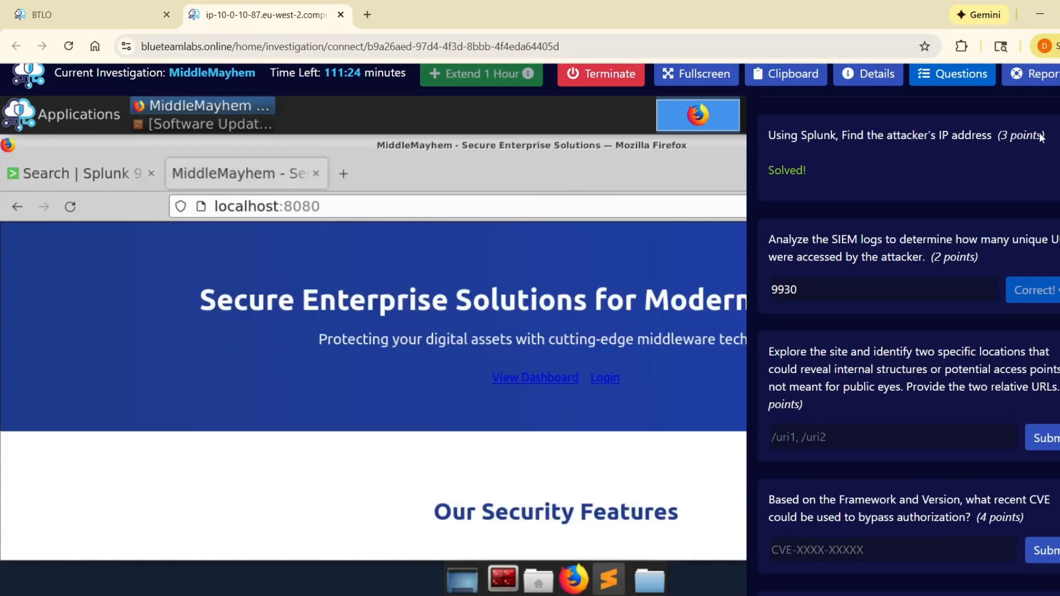
{"action": "left_click", "coordinate": [1058, 127]}
{"action": "scroll", "coordinate": [427, 357], "scroll_direction": "down", "scroll_amount": 2}
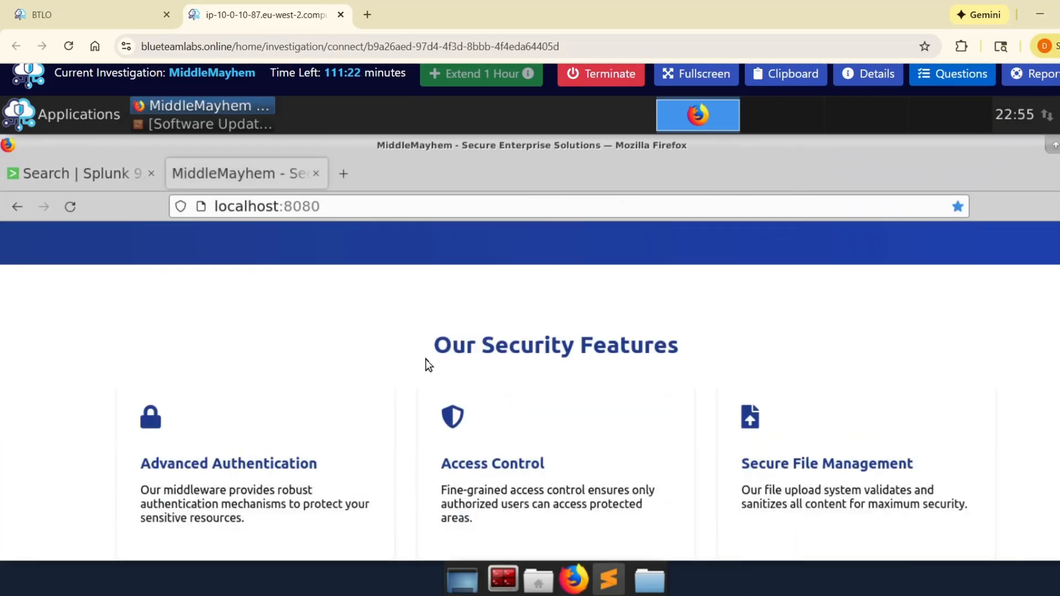
{"action": "scroll", "coordinate": [426, 359], "scroll_direction": "up", "scroll_amount": 1}
{"action": "scroll", "coordinate": [436, 373], "scroll_direction": "up", "scroll_amount": 1}
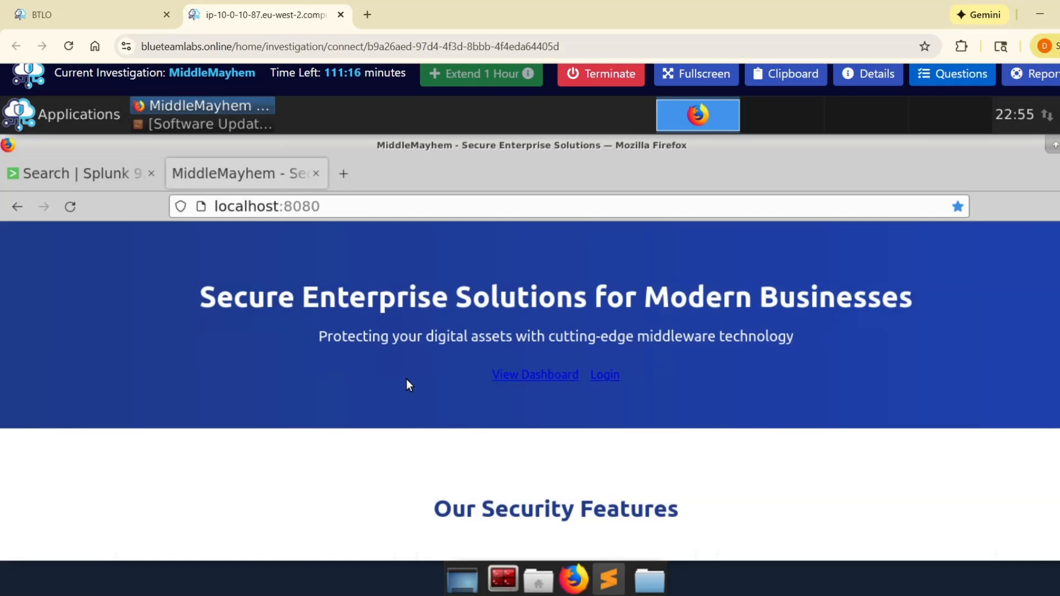
{"action": "scroll", "coordinate": [406, 379], "scroll_direction": "down", "scroll_amount": 1}
{"action": "scroll", "coordinate": [406, 378], "scroll_direction": "up", "scroll_amount": 1}
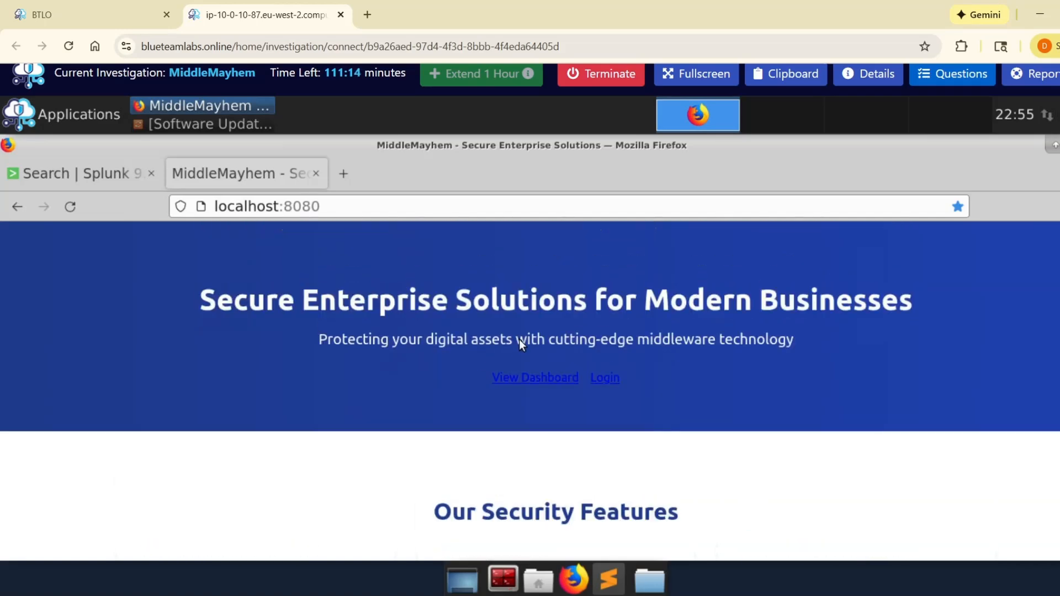
{"action": "left_click", "coordinate": [558, 380]}
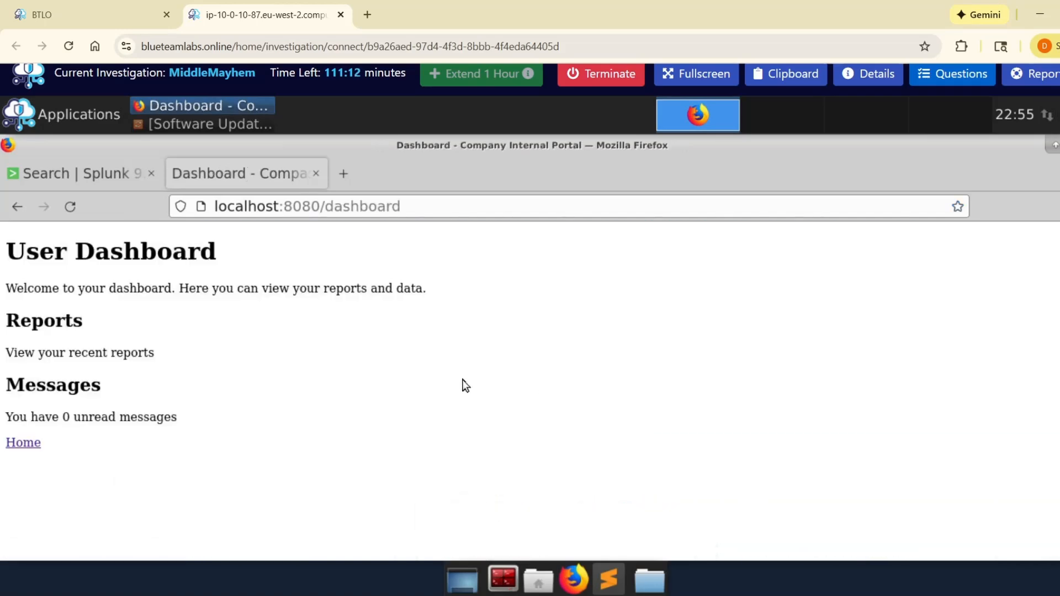
{"action": "left_click", "coordinate": [17, 207]}
{"action": "scroll", "coordinate": [722, 383], "scroll_direction": "down", "scroll_amount": 5}
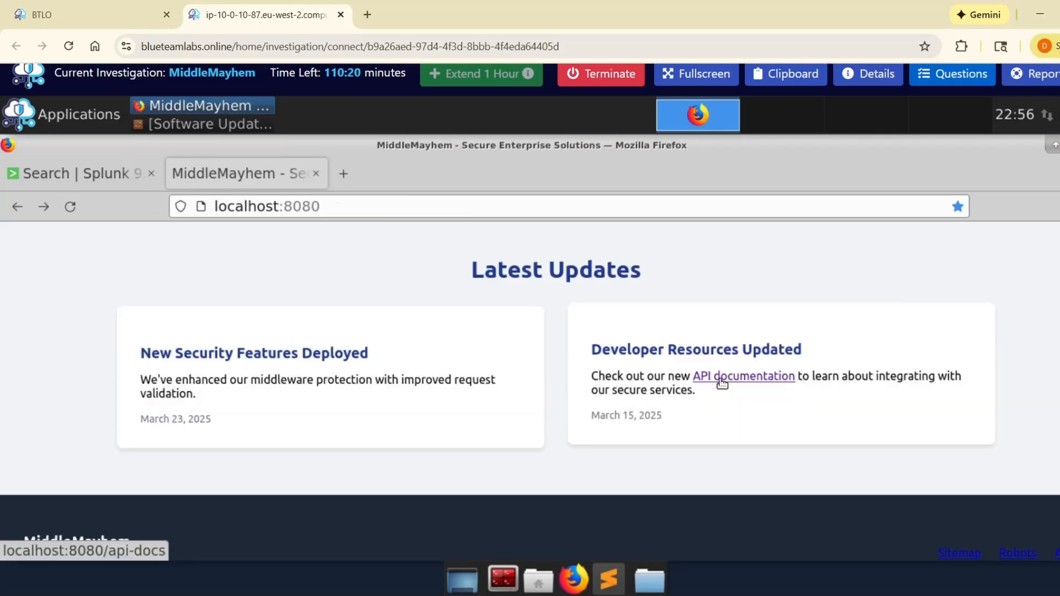
Step: Open the site's API documentation and examine the listed endpoints, especially the admin dashboard and file upload entries
{"action": "left_click", "coordinate": [737, 379]}
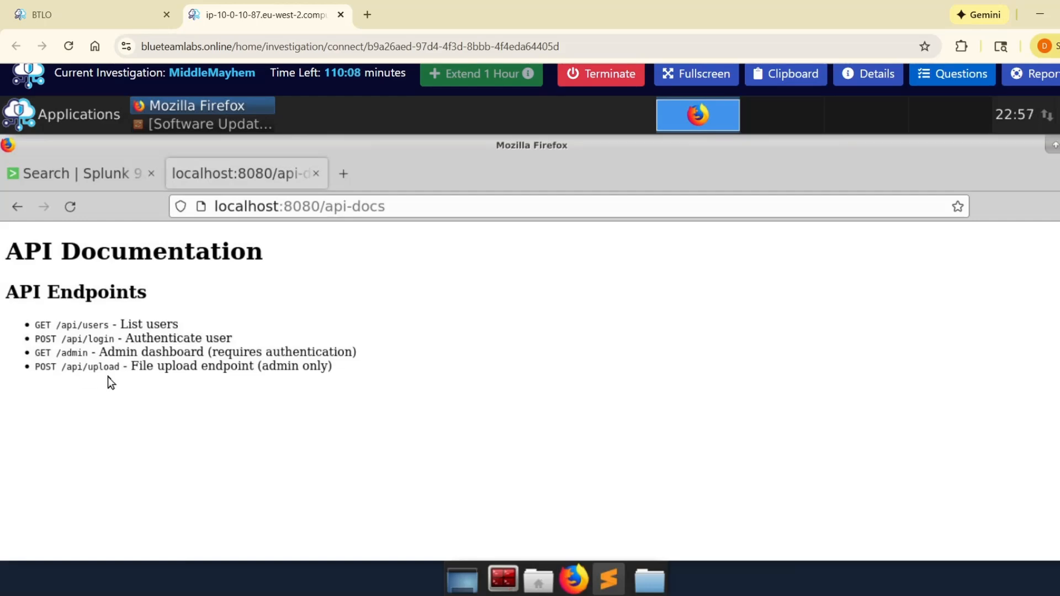
{"action": "left_click_drag", "start_coordinate": [59, 352], "coordinate": [345, 352]}
{"action": "left_click", "coordinate": [334, 366]}
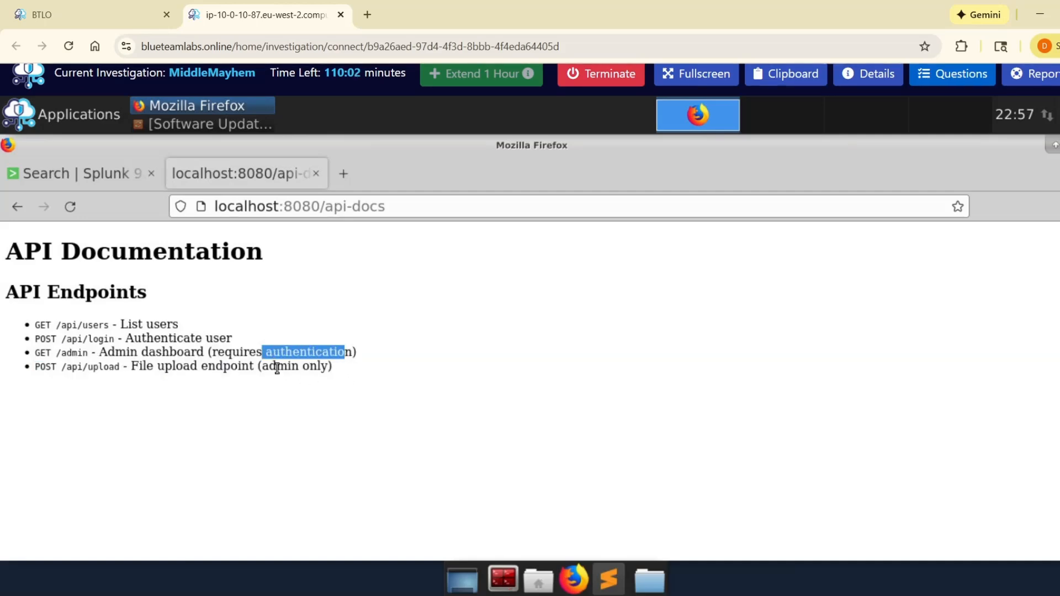
{"action": "left_click_drag", "start_coordinate": [263, 365], "coordinate": [331, 367]}
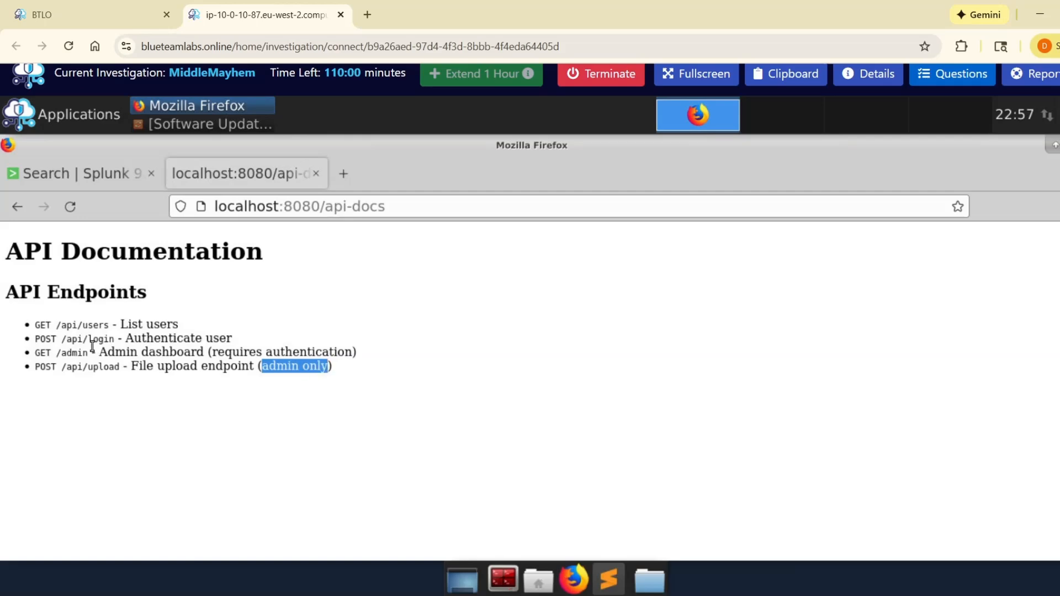
{"action": "left_click", "coordinate": [75, 352]}
{"action": "left_click_drag", "start_coordinate": [56, 352], "coordinate": [92, 353]}
{"action": "key", "text": "ctrl+c"}
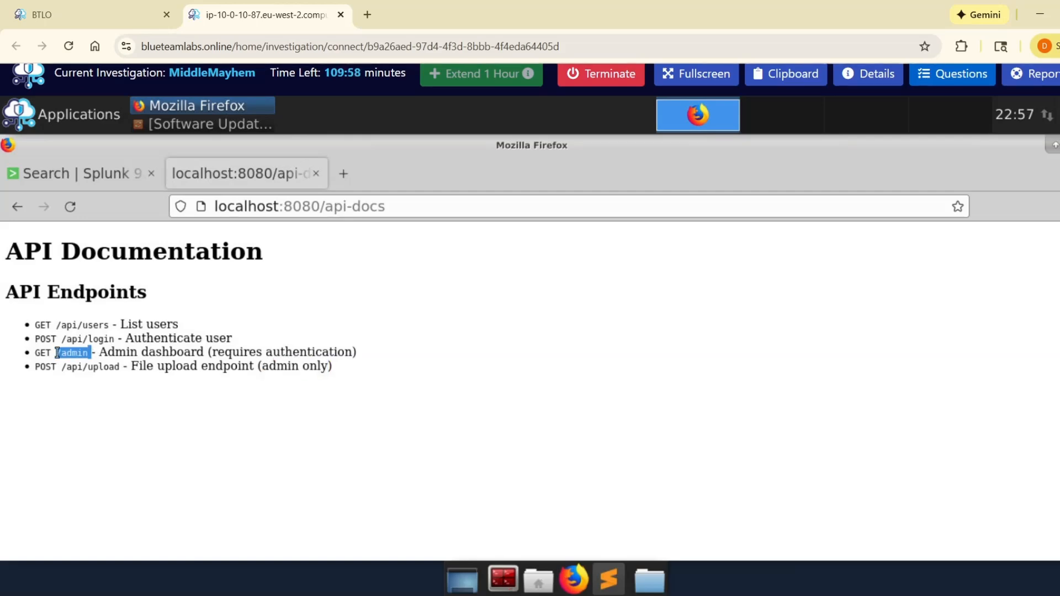
{"action": "left_click_drag", "start_coordinate": [187, 351], "coordinate": [354, 347]}
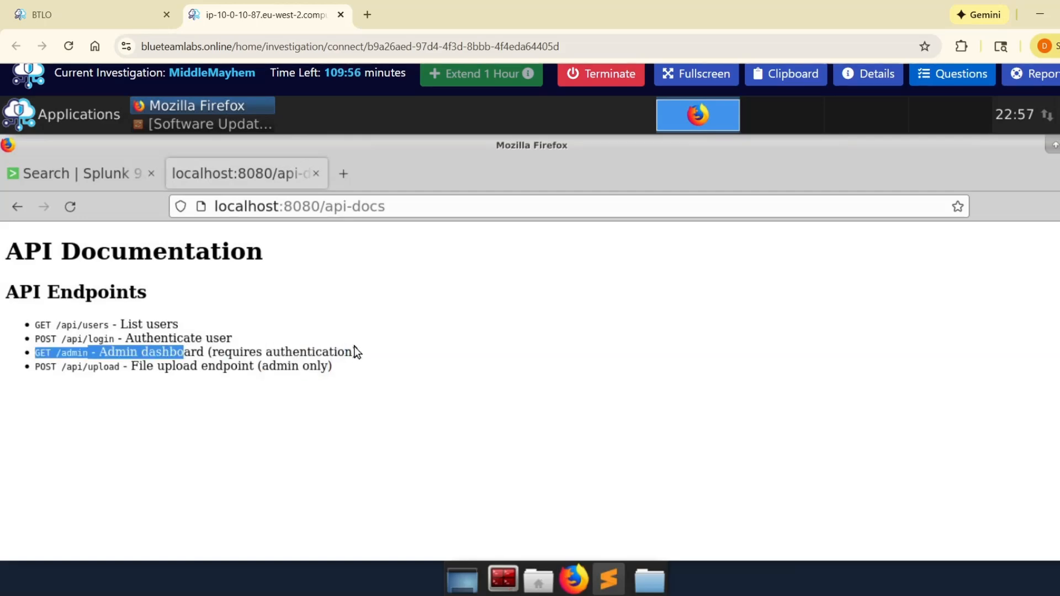
{"action": "left_click", "coordinate": [253, 320]}
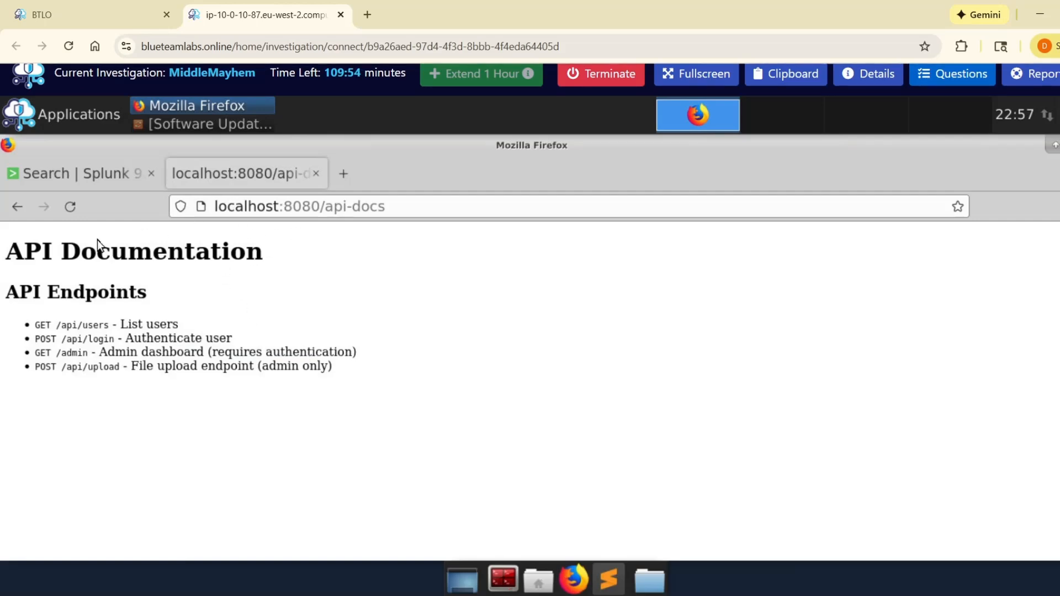
Step: Return to the MiddleMayhem home page, open robots.txt from the footer and examine its disallowed paths
{"action": "left_click", "coordinate": [16, 207]}
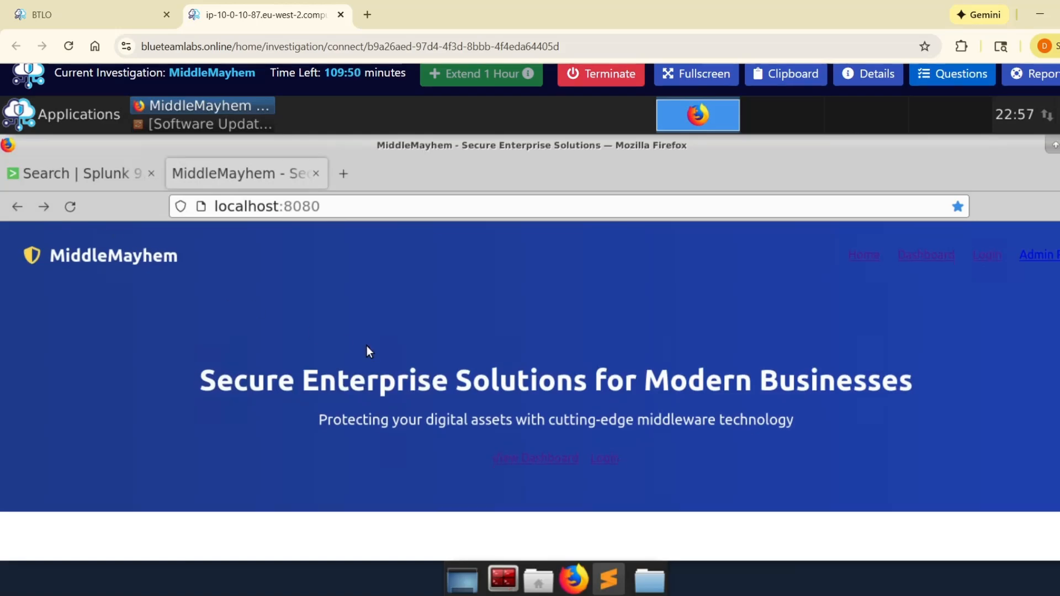
{"action": "scroll", "coordinate": [367, 346], "scroll_direction": "down", "scroll_amount": 5}
{"action": "scroll", "coordinate": [367, 345], "scroll_direction": "down", "scroll_amount": 5}
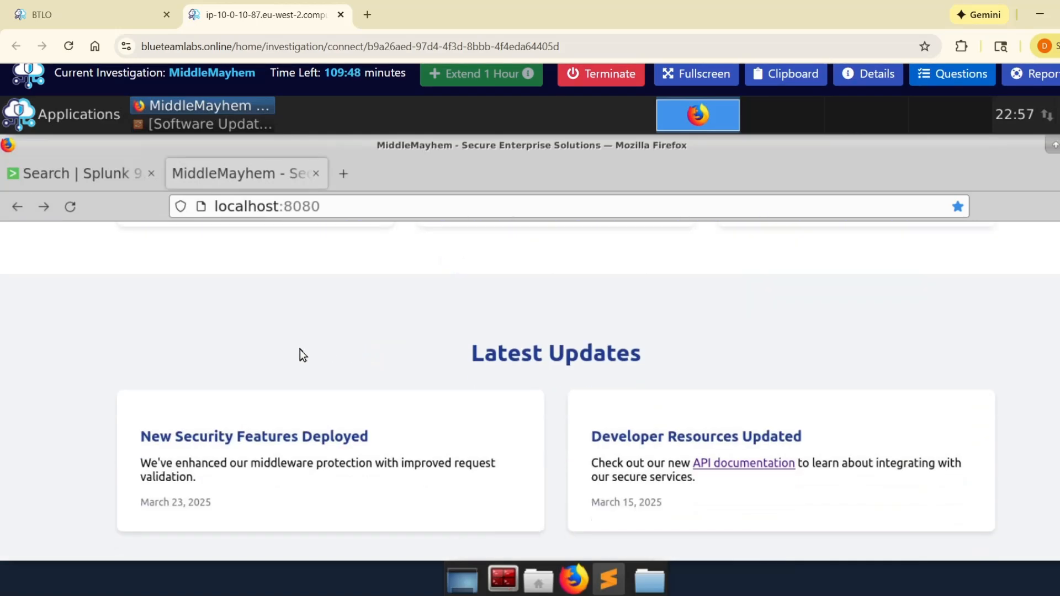
{"action": "scroll", "coordinate": [299, 349], "scroll_direction": "down", "scroll_amount": 3}
{"action": "scroll", "coordinate": [207, 353], "scroll_direction": "up", "scroll_amount": 2}
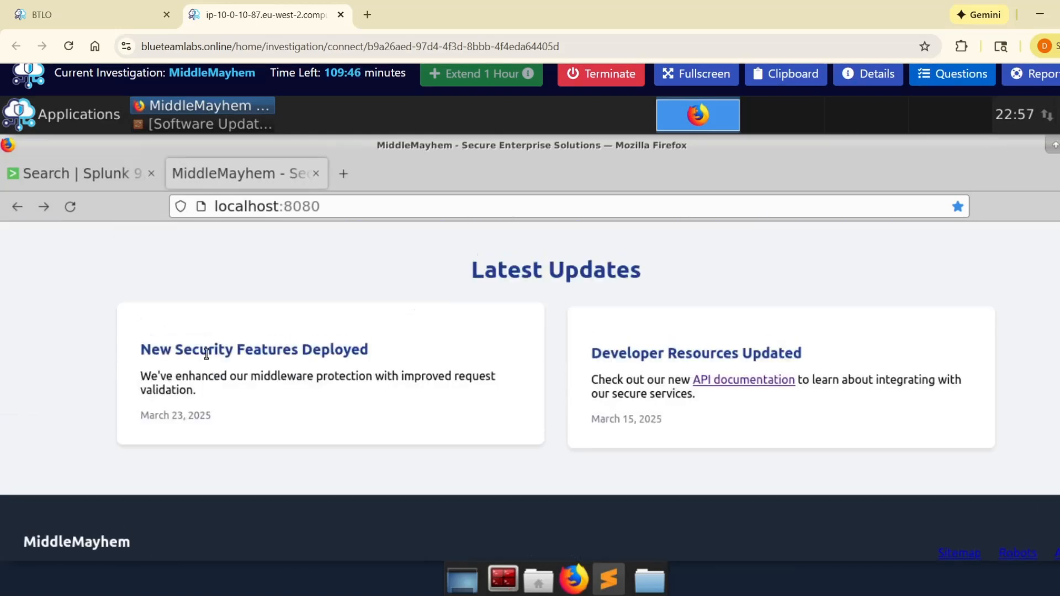
{"action": "scroll", "coordinate": [206, 352], "scroll_direction": "down", "scroll_amount": 2}
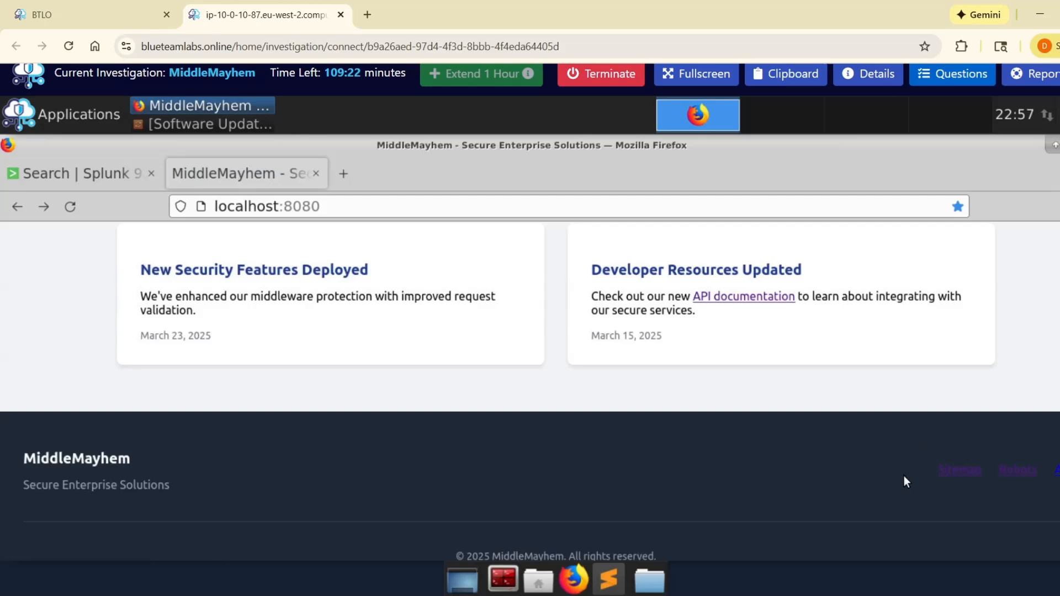
{"action": "left_click", "coordinate": [1018, 470]}
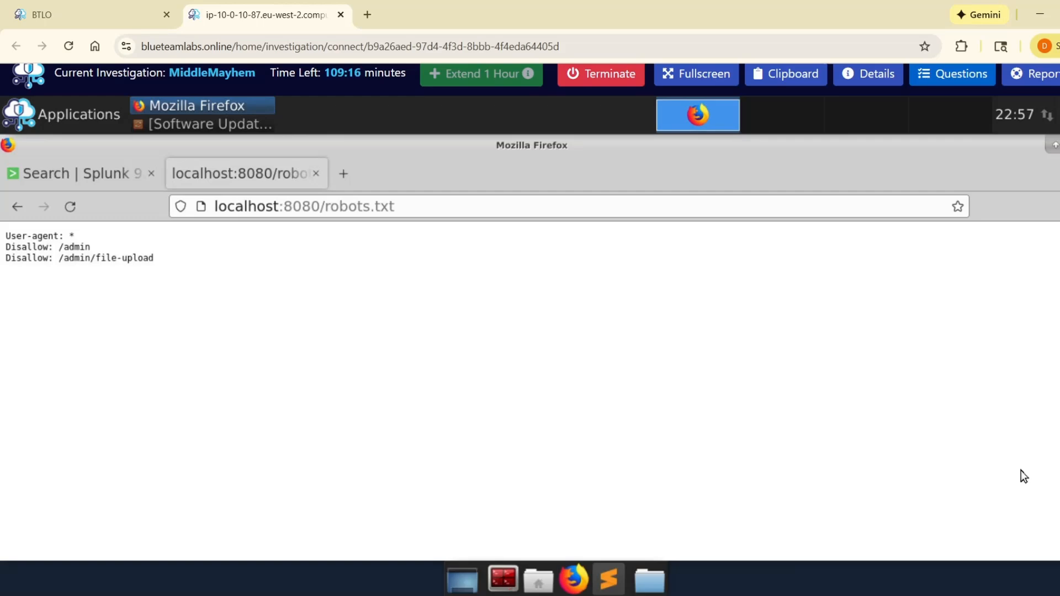
{"action": "left_click_drag", "start_coordinate": [59, 246], "coordinate": [165, 267]}
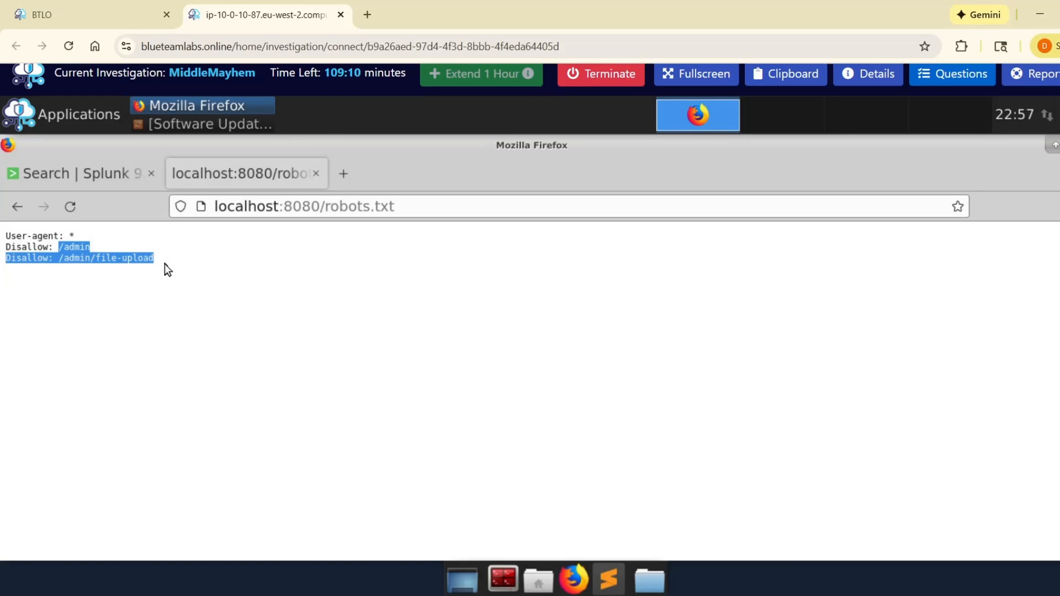
{"action": "left_click", "coordinate": [344, 280]}
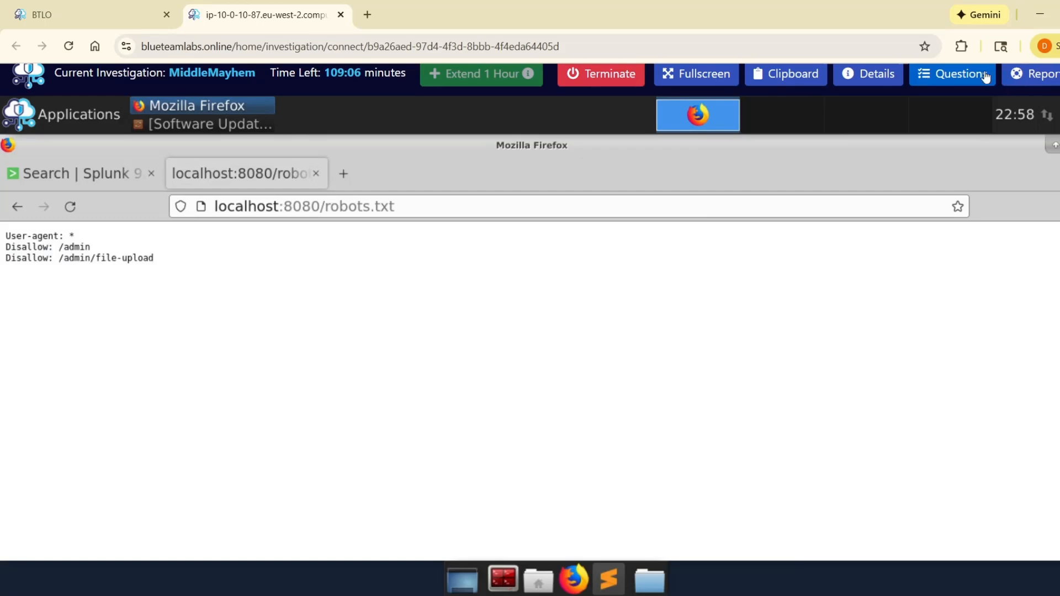
Step: Submit /admin, /admin/file-upload from robots.txt as the answer to the two relative URLs question
{"action": "left_click", "coordinate": [951, 74]}
{"action": "scroll", "coordinate": [794, 344], "scroll_direction": "down", "scroll_amount": 3}
{"action": "scroll", "coordinate": [793, 344], "scroll_direction": "down", "scroll_amount": 2}
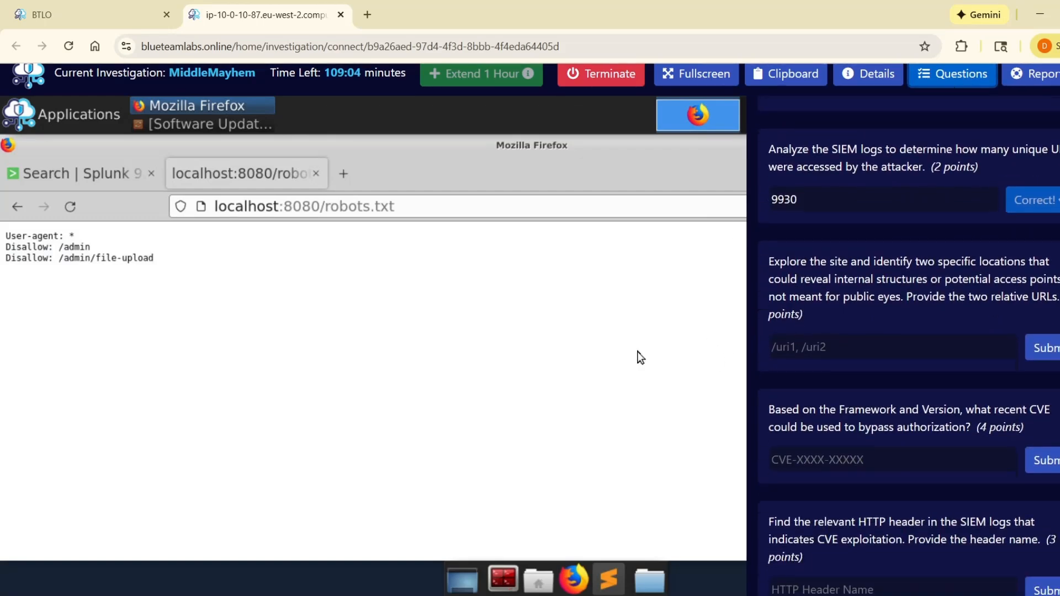
{"action": "left_click_drag", "start_coordinate": [58, 246], "coordinate": [91, 249]}
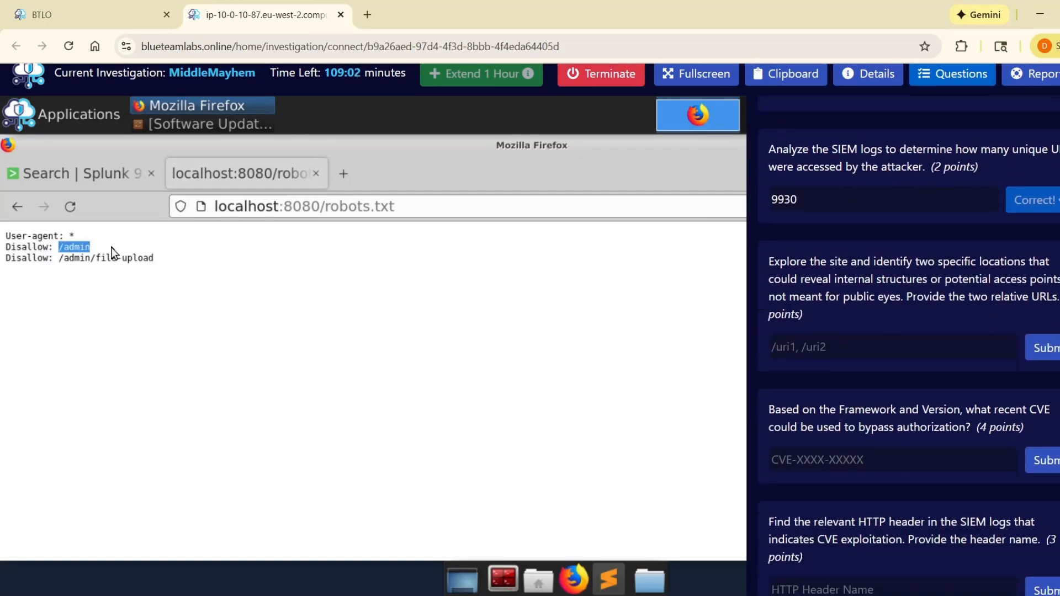
{"action": "left_click", "coordinate": [912, 348]}
{"action": "key", "text": "ctrl+v"}
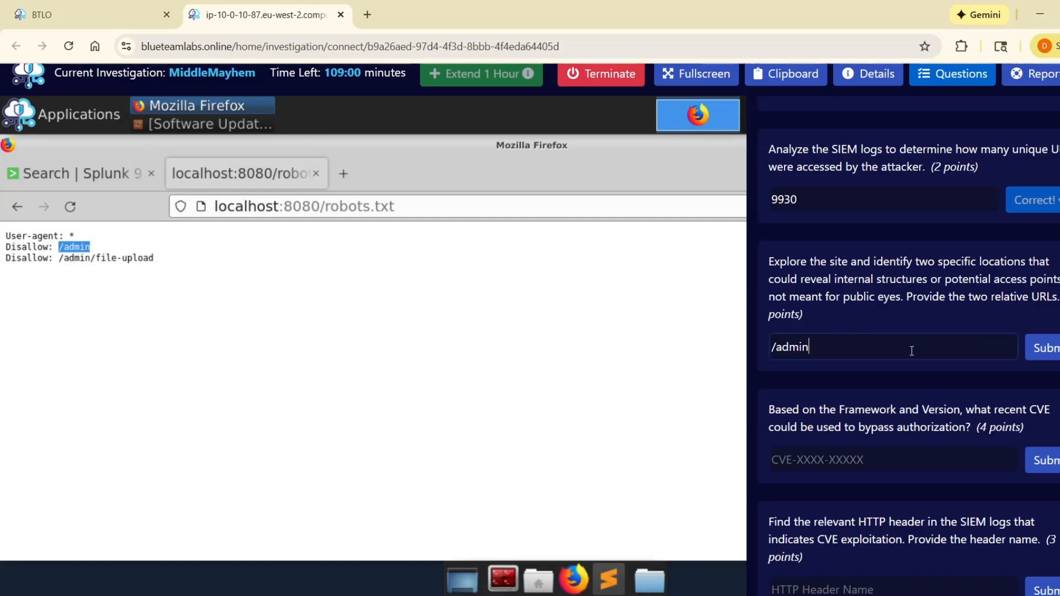
{"action": "left_click_drag", "start_coordinate": [58, 258], "coordinate": [164, 279]}
{"action": "key", "text": "ctrl+c"}
{"action": "left_click", "coordinate": [896, 346]}
{"action": "key", "text": "ctrl+v"}
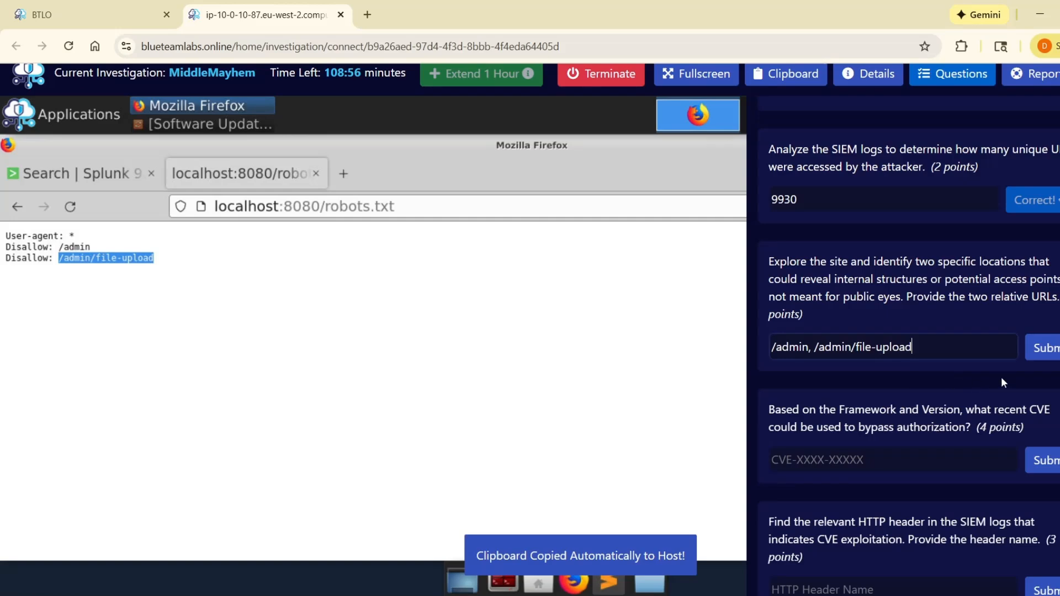
{"action": "left_click", "coordinate": [1052, 353]}
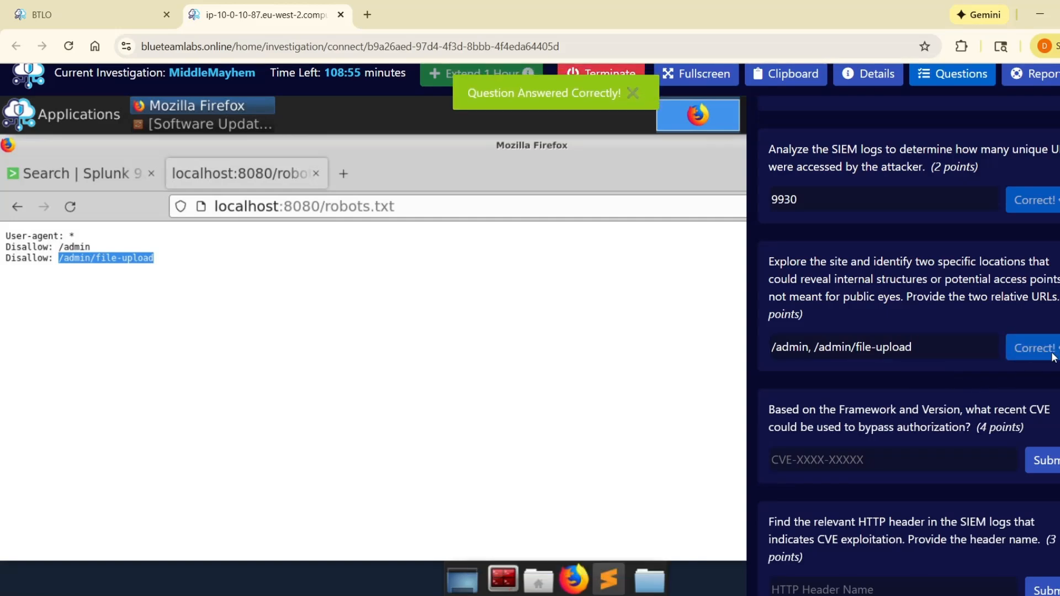
Step: Read the question on which recent CVE for the framework and version could be used to bypass authorization
{"action": "left_click", "coordinate": [548, 309]}
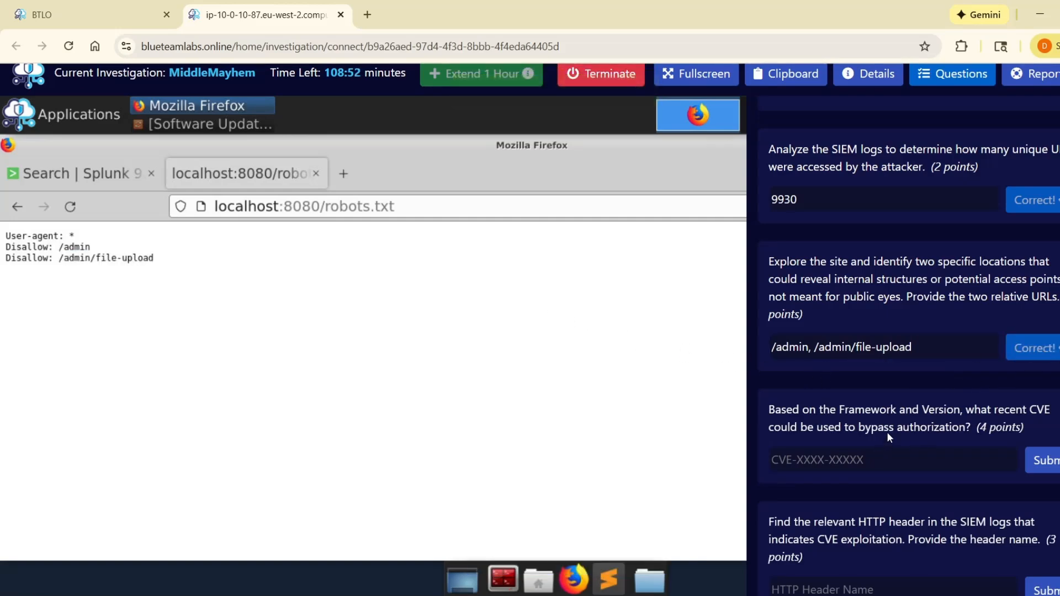
{"action": "left_click_drag", "start_coordinate": [771, 409], "coordinate": [969, 437]}
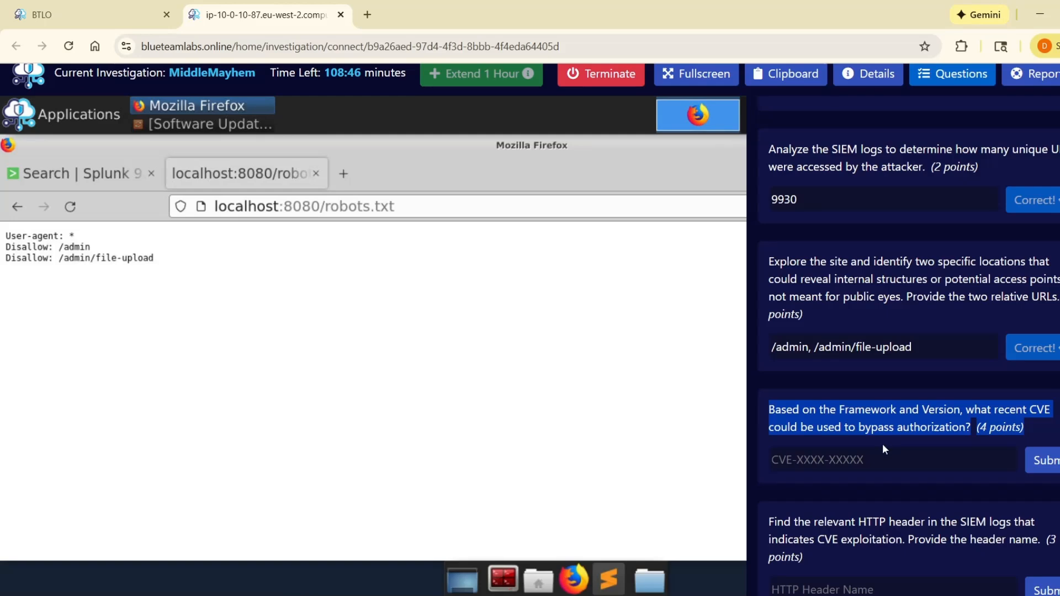
{"action": "left_click", "coordinate": [908, 411]}
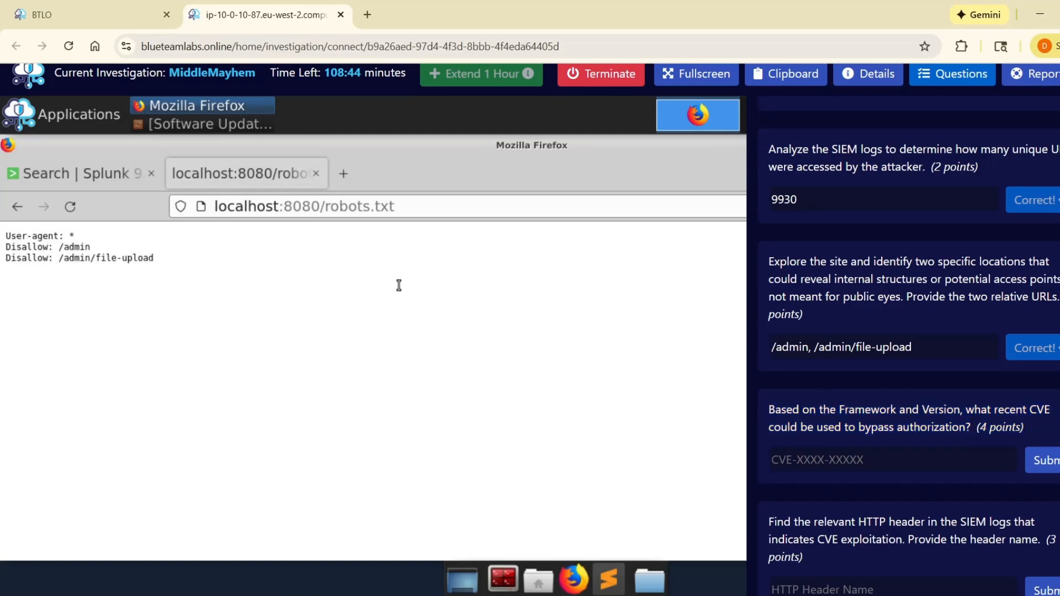
Step: Return from robots.txt to the MiddleMayhem home page and copy the framework version Next.js 15.0.0 from the footer
{"action": "left_click", "coordinate": [17, 208]}
{"action": "scroll", "coordinate": [906, 354], "scroll_direction": "up", "scroll_amount": 5}
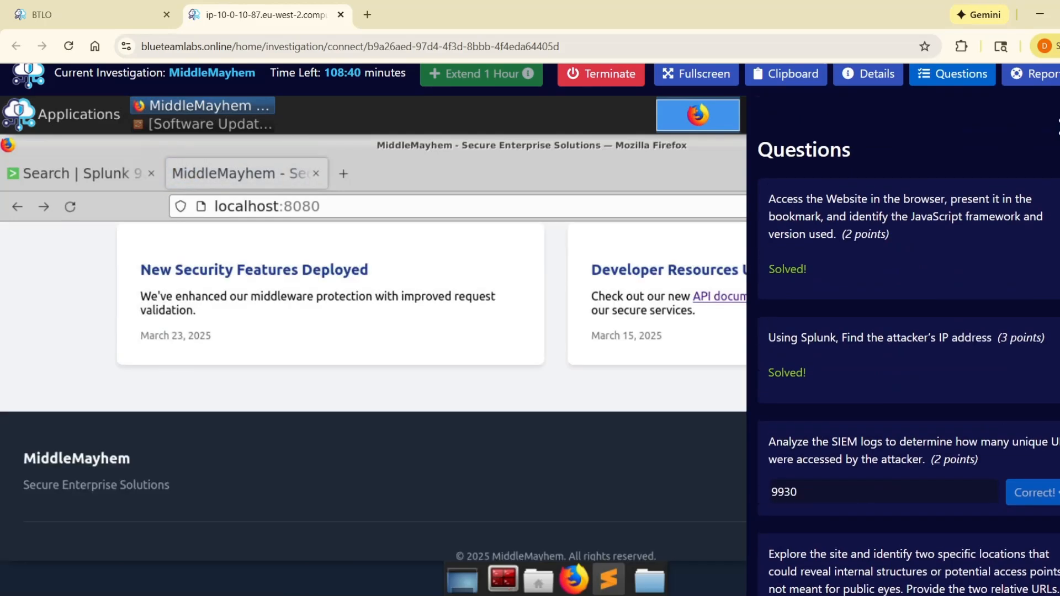
{"action": "left_click", "coordinate": [1055, 126]}
{"action": "scroll", "coordinate": [578, 389], "scroll_direction": "down", "scroll_amount": 2}
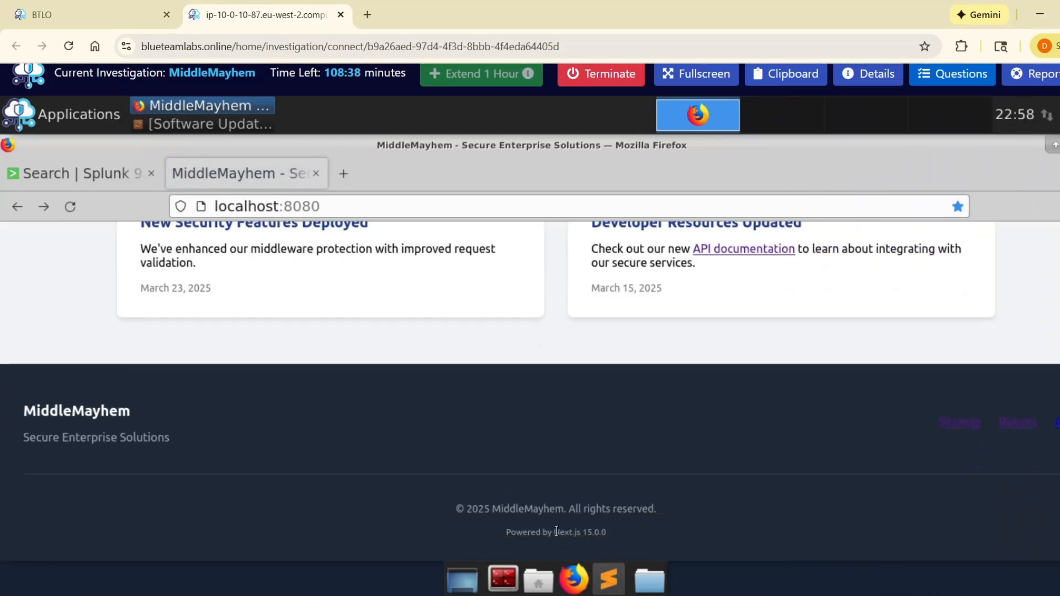
{"action": "left_click_drag", "start_coordinate": [561, 531], "coordinate": [611, 535]}
{"action": "key", "text": "ctrl+c"}
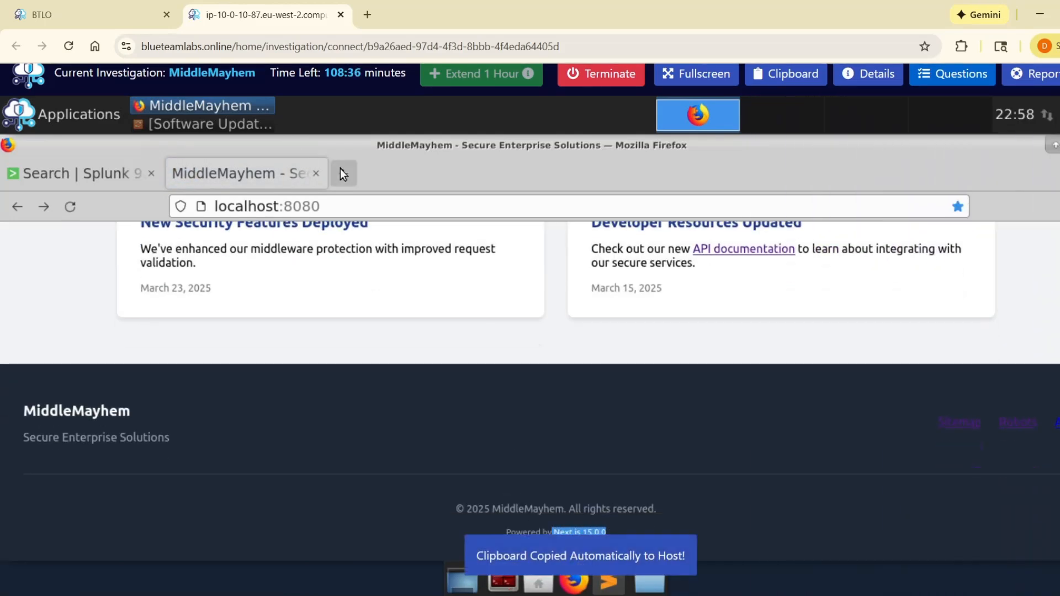
Step: Try to search Google in a new tab of the lab's Firefox for "Next.js 15.0.0 CVE bypass authorization"
{"action": "left_click", "coordinate": [344, 173]}
{"action": "key", "text": "ctrl+v"}
{"action": "type", "text": "CVE"}
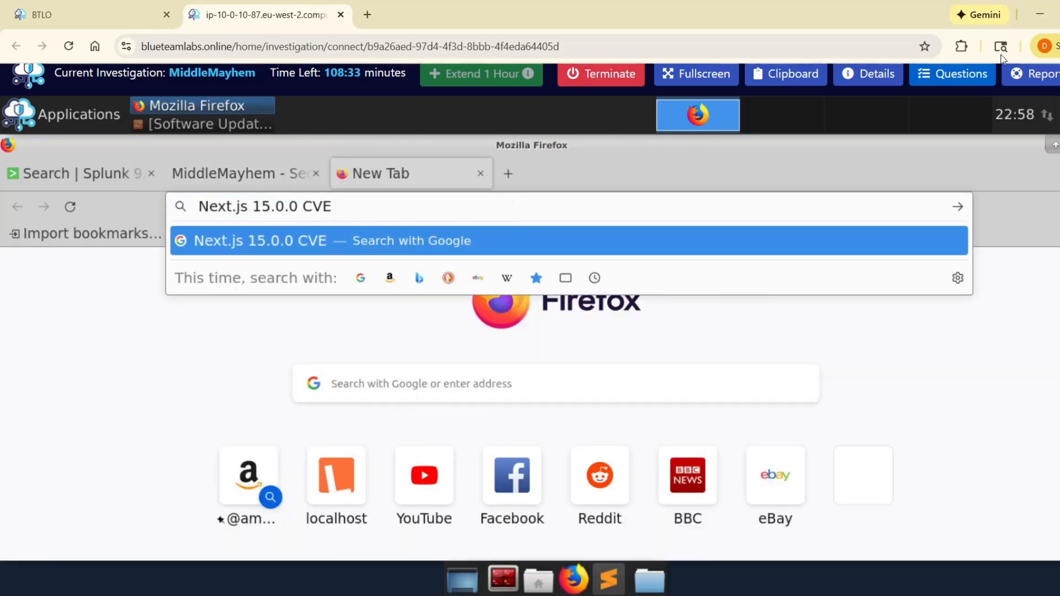
{"action": "left_click", "coordinate": [953, 73]}
{"action": "scroll", "coordinate": [988, 411], "scroll_direction": "down", "scroll_amount": 5}
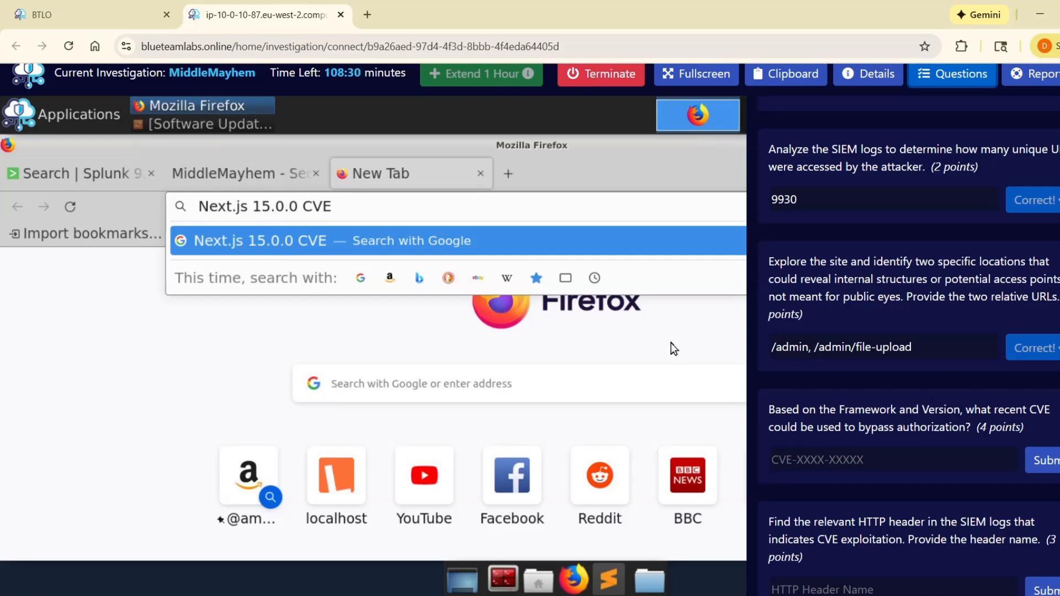
{"action": "left_click", "coordinate": [430, 215]}
{"action": "type", "text": "bypass auth"}
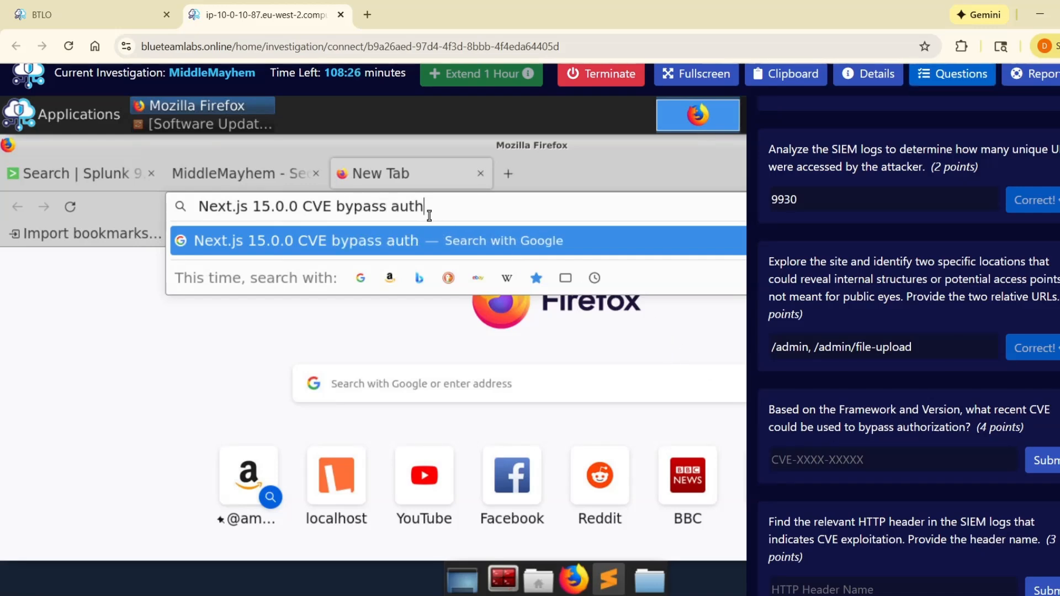
{"action": "type", "text": "orization"}
{"action": "key", "text": "Return"}
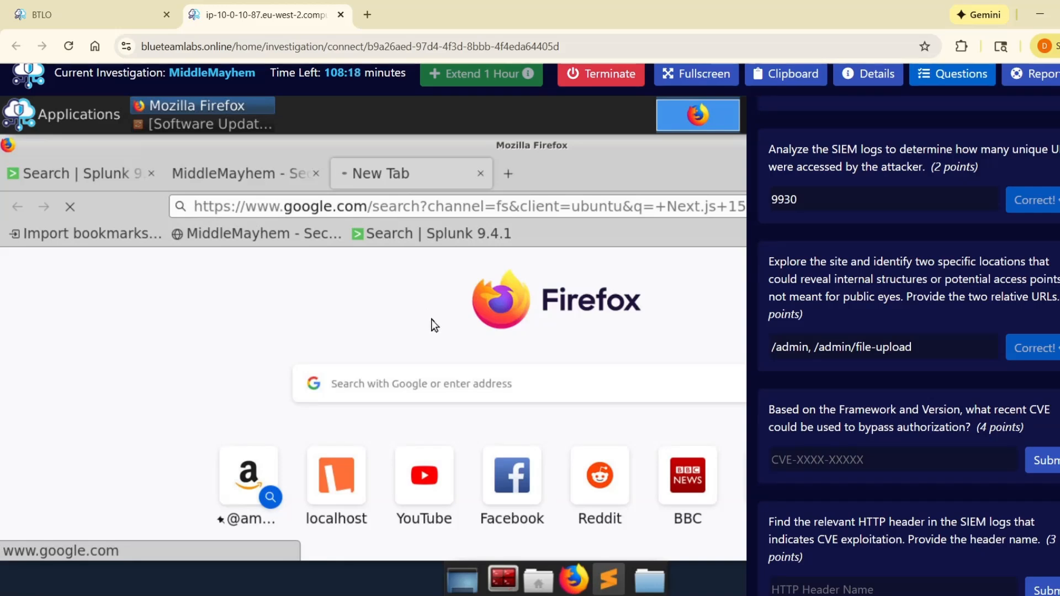
{"action": "scroll", "coordinate": [530, 348], "scroll_direction": "down", "scroll_amount": 3}
{"action": "scroll", "coordinate": [627, 375], "scroll_direction": "up", "scroll_amount": 3}
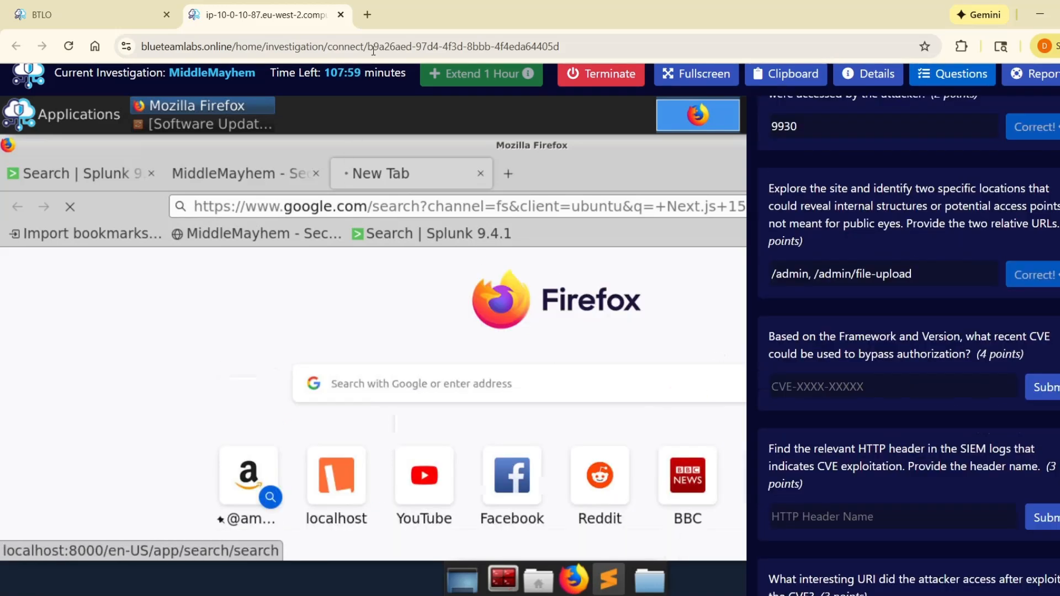
Step: Open a new tab in the host browser, and copy Next.js 15.0.0 again from the MiddleMayhem footer in the lab
{"action": "left_click", "coordinate": [367, 14]}
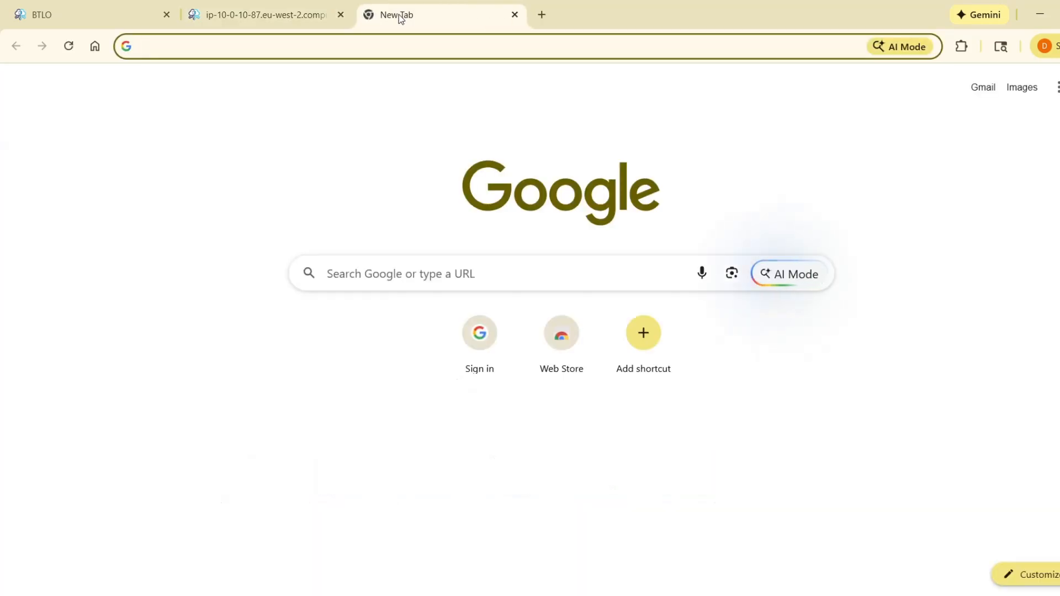
{"action": "type", "text": "CVE"}
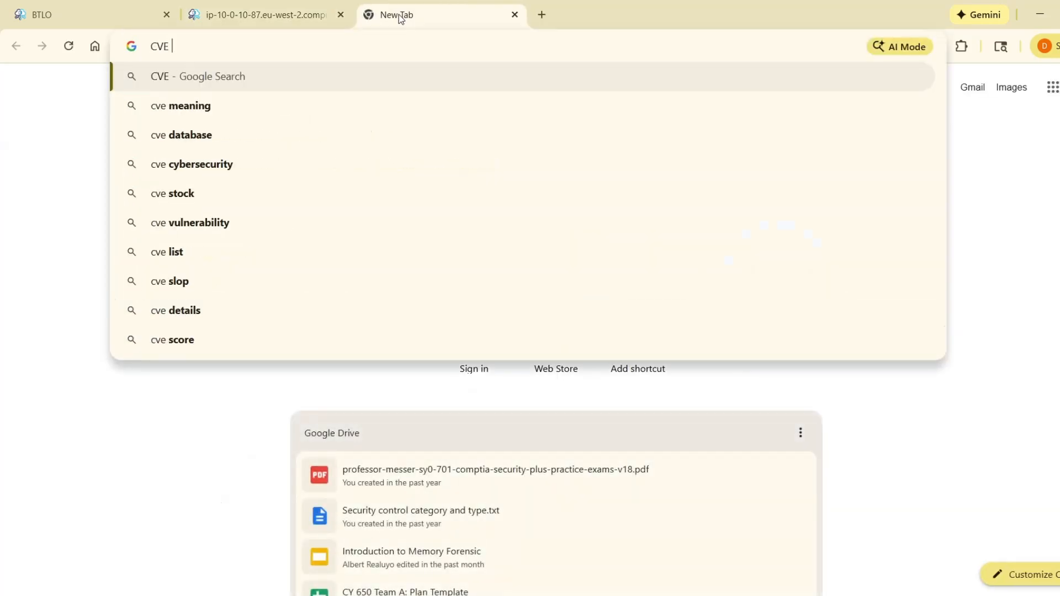
{"action": "left_click", "coordinate": [301, 22]}
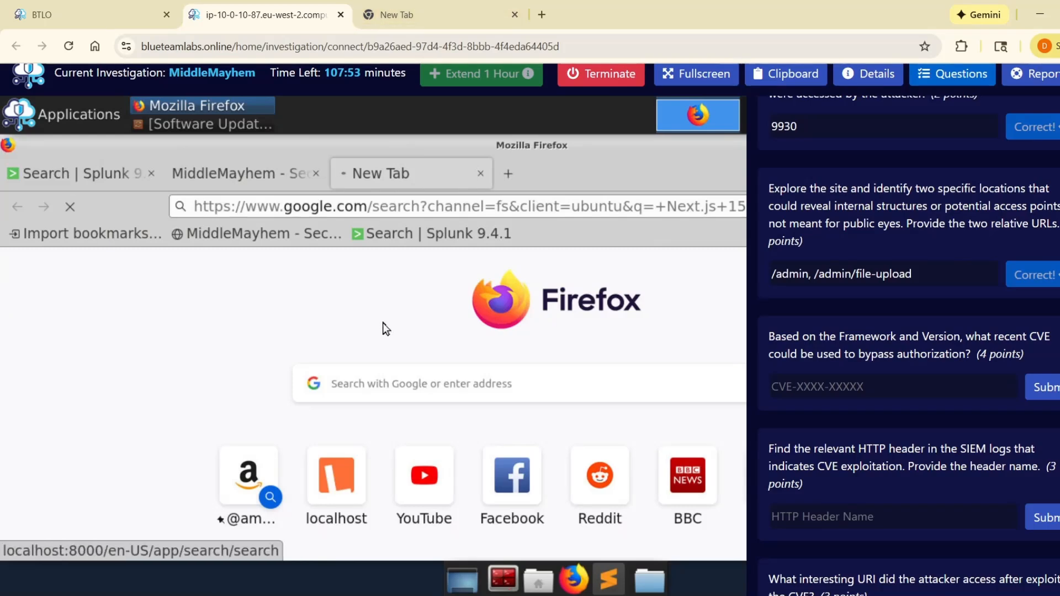
{"action": "scroll", "coordinate": [385, 327], "scroll_direction": "down", "scroll_amount": 5}
{"action": "scroll", "coordinate": [384, 327], "scroll_direction": "down", "scroll_amount": 10}
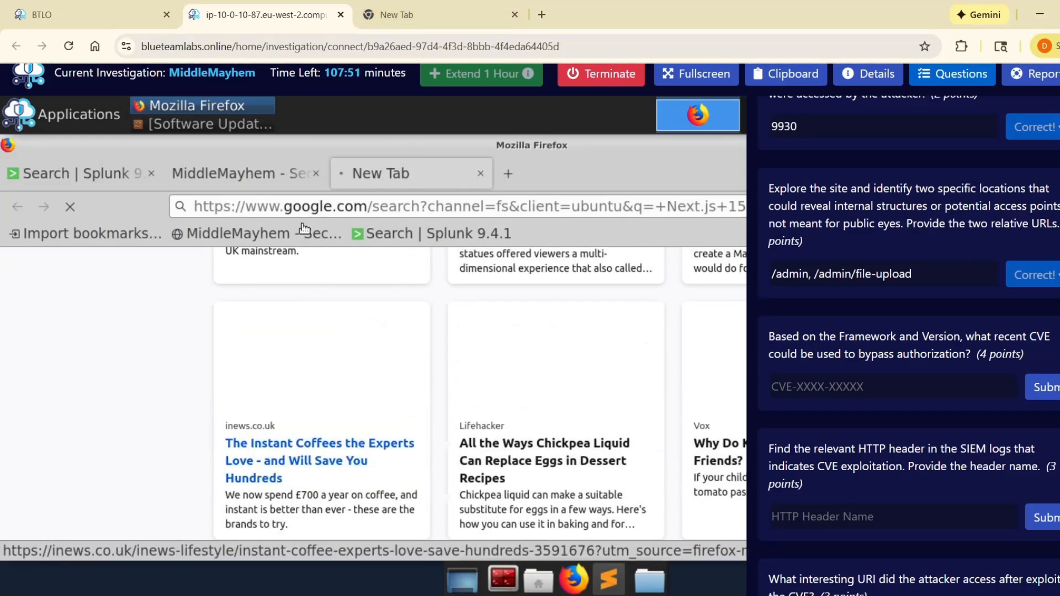
{"action": "key", "text": "ctrl+shift+Tab"}
{"action": "left_click", "coordinate": [555, 535]}
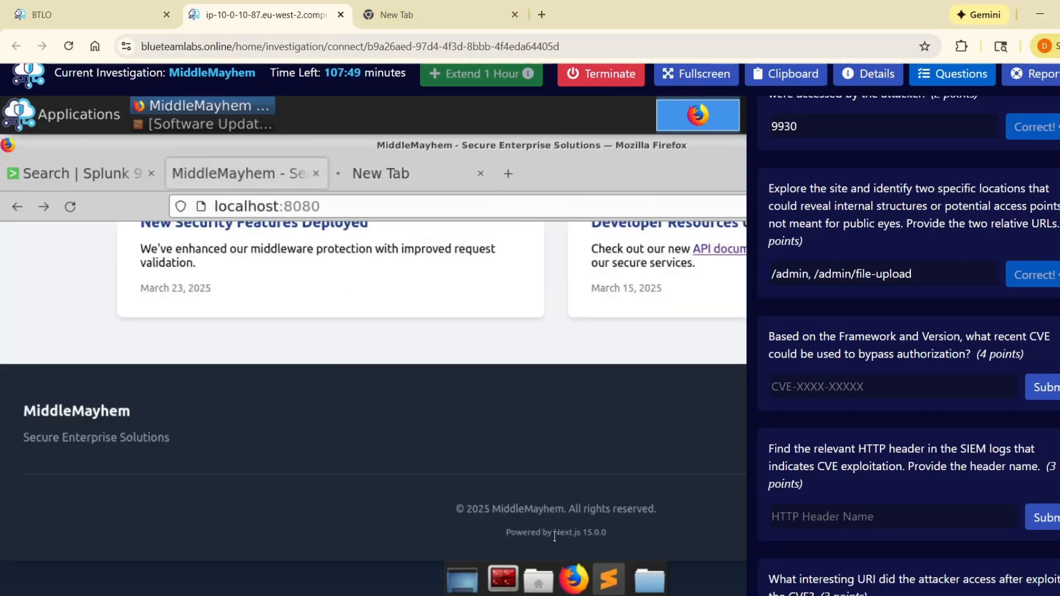
{"action": "left_click_drag", "start_coordinate": [573, 533], "coordinate": [624, 534]}
Step: Switch to the host browser's new tab and enter the search query "Next.js 15.0.0 CVE", replacing the unfinished text
{"action": "left_click", "coordinate": [397, 15]}
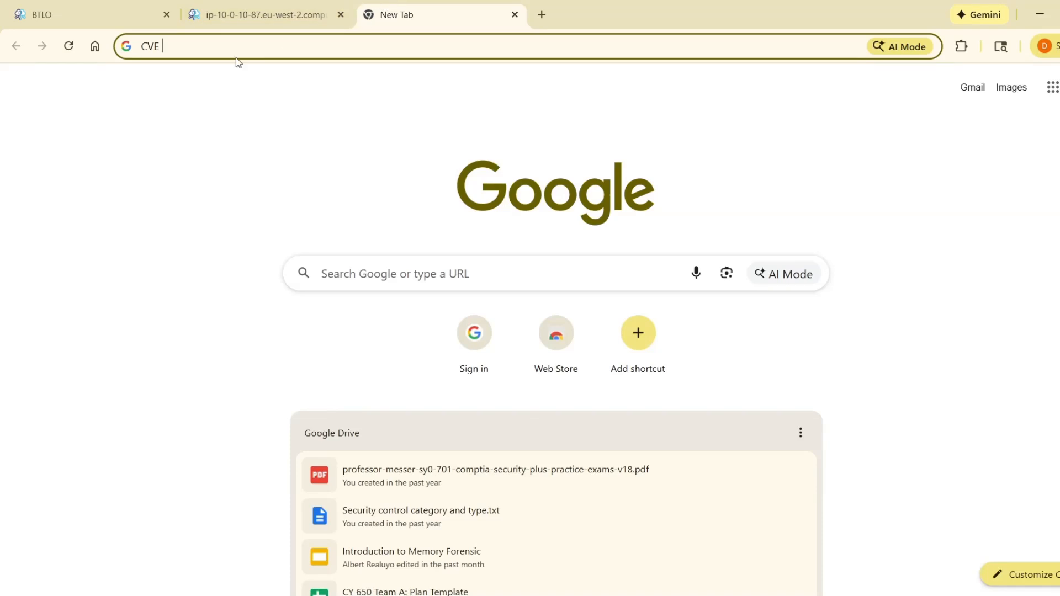
{"action": "key", "text": "ctrl+v"}
{"action": "type", "text": "CVE"}
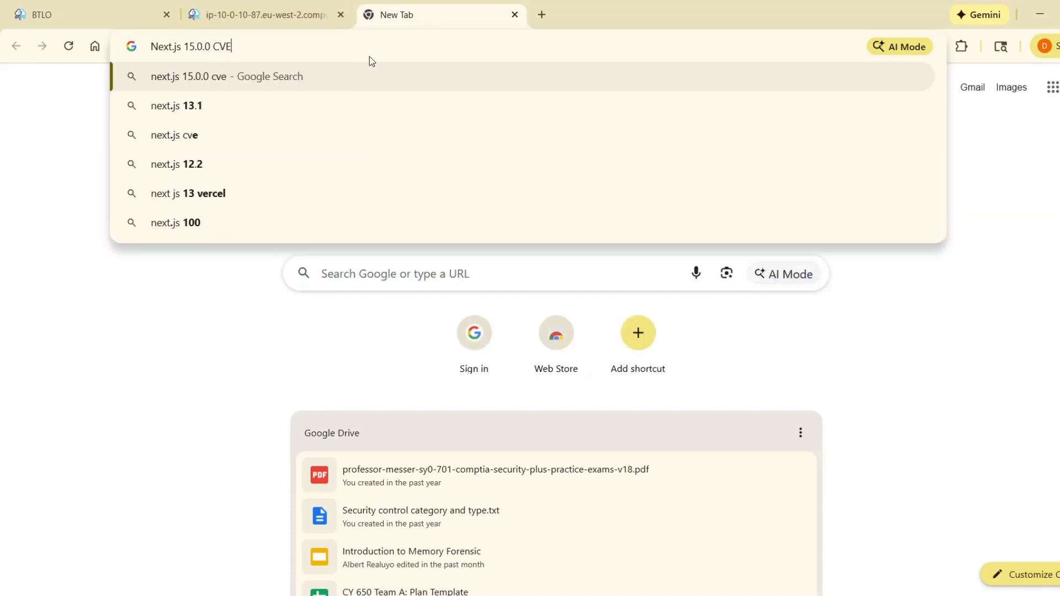
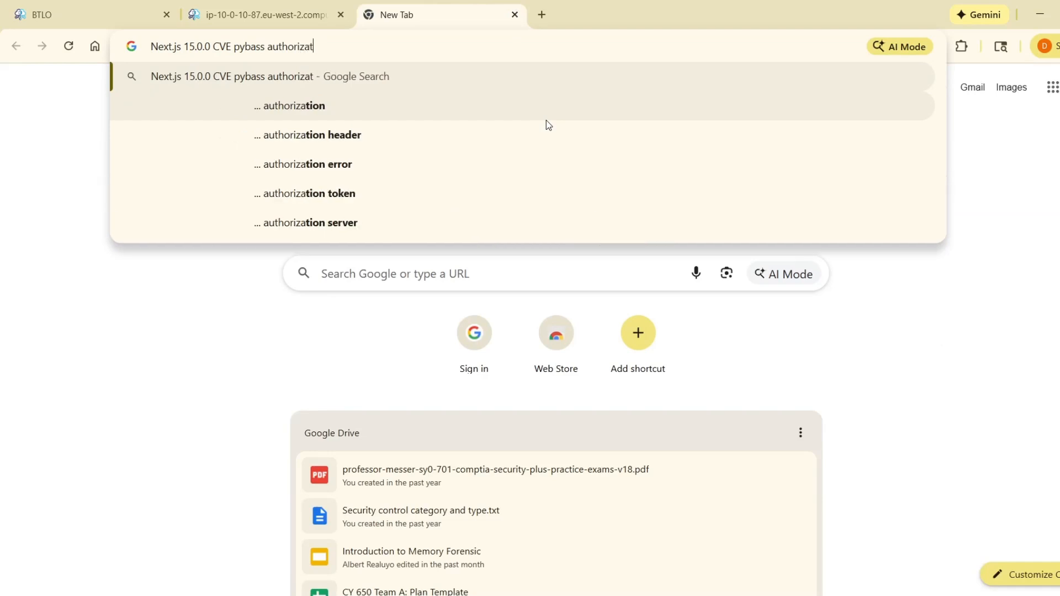
Step: Run the Google search for "Next.js 15.0.0 CVE pybass authorization" and open the NVD detail page for CVE-2025-29927
{"action": "type", "text": "ion"}
{"action": "key", "text": "Return"}
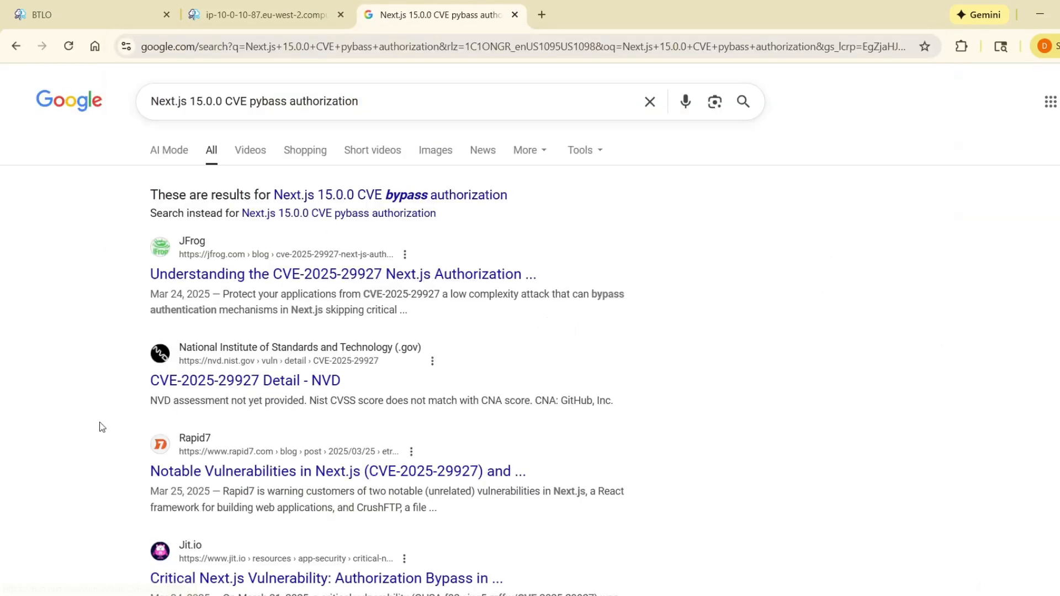
{"action": "left_click", "coordinate": [270, 384]}
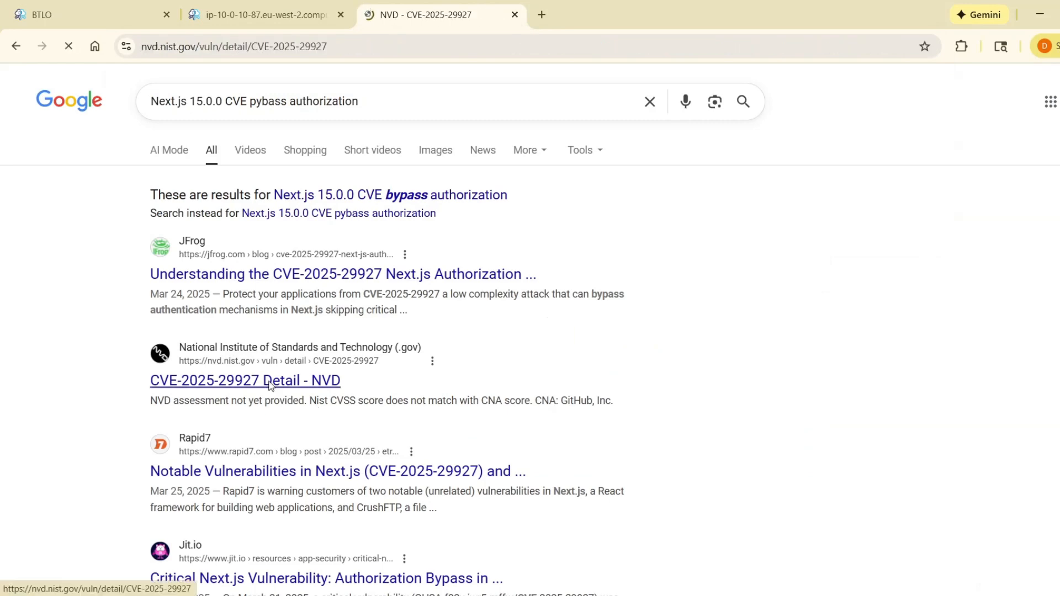
{"action": "scroll", "coordinate": [314, 371], "scroll_direction": "down", "scroll_amount": 3}
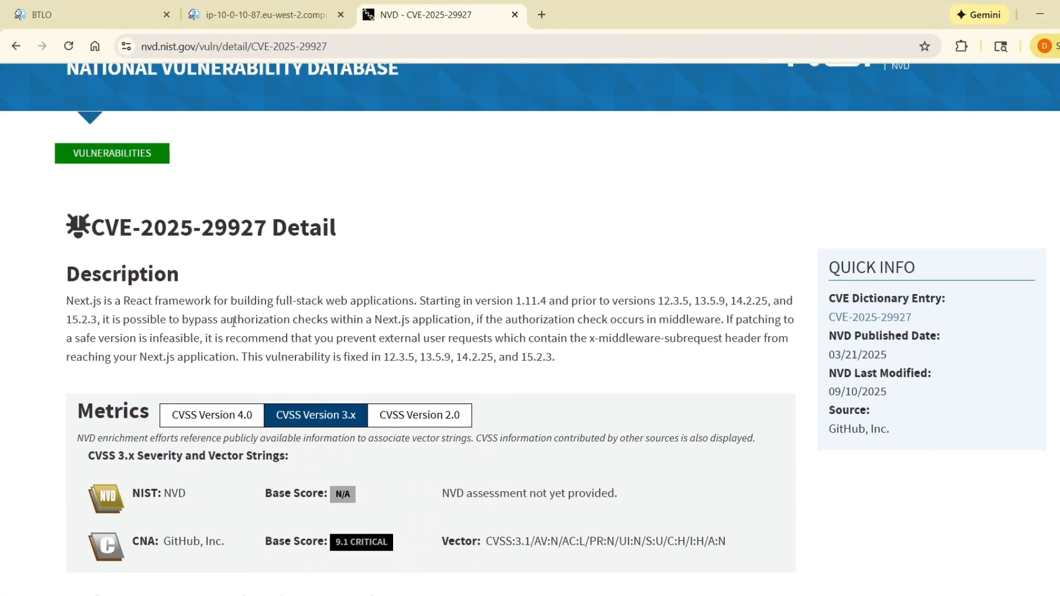
{"action": "scroll", "coordinate": [60, 332], "scroll_direction": "down", "scroll_amount": 2}
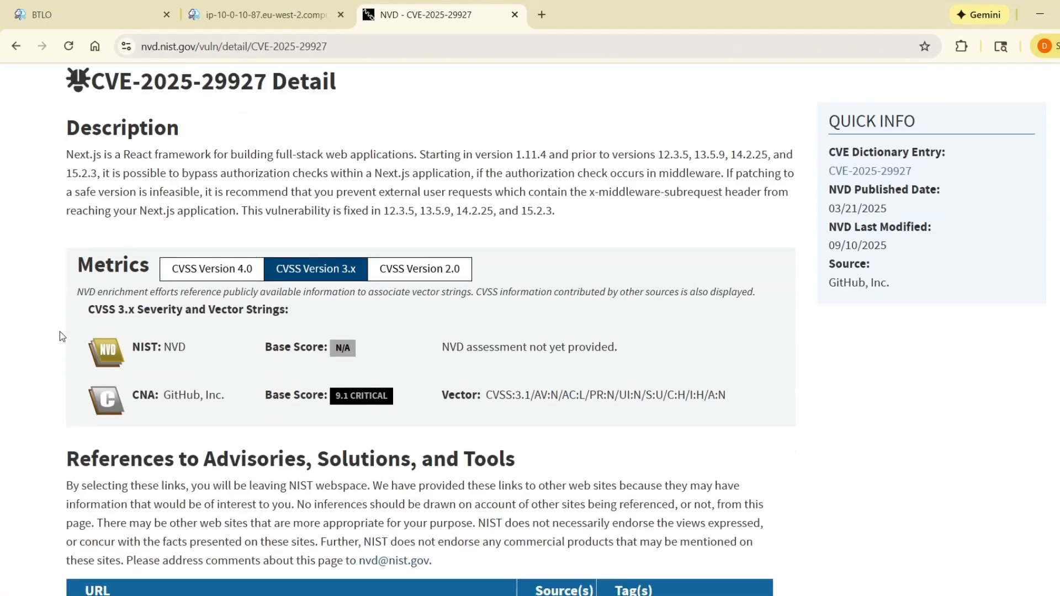
{"action": "scroll", "coordinate": [61, 330], "scroll_direction": "down", "scroll_amount": 1}
{"action": "scroll", "coordinate": [58, 343], "scroll_direction": "up", "scroll_amount": 4}
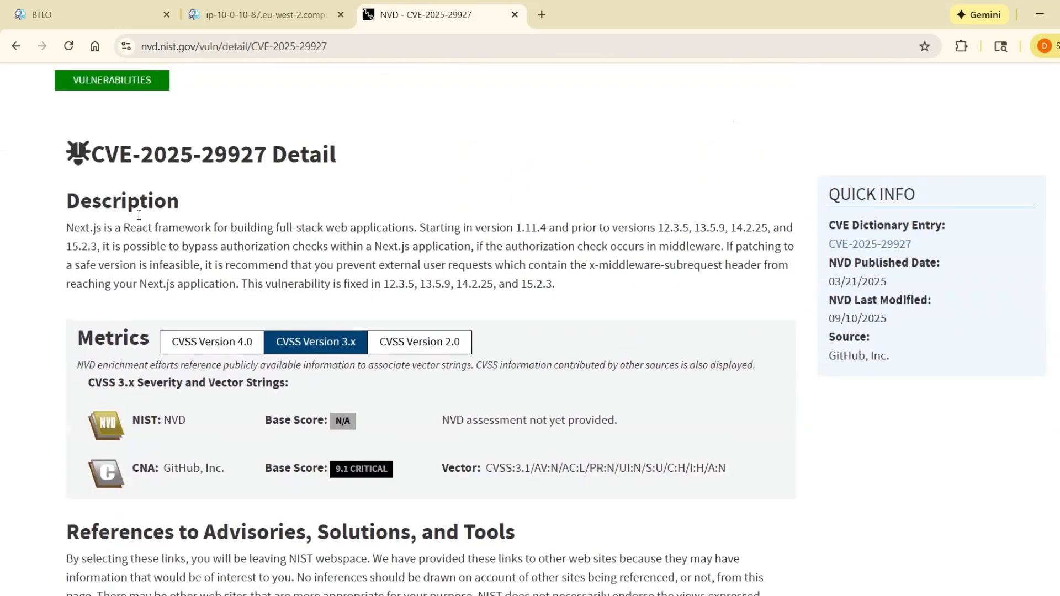
Step: Copy CVE-2025-29927 from the NVD heading and submit it as the answer to the authorization-bypass CVE question
{"action": "left_click_drag", "start_coordinate": [91, 228], "coordinate": [335, 228]}
{"action": "key", "text": "ctrl+c"}
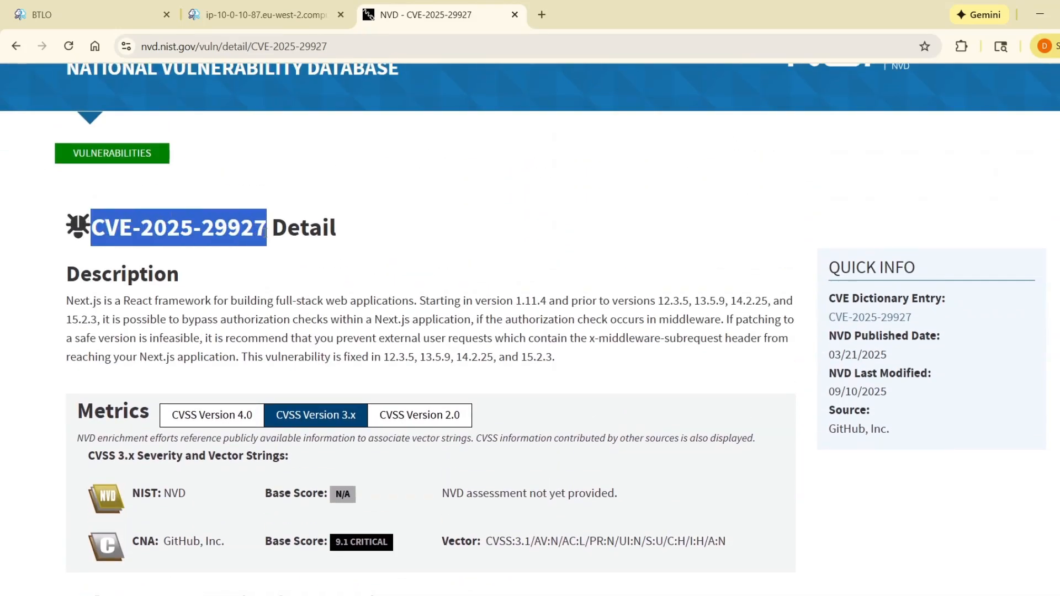
{"action": "left_click", "coordinate": [259, 15]}
{"action": "key", "text": "ctrl+v"}
{"action": "left_click", "coordinate": [1042, 387]}
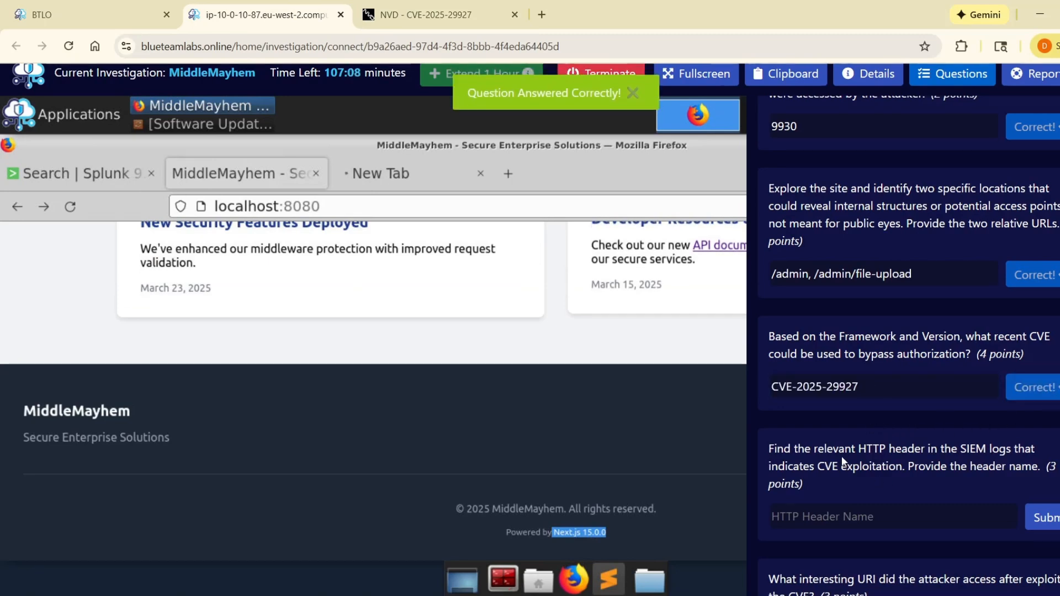
Step: Read the question about the HTTP header indicating CVE exploitation and return to the Splunk search in the lab's Firefox
{"action": "left_click", "coordinate": [787, 517]}
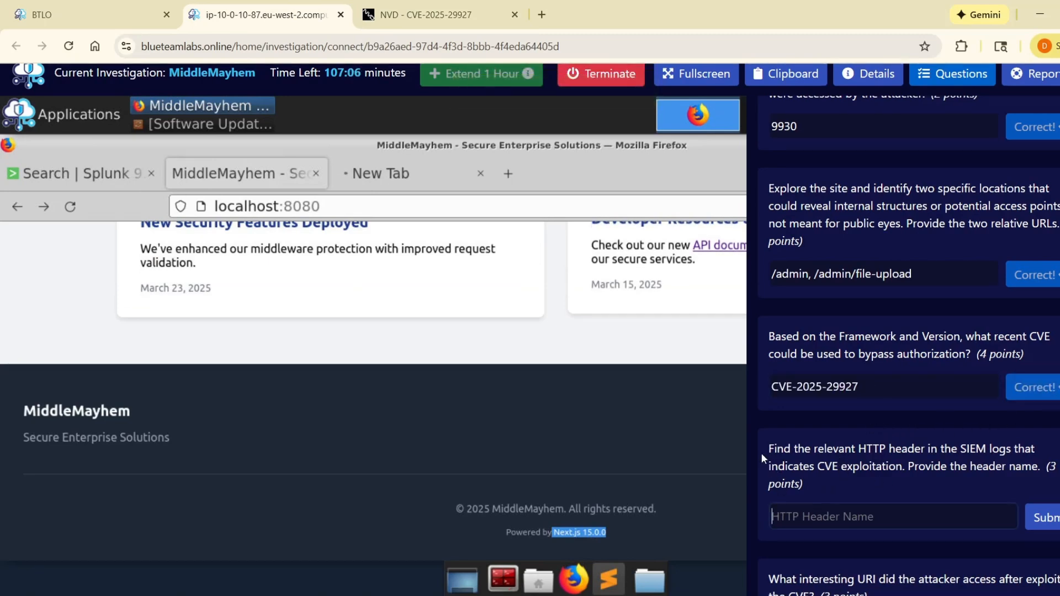
{"action": "left_click_drag", "start_coordinate": [764, 452], "coordinate": [906, 465]}
{"action": "left_click", "coordinate": [906, 486]}
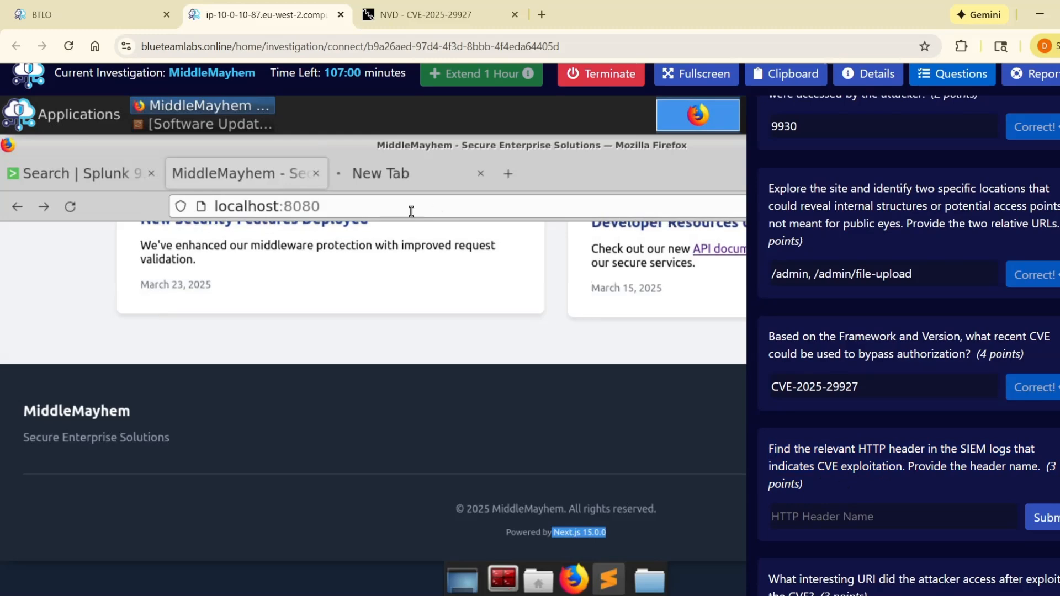
{"action": "left_click", "coordinate": [120, 184]}
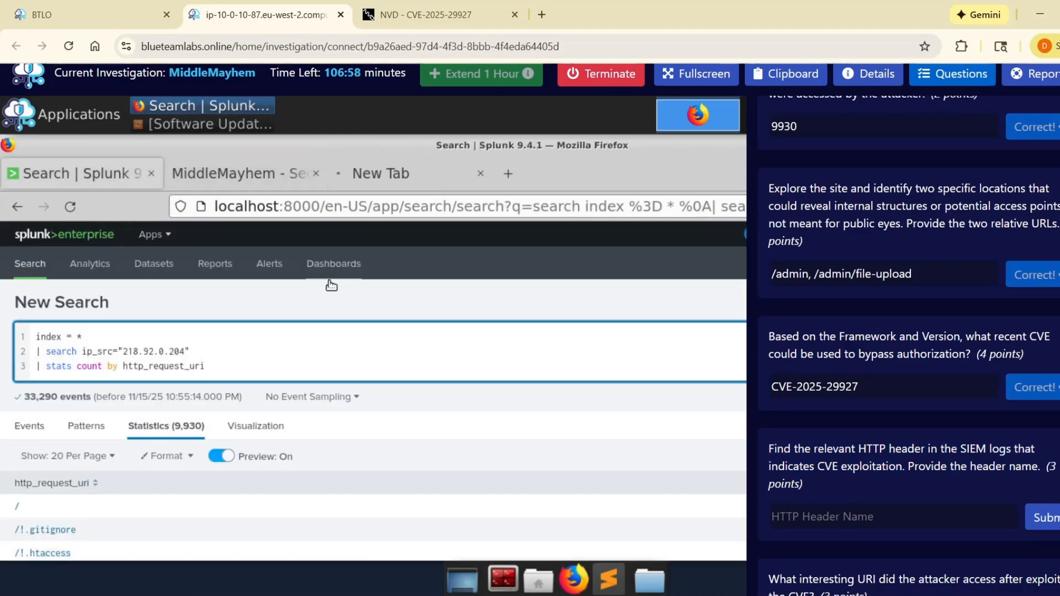
{"action": "scroll", "coordinate": [1019, 166], "scroll_direction": "up", "scroll_amount": 2}
{"action": "scroll", "coordinate": [1022, 191], "scroll_direction": "up", "scroll_amount": 4}
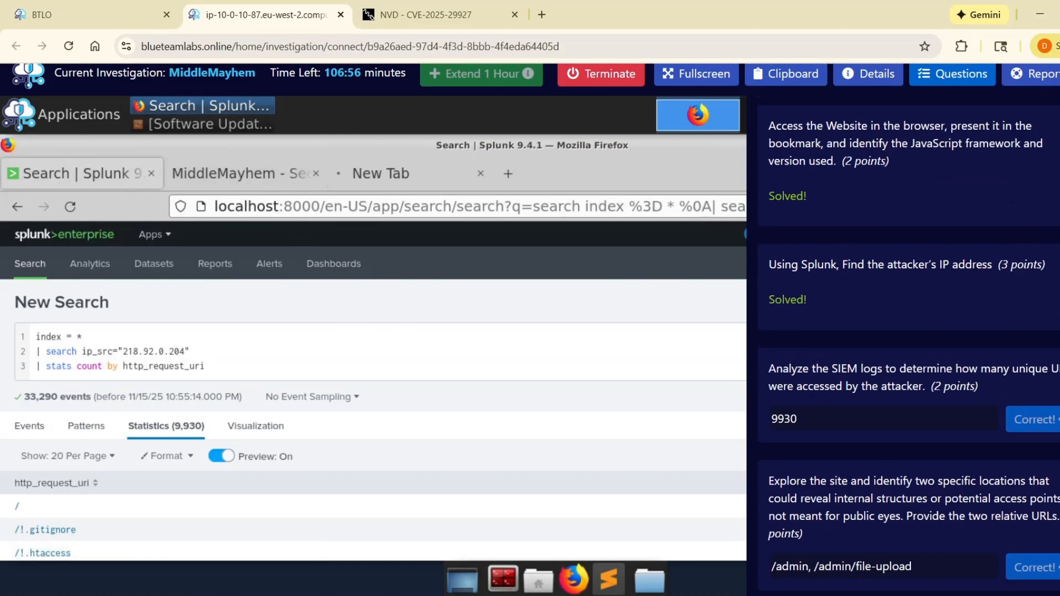
Step: Hide the questions and rerun the Splunk search for ip_src="218.92.0.204" without the "stats count by http_request_uri" line
{"action": "left_click", "coordinate": [1056, 115]}
{"action": "scroll", "coordinate": [354, 332], "scroll_direction": "down", "scroll_amount": 4}
{"action": "scroll", "coordinate": [220, 284], "scroll_direction": "up", "scroll_amount": 5}
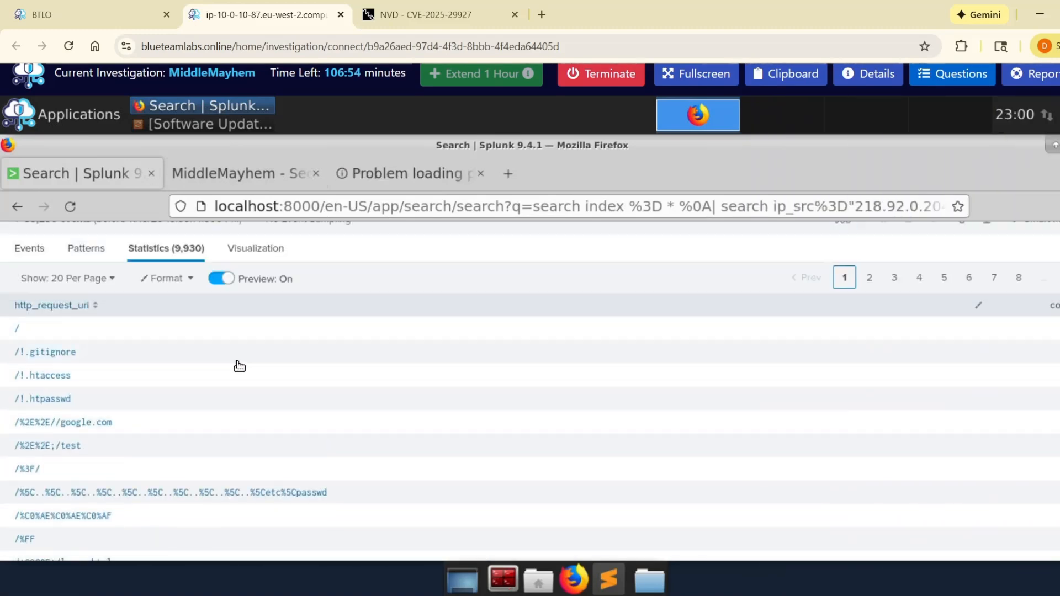
{"action": "left_click_drag", "start_coordinate": [224, 282], "coordinate": [18, 284]}
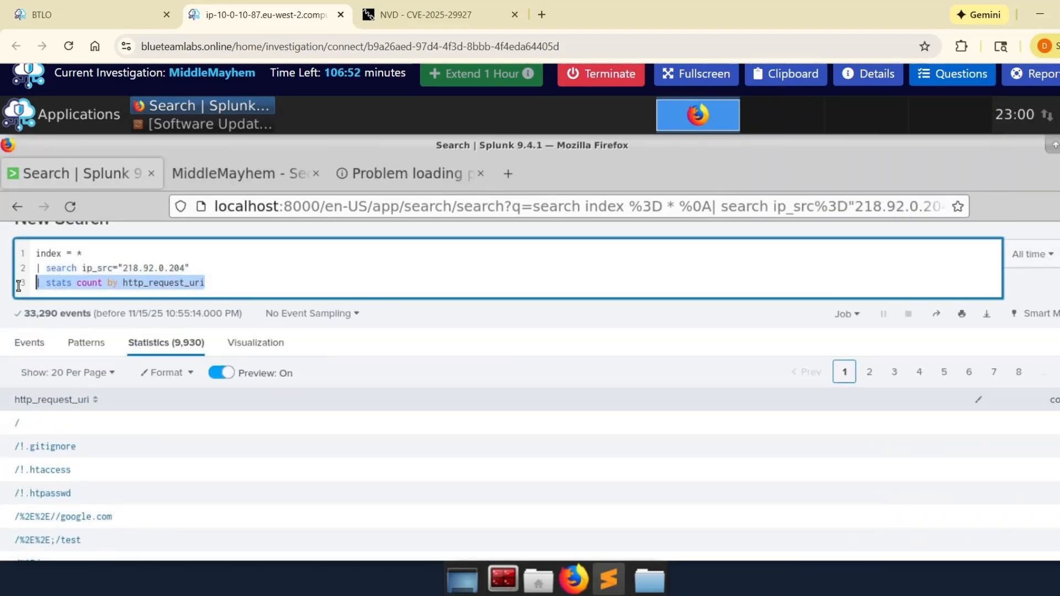
{"action": "key", "text": "BackSpace"}
{"action": "key", "text": "BackSpace"}
{"action": "key", "text": "Return"}
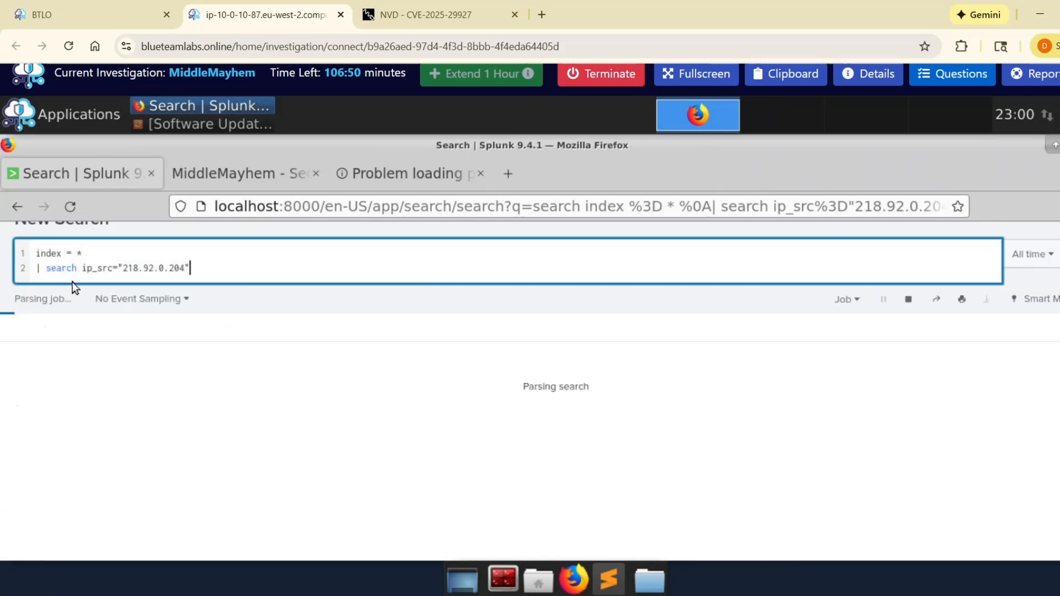
Step: Look through the Splunk events from 218.92.0.204, and reopen the questions to reread the one about the HTTP header
{"action": "scroll", "coordinate": [470, 440], "scroll_direction": "down", "scroll_amount": 2}
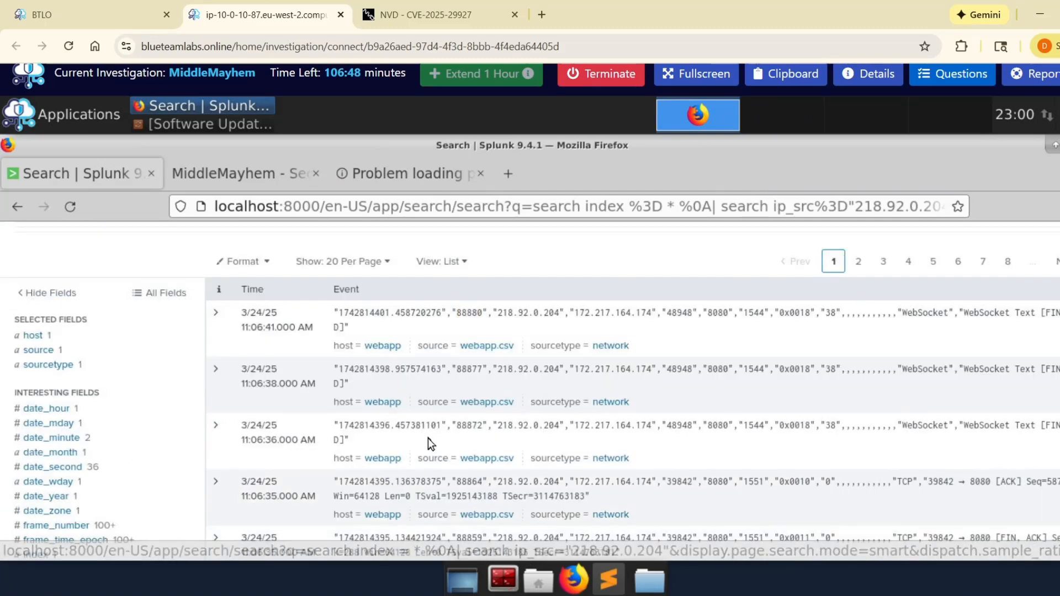
{"action": "scroll", "coordinate": [386, 386], "scroll_direction": "up", "scroll_amount": 1}
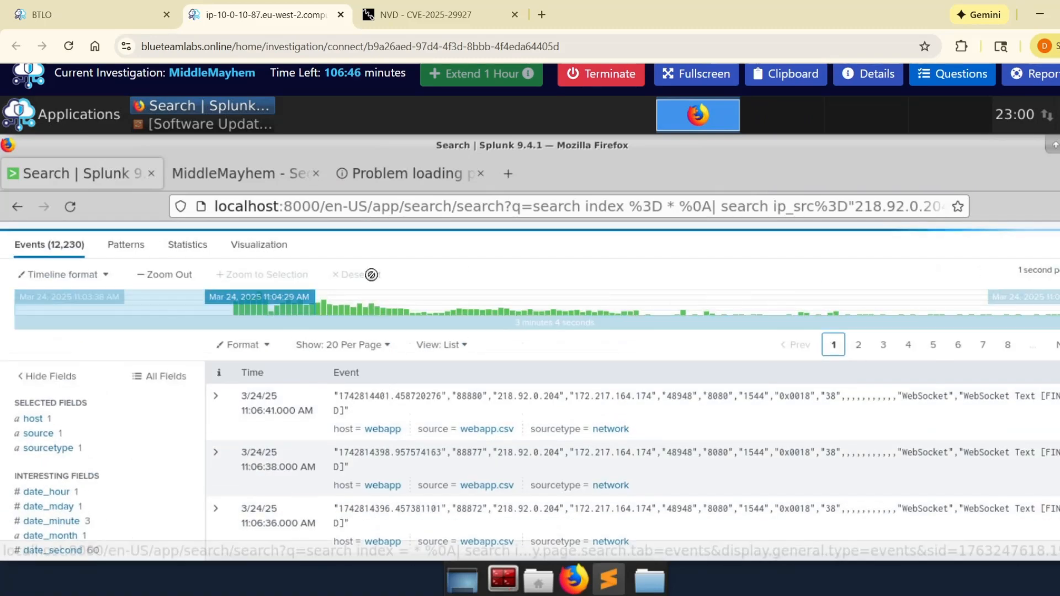
{"action": "scroll", "coordinate": [326, 345], "scroll_direction": "up", "scroll_amount": 1}
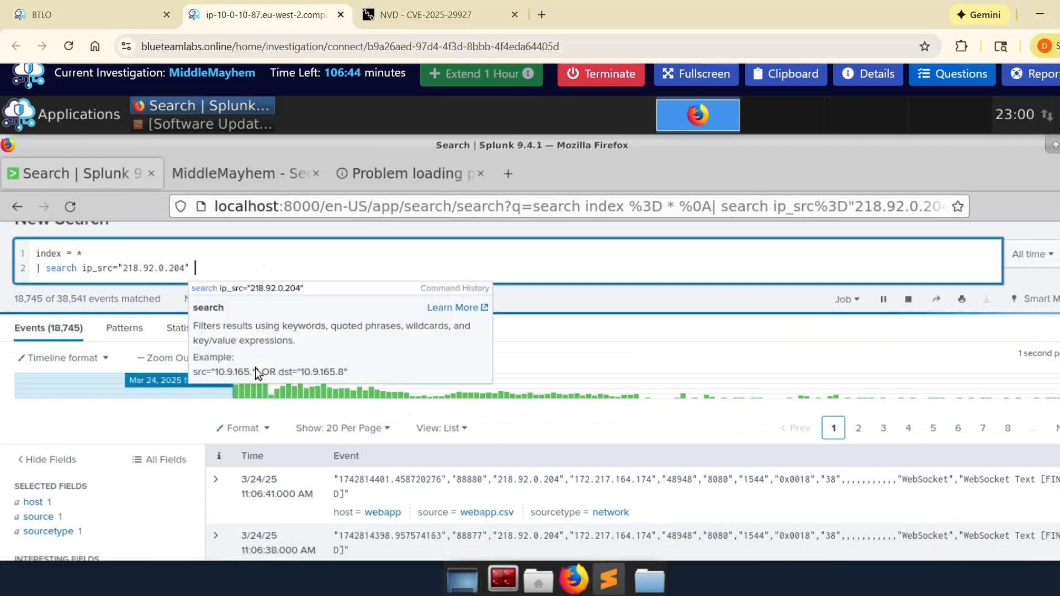
{"action": "scroll", "coordinate": [253, 386], "scroll_direction": "down", "scroll_amount": 2}
{"action": "scroll", "coordinate": [370, 360], "scroll_direction": "down", "scroll_amount": 1}
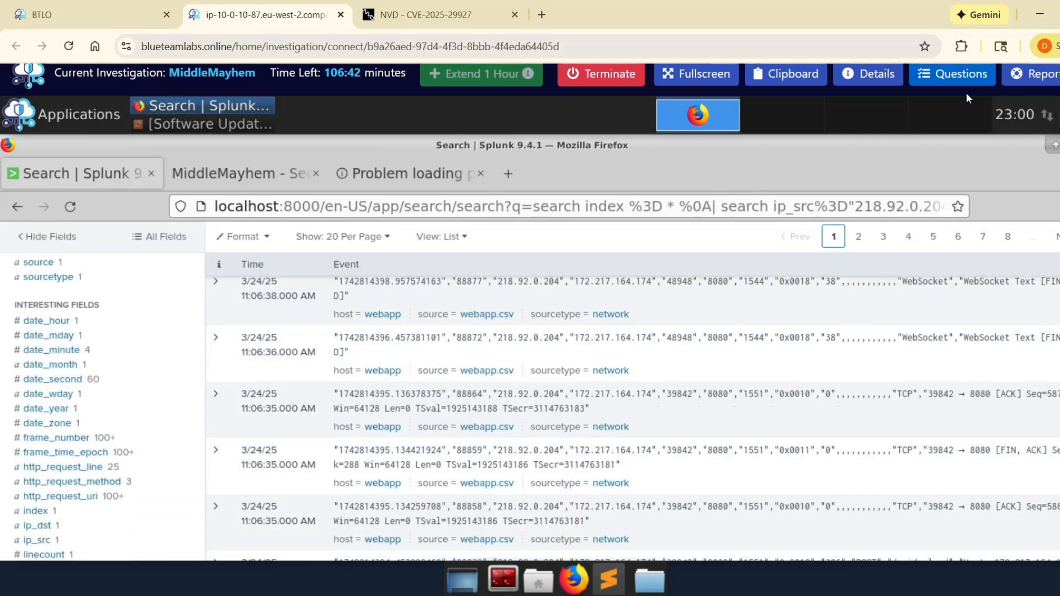
{"action": "left_click", "coordinate": [961, 77]}
{"action": "scroll", "coordinate": [888, 400], "scroll_direction": "down", "scroll_amount": 3}
{"action": "scroll", "coordinate": [888, 400], "scroll_direction": "down", "scroll_amount": 1}
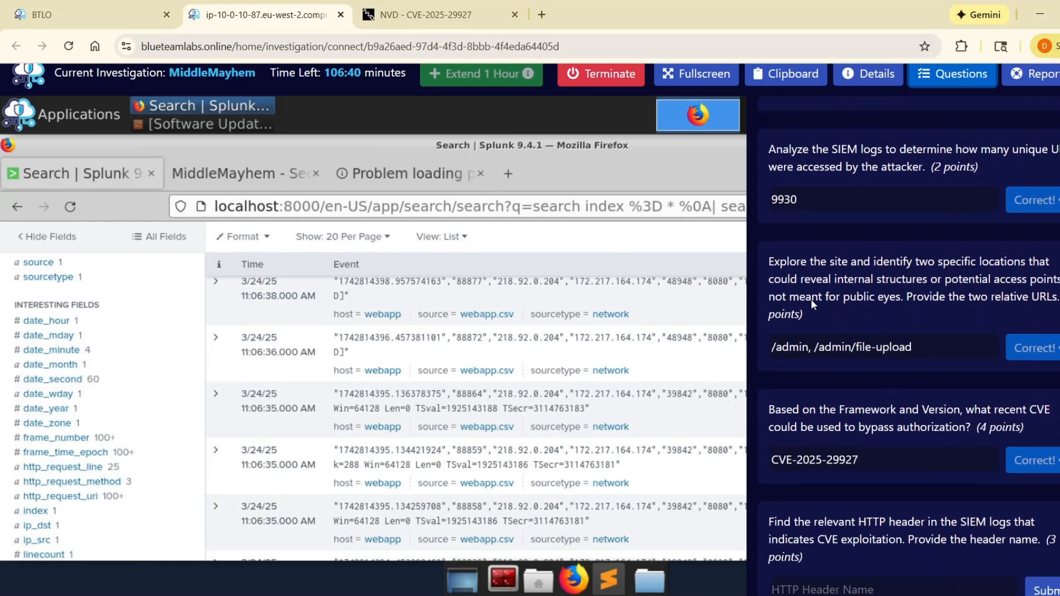
{"action": "scroll", "coordinate": [810, 332], "scroll_direction": "down", "scroll_amount": 2}
{"action": "left_click", "coordinate": [799, 448]}
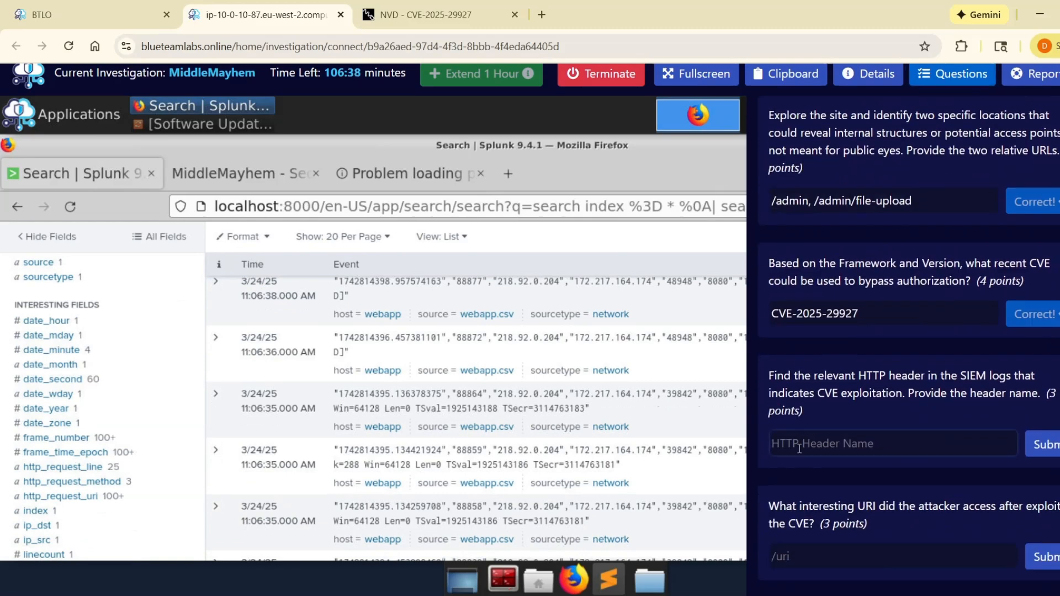
{"action": "left_click_drag", "start_coordinate": [769, 367], "coordinate": [800, 390]}
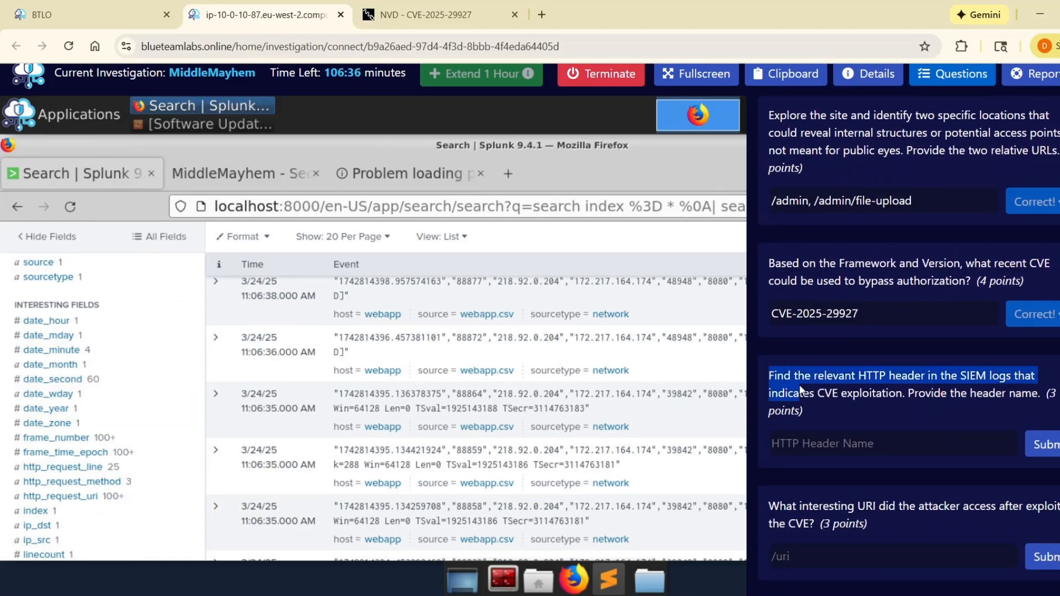
{"action": "left_click", "coordinate": [821, 438]}
Step: Copy the header name x-middleware-subrequest from the NVD description of CVE-2025-29927 and return to the lab
{"action": "key", "text": "ctrl+Tab"}
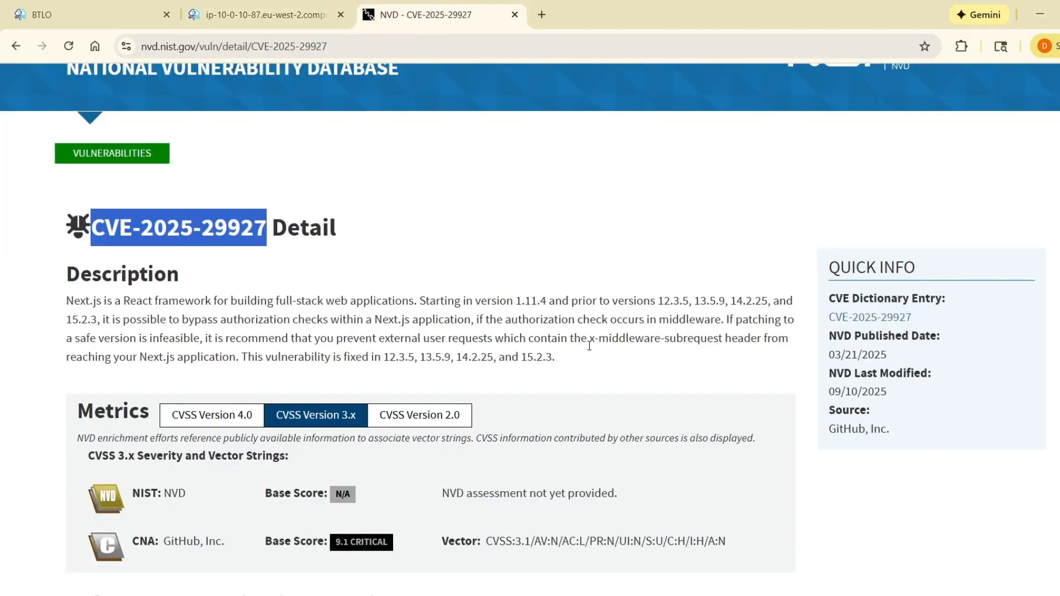
{"action": "left_click_drag", "start_coordinate": [592, 341], "coordinate": [721, 344]}
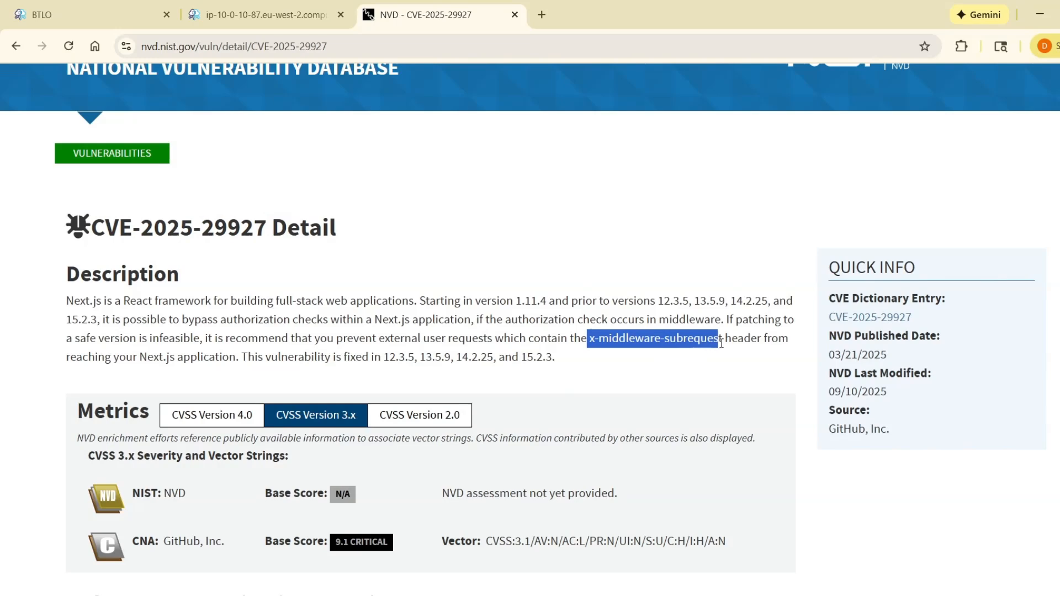
{"action": "left_click", "coordinate": [696, 373]}
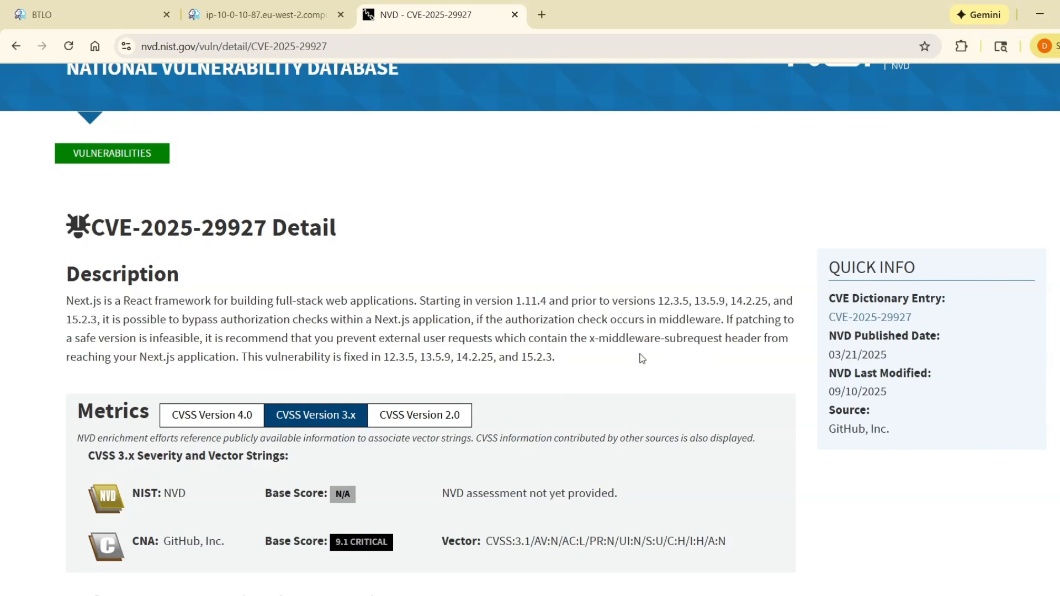
{"action": "left_click", "coordinate": [262, 14]}
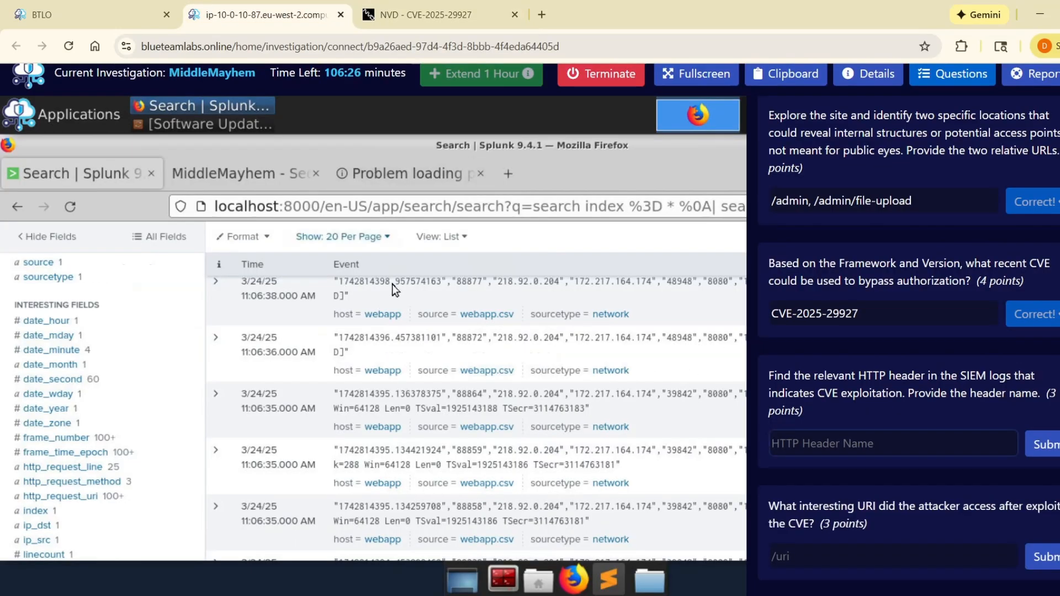
Step: Try to paste the copied header name in quotes after ip_src="218.92.0.204" in the Splunk query
{"action": "scroll", "coordinate": [392, 287], "scroll_direction": "up", "scroll_amount": 5}
{"action": "type", "text": "\""}
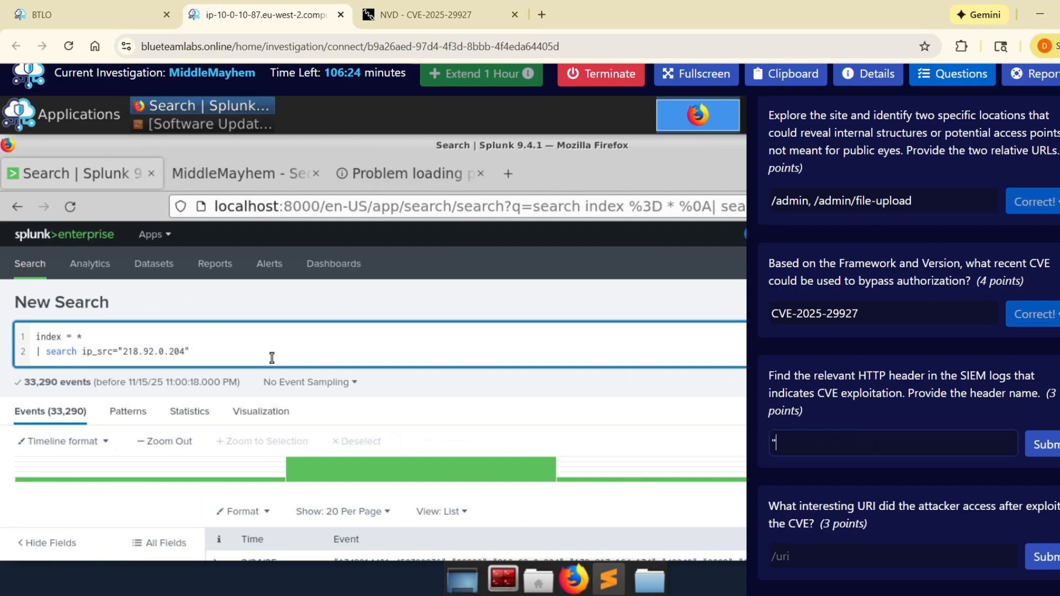
{"action": "type", "text": "x-middleware-subrequest"}
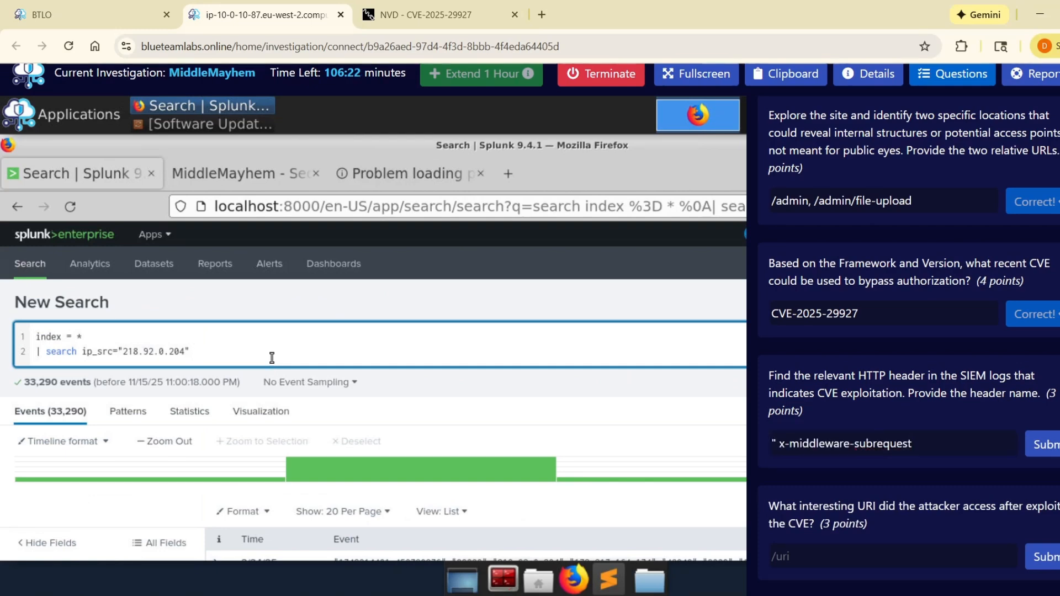
{"action": "type", "text": "Next.js 15.0.0"}
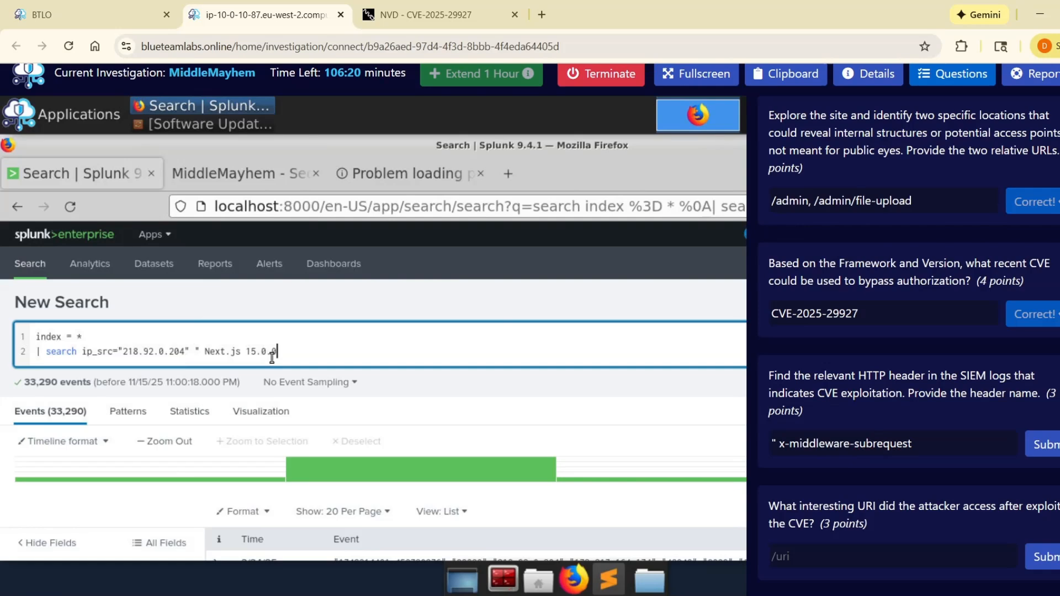
{"action": "key", "text": "ctrl+z"}
{"action": "left_click", "coordinate": [405, 8]}
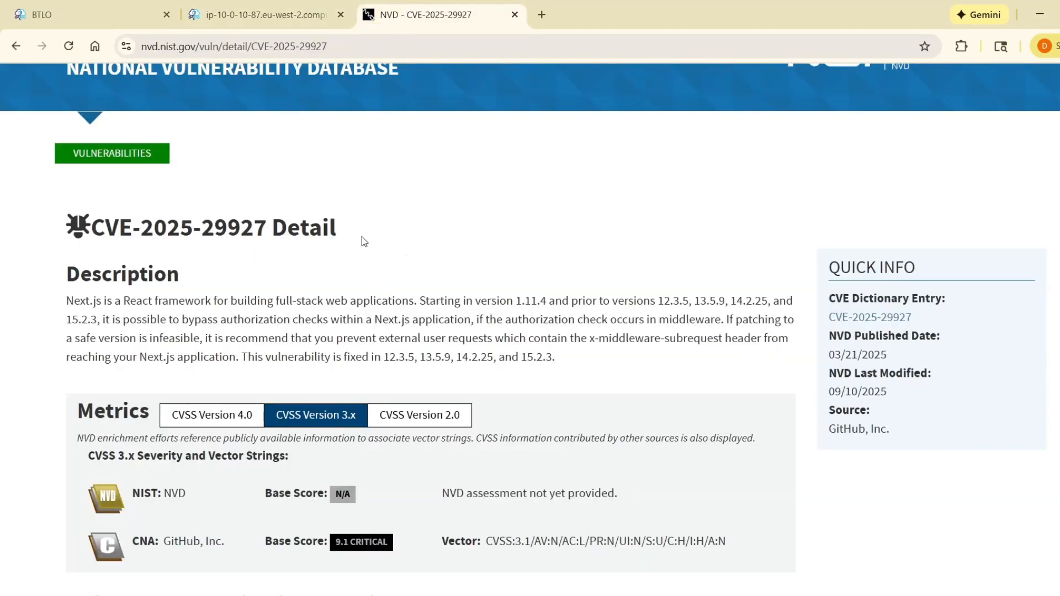
{"action": "left_click", "coordinate": [300, 15]}
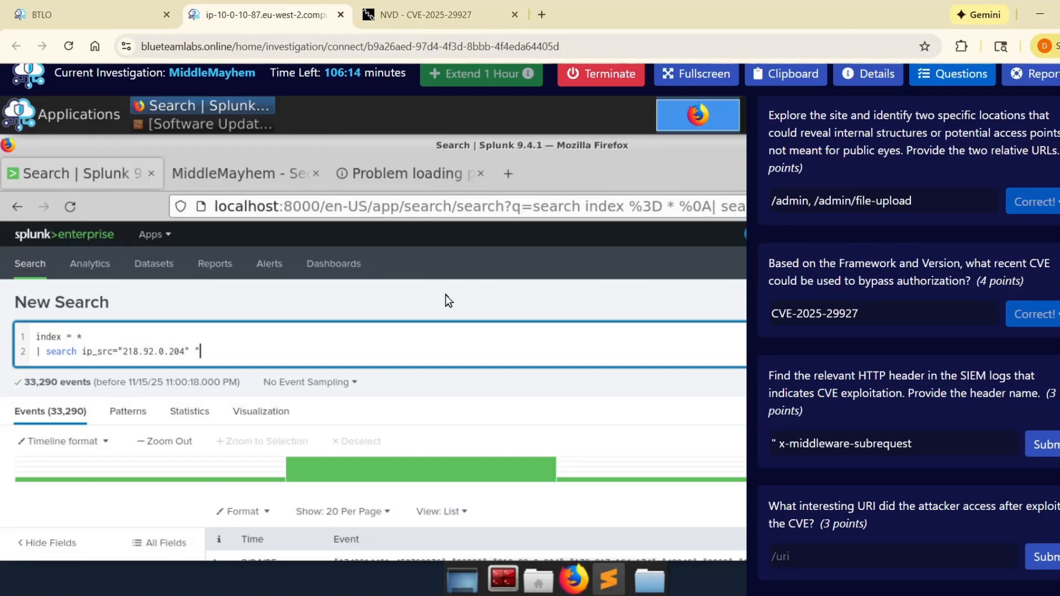
Step: Clear the drafted HTTP header answer and run the Splunk search with "x-middleware-subrequest:" added after ip_src="218.92.0.204"
{"action": "type", "text": "x"}
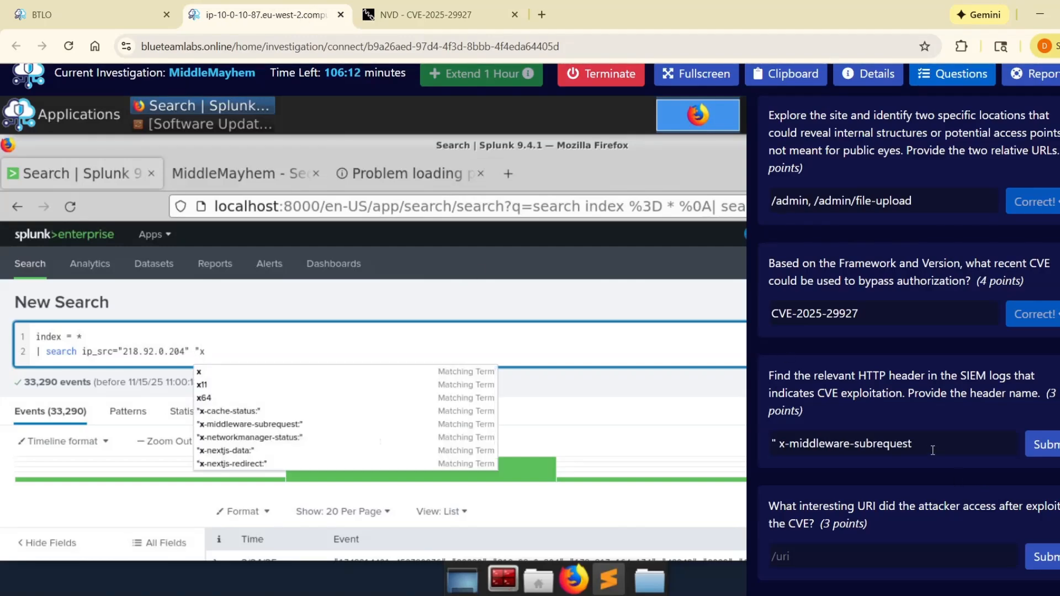
{"action": "left_click_drag", "start_coordinate": [932, 451], "coordinate": [771, 445]}
{"action": "key", "text": "ctrl+c"}
{"action": "key", "text": "BackSpace"}
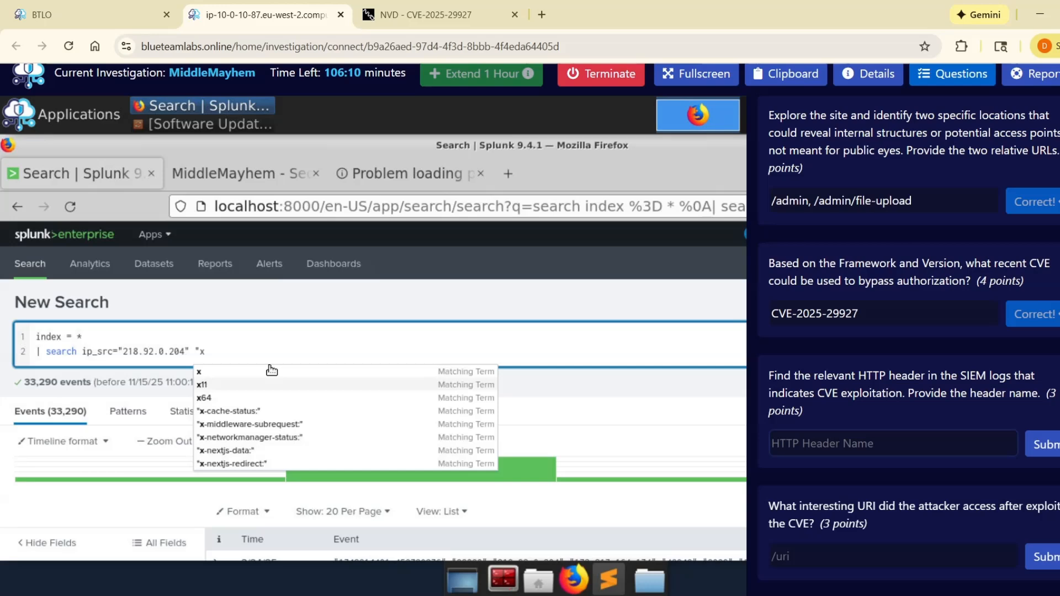
{"action": "left_click", "coordinate": [253, 355]}
{"action": "type", "text": "Next.js 15.0.0"}
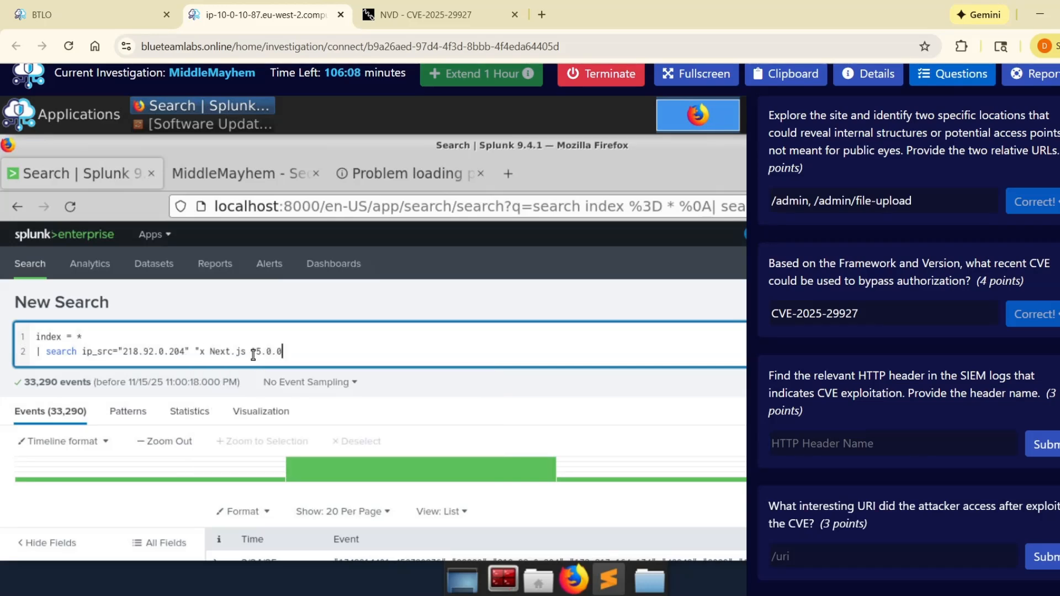
{"action": "key", "text": "ctrl+z"}
{"action": "type", "text": "-"}
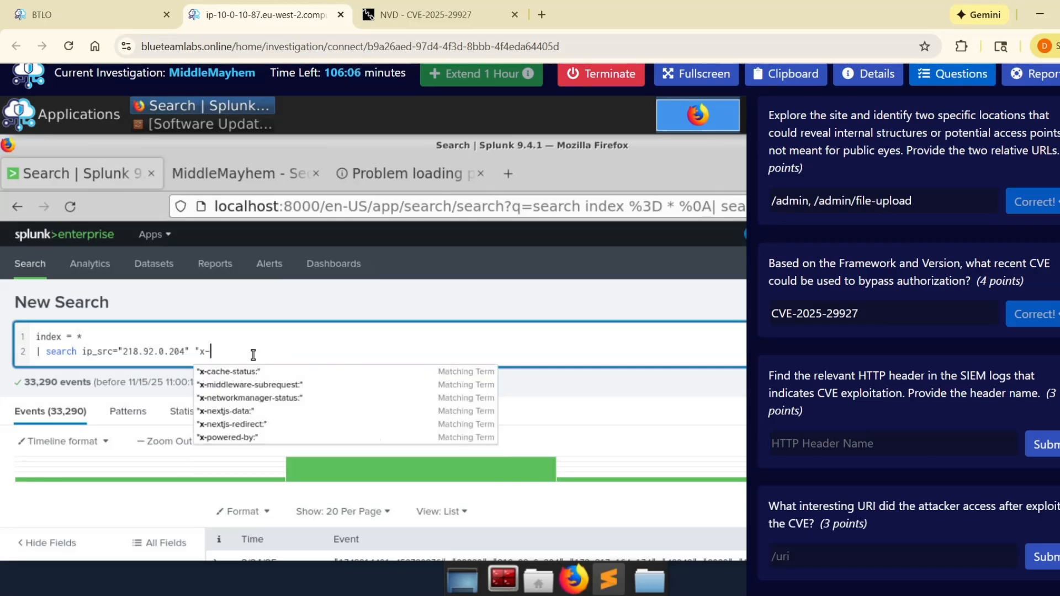
{"action": "type", "text": "midd"}
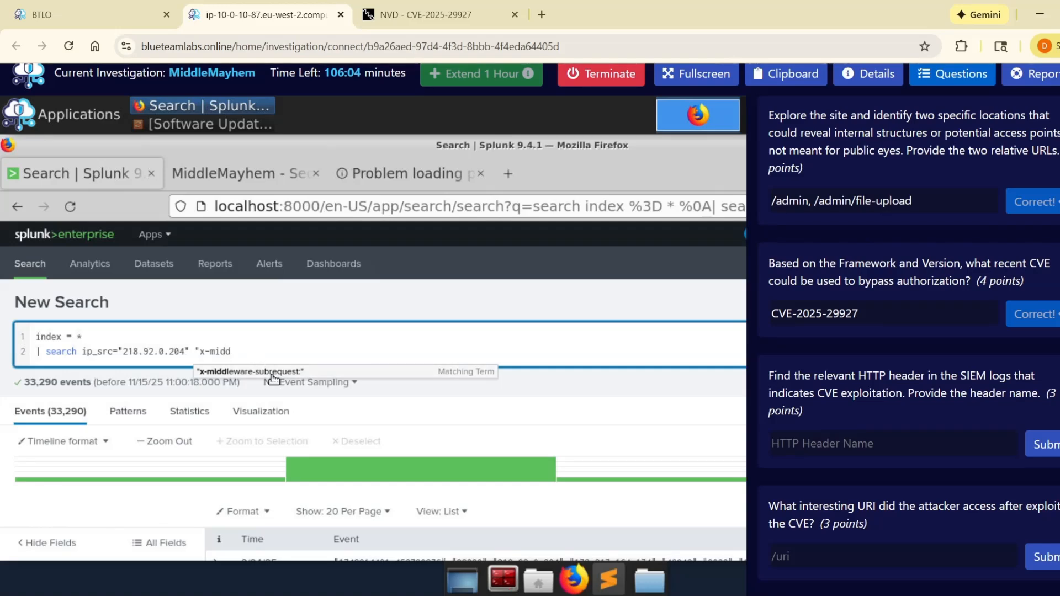
{"action": "left_click", "coordinate": [275, 378]}
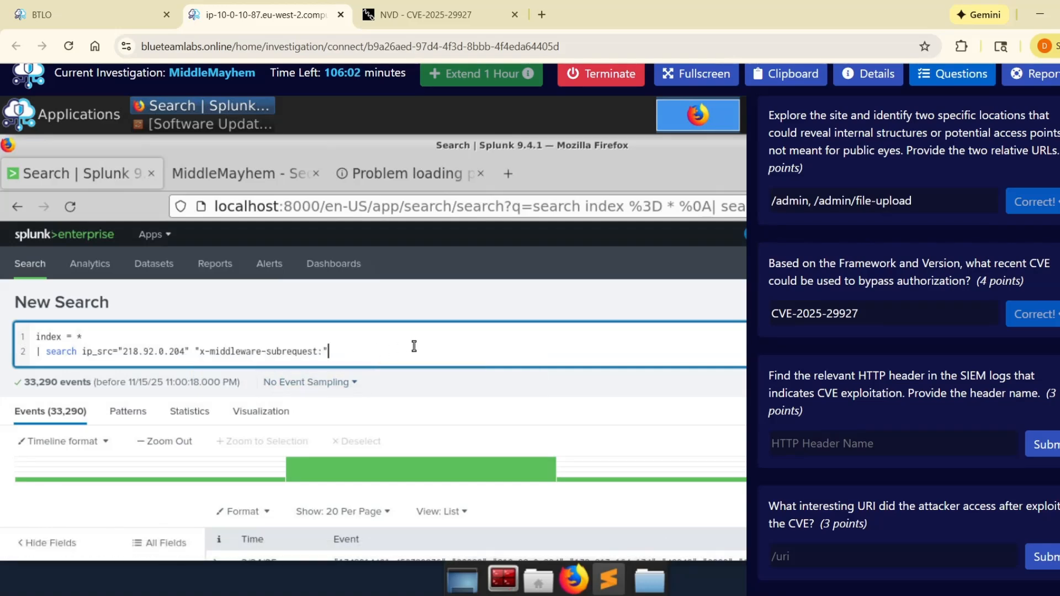
{"action": "key", "text": "Return"}
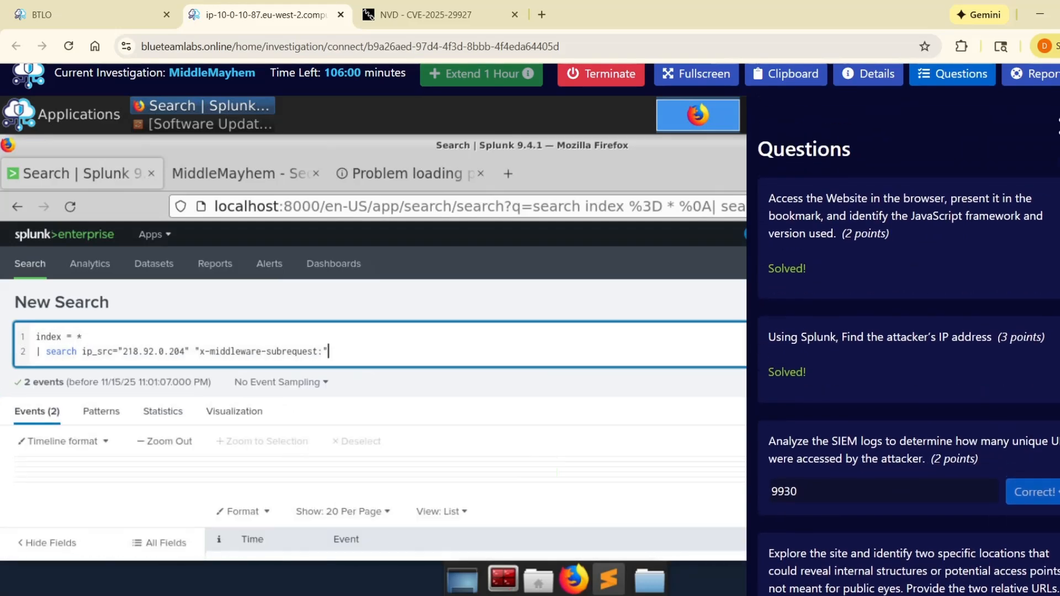
Step: Hide the questions and examine the expanded field details of the 11:06:34 POST /api/upload event
{"action": "left_click", "coordinate": [1058, 126]}
{"action": "scroll", "coordinate": [598, 359], "scroll_direction": "down", "scroll_amount": 5}
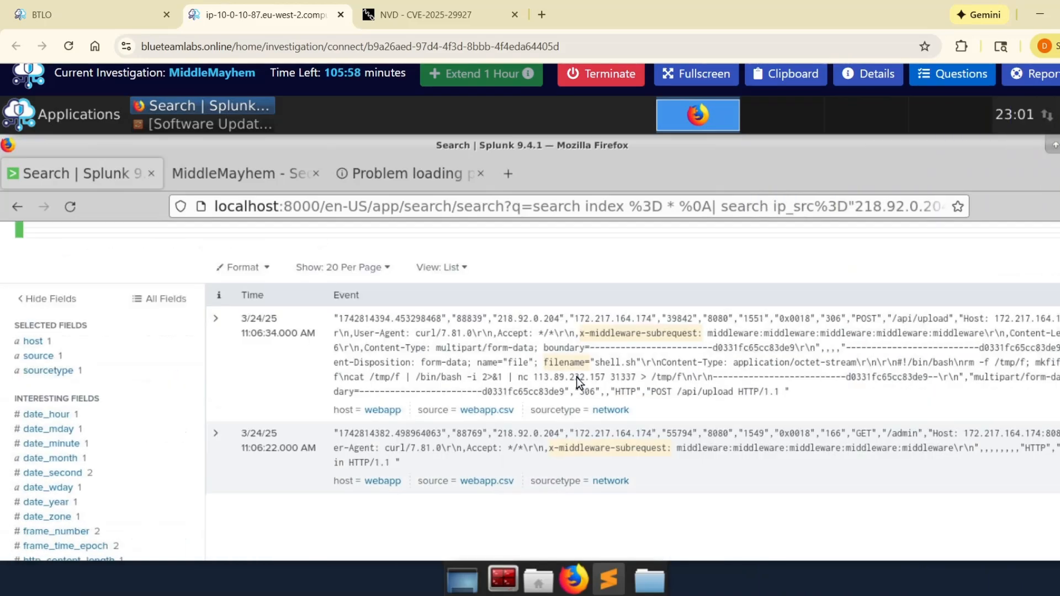
{"action": "left_click", "coordinate": [226, 382]}
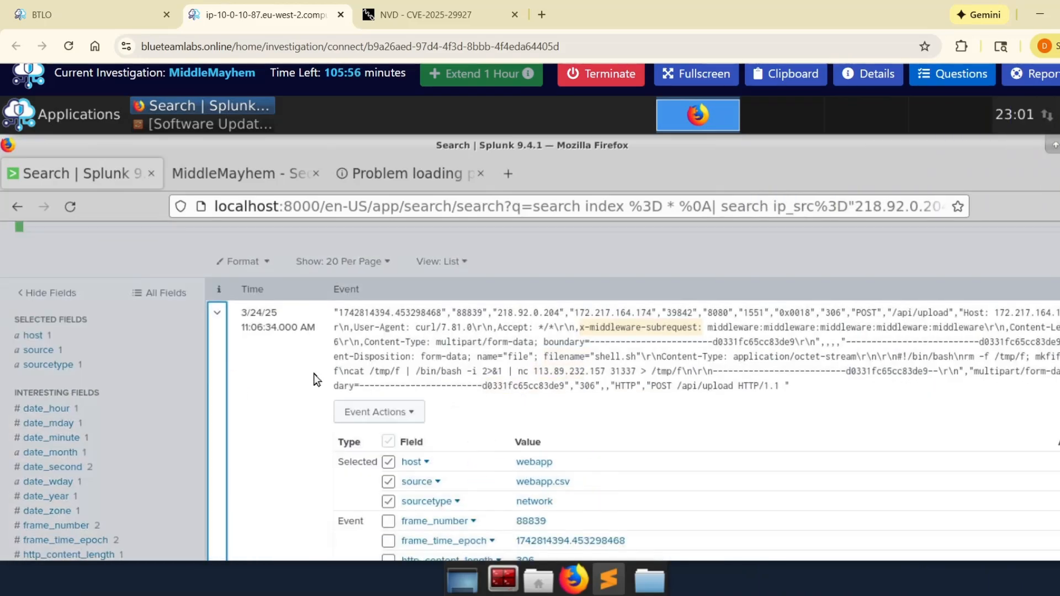
{"action": "scroll", "coordinate": [313, 373], "scroll_direction": "down", "scroll_amount": 3}
{"action": "scroll", "coordinate": [314, 373], "scroll_direction": "up", "scroll_amount": 5}
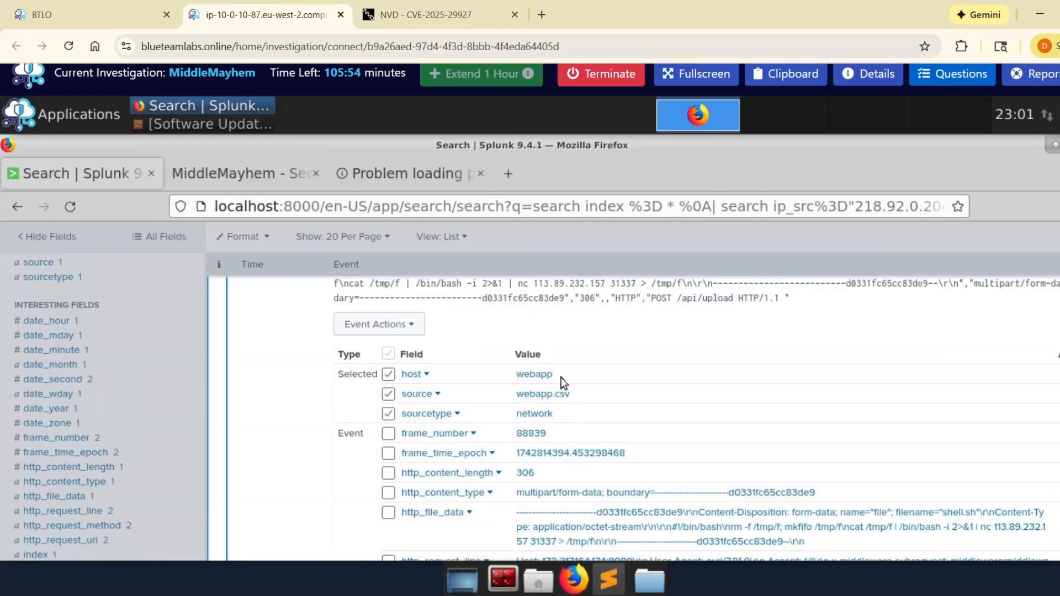
Step: Reopen the questions and submit x-middleware-subrequest as the HTTP header name that indicates CVE exploitation
{"action": "left_click", "coordinate": [967, 77]}
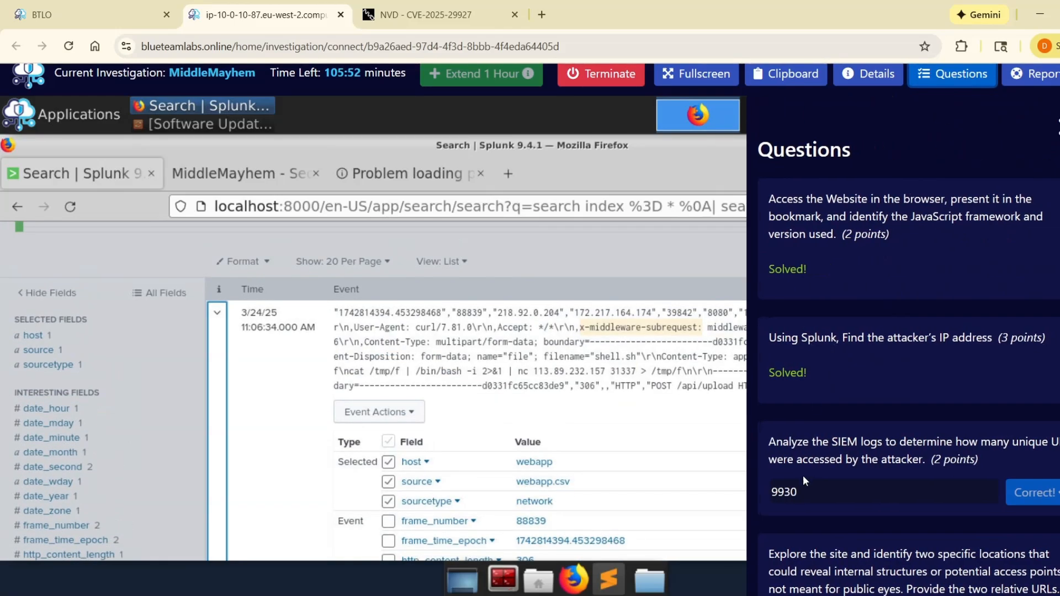
{"action": "scroll", "coordinate": [803, 476], "scroll_direction": "down", "scroll_amount": 6}
{"action": "left_click", "coordinate": [911, 528]}
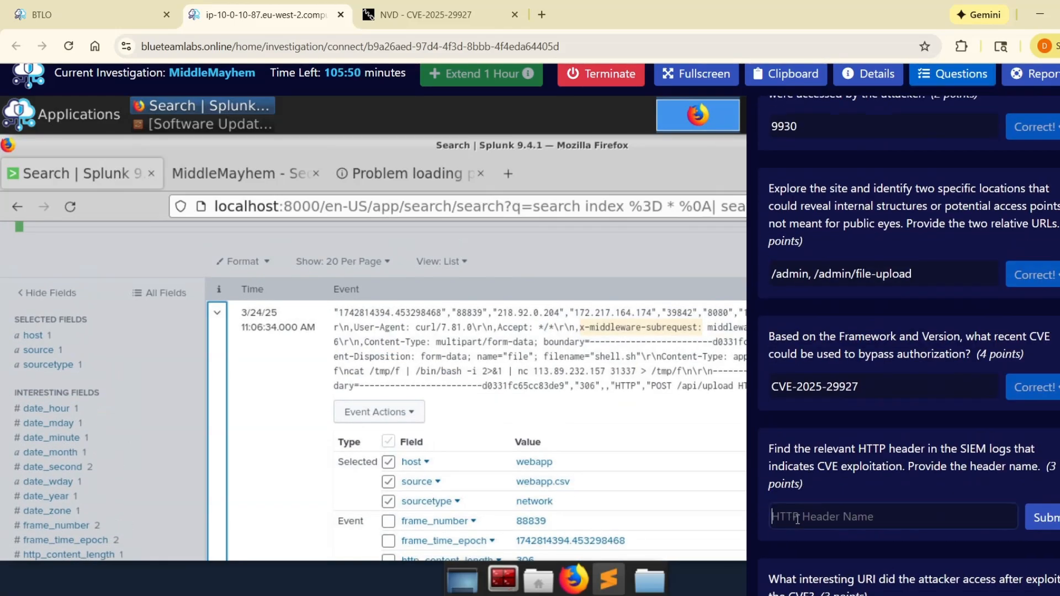
{"action": "key", "text": "ctrl+v"}
{"action": "scroll", "coordinate": [930, 523], "scroll_direction": "down", "scroll_amount": 1}
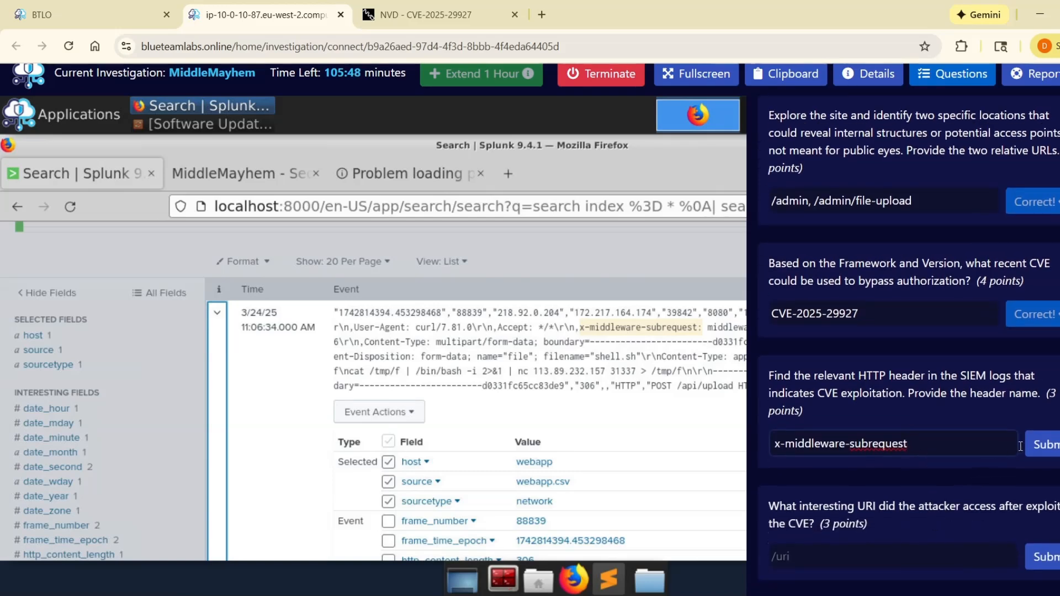
{"action": "left_click", "coordinate": [1047, 445]}
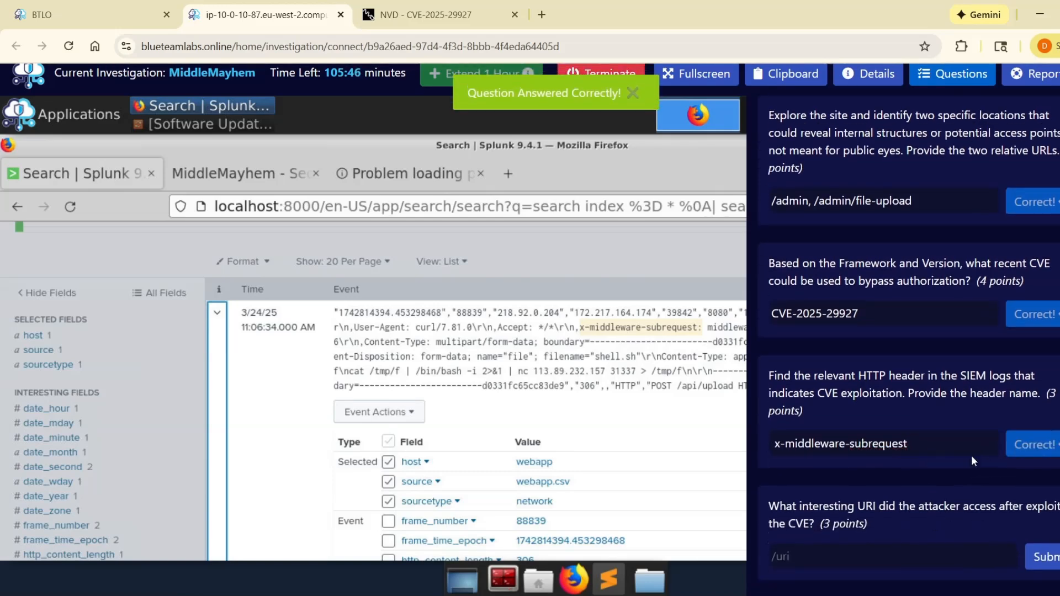
Step: Read the questions about the URI accessed after exploiting the CVE and the reverse shell's IP and port, glancing at the 11:06:34 event
{"action": "scroll", "coordinate": [939, 464], "scroll_direction": "down", "scroll_amount": 1}
{"action": "left_click", "coordinate": [824, 480]}
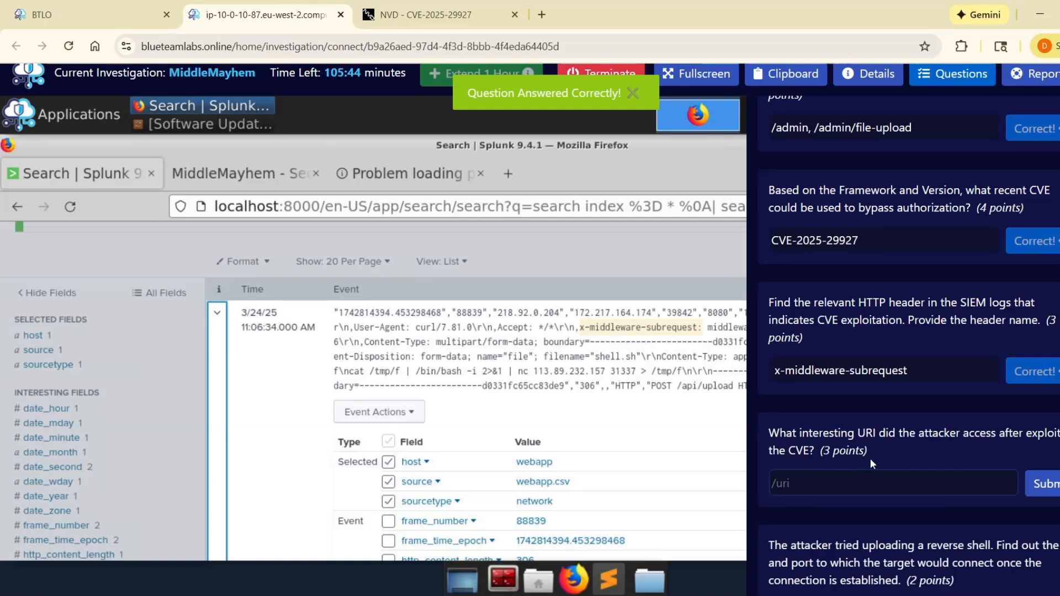
{"action": "left_click_drag", "start_coordinate": [757, 432], "coordinate": [828, 455]}
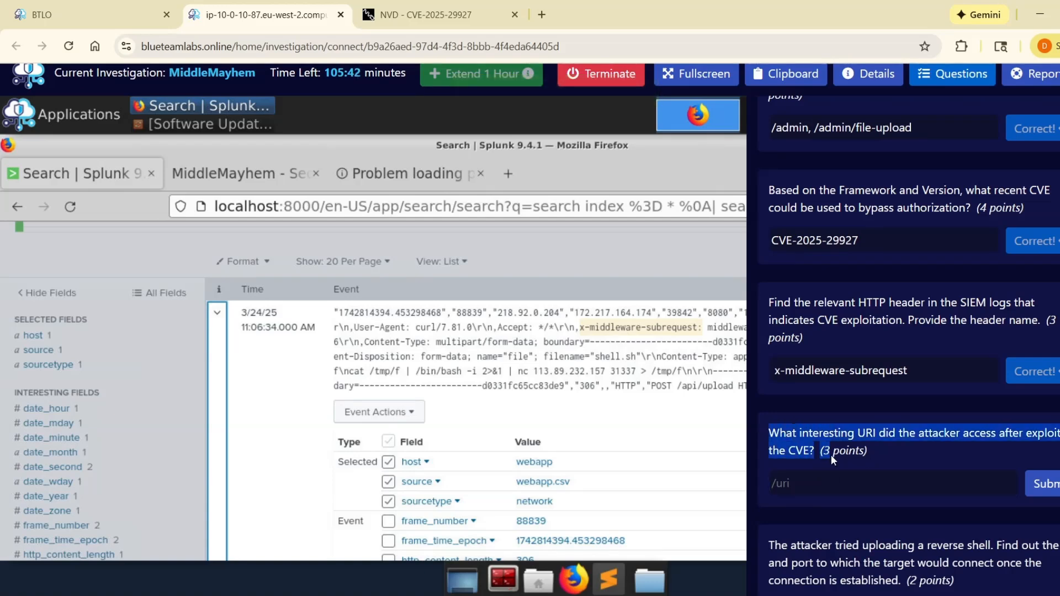
{"action": "left_click", "coordinate": [878, 479]}
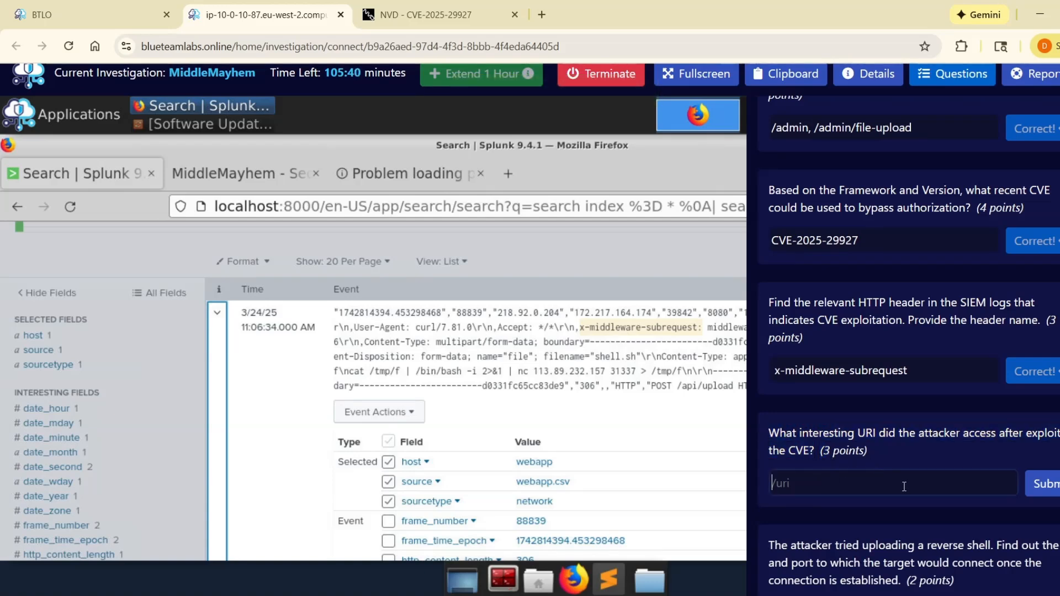
{"action": "scroll", "coordinate": [909, 487], "scroll_direction": "down", "scroll_amount": 2}
{"action": "left_click", "coordinate": [278, 326]}
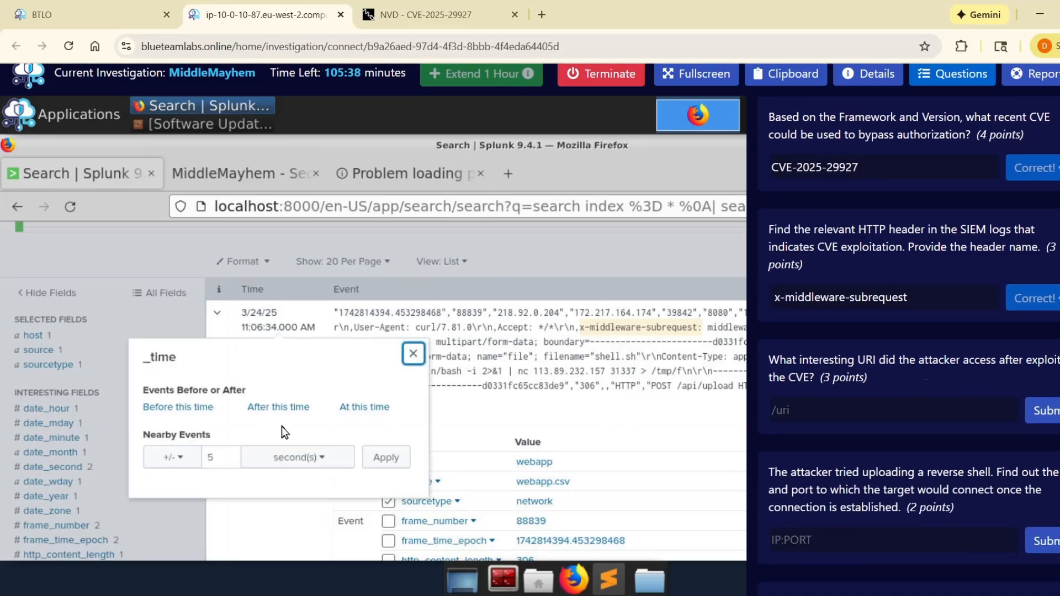
{"action": "scroll", "coordinate": [386, 370], "scroll_direction": "down", "scroll_amount": 2}
{"action": "left_click", "coordinate": [415, 267]}
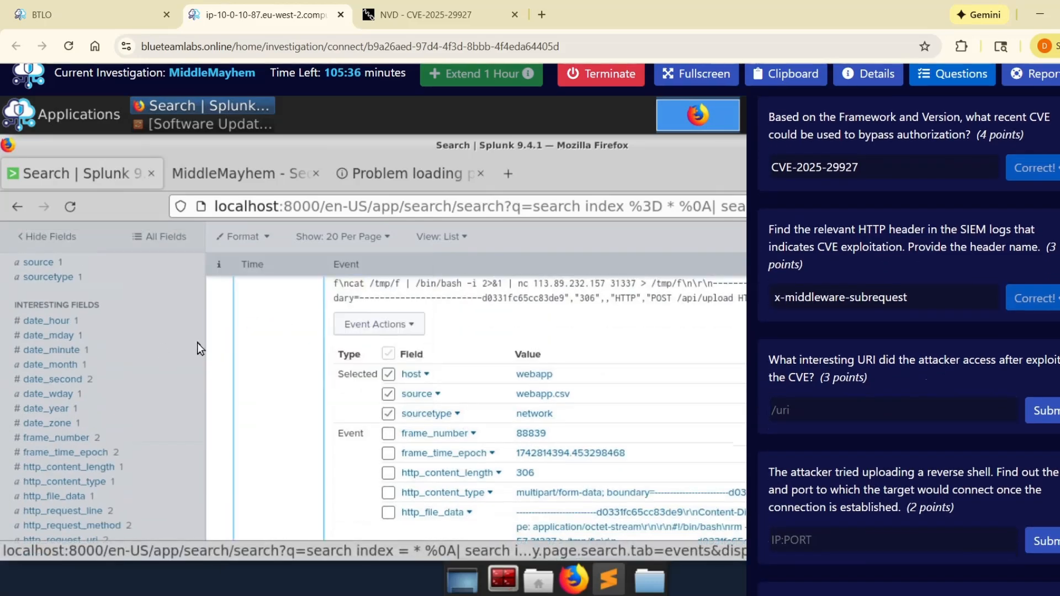
{"action": "scroll", "coordinate": [1002, 255], "scroll_direction": "up", "scroll_amount": 8}
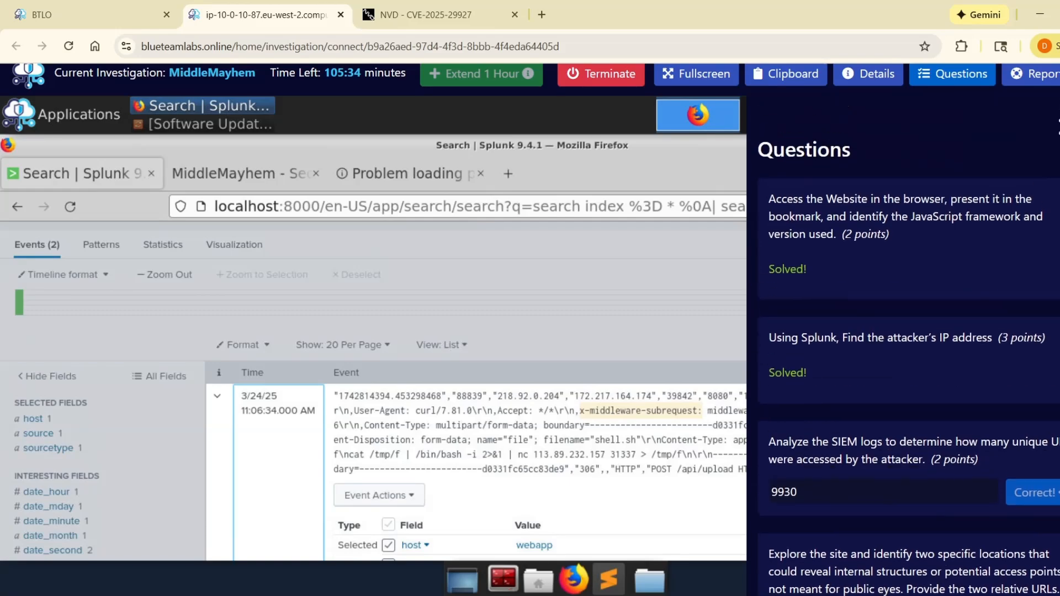
{"action": "scroll", "coordinate": [985, 272], "scroll_direction": "down", "scroll_amount": 6}
{"action": "scroll", "coordinate": [972, 276], "scroll_direction": "down", "scroll_amount": 5}
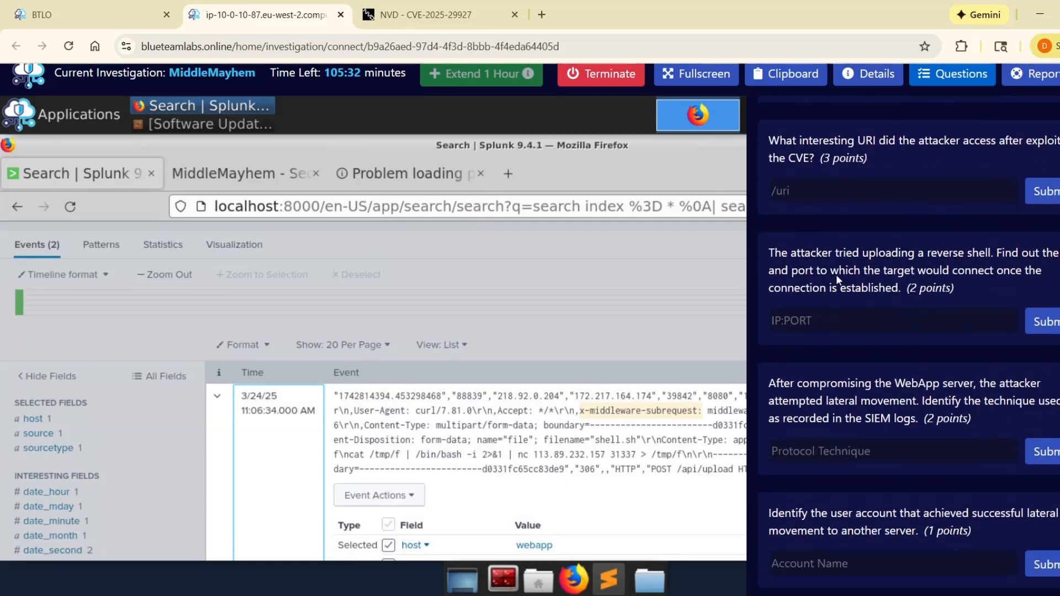
{"action": "scroll", "coordinate": [782, 214], "scroll_direction": "up", "scroll_amount": 1}
{"action": "scroll", "coordinate": [858, 213], "scroll_direction": "up", "scroll_amount": 10}
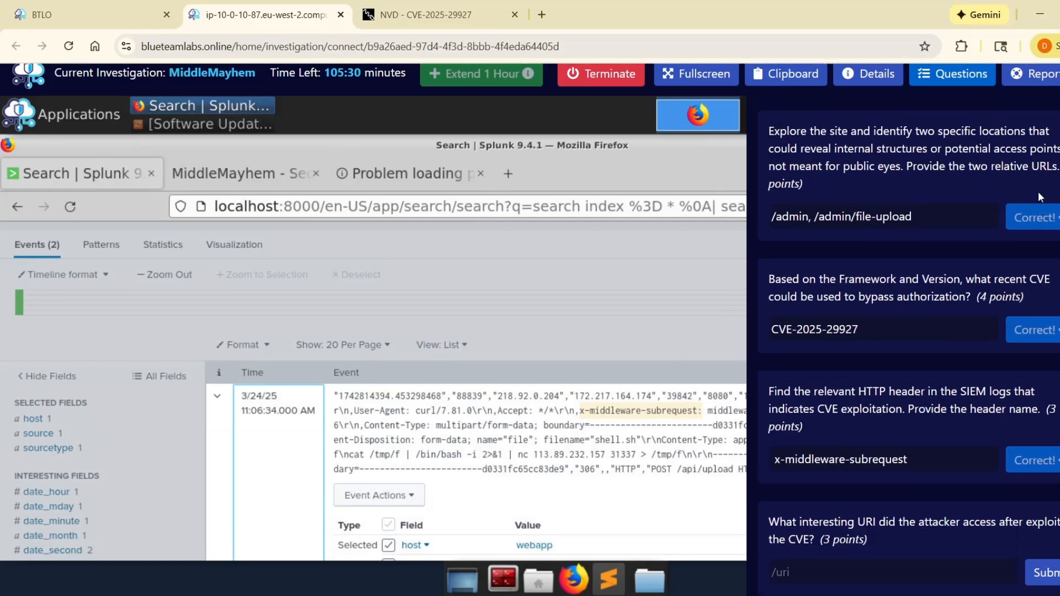
Step: Hide the questions and collapse the details of the 11:06:34 event in the search results
{"action": "left_click", "coordinate": [504, 388]}
{"action": "scroll", "coordinate": [504, 388], "scroll_direction": "down", "scroll_amount": 3}
{"action": "scroll", "coordinate": [504, 388], "scroll_direction": "up", "scroll_amount": 2}
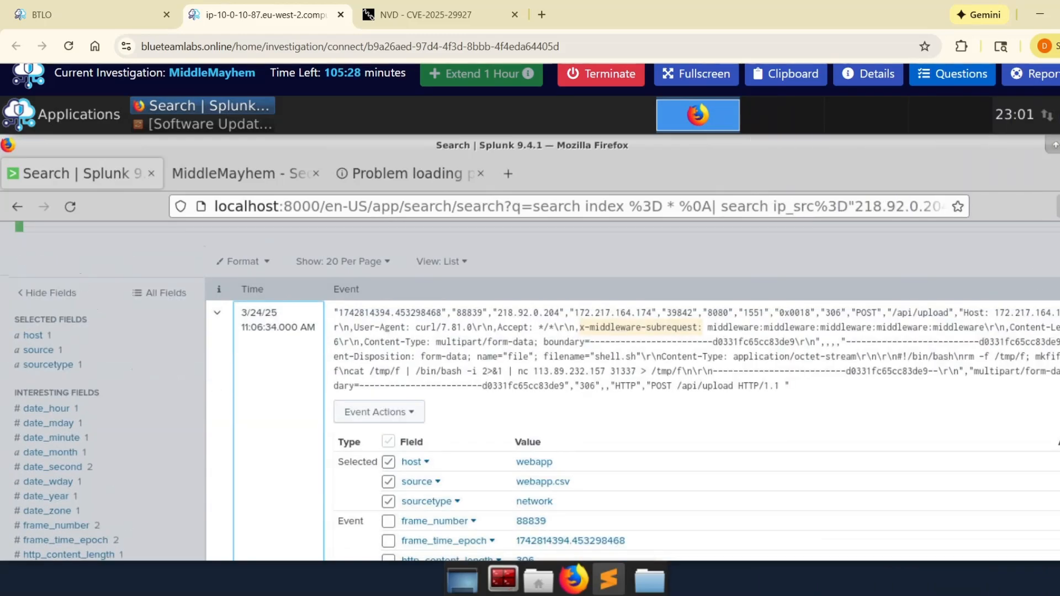
{"action": "left_click", "coordinate": [235, 346]}
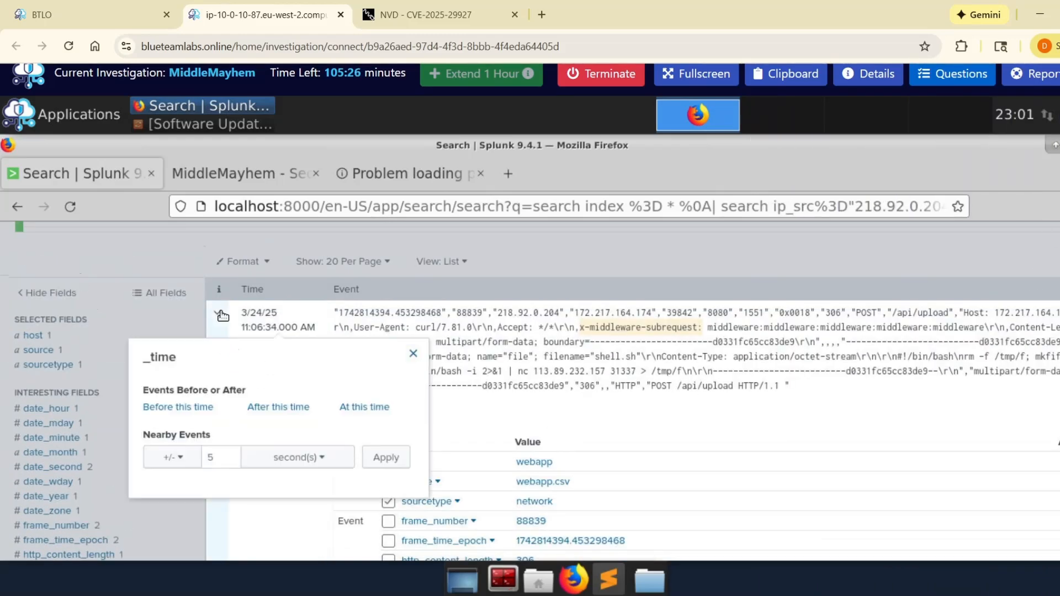
{"action": "left_click", "coordinate": [217, 313]}
Step: Look through the fields extracted from the matching events and view the values of ws_col_Info
{"action": "scroll", "coordinate": [137, 427], "scroll_direction": "down", "scroll_amount": 2}
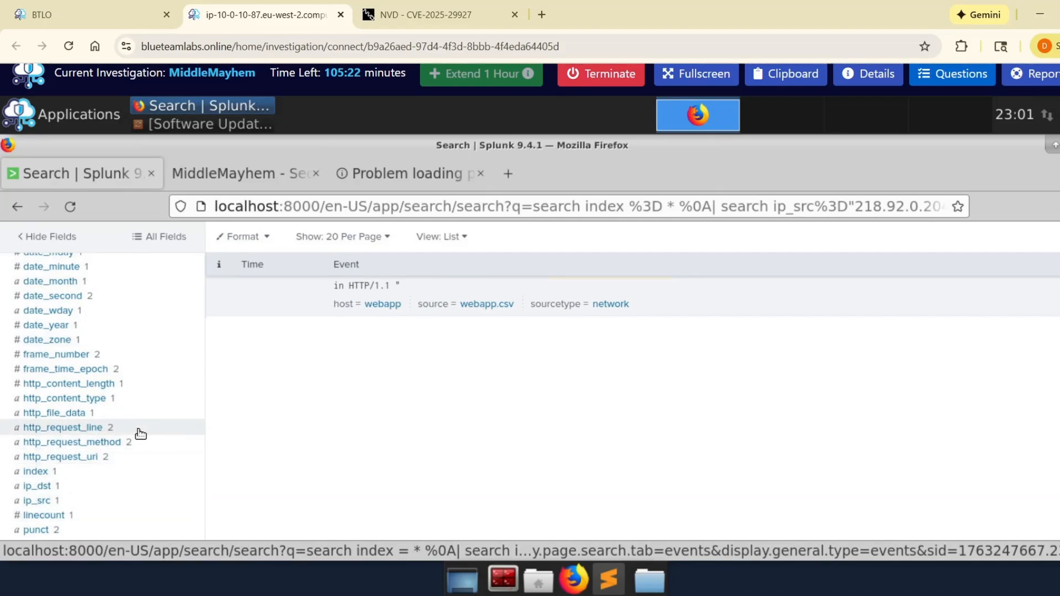
{"action": "scroll", "coordinate": [136, 440], "scroll_direction": "up", "scroll_amount": 2}
{"action": "scroll", "coordinate": [135, 440], "scroll_direction": "down", "scroll_amount": 3}
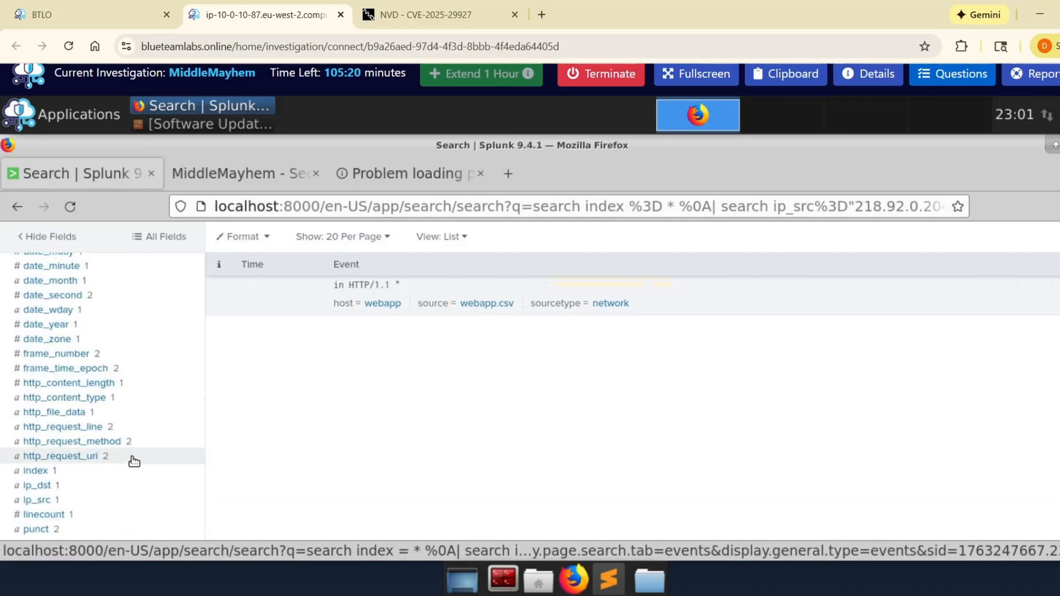
{"action": "scroll", "coordinate": [126, 462], "scroll_direction": "down", "scroll_amount": 2}
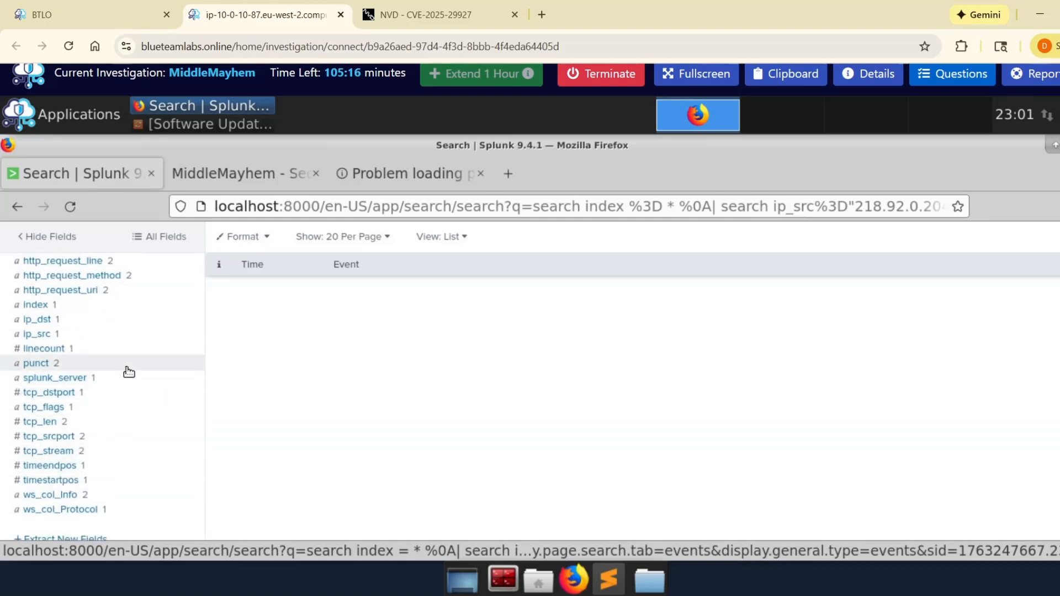
{"action": "left_click", "coordinate": [112, 495]}
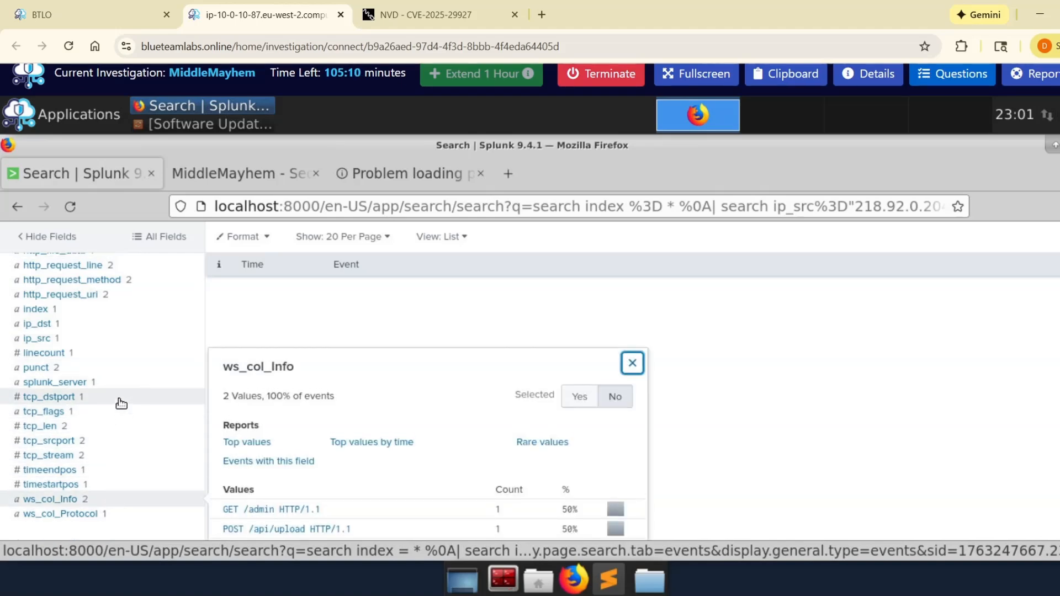
Step: Show the values of the http_request_uri field and copy /api/upload
{"action": "scroll", "coordinate": [121, 404], "scroll_direction": "up", "scroll_amount": 3}
{"action": "left_click", "coordinate": [132, 373]}
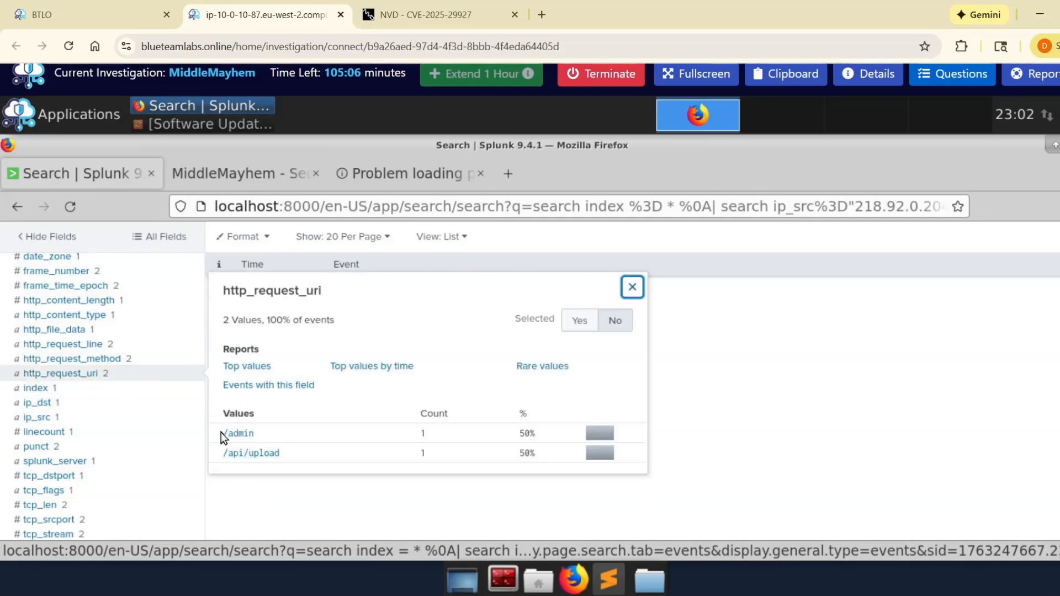
{"action": "left_click_drag", "start_coordinate": [222, 433], "coordinate": [289, 459]}
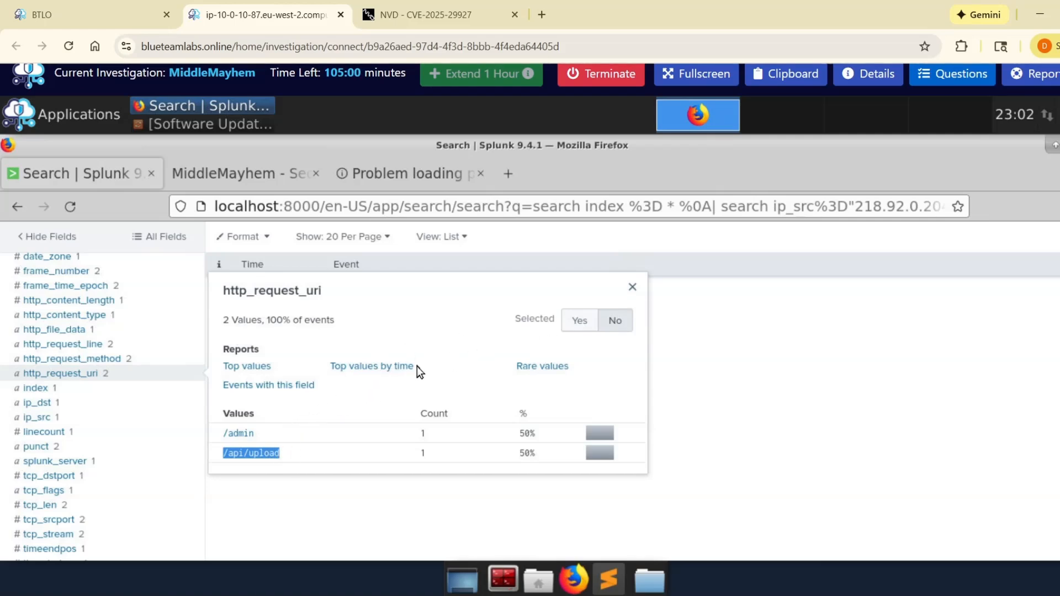
{"action": "key", "text": "ctrl+c"}
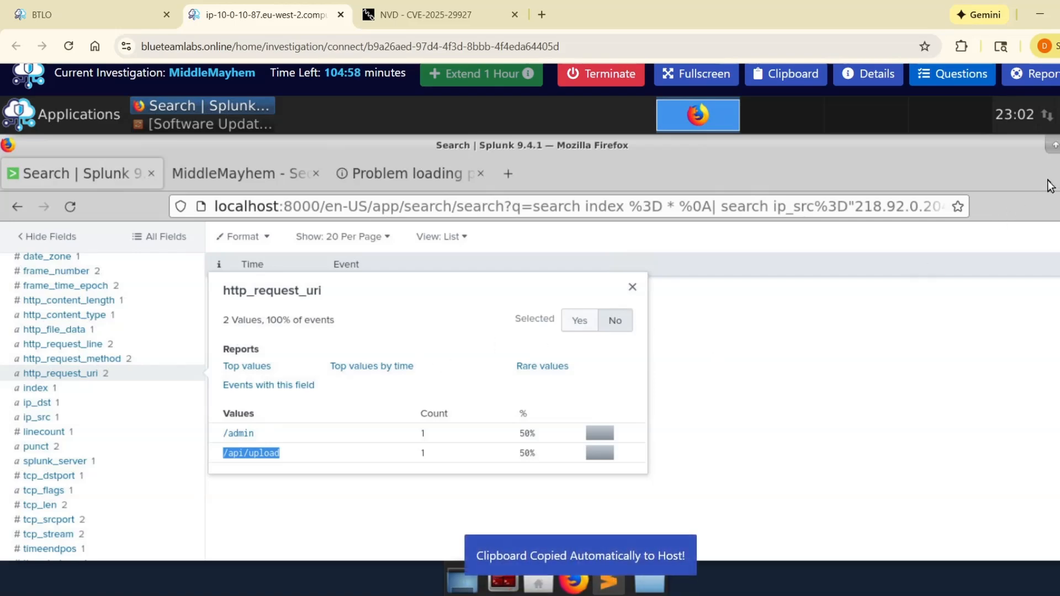
Step: Reopen the questions and submit /api/upload as the interesting URI the attacker accessed after exploiting the CVE
{"action": "left_click", "coordinate": [952, 74]}
{"action": "scroll", "coordinate": [872, 434], "scroll_direction": "down", "scroll_amount": 5}
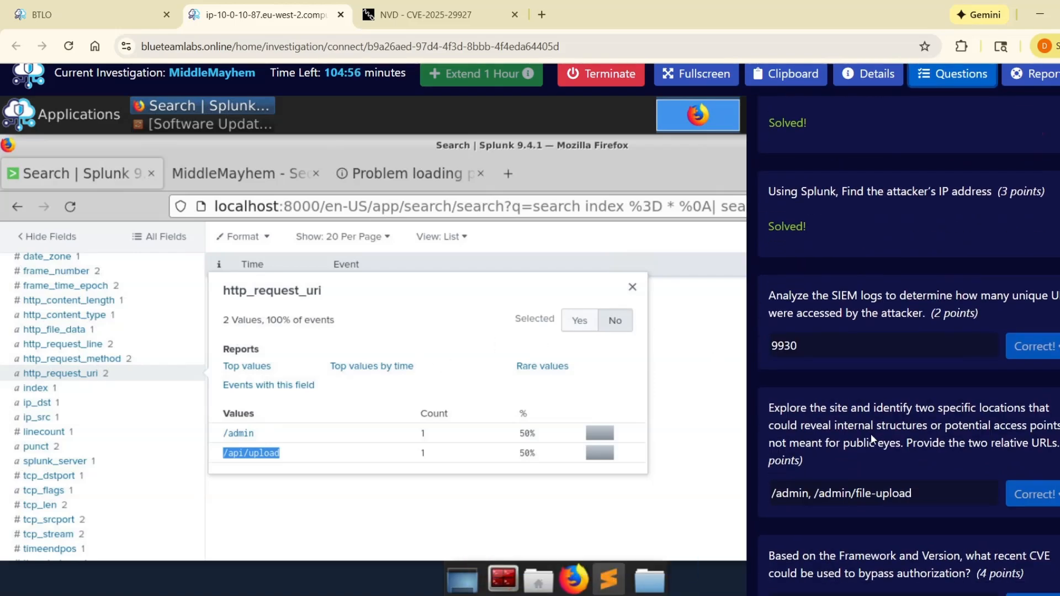
{"action": "scroll", "coordinate": [809, 459], "scroll_direction": "down", "scroll_amount": 5}
{"action": "left_click", "coordinate": [959, 411]}
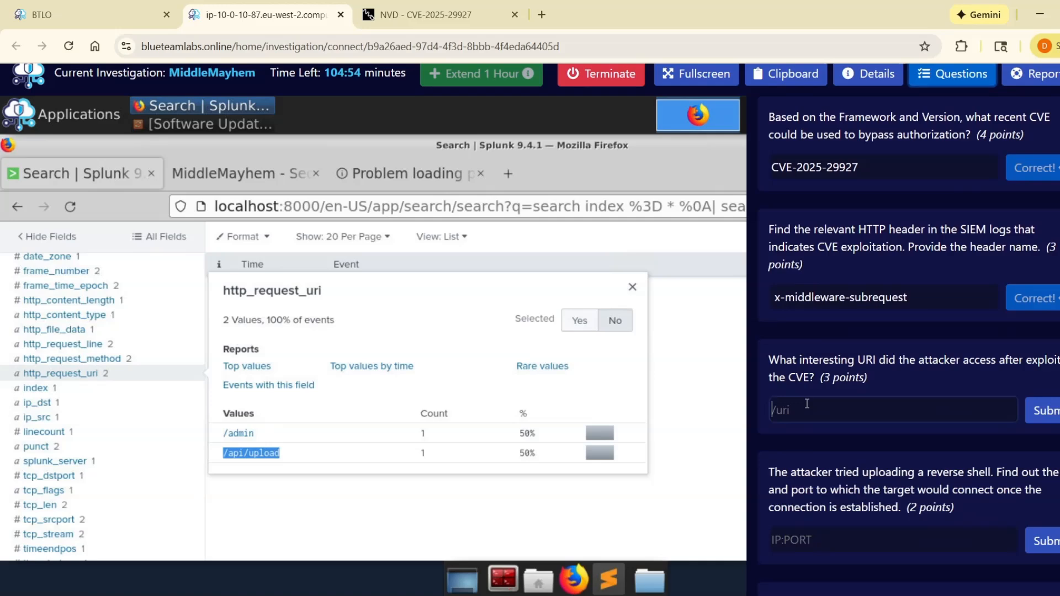
{"action": "key", "text": "ctrl+v"}
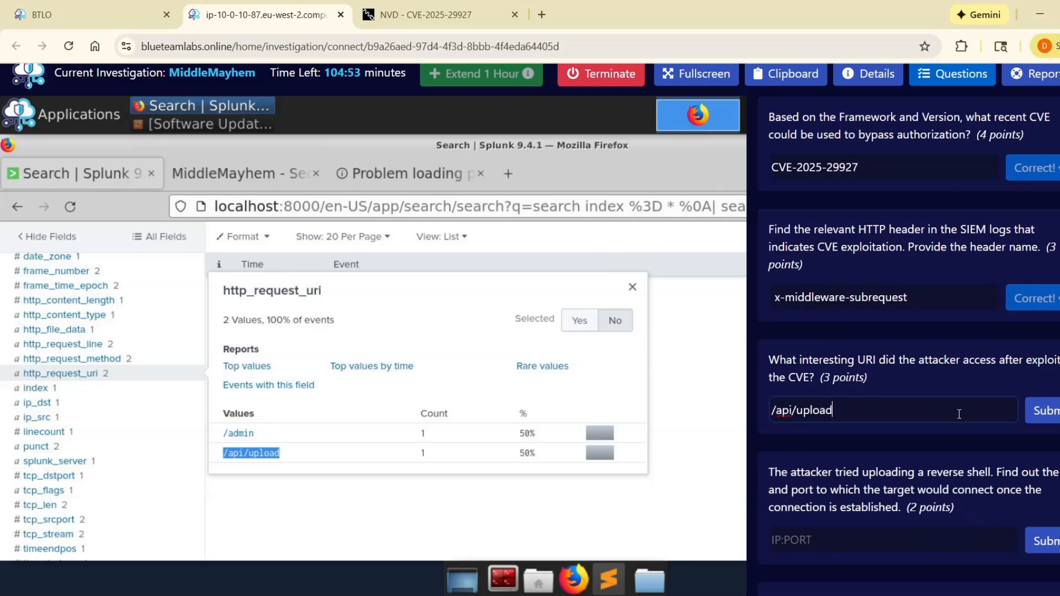
{"action": "left_click", "coordinate": [1045, 411]}
{"action": "scroll", "coordinate": [919, 426], "scroll_direction": "down", "scroll_amount": 1}
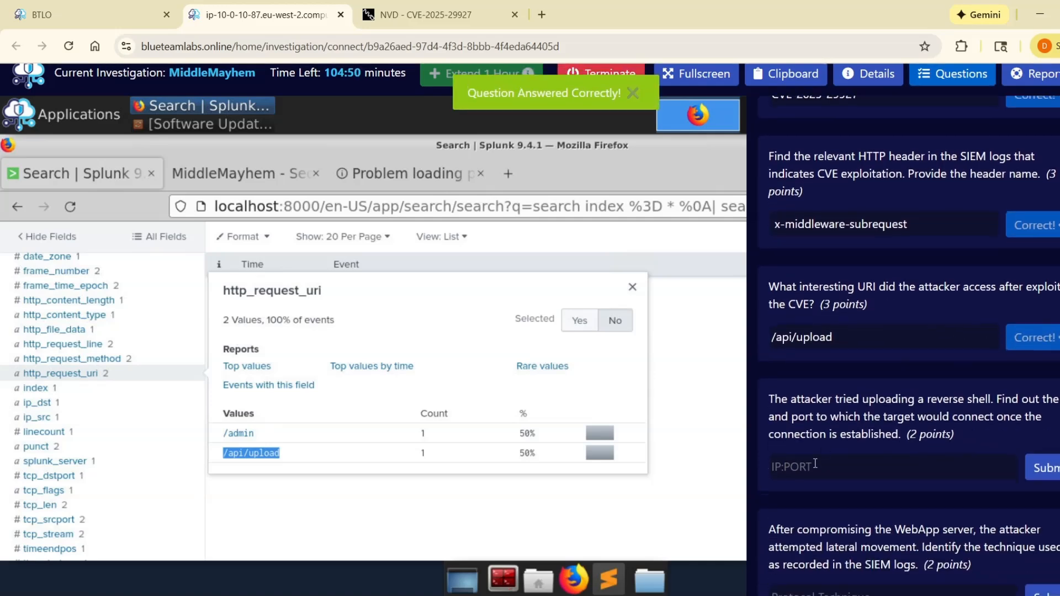
Step: Read the question asking for the IP and port that the attacker's reverse shell would connect to
{"action": "left_click", "coordinate": [346, 407]}
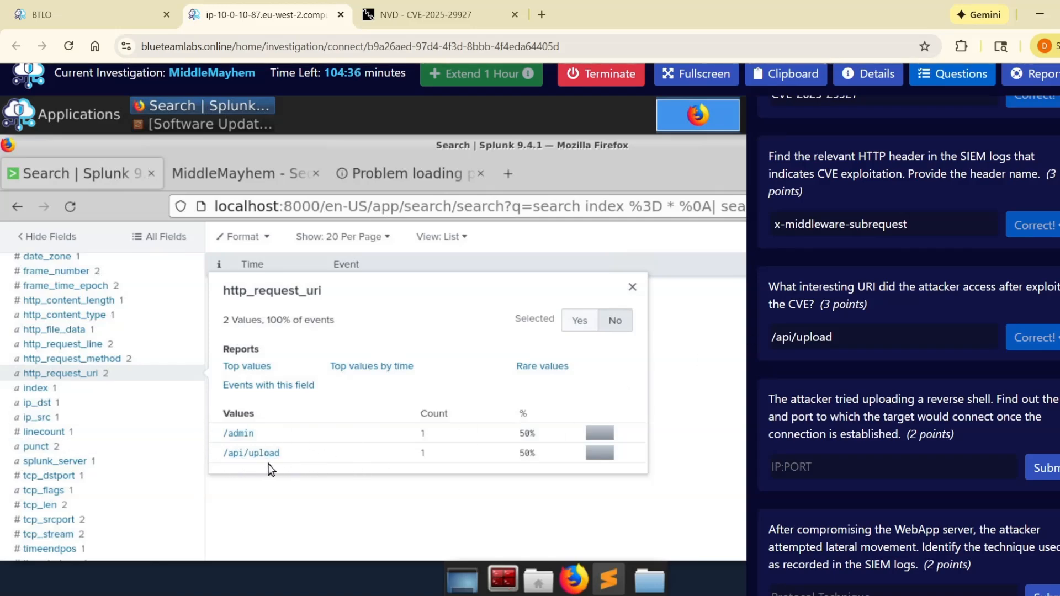
{"action": "scroll", "coordinate": [842, 435], "scroll_direction": "down", "scroll_amount": 1}
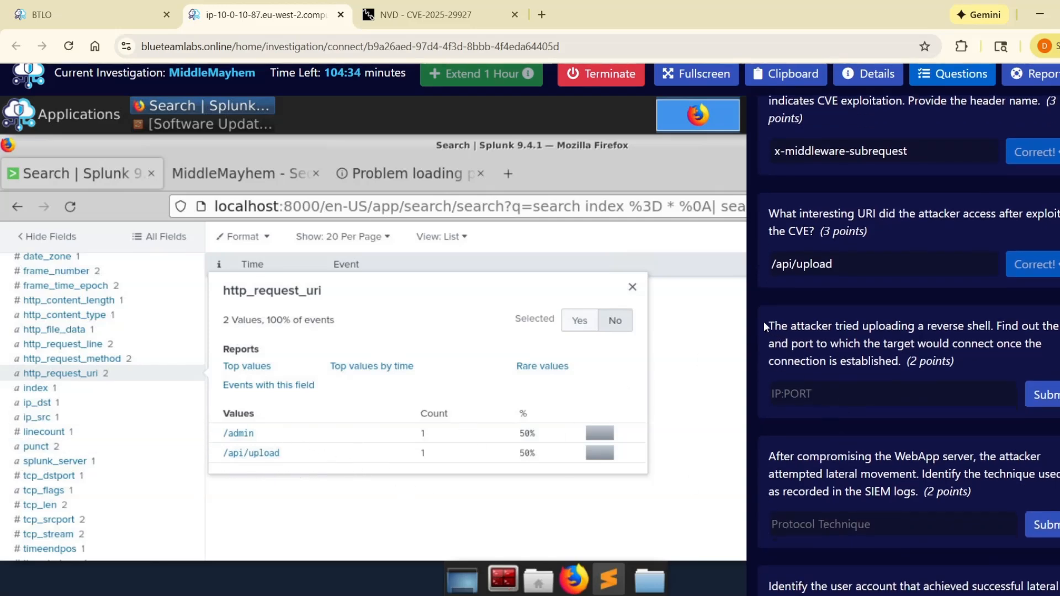
{"action": "left_click_drag", "start_coordinate": [766, 325], "coordinate": [901, 363]}
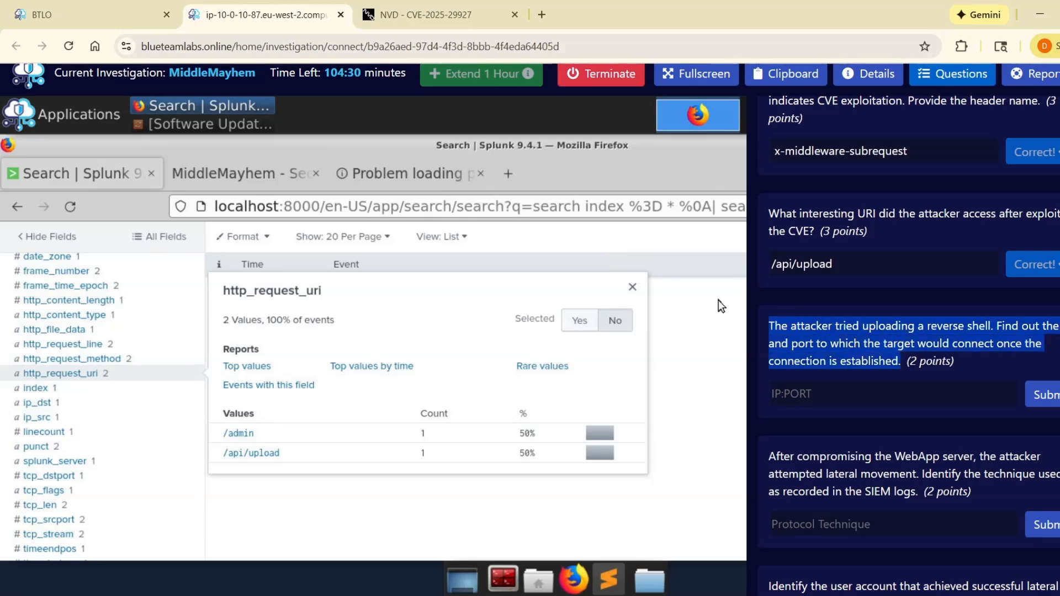
{"action": "scroll", "coordinate": [850, 389], "scroll_direction": "down", "scroll_amount": 1}
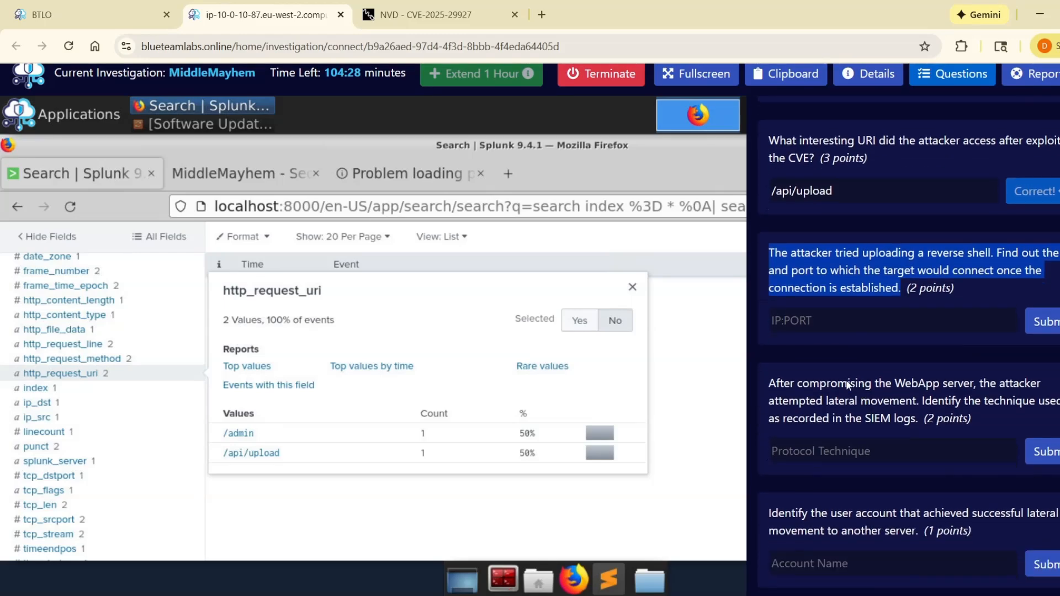
Step: Close the http_request_uri values, hide the questions and review the current query and its matching events
{"action": "left_click", "coordinate": [661, 241]}
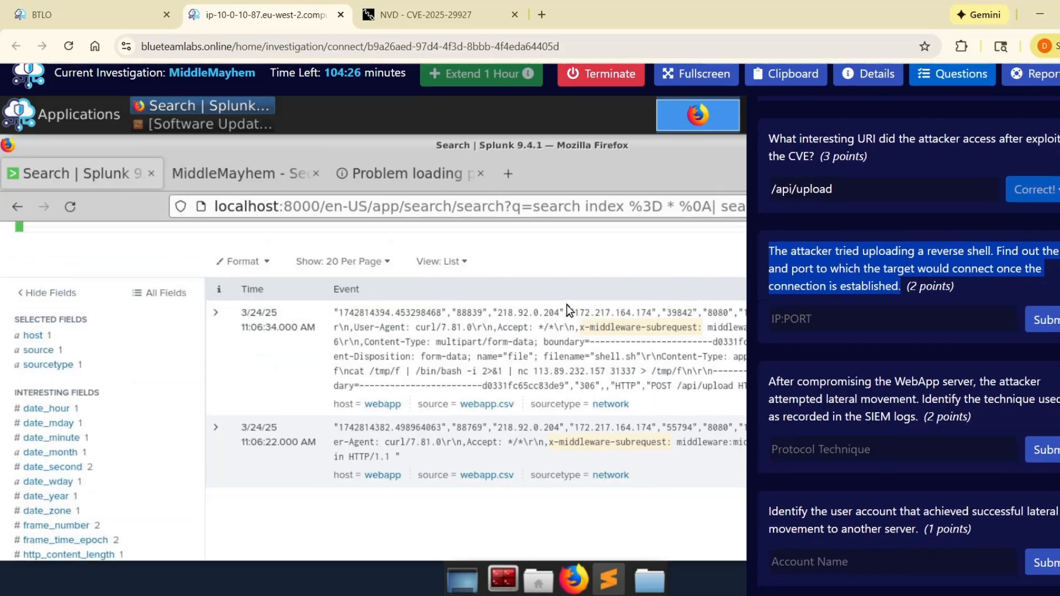
{"action": "scroll", "coordinate": [567, 305], "scroll_direction": "up", "scroll_amount": 3}
{"action": "scroll", "coordinate": [1049, 168], "scroll_direction": "up", "scroll_amount": 4}
{"action": "scroll", "coordinate": [1049, 168], "scroll_direction": "up", "scroll_amount": 5}
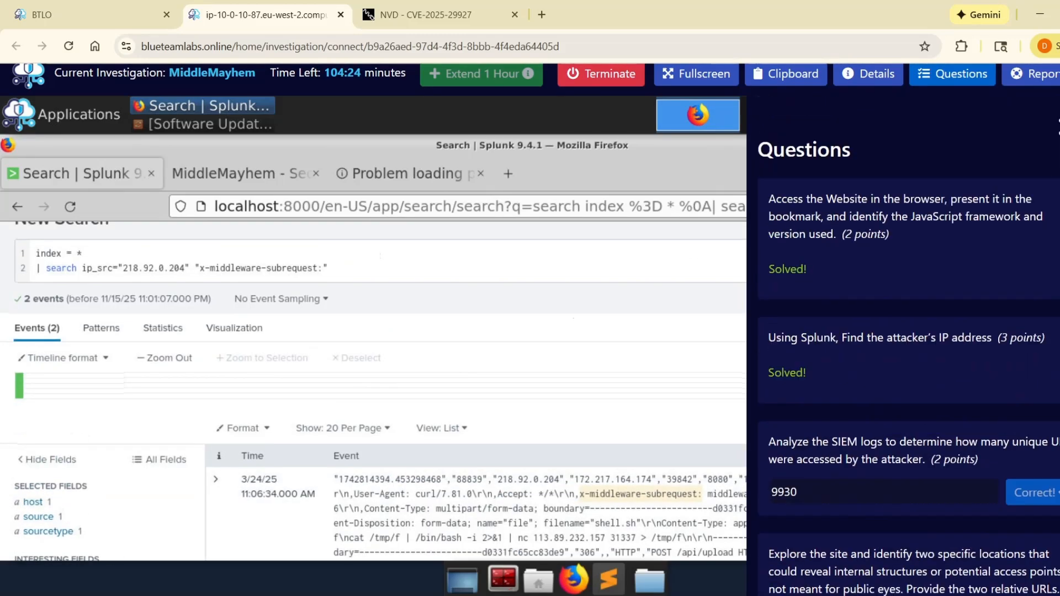
{"action": "left_click", "coordinate": [237, 280]}
{"action": "left_click", "coordinate": [199, 270], "text": "shift"}
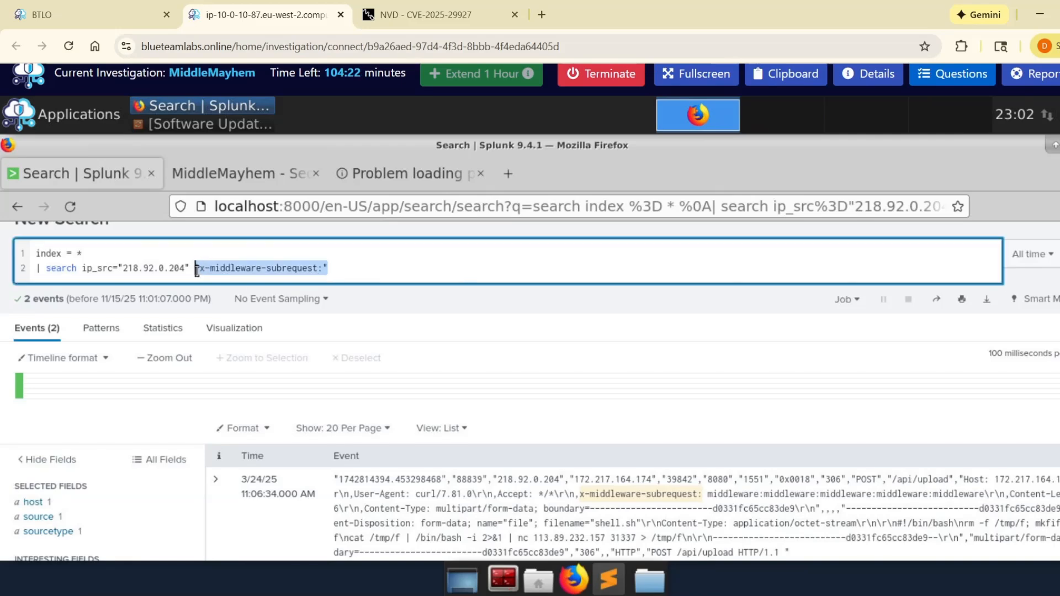
{"action": "scroll", "coordinate": [133, 412], "scroll_direction": "down", "scroll_amount": 5}
{"action": "scroll", "coordinate": [216, 365], "scroll_direction": "up", "scroll_amount": 4}
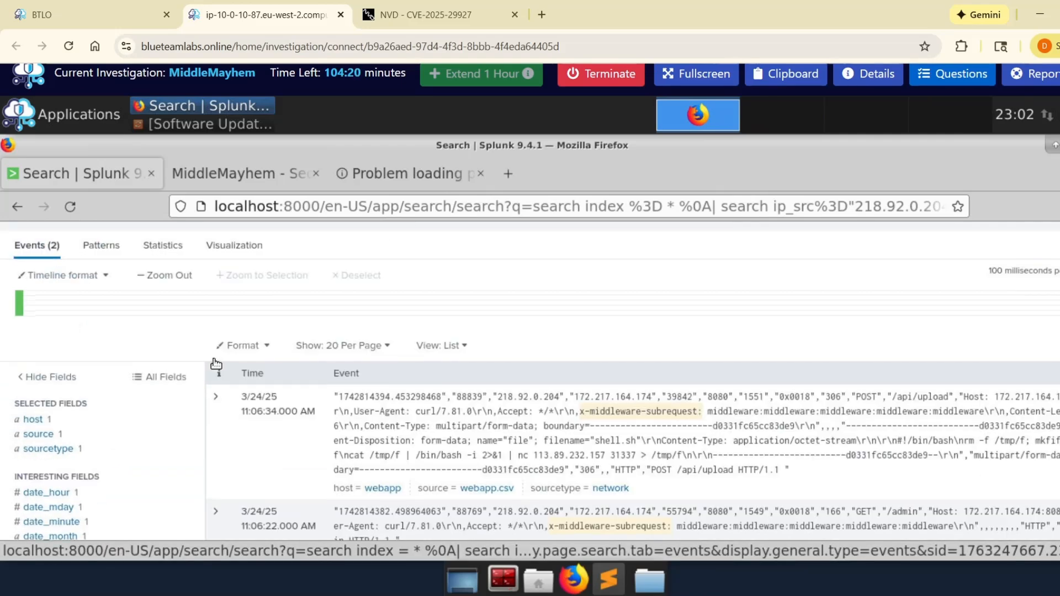
{"action": "scroll", "coordinate": [216, 365], "scroll_direction": "up", "scroll_amount": 3}
{"action": "scroll", "coordinate": [272, 360], "scroll_direction": "down", "scroll_amount": 5}
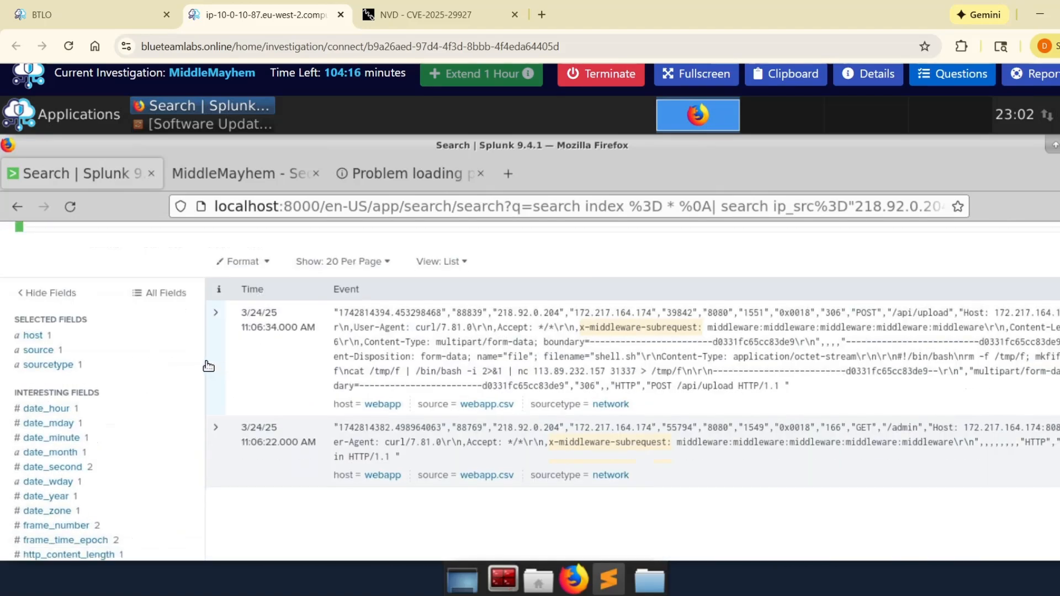
Step: Expand the 11:06:34 event, examine its shell.sh upload content and extracted fields, and collapse it again
{"action": "left_click", "coordinate": [218, 356]}
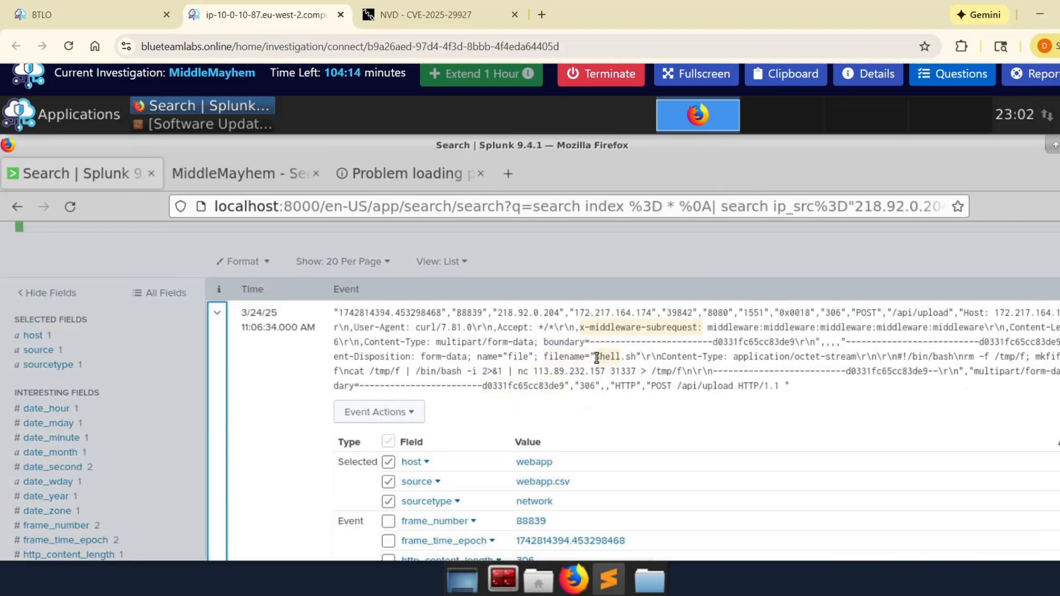
{"action": "left_click_drag", "start_coordinate": [597, 358], "coordinate": [641, 358]}
{"action": "left_click", "coordinate": [664, 414]}
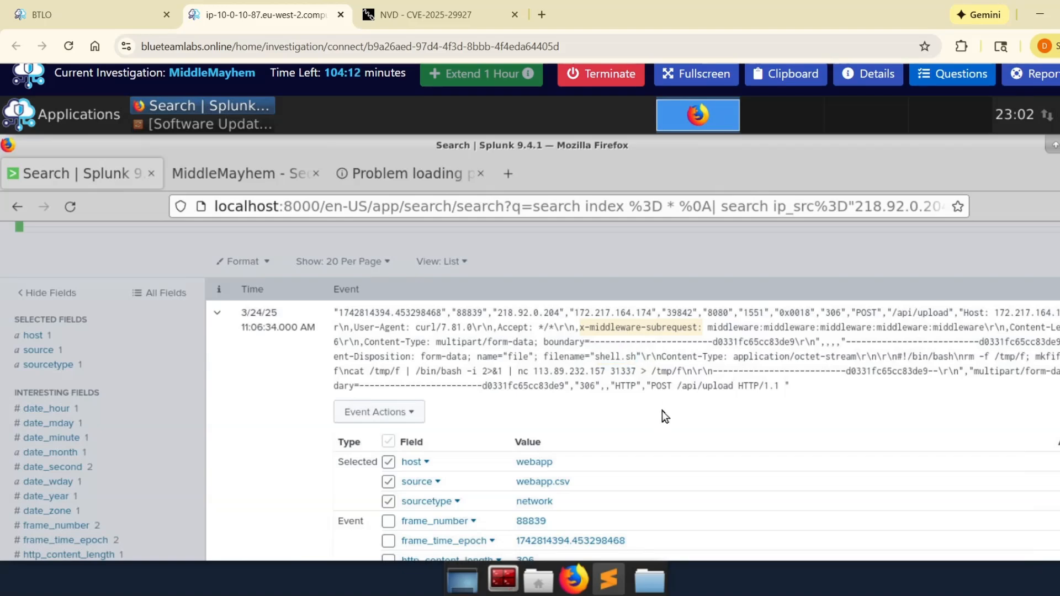
{"action": "scroll", "coordinate": [662, 413], "scroll_direction": "down", "scroll_amount": 10}
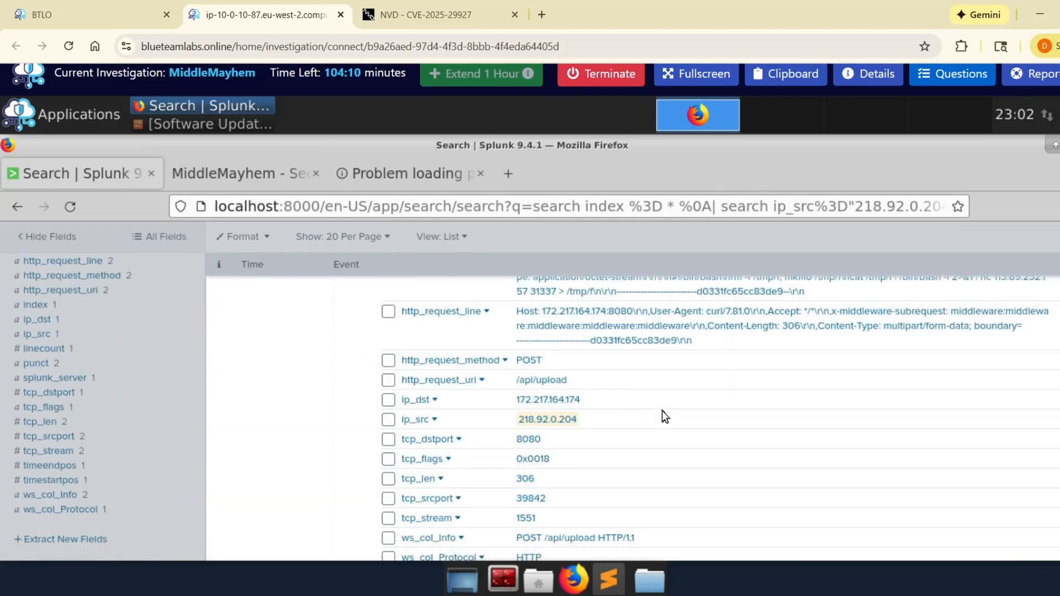
{"action": "scroll", "coordinate": [662, 413], "scroll_direction": "down", "scroll_amount": 3}
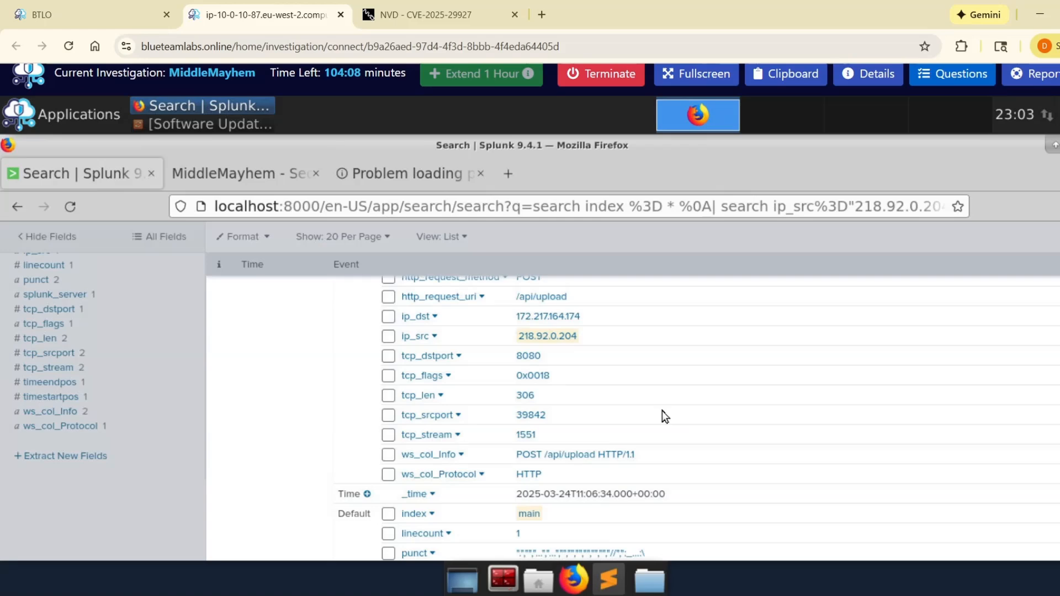
{"action": "scroll", "coordinate": [662, 411], "scroll_direction": "up", "scroll_amount": 12}
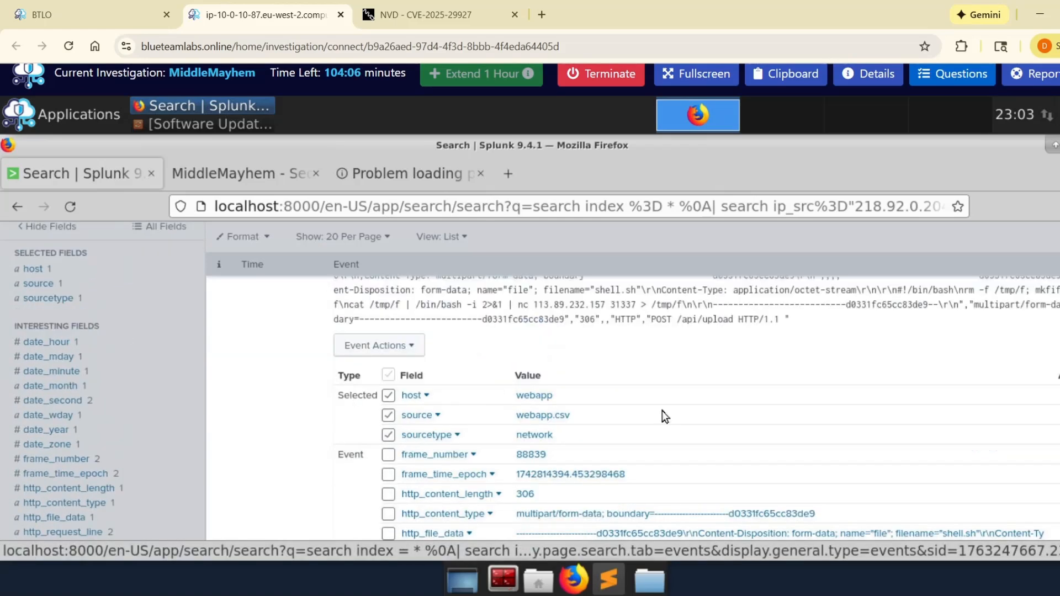
{"action": "scroll", "coordinate": [662, 411], "scroll_direction": "up", "scroll_amount": 5}
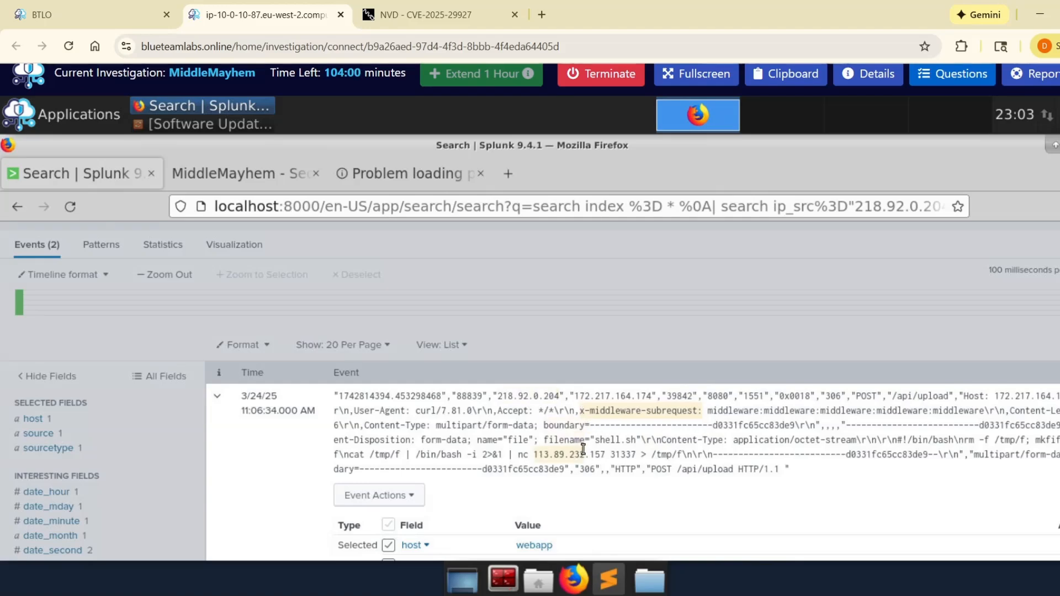
{"action": "scroll", "coordinate": [339, 334], "scroll_direction": "up", "scroll_amount": 3}
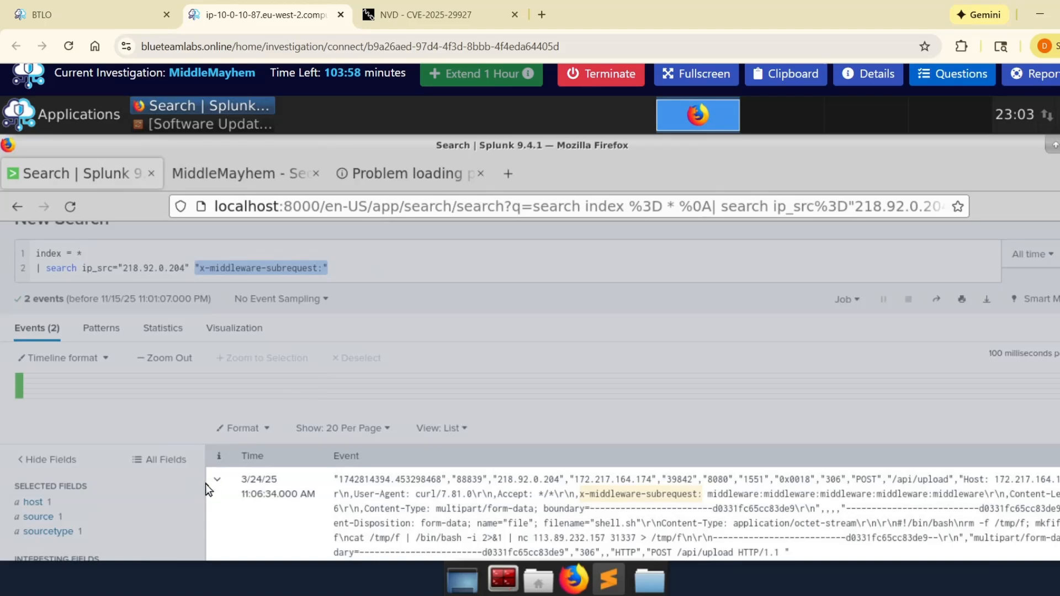
{"action": "left_click", "coordinate": [215, 489]}
Step: Replace the "x-middleware-subrequest:" term in the query with shell.sh, keeping the ip_src filter, and run the search
{"action": "left_click_drag", "start_coordinate": [340, 266], "coordinate": [195, 269]}
{"action": "left_click_drag", "start_coordinate": [339, 269], "coordinate": [196, 270]}
{"action": "key", "text": "BackSpace"}
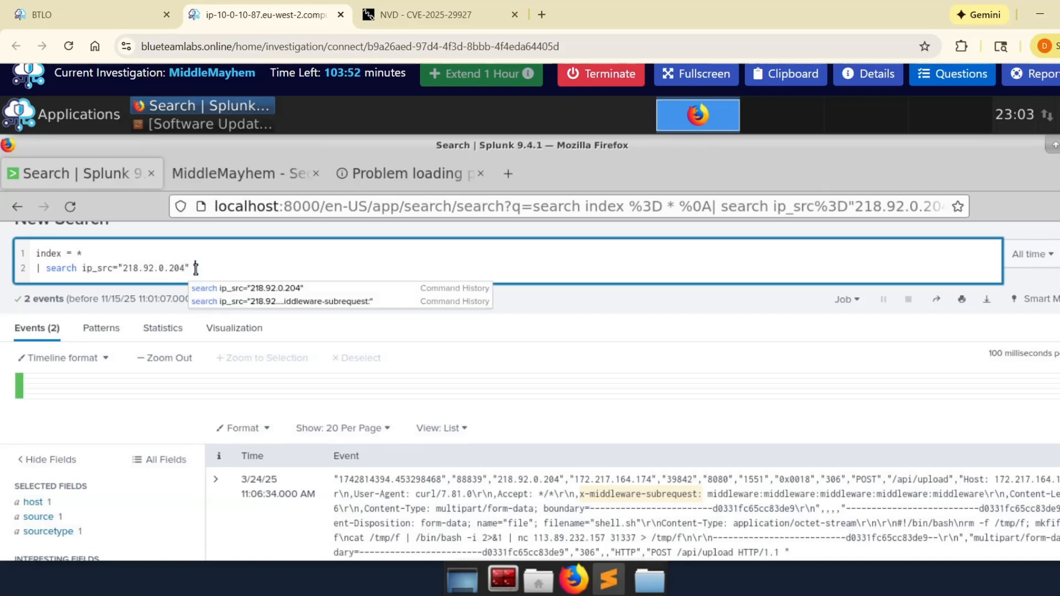
{"action": "type", "text": "she"}
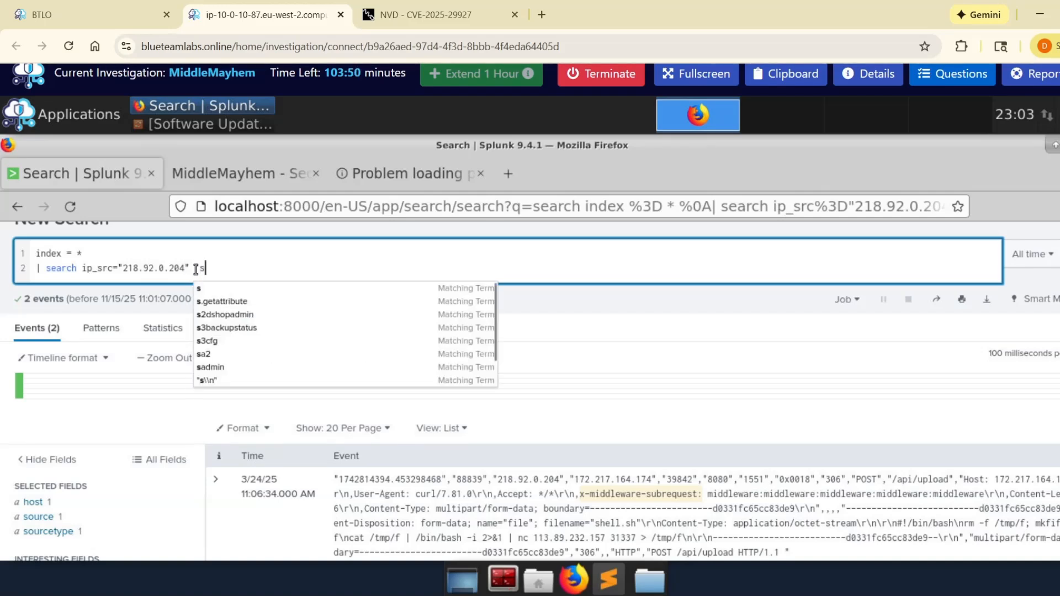
{"action": "key", "text": "BackSpace"}
{"action": "key", "text": "BackSpace"}
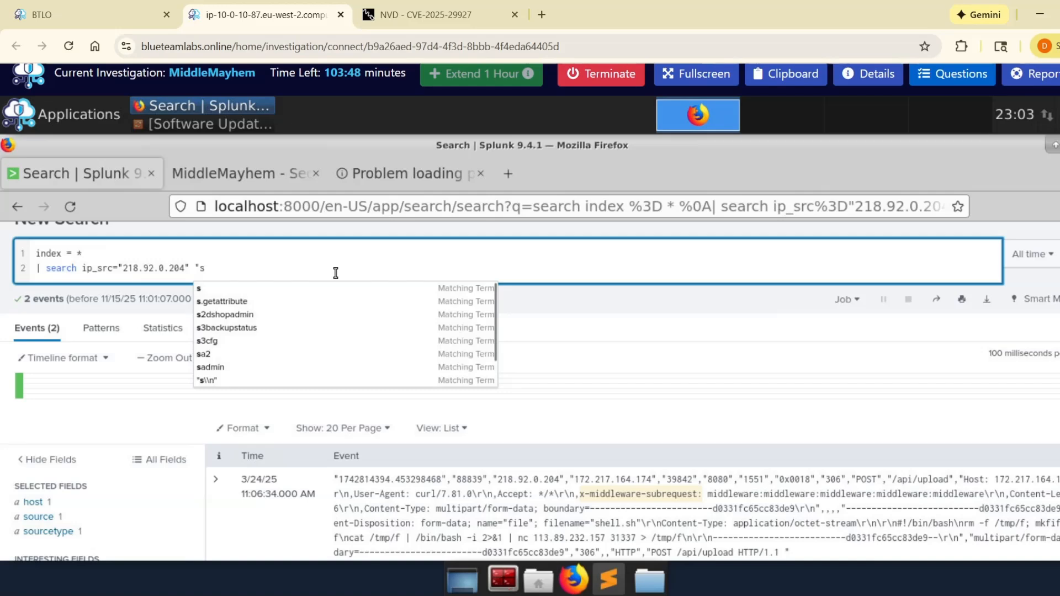
{"action": "type", "text": "hell"}
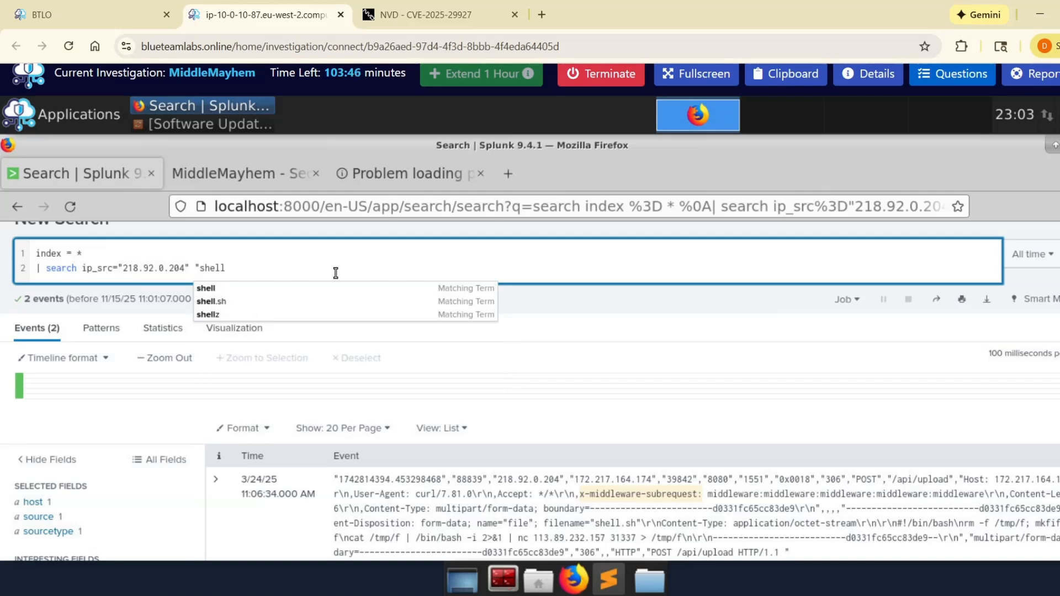
{"action": "left_click", "coordinate": [249, 301]}
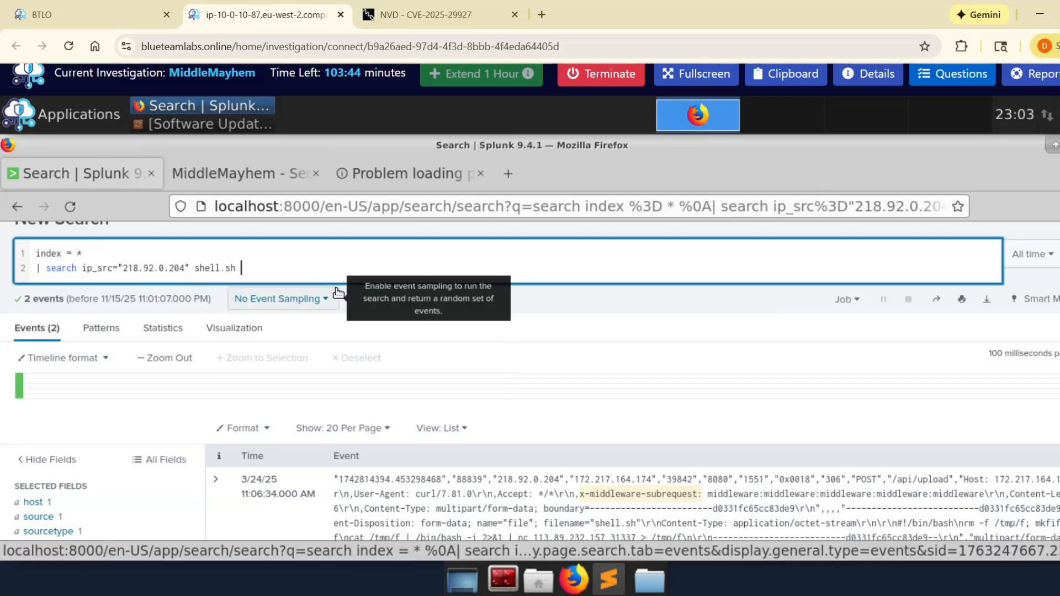
{"action": "key", "text": "Return"}
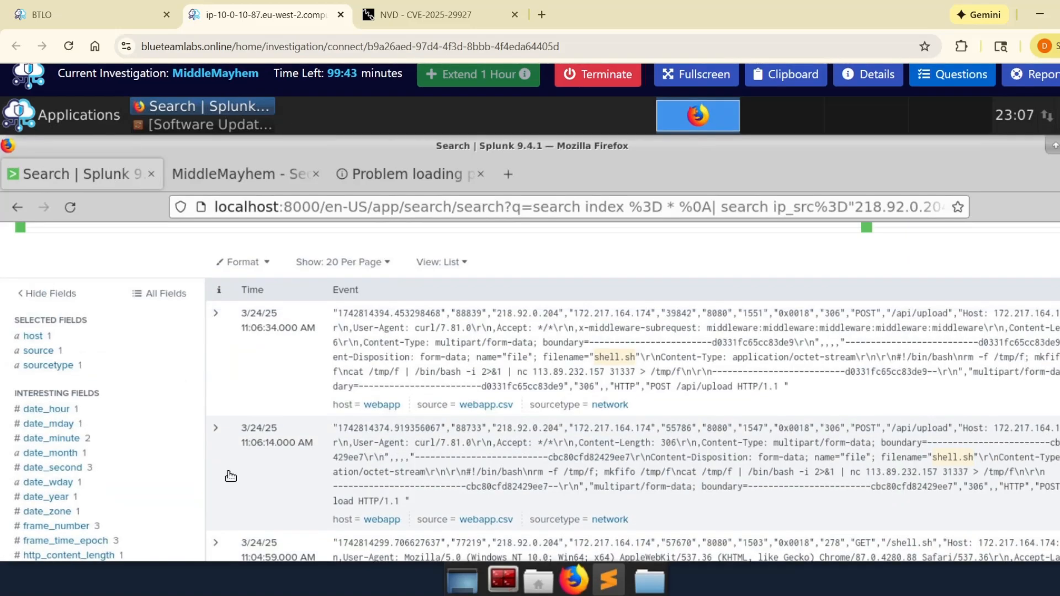
Step: Expand the 11:06:14 event and examine its destination IP and the netcat command in the uploaded shell.sh
{"action": "left_click", "coordinate": [231, 474]}
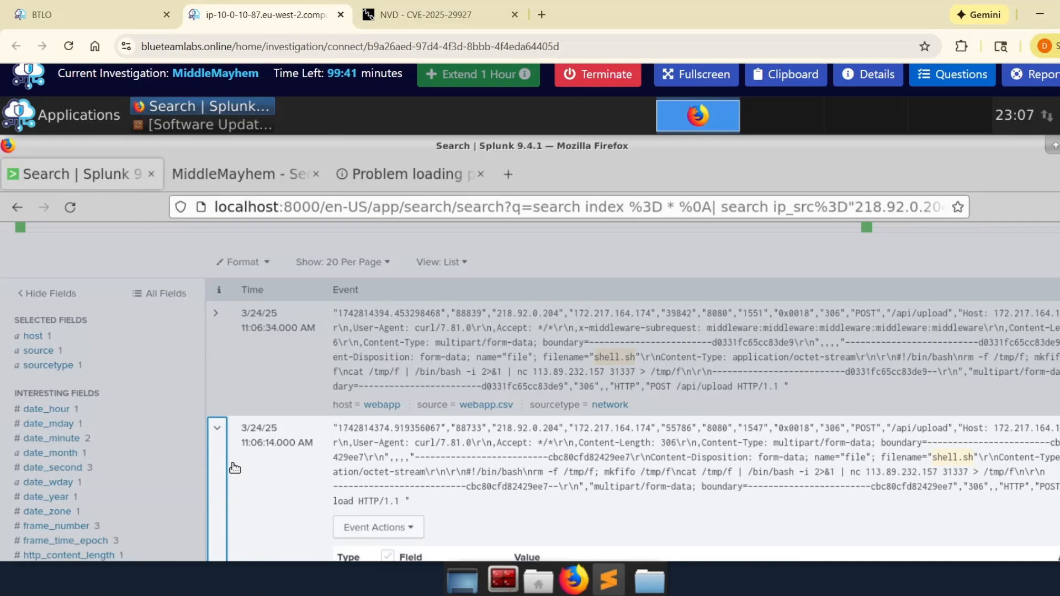
{"action": "scroll", "coordinate": [235, 467], "scroll_direction": "down", "scroll_amount": 1}
{"action": "scroll", "coordinate": [234, 467], "scroll_direction": "up", "scroll_amount": 1}
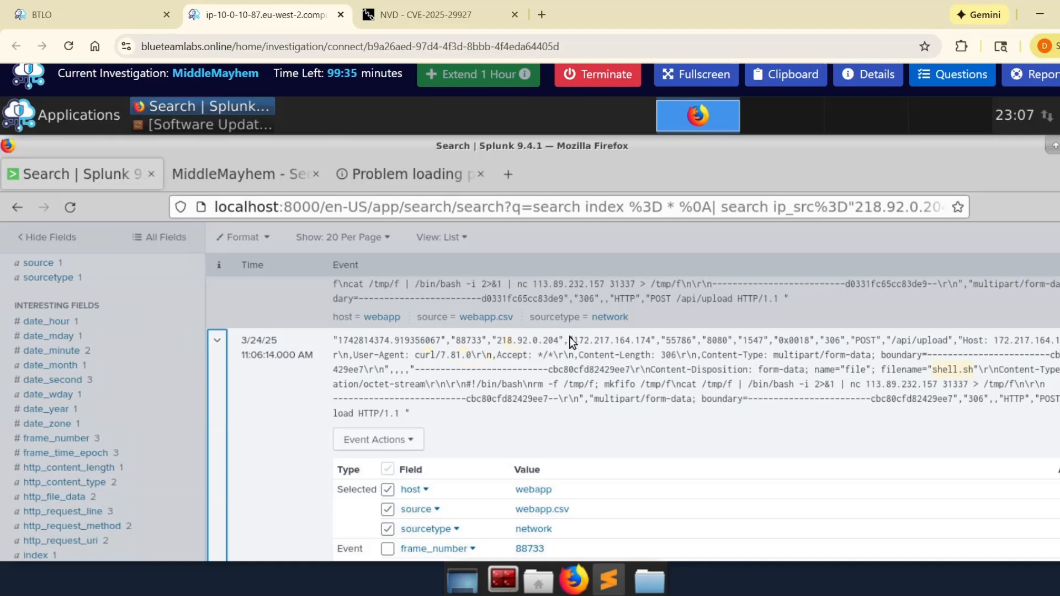
{"action": "left_click_drag", "start_coordinate": [573, 340], "coordinate": [653, 340]}
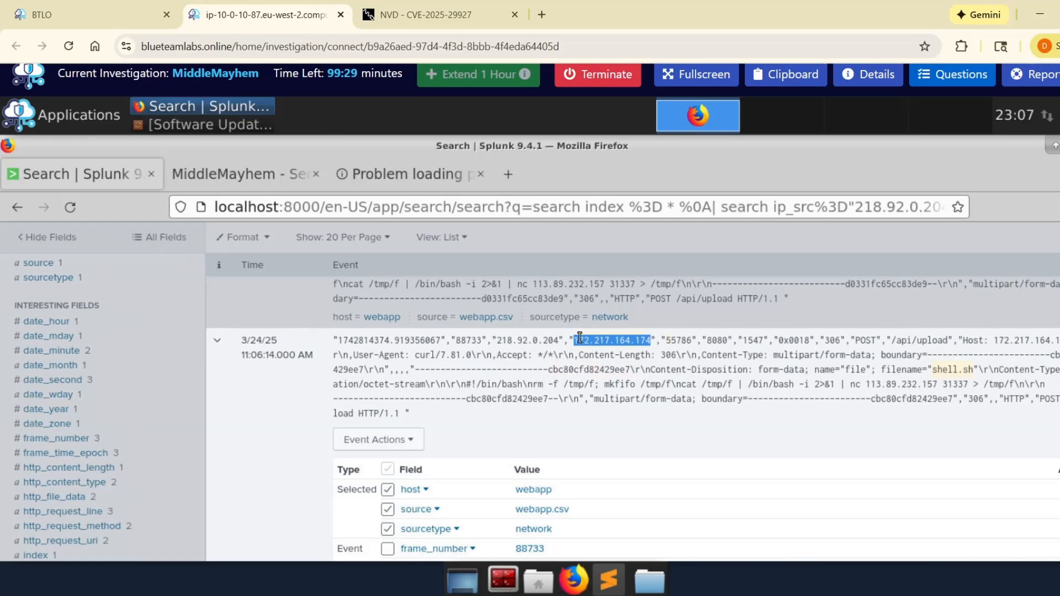
{"action": "left_click", "coordinate": [814, 411]}
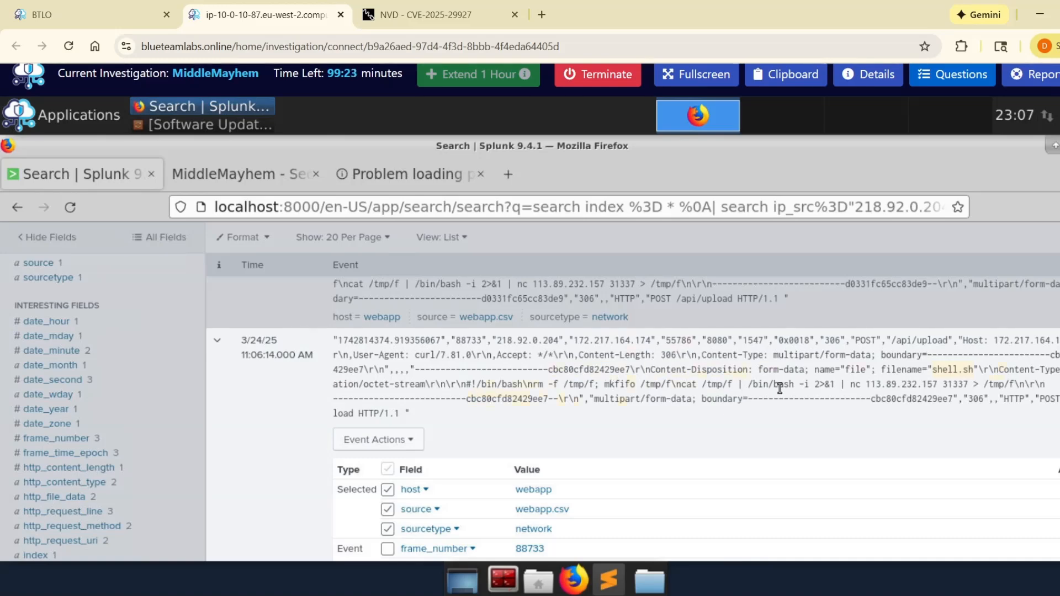
{"action": "left_click_drag", "start_coordinate": [850, 385], "coordinate": [963, 384]}
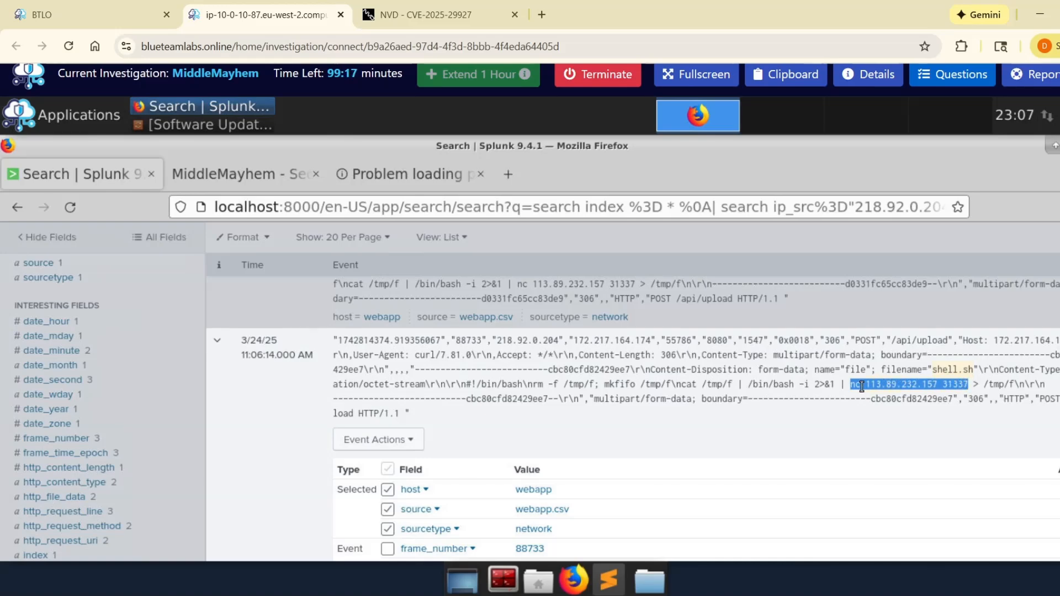
{"action": "left_click", "coordinate": [877, 385]}
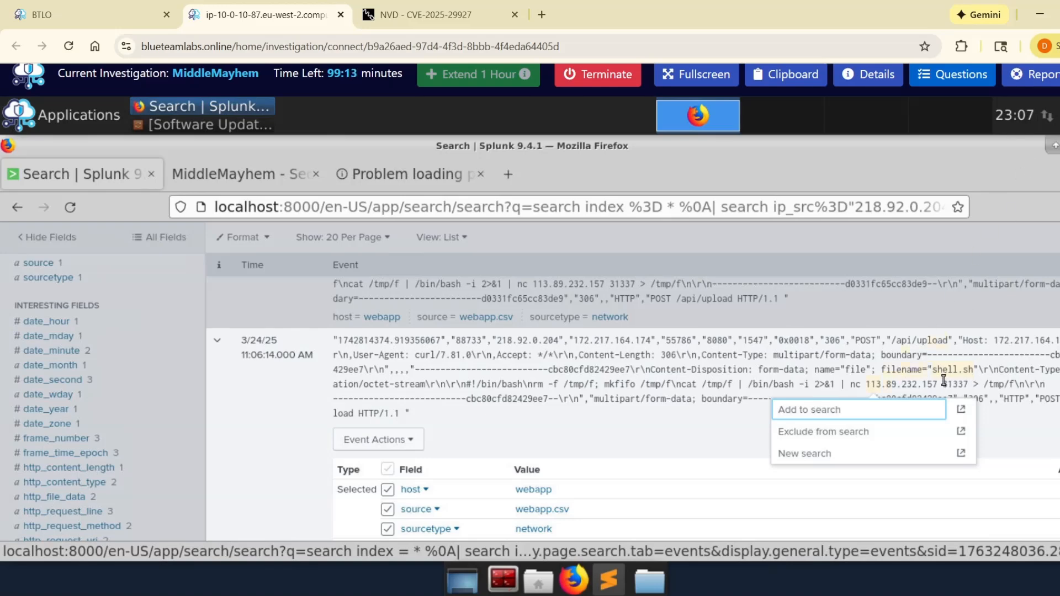
{"action": "left_click", "coordinate": [958, 74]}
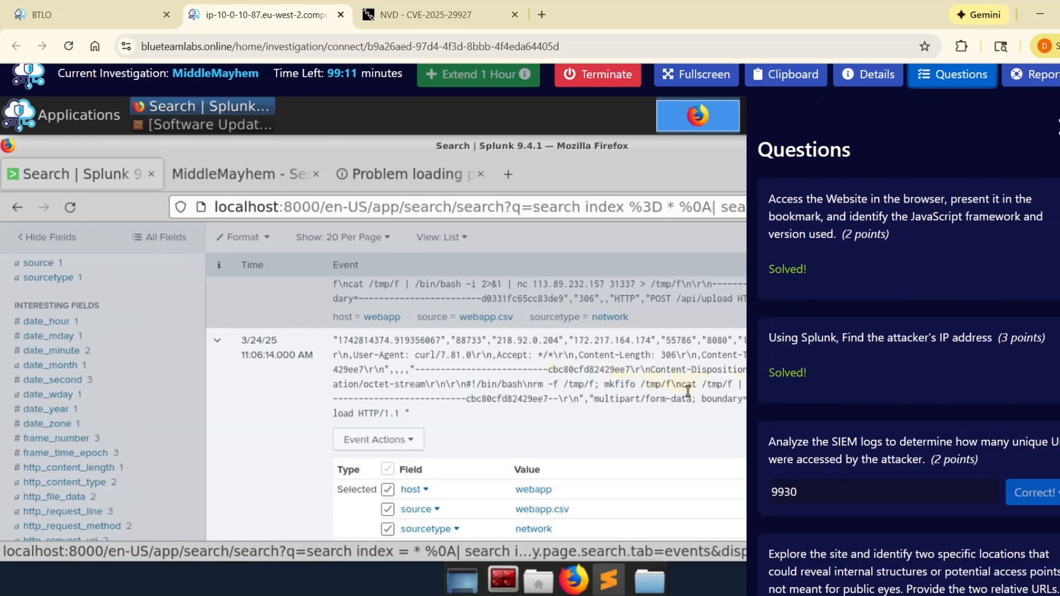
{"action": "left_click", "coordinate": [689, 390]}
{"action": "left_click", "coordinate": [1058, 127]}
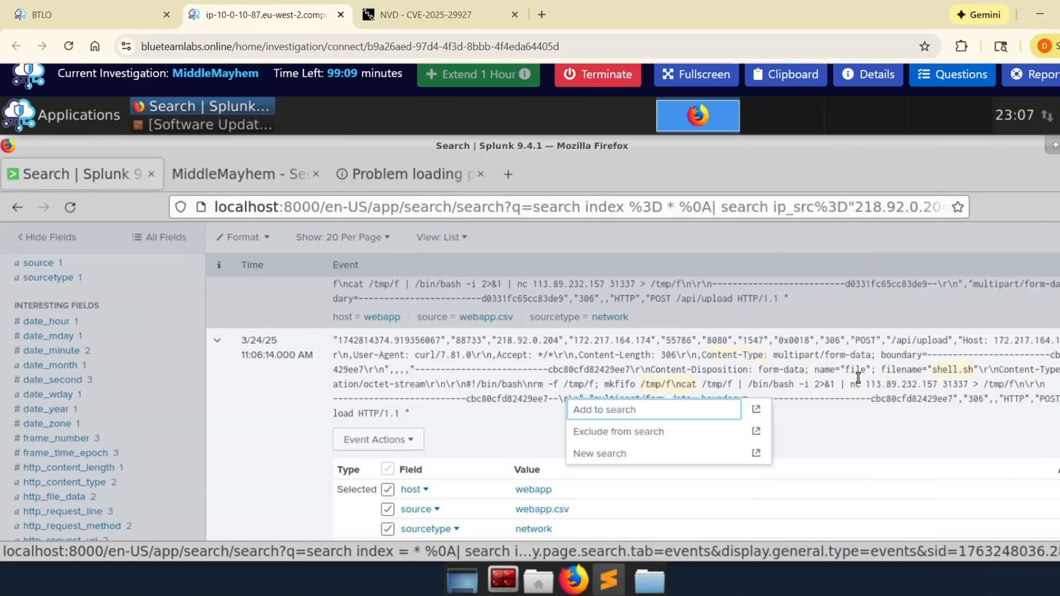
Step: Copy 113.89.232.157 from the event's netcat command into the reverse shell IP:PORT answer, followed by a colon
{"action": "left_click_drag", "start_coordinate": [923, 381], "coordinate": [945, 385]}
{"action": "key", "text": "ctrl+c"}
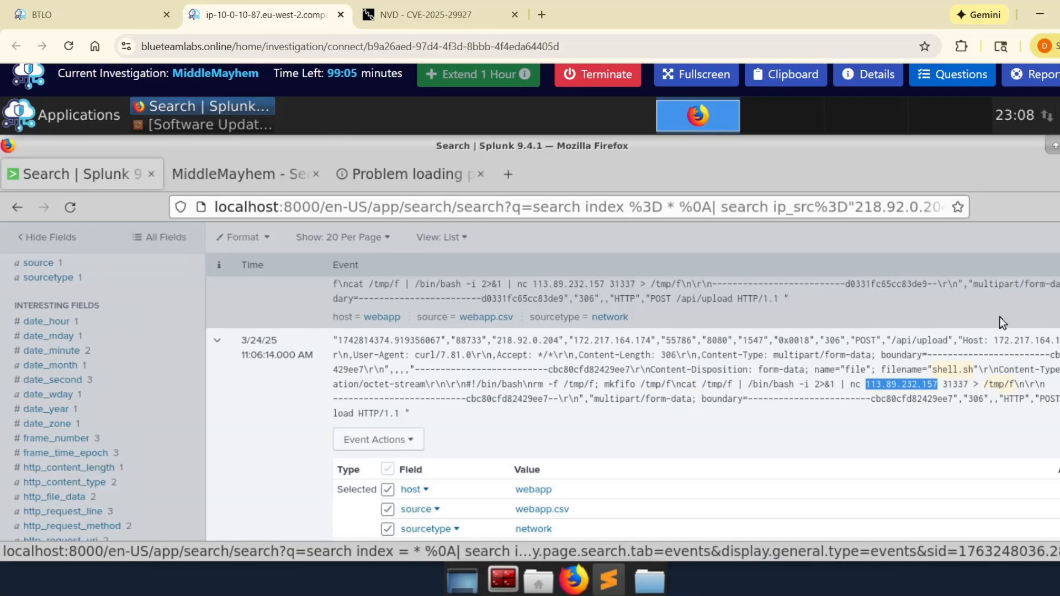
{"action": "left_click", "coordinate": [955, 74]}
{"action": "scroll", "coordinate": [883, 387], "scroll_direction": "down", "scroll_amount": 10}
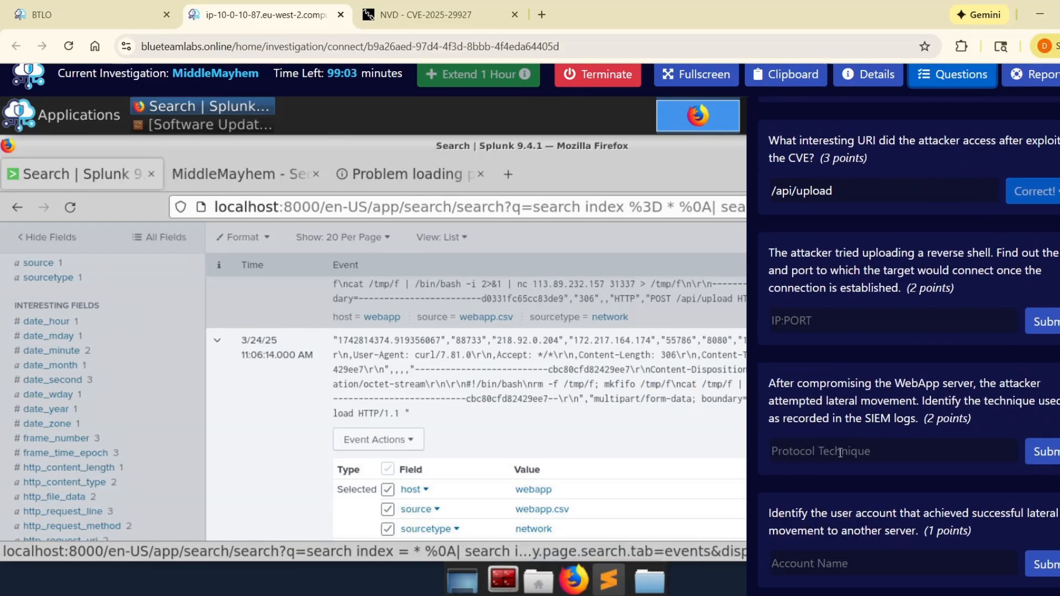
{"action": "left_click", "coordinate": [911, 321]}
{"action": "key", "text": "ctrl+v"}
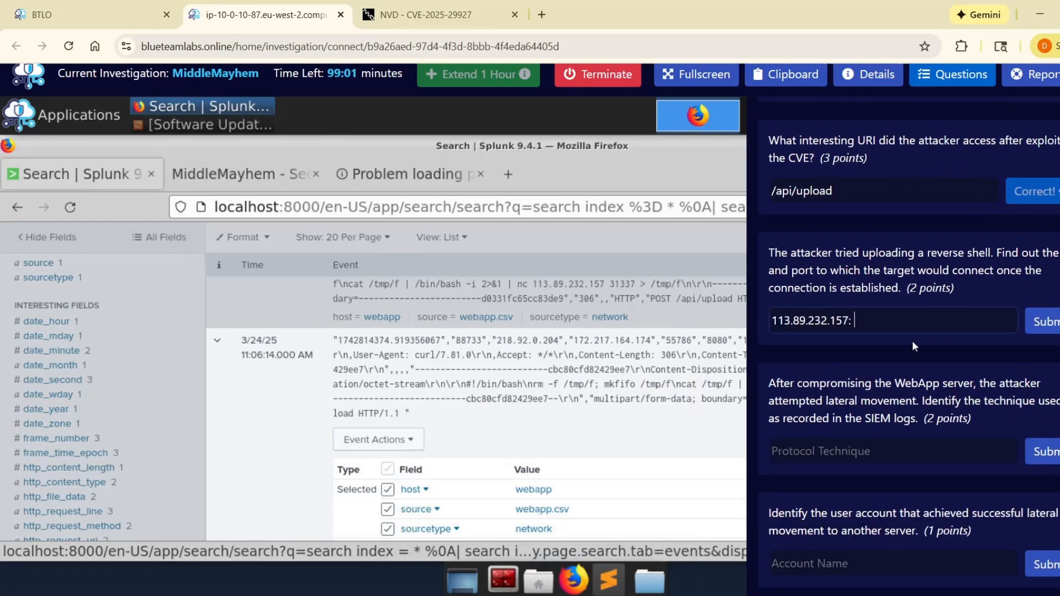
Step: Copy port 31337 from the event's netcat command to complete the reverse shell IP:PORT answer, and submit it
{"action": "left_click", "coordinate": [955, 74]}
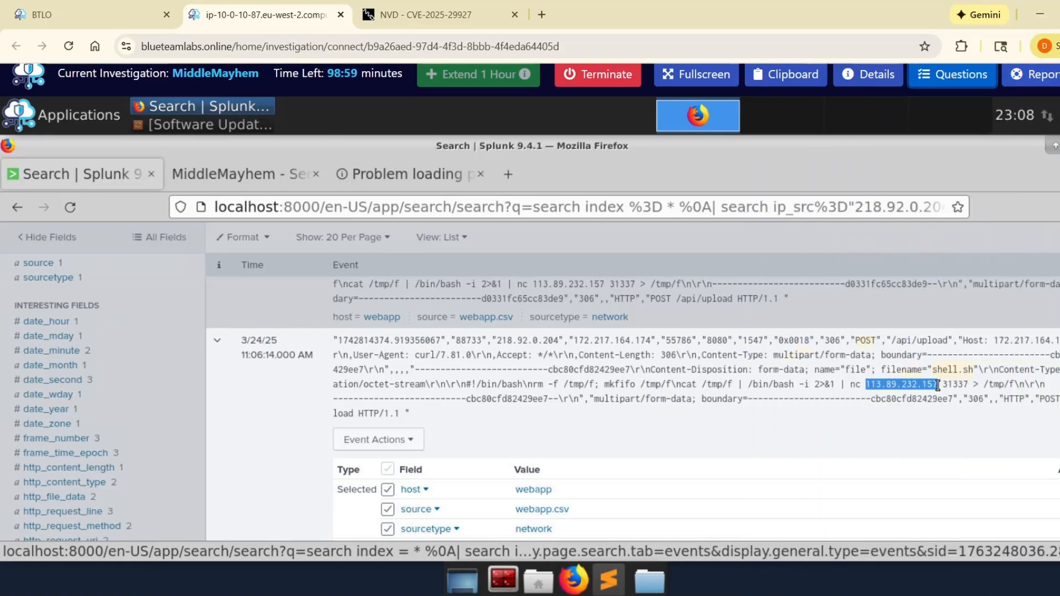
{"action": "left_click_drag", "start_coordinate": [943, 384], "coordinate": [972, 383]}
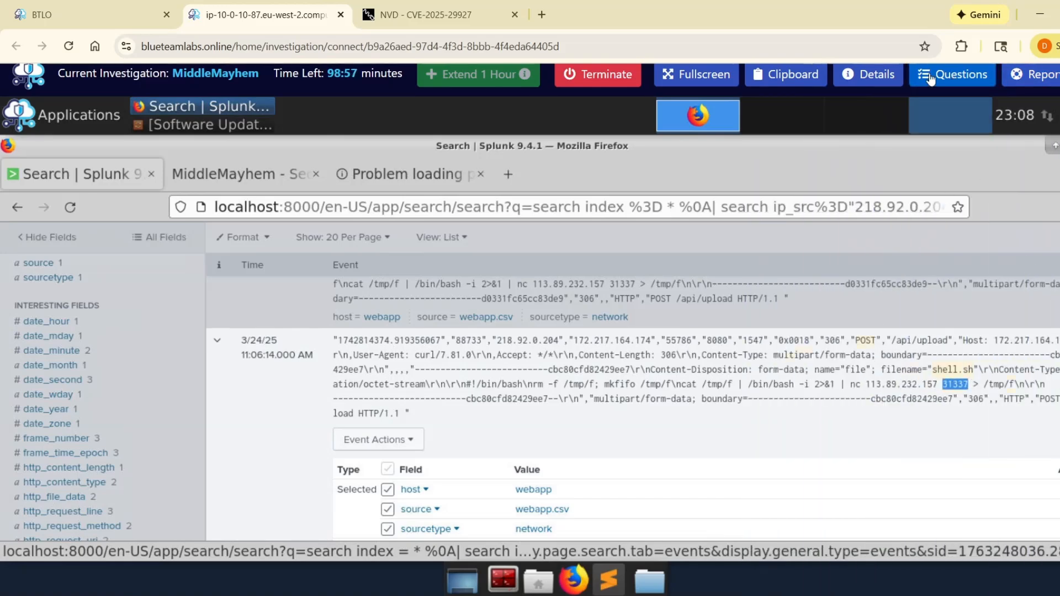
{"action": "key", "text": "ctrl+c"}
{"action": "left_click", "coordinate": [955, 74]}
{"action": "scroll", "coordinate": [867, 466], "scroll_direction": "down", "scroll_amount": 15}
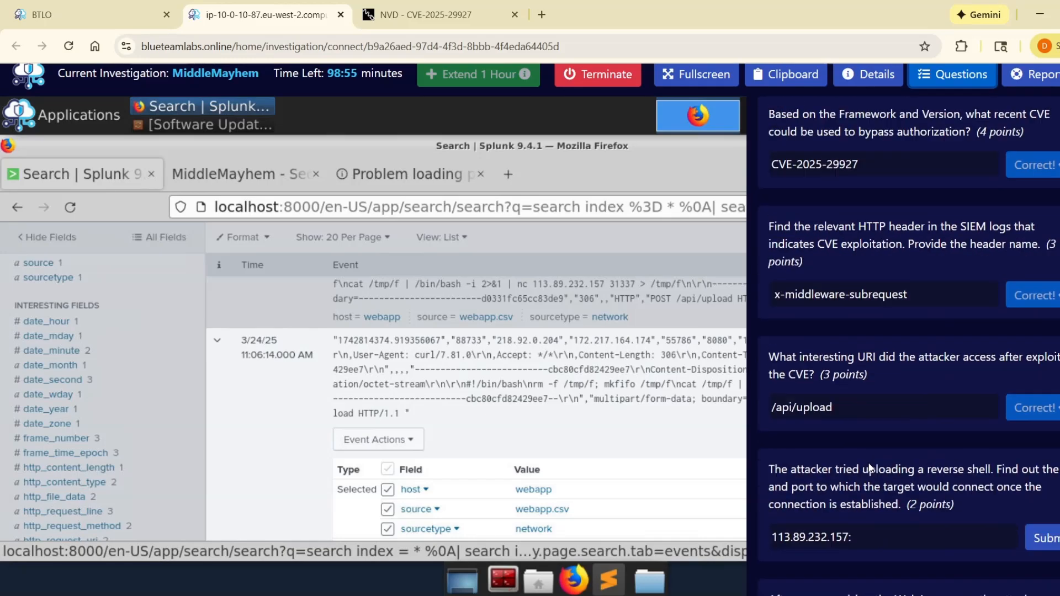
{"action": "left_click", "coordinate": [877, 316]}
{"action": "key", "text": "ctrl+v"}
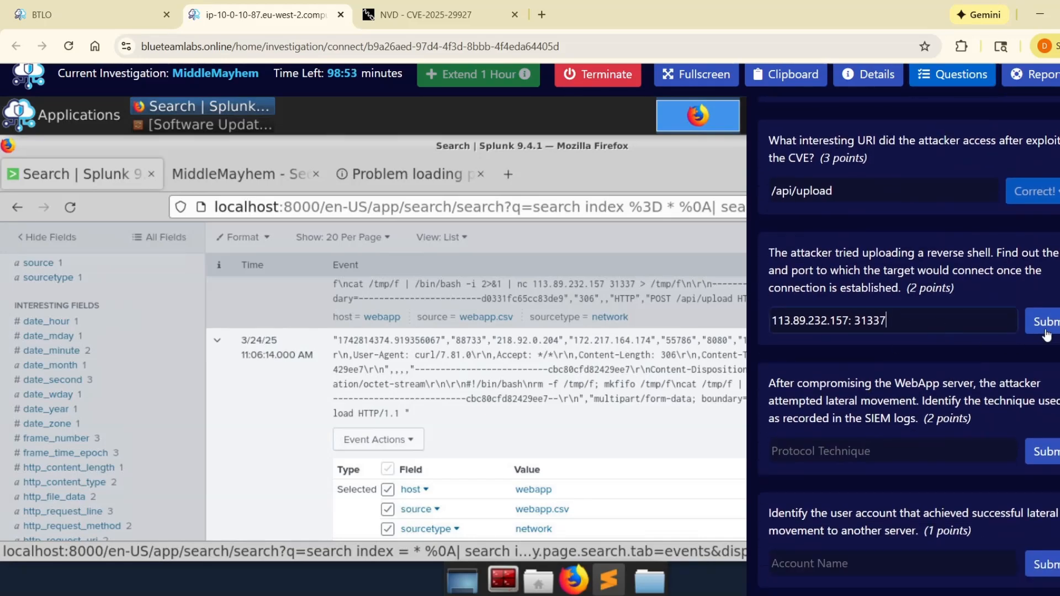
{"action": "key", "text": "Return"}
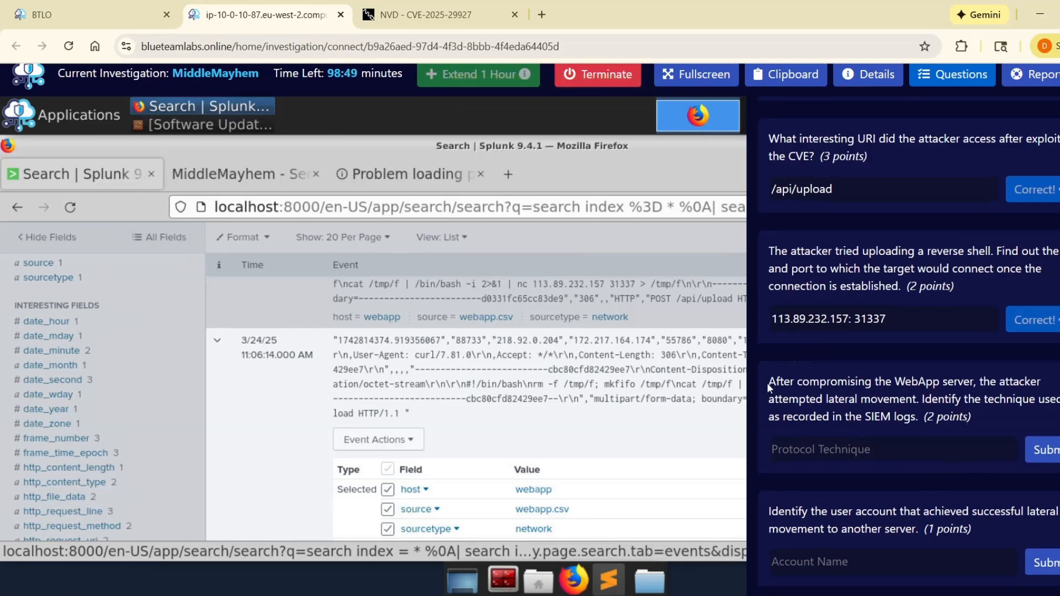
Step: Read the question about the lateral movement technique recorded in the SIEM logs and review the previously answered questions
{"action": "left_click_drag", "start_coordinate": [766, 383], "coordinate": [970, 415]}
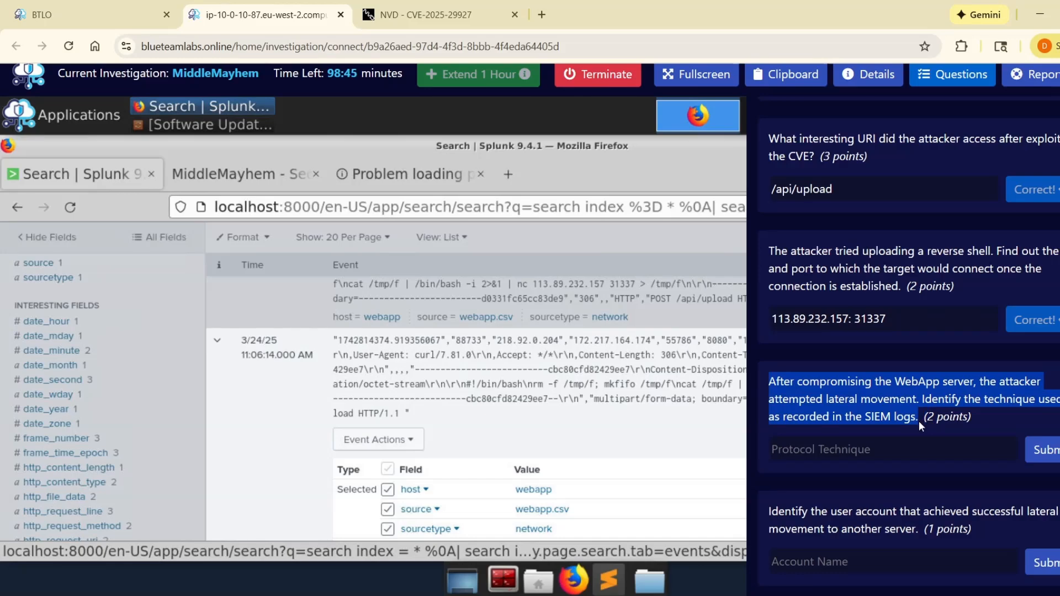
{"action": "scroll", "coordinate": [942, 209], "scroll_direction": "up", "scroll_amount": 9}
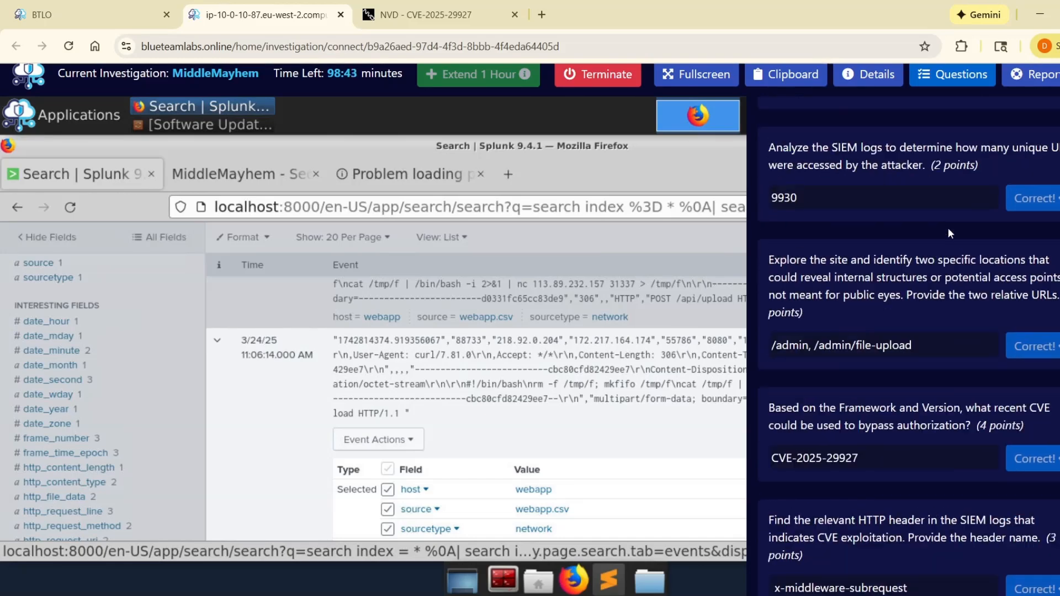
{"action": "scroll", "coordinate": [895, 254], "scroll_direction": "down", "scroll_amount": 8}
{"action": "scroll", "coordinate": [849, 290], "scroll_direction": "down", "scroll_amount": 1}
{"action": "scroll", "coordinate": [904, 375], "scroll_direction": "up", "scroll_amount": 11}
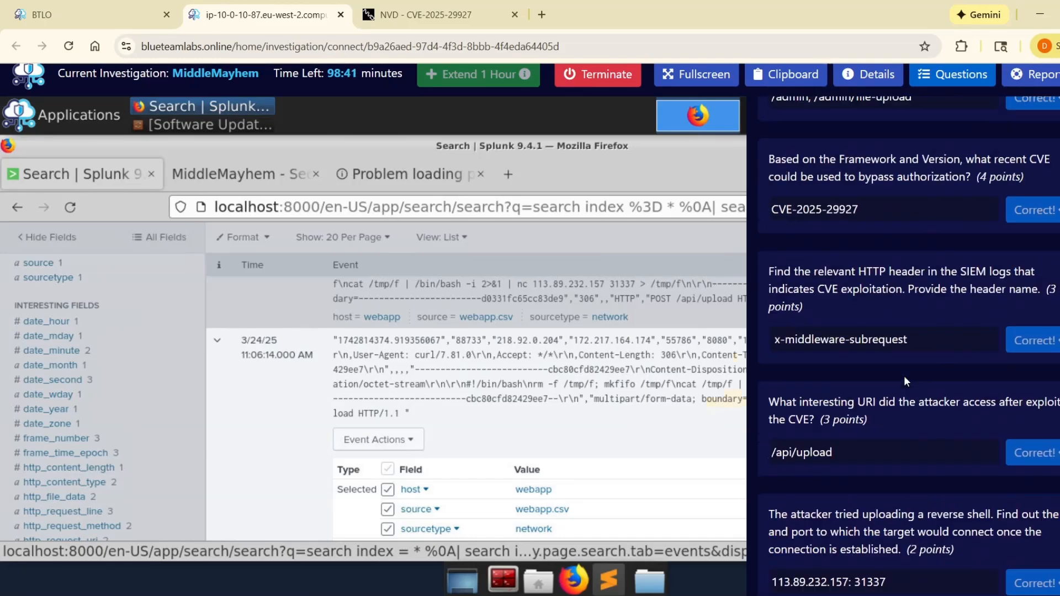
{"action": "left_click", "coordinate": [1058, 148]}
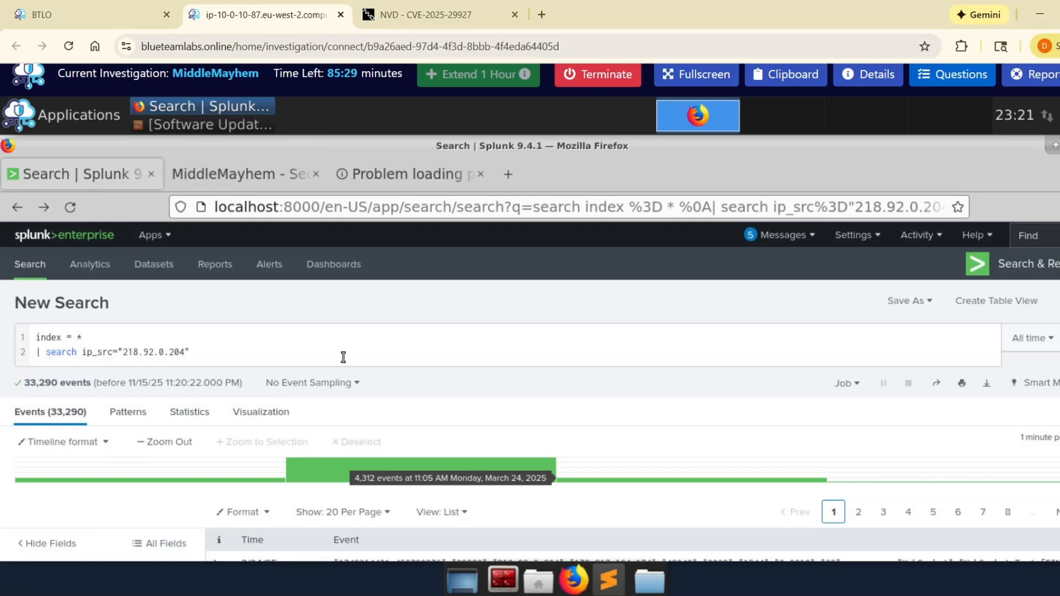
{"action": "scroll", "coordinate": [334, 348], "scroll_direction": "down", "scroll_amount": 3}
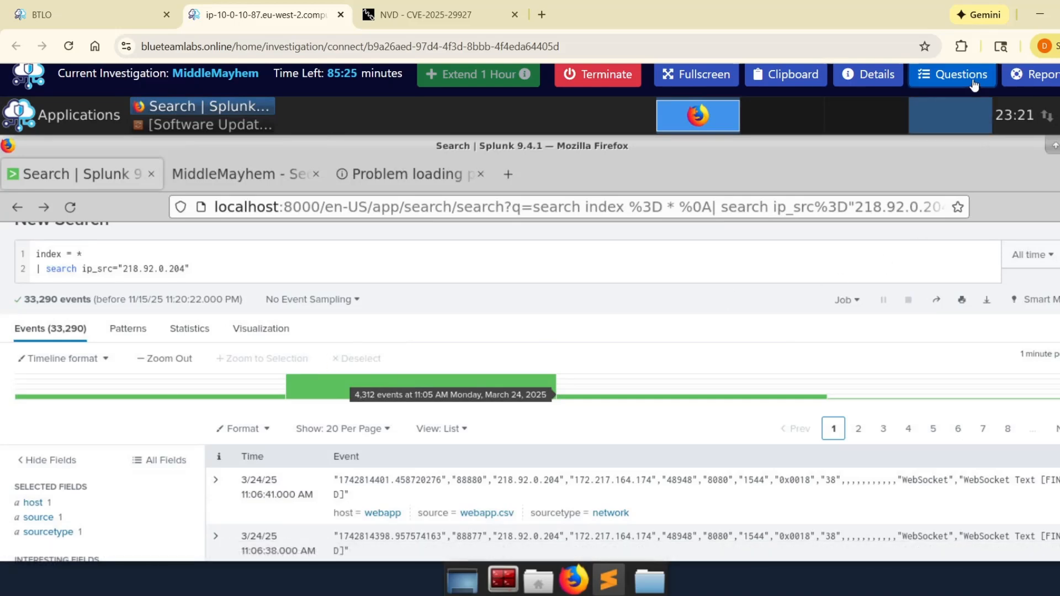
{"action": "left_click", "coordinate": [958, 74]}
{"action": "scroll", "coordinate": [892, 413], "scroll_direction": "down", "scroll_amount": 5}
{"action": "left_click", "coordinate": [838, 400]}
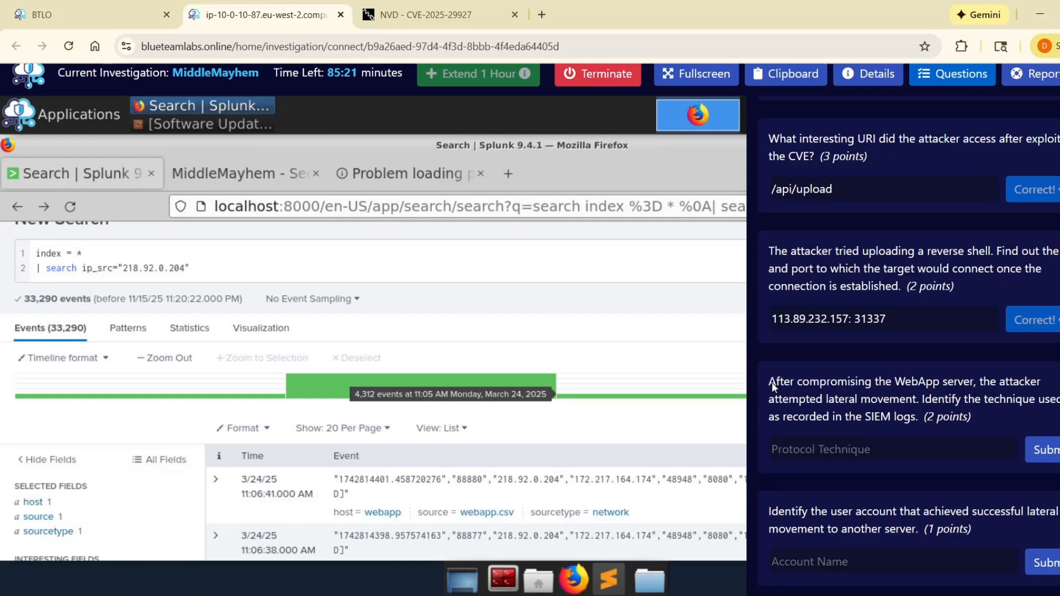
{"action": "left_click_drag", "start_coordinate": [776, 383], "coordinate": [897, 419]}
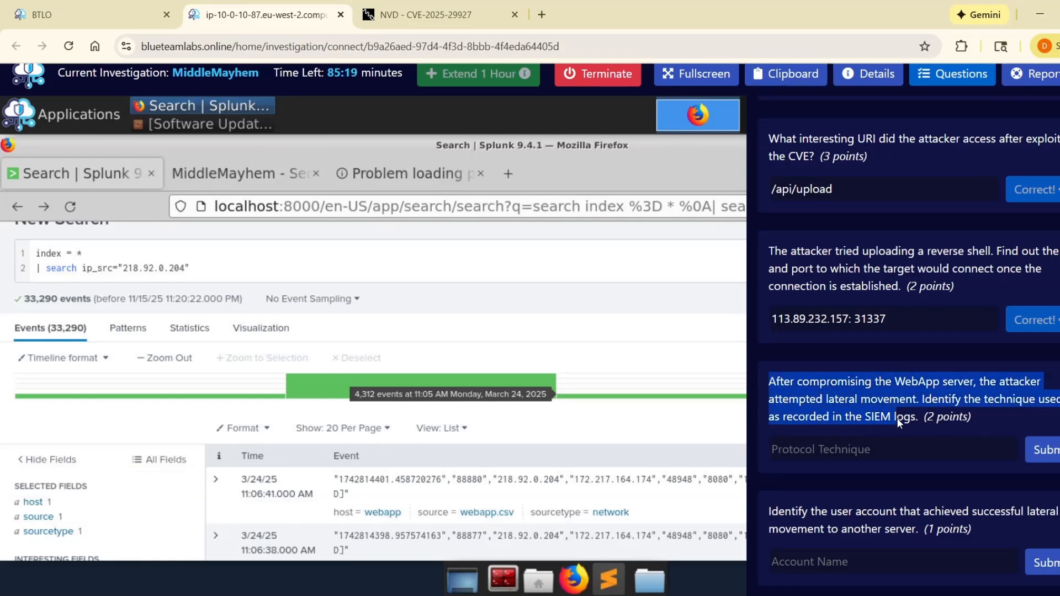
{"action": "left_click", "coordinate": [850, 401]}
{"action": "left_click_drag", "start_coordinate": [767, 380], "coordinate": [886, 385]}
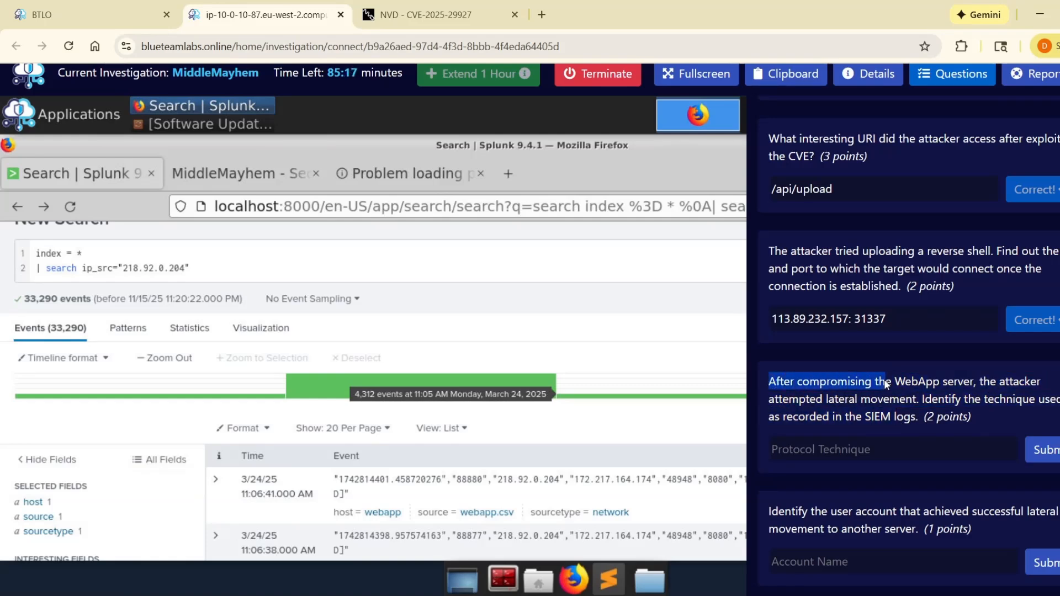
{"action": "left_click", "coordinate": [918, 395]}
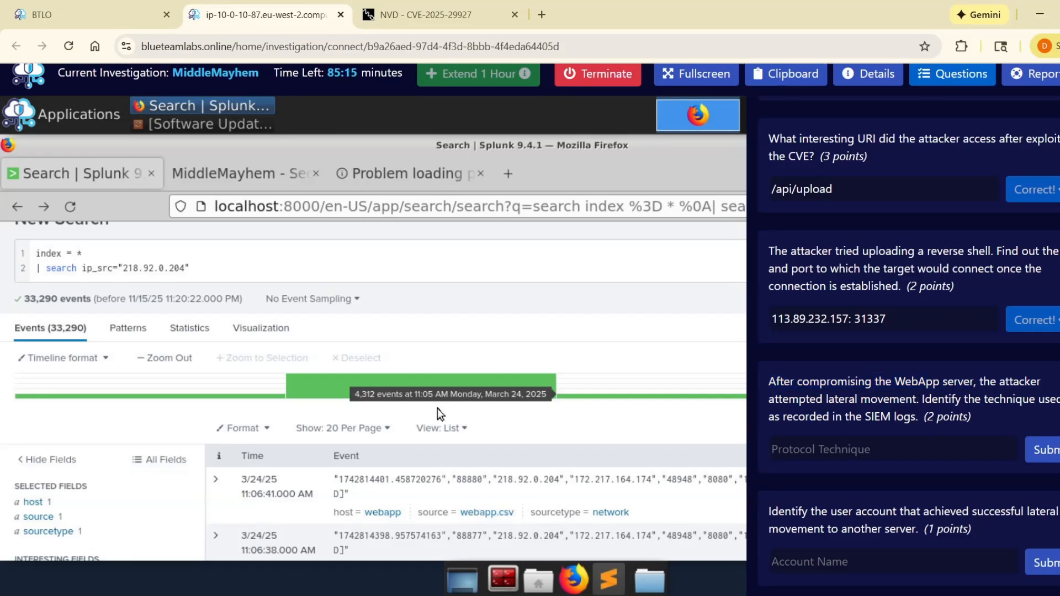
Step: Check which host values occur in the events filtered by ip_src 218.92.0.204
{"action": "left_click", "coordinate": [69, 503]}
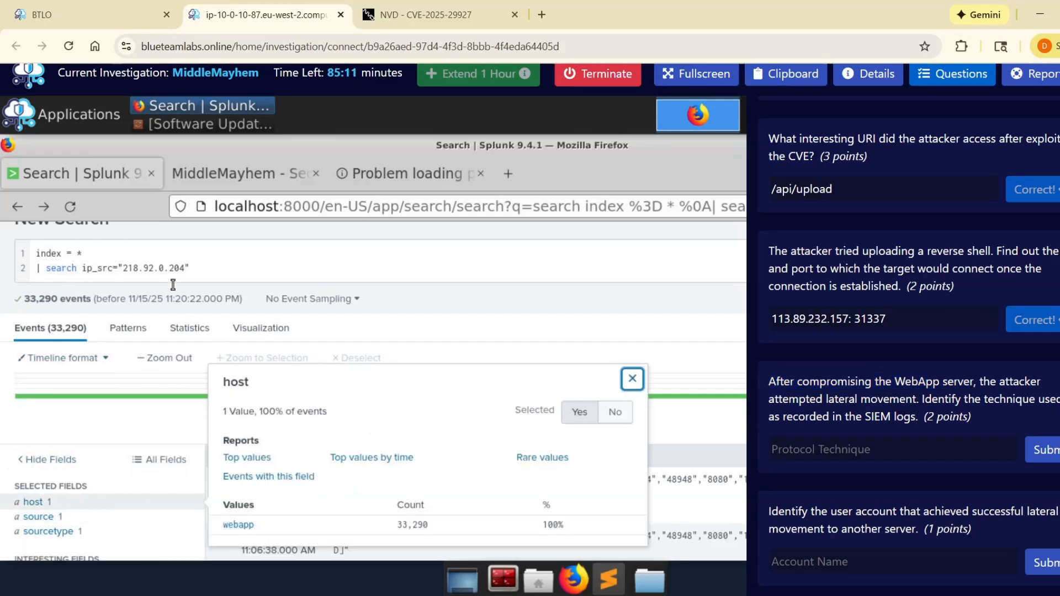
{"action": "left_click_drag", "start_coordinate": [116, 268], "coordinate": [190, 268]}
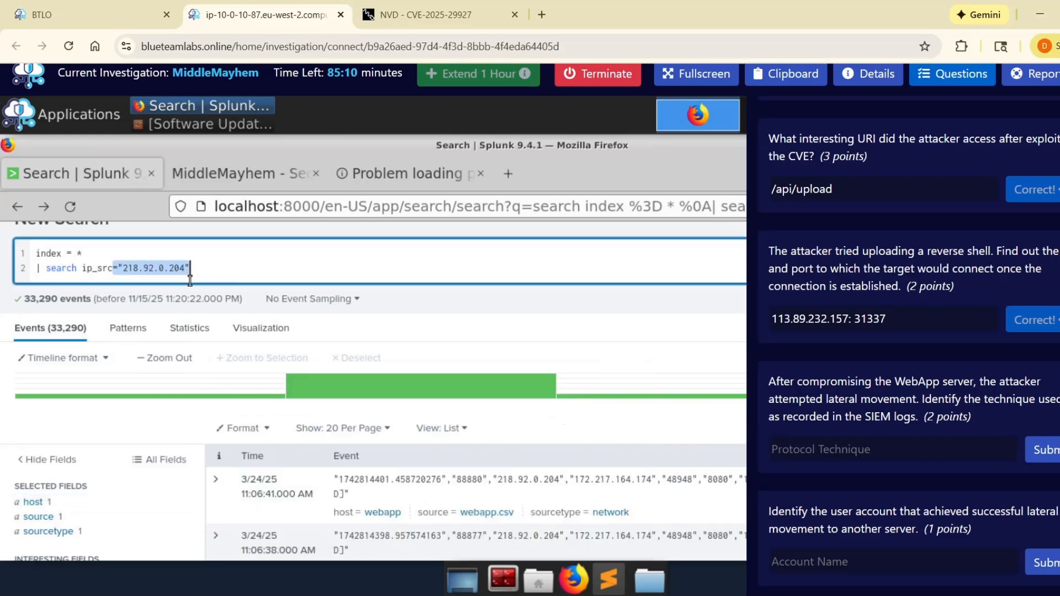
{"action": "left_click", "coordinate": [132, 504]}
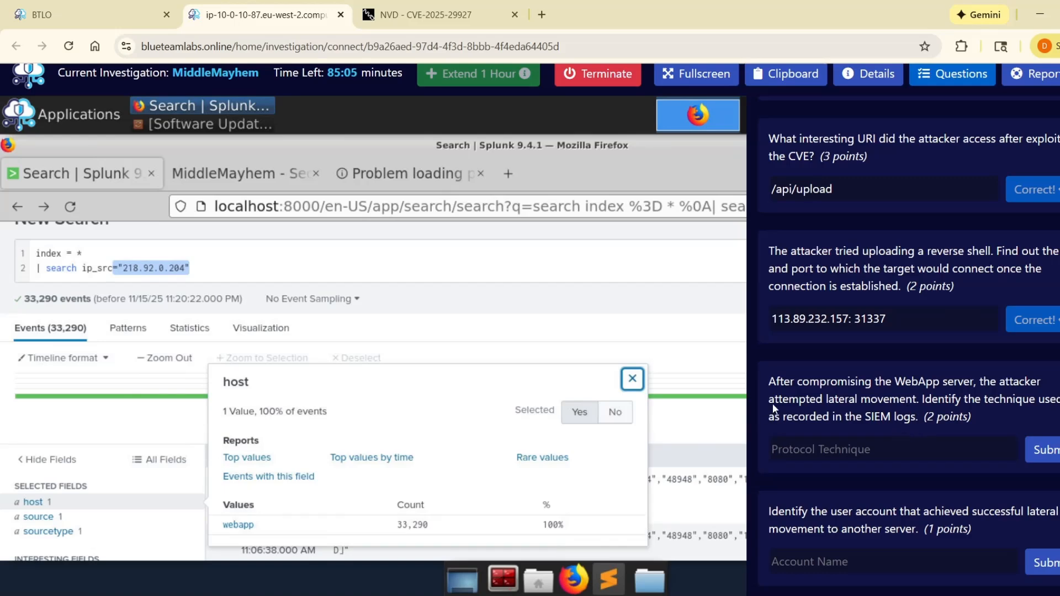
{"action": "left_click", "coordinate": [125, 433]}
{"action": "left_click", "coordinate": [220, 269]}
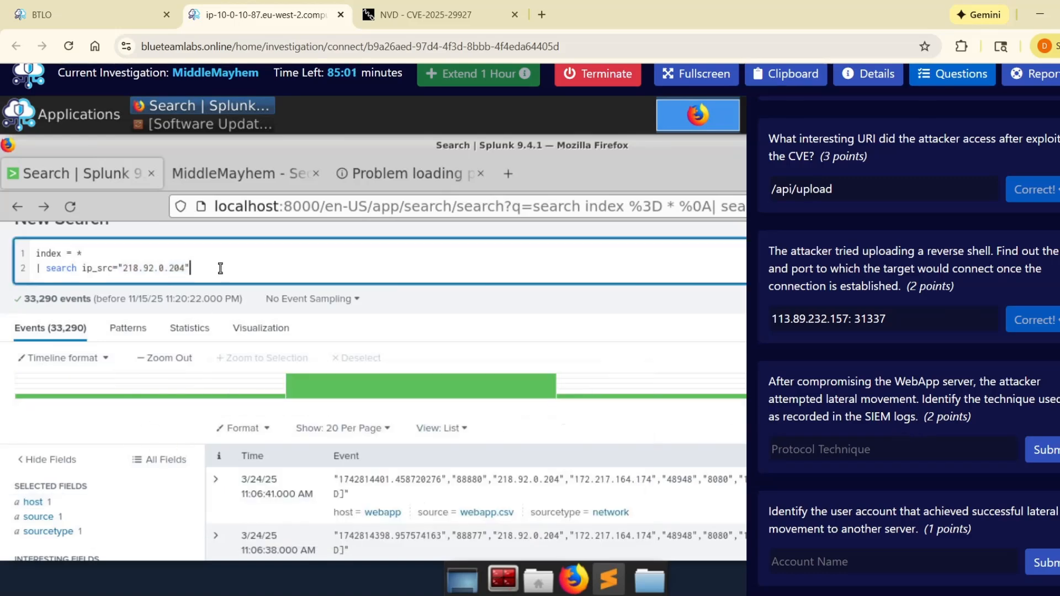
Step: Replace the ip_src filter in the query with "stats count by host" and run the search across all indexes
{"action": "left_click_drag", "start_coordinate": [212, 268], "coordinate": [43, 273]}
{"action": "key", "text": "BackSpace"}
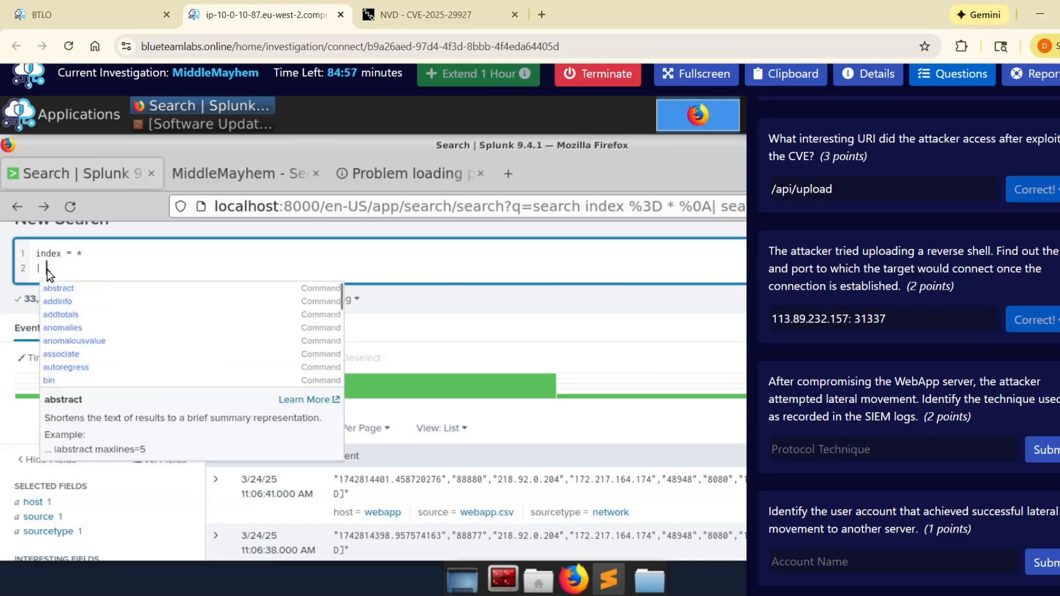
{"action": "type", "text": "stats "}
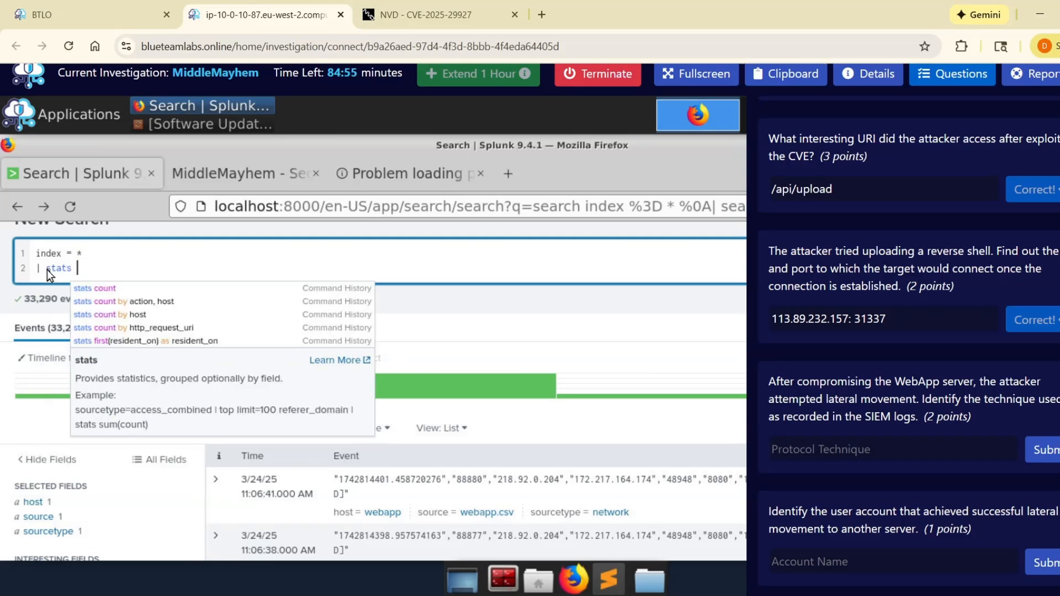
{"action": "type", "text": "count "}
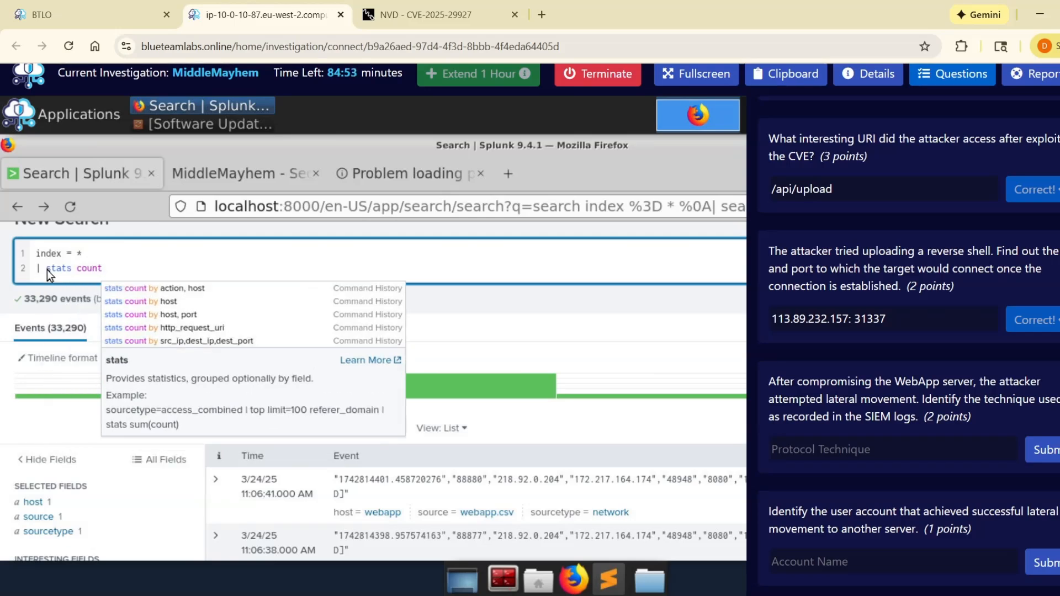
{"action": "type", "text": "by"}
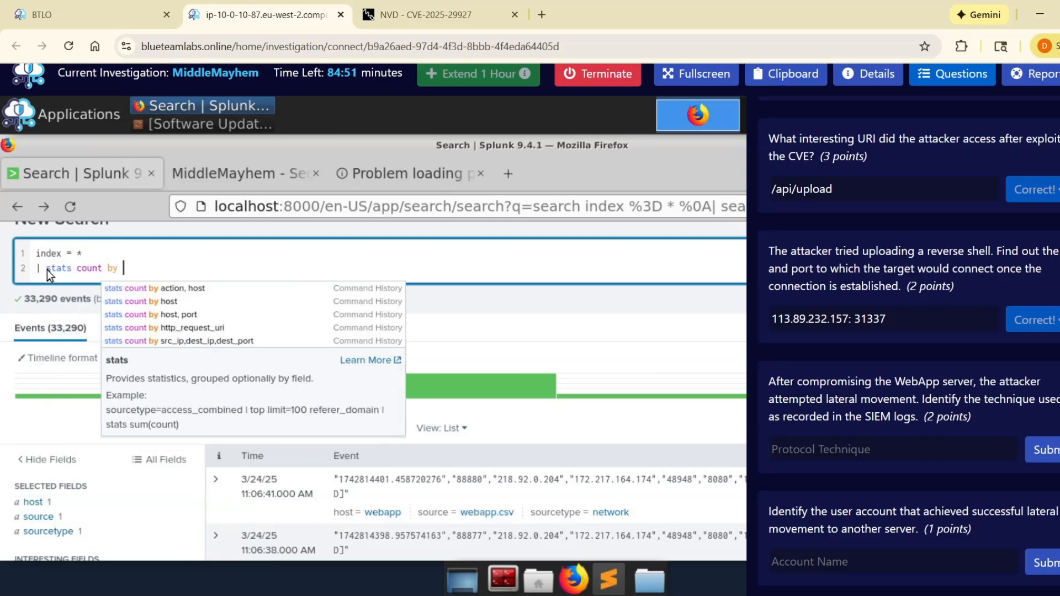
{"action": "type", "text": " host"}
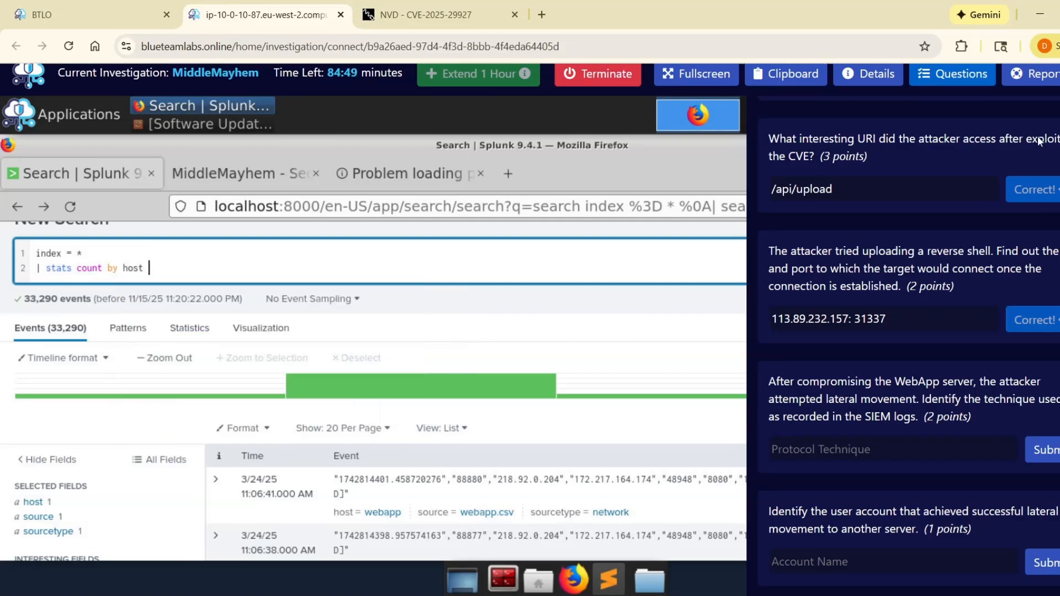
{"action": "scroll", "coordinate": [1045, 146], "scroll_direction": "up", "scroll_amount": 5}
{"action": "scroll", "coordinate": [1045, 145], "scroll_direction": "up", "scroll_amount": 5}
{"action": "left_click", "coordinate": [1048, 146]}
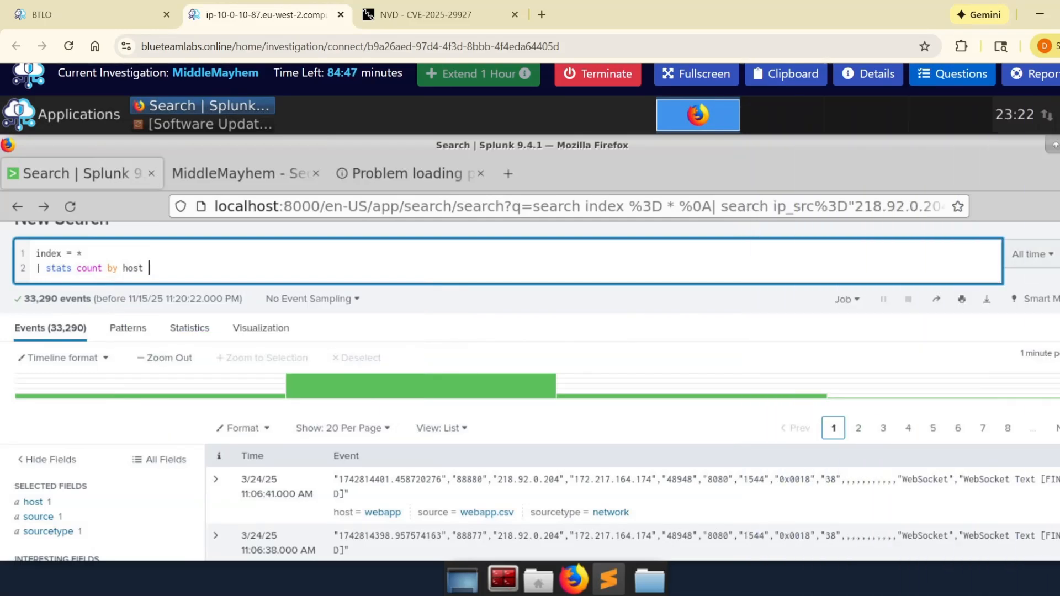
{"action": "key", "text": "Return"}
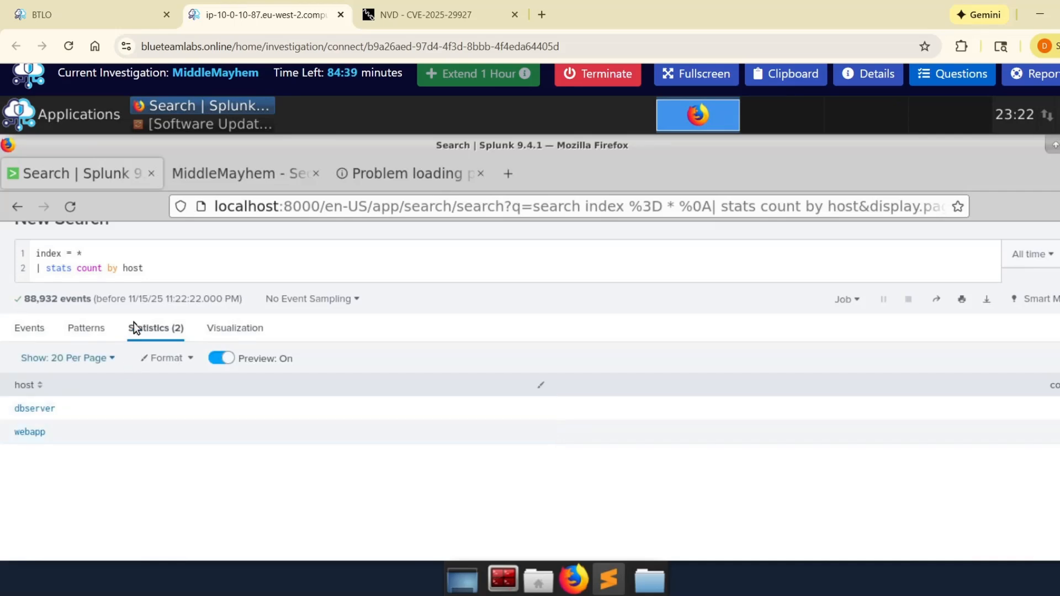
Step: Replace the stats clause in the query with search host="dbserver" and run the search
{"action": "left_click_drag", "start_coordinate": [180, 276], "coordinate": [47, 275]}
{"action": "type", "text": "search "}
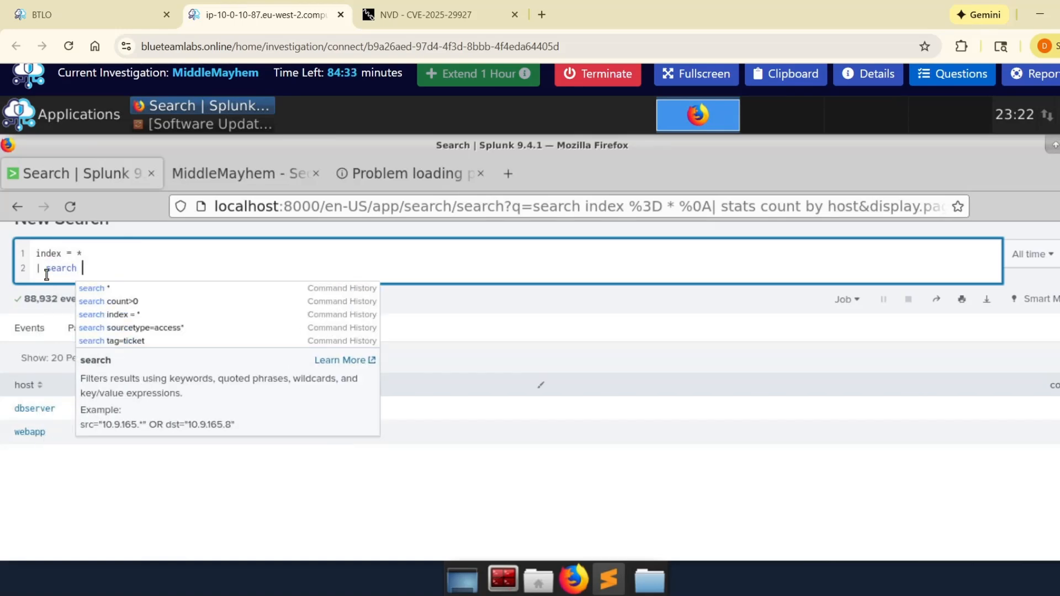
{"action": "type", "text": "="}
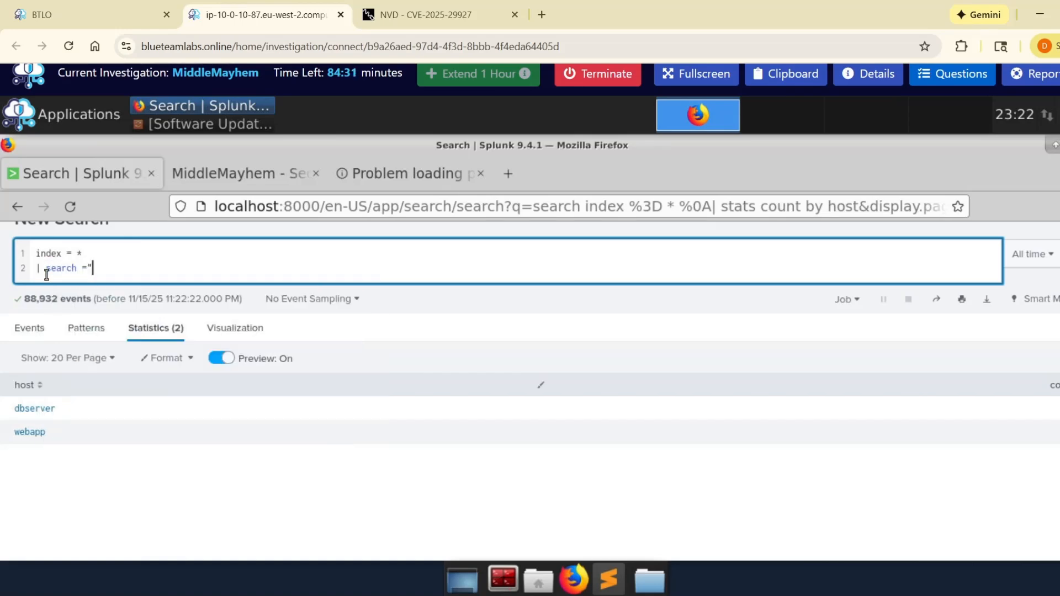
{"action": "type", "text": "\"sbs"}
{"action": "key", "text": "BackSpace"}
{"action": "key", "text": "BackSpace"}
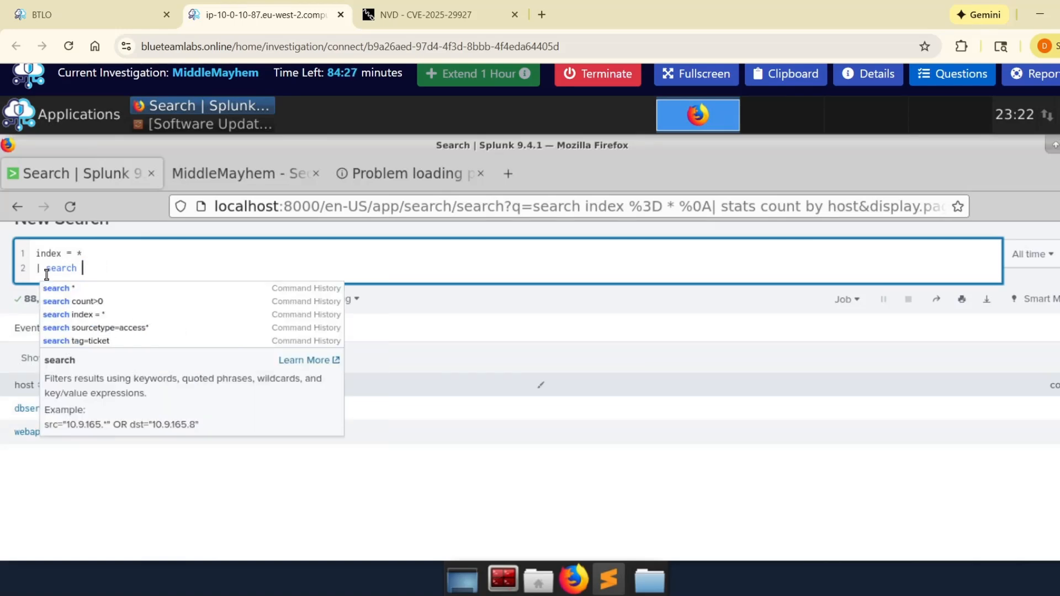
{"action": "type", "text": "host="}
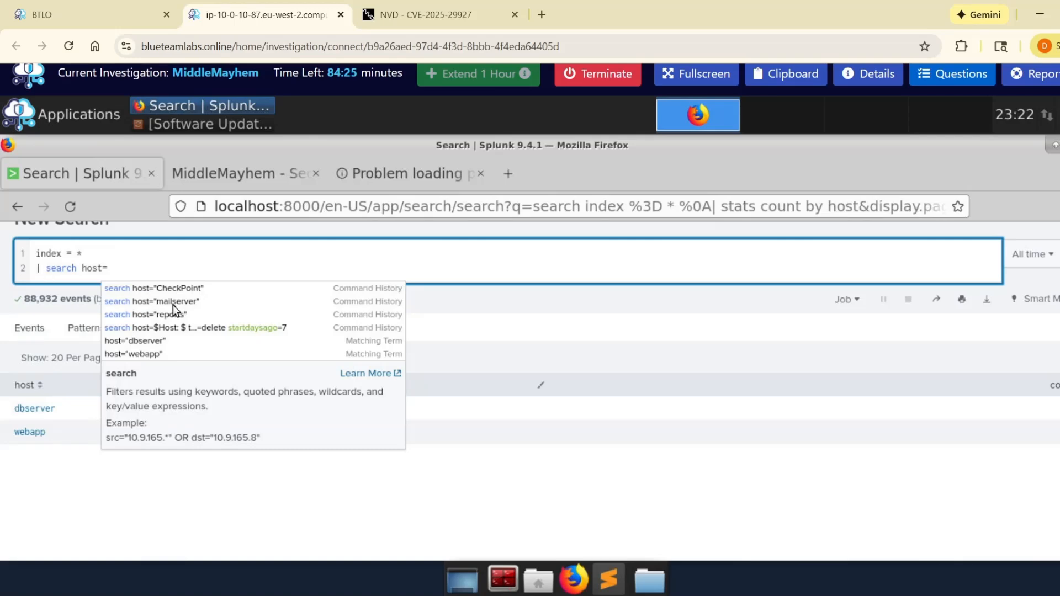
{"action": "left_click", "coordinate": [179, 344]}
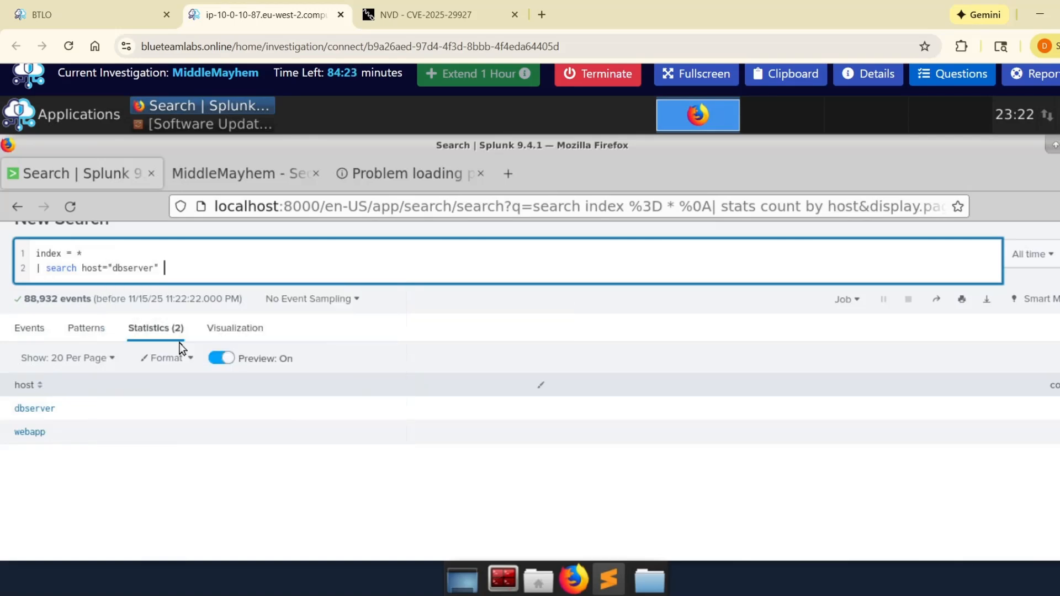
{"action": "key", "text": "Return"}
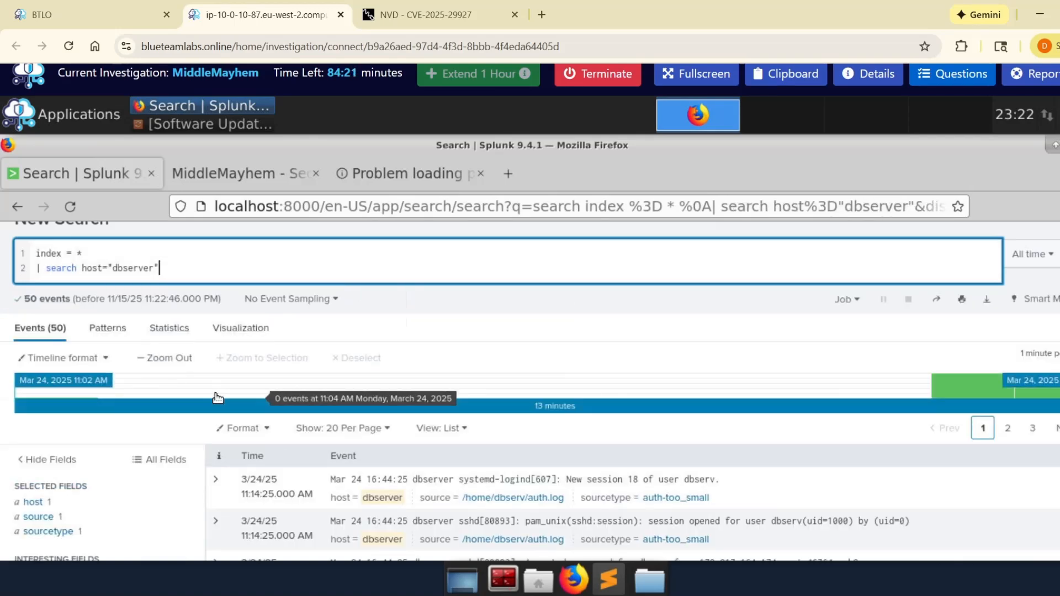
Step: Examine the dbserver auth.log events for SSH authentication activity and expand the 11:14:20 connection closed event
{"action": "scroll", "coordinate": [217, 398], "scroll_direction": "down", "scroll_amount": 3}
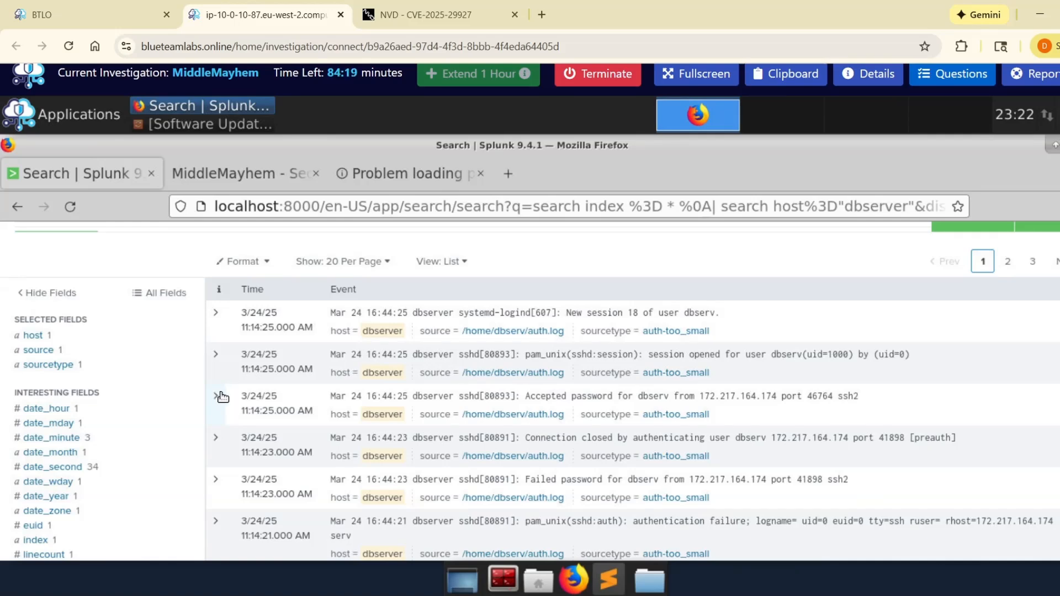
{"action": "scroll", "coordinate": [265, 393], "scroll_direction": "down", "scroll_amount": 2}
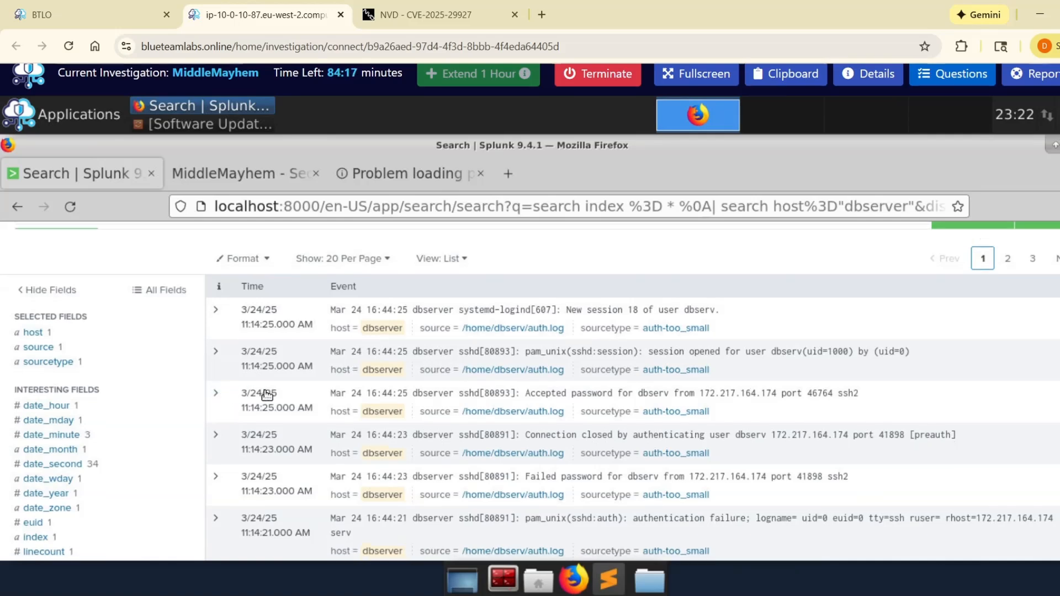
{"action": "scroll", "coordinate": [266, 394], "scroll_direction": "down", "scroll_amount": 3}
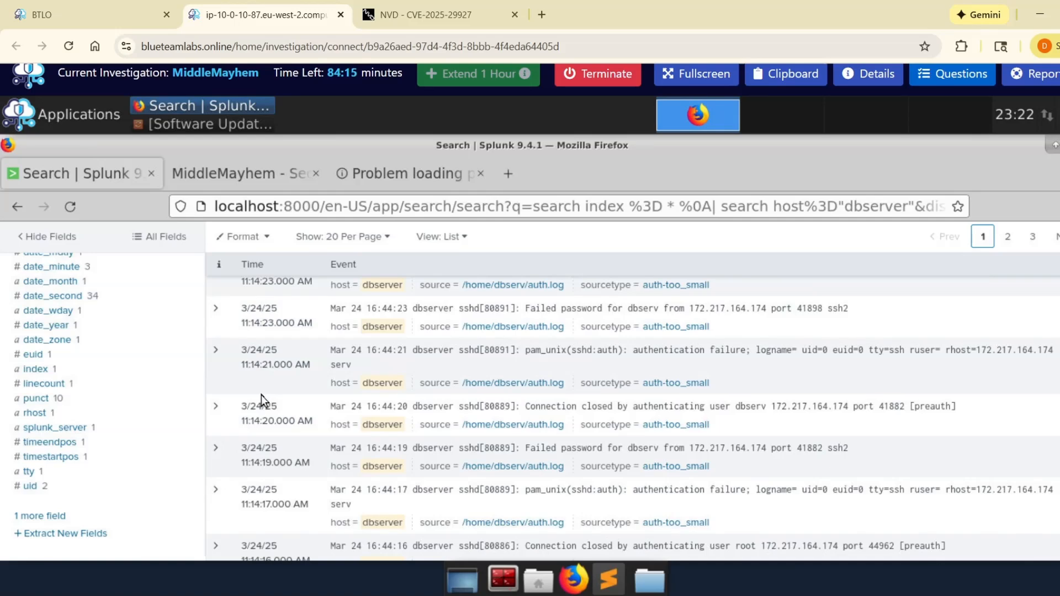
{"action": "left_click", "coordinate": [222, 431]}
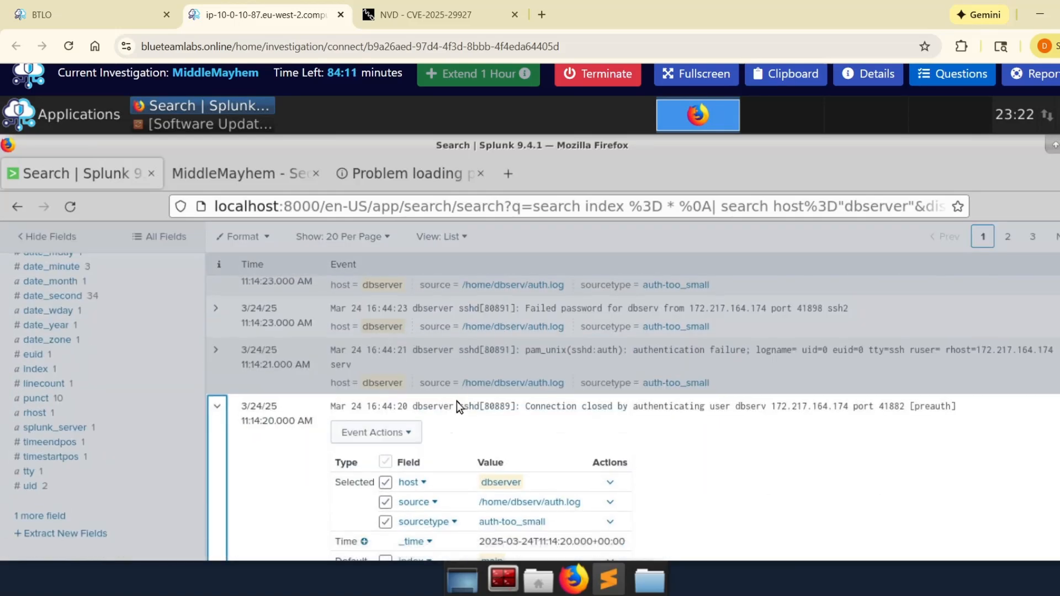
Step: Collapse the 11:14:20 connection closed event and examine the accepted and failed SSH password events with their source IP
{"action": "left_click_drag", "start_coordinate": [454, 405], "coordinate": [482, 405]}
{"action": "left_click", "coordinate": [222, 416]}
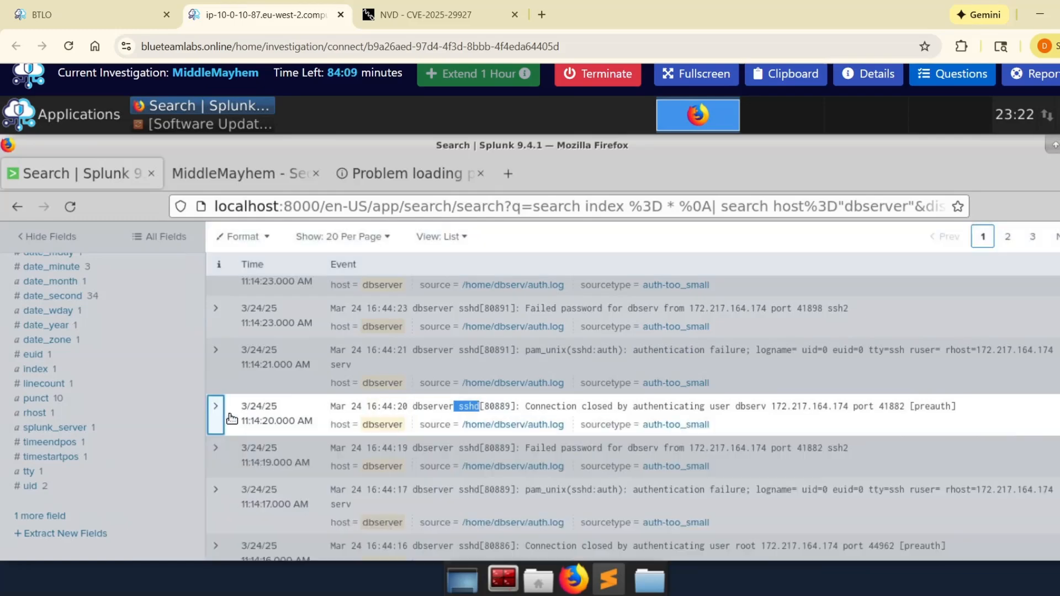
{"action": "scroll", "coordinate": [242, 418], "scroll_direction": "up", "scroll_amount": 5}
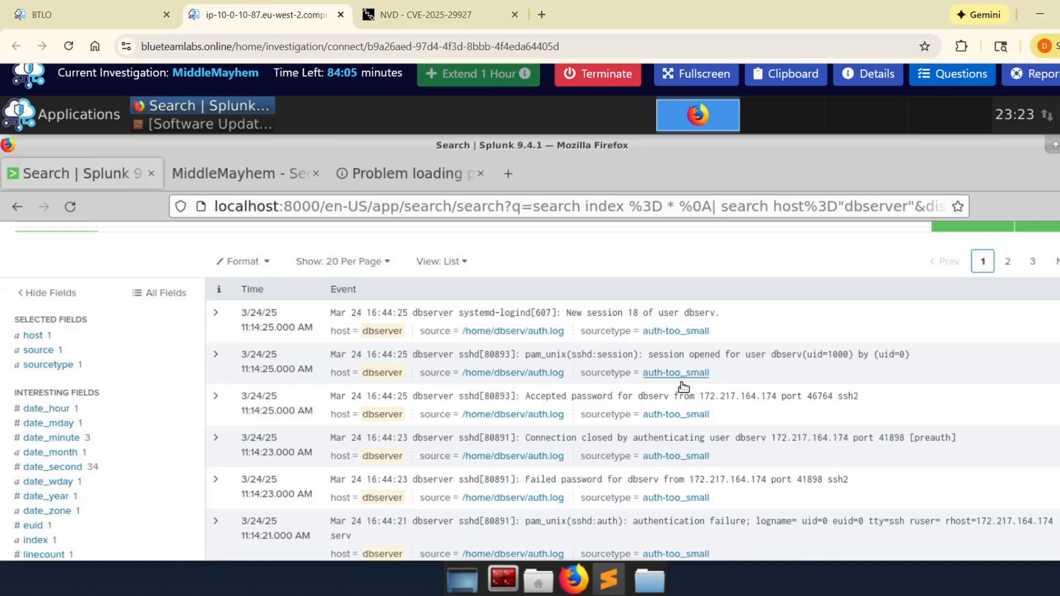
{"action": "left_click_drag", "start_coordinate": [700, 396], "coordinate": [785, 399]}
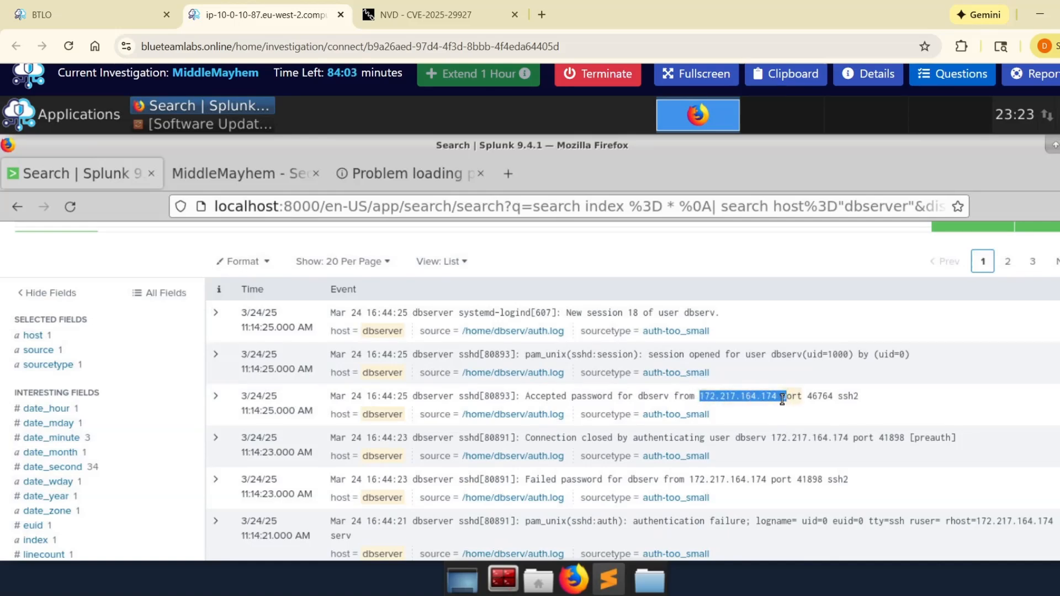
{"action": "scroll", "coordinate": [761, 422], "scroll_direction": "down", "scroll_amount": 3}
{"action": "scroll", "coordinate": [760, 423], "scroll_direction": "down", "scroll_amount": 9}
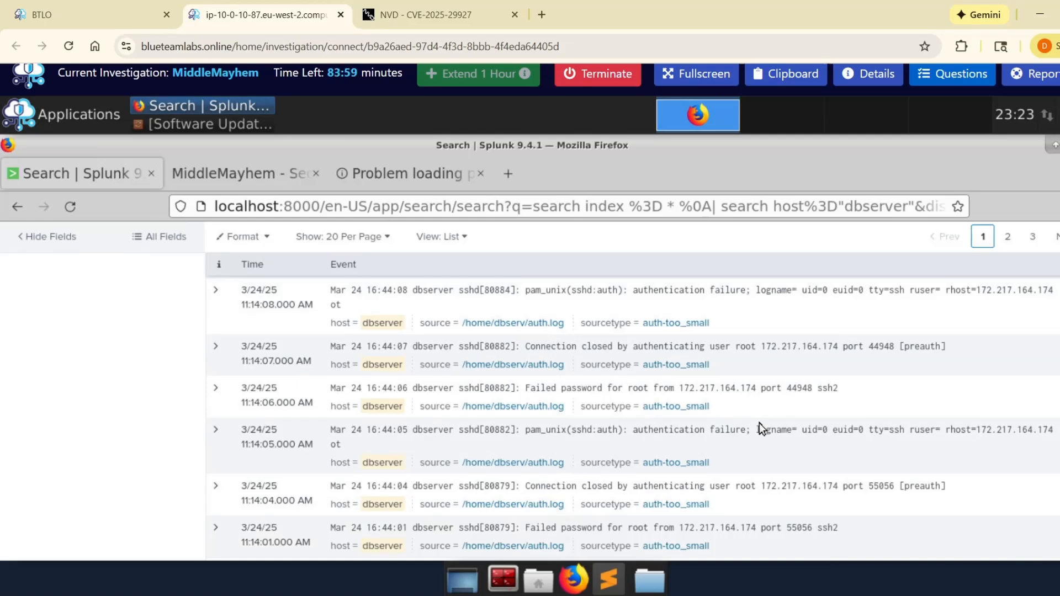
{"action": "scroll", "coordinate": [134, 424], "scroll_direction": "up", "scroll_amount": 5}
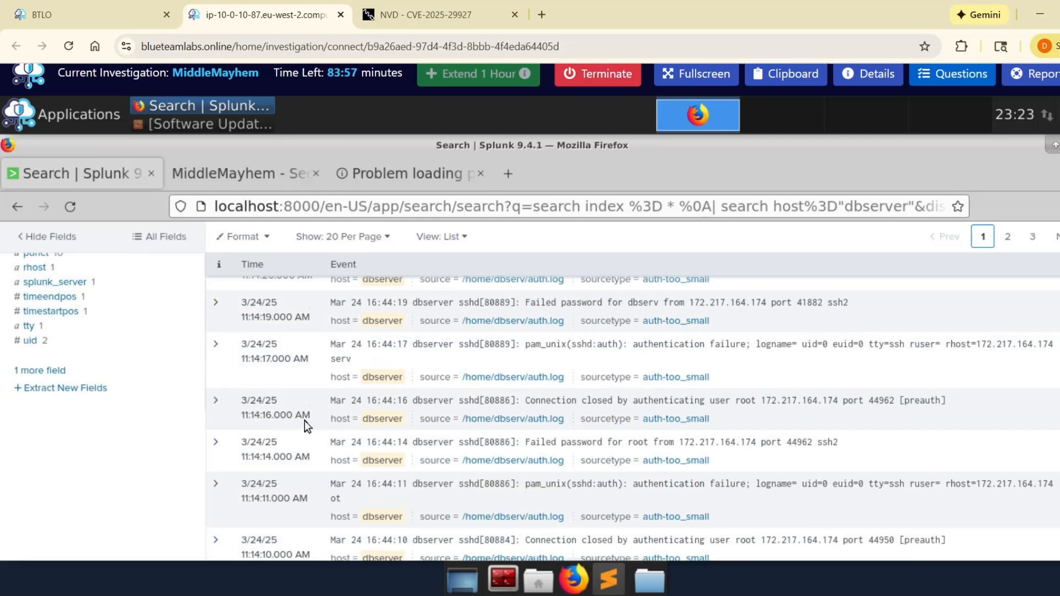
Step: Check the values of the uid and tty fields in the dbserver events
{"action": "left_click", "coordinate": [58, 327]}
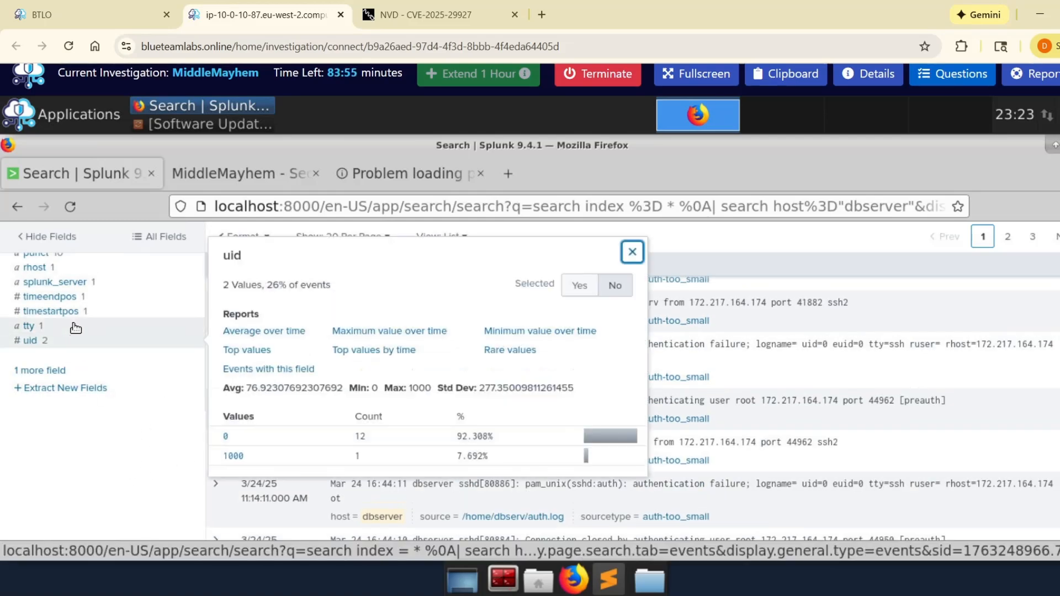
{"action": "scroll", "coordinate": [92, 355], "scroll_direction": "up", "scroll_amount": 3}
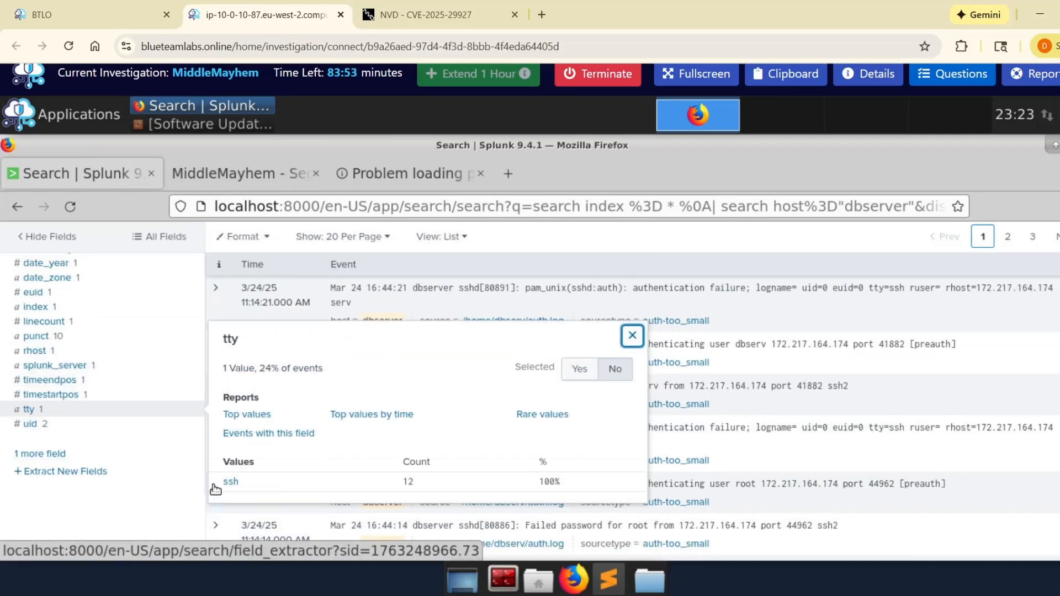
{"action": "left_click_drag", "start_coordinate": [223, 482], "coordinate": [264, 472]}
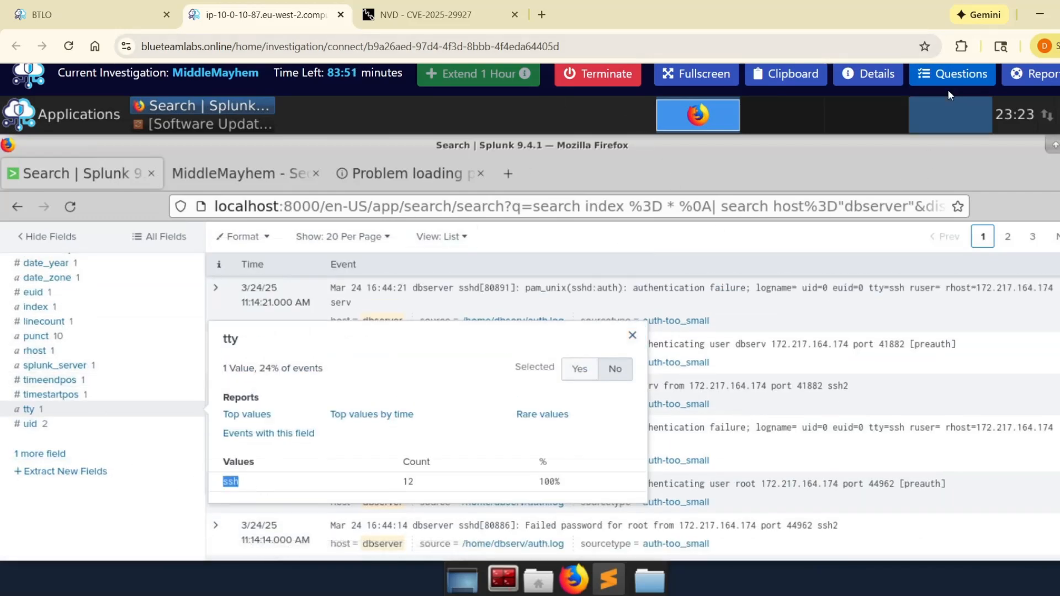
Step: Try submitting "SSH attack" as the answer to the lateral movement technique question
{"action": "left_click", "coordinate": [954, 75]}
{"action": "scroll", "coordinate": [926, 462], "scroll_direction": "down", "scroll_amount": 12}
{"action": "left_click", "coordinate": [864, 460]}
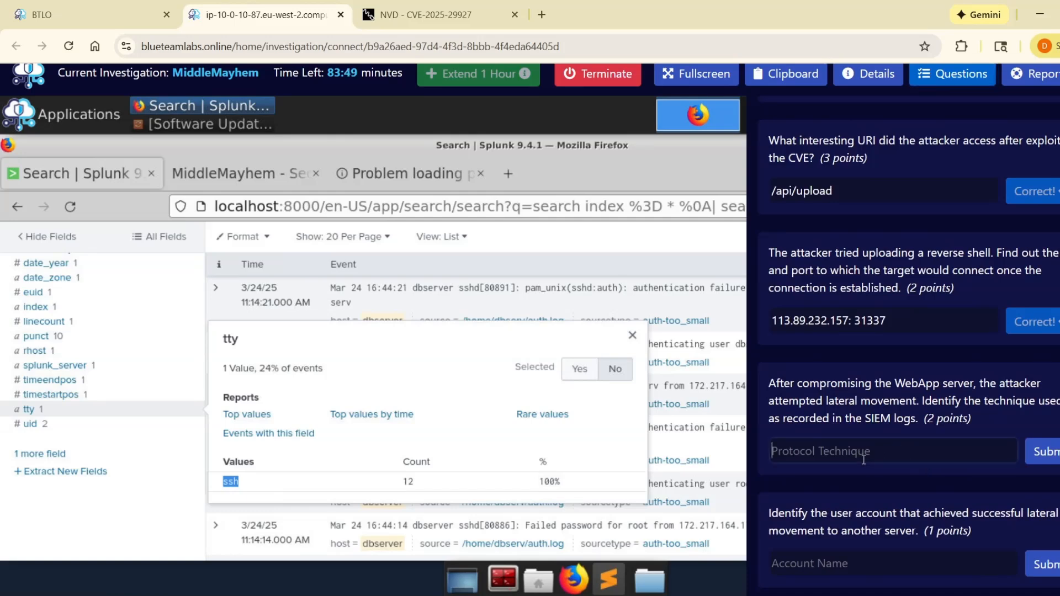
{"action": "type", "text": "SSH att"}
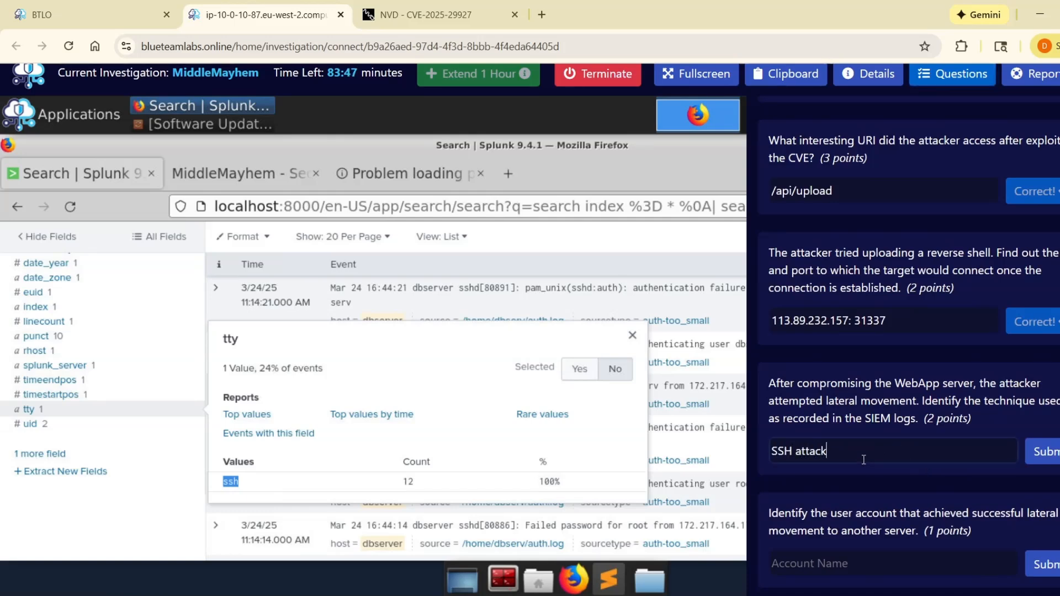
{"action": "type", "text": "ack"}
{"action": "left_click", "coordinate": [1052, 451]}
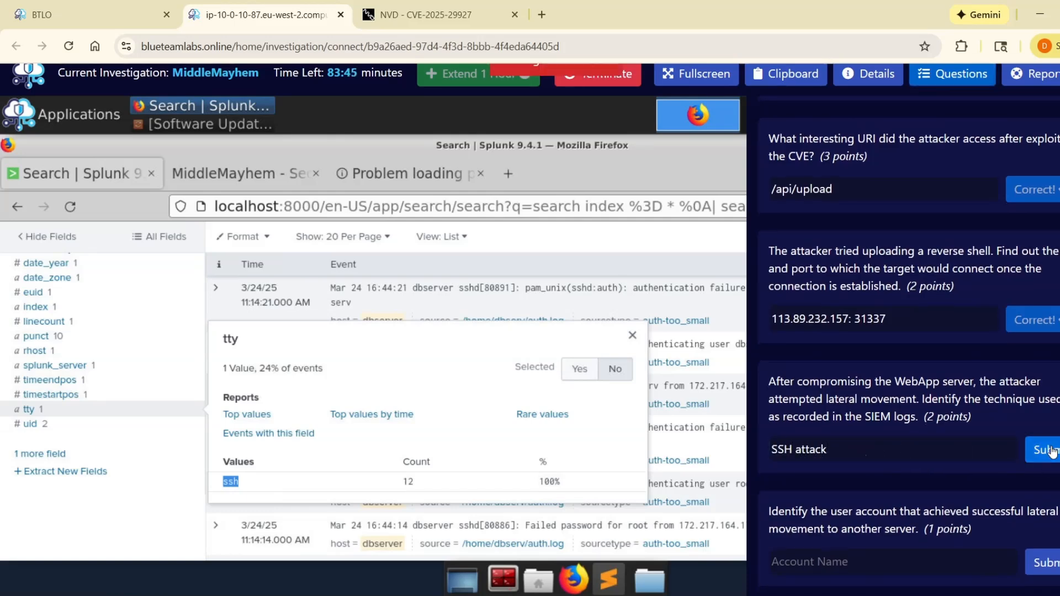
Step: Change the lateral movement technique answer to "SSH brute force" and submit it
{"action": "left_click_drag", "start_coordinate": [894, 457], "coordinate": [802, 453]}
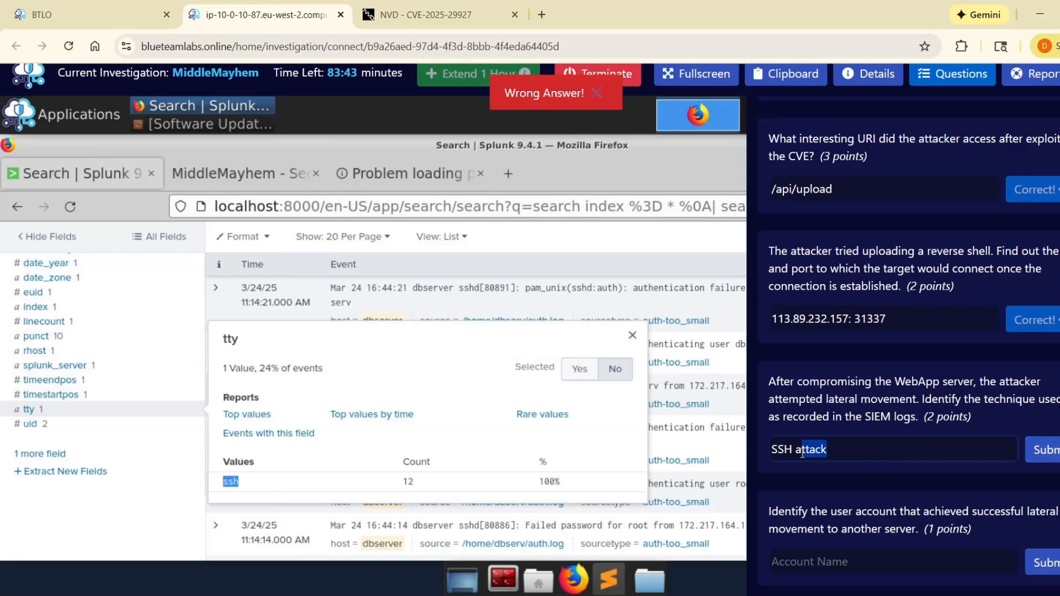
{"action": "type", "text": "brute force"}
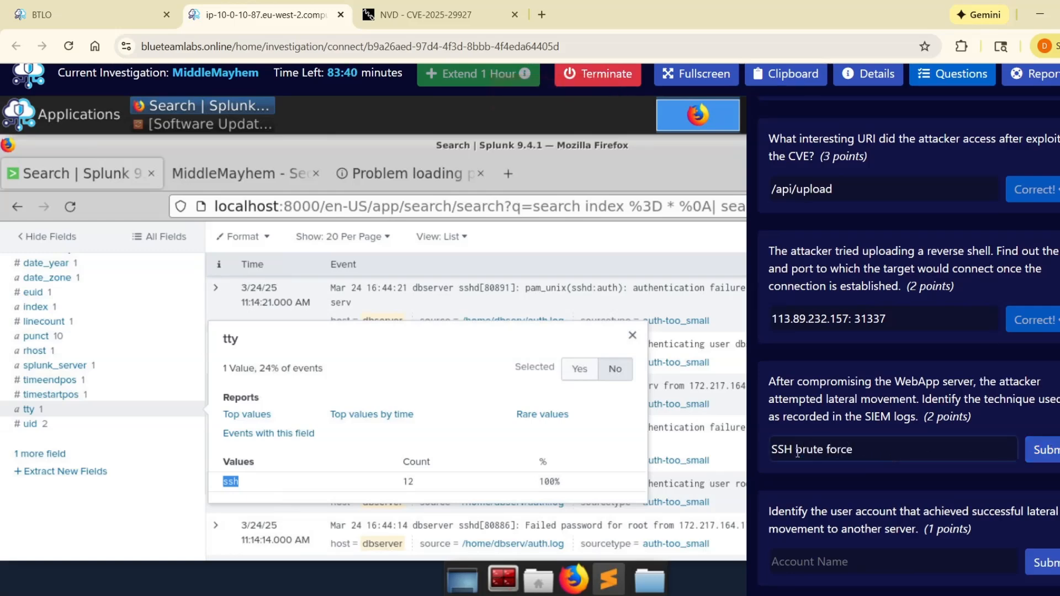
{"action": "key", "text": "Return"}
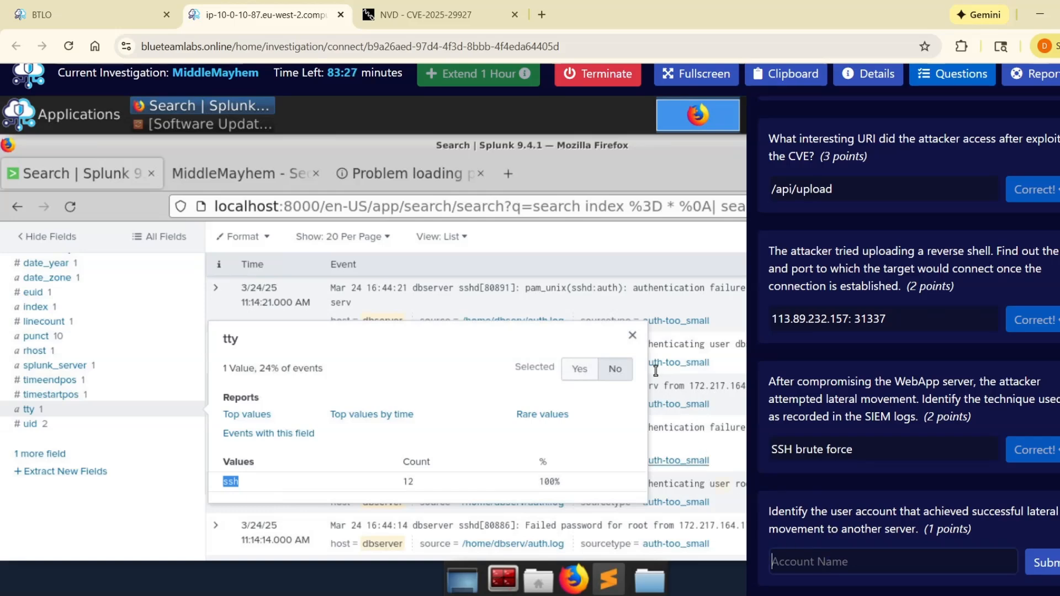
Step: Examine the newest dbserver events, including the accepted password event, for the account that logged in successfully
{"action": "left_click", "coordinate": [31, 409]}
{"action": "scroll", "coordinate": [113, 394], "scroll_direction": "up", "scroll_amount": 3}
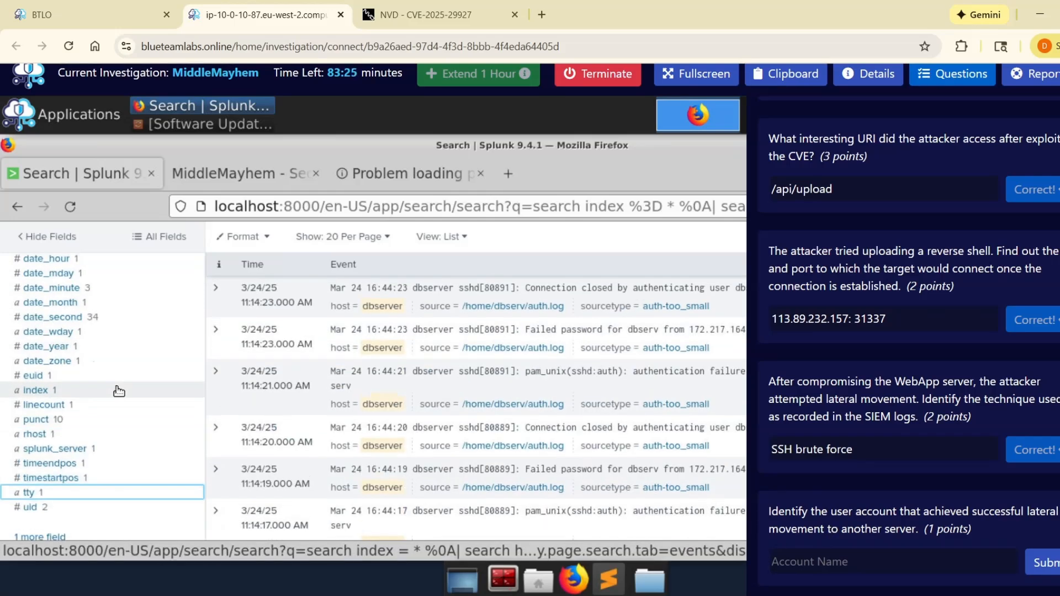
{"action": "scroll", "coordinate": [129, 402], "scroll_direction": "up", "scroll_amount": 2}
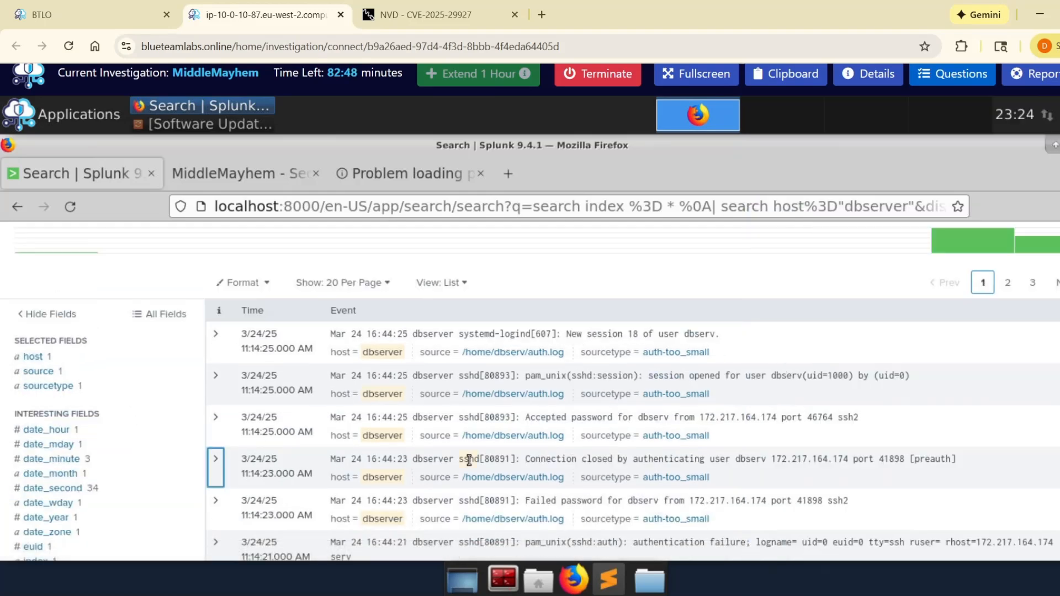
{"action": "left_click", "coordinate": [223, 433]}
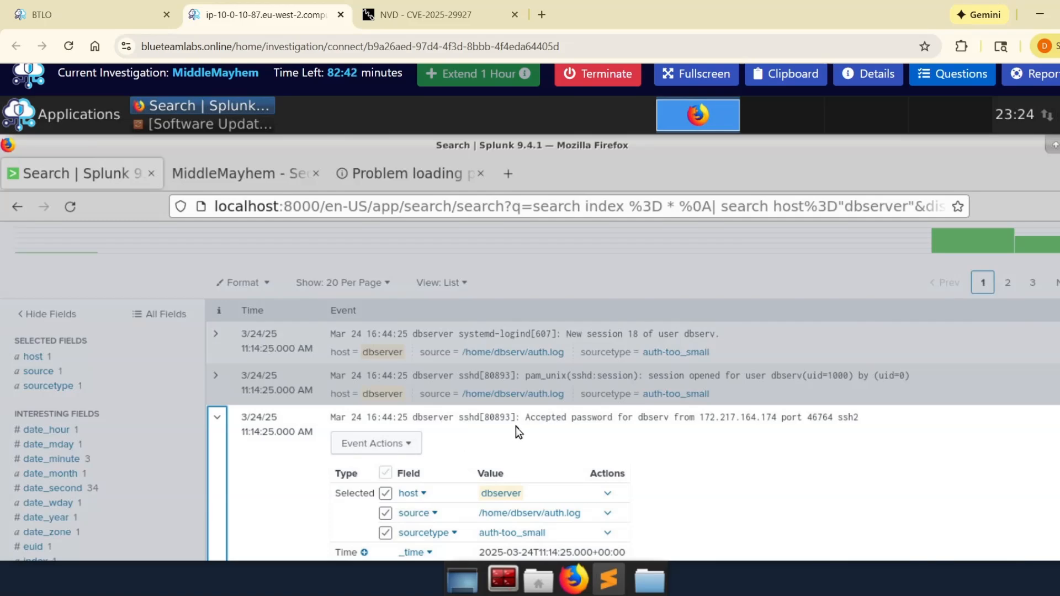
{"action": "left_click_drag", "start_coordinate": [525, 418], "coordinate": [660, 419]}
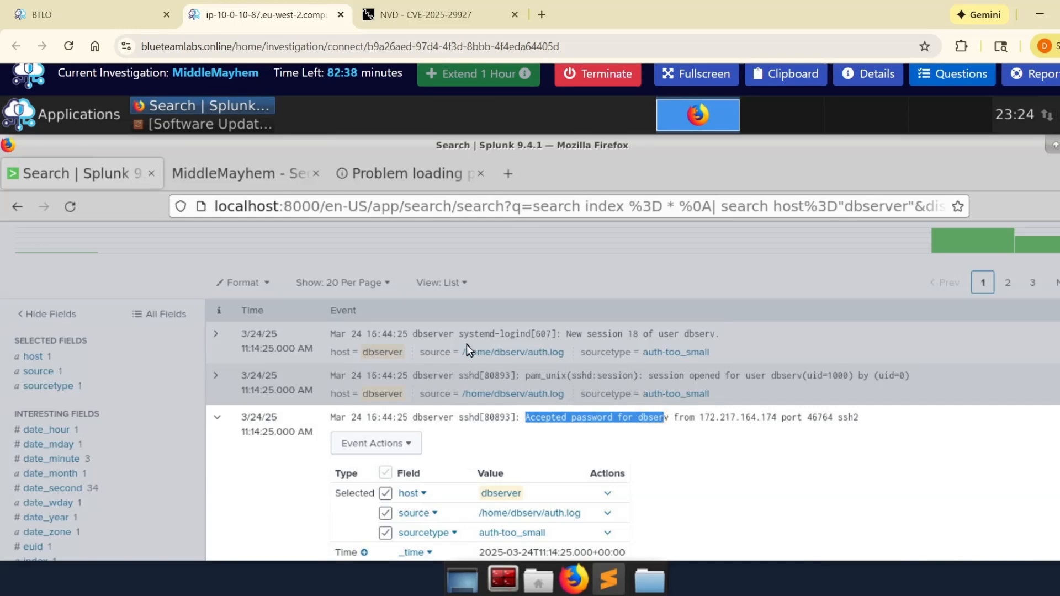
{"action": "left_click", "coordinate": [208, 336]}
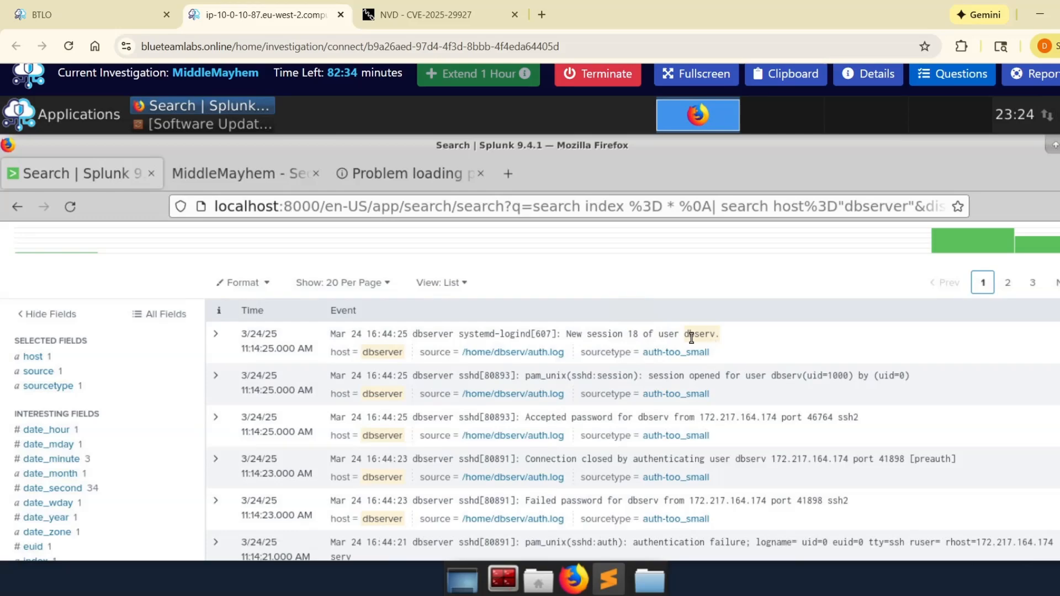
Step: Copy the user name from the new session 18 event and submit dbserv as the account that achieved lateral movement
{"action": "left_click_drag", "start_coordinate": [702, 337], "coordinate": [717, 335]}
{"action": "key", "text": "ctrl+c"}
{"action": "left_click", "coordinate": [952, 73]}
{"action": "scroll", "coordinate": [932, 488], "scroll_direction": "down", "scroll_amount": 10}
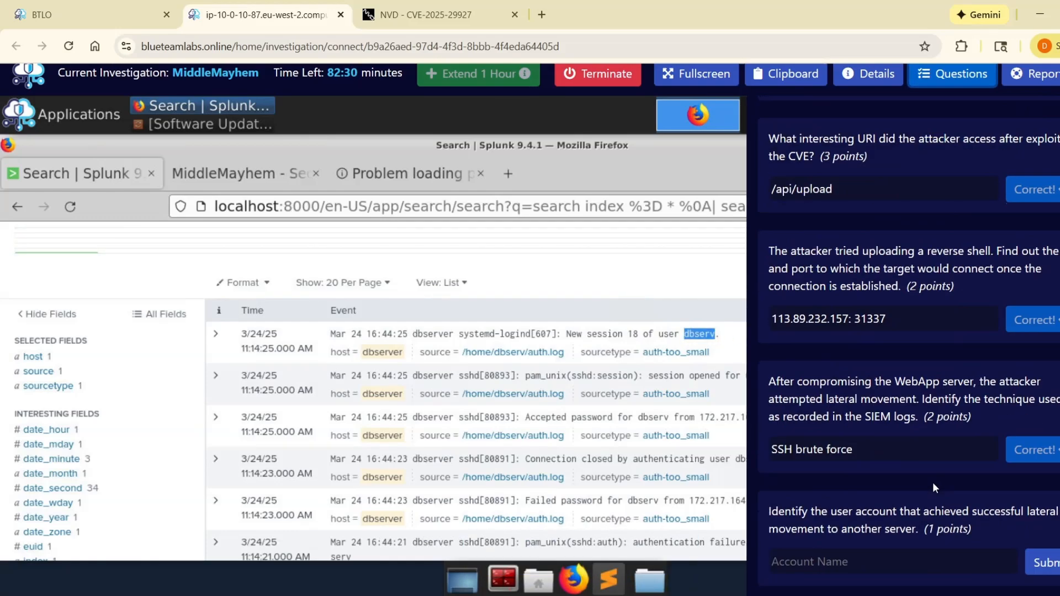
{"action": "left_click", "coordinate": [1003, 560]}
{"action": "key", "text": "ctrl+v"}
{"action": "key", "text": "Return"}
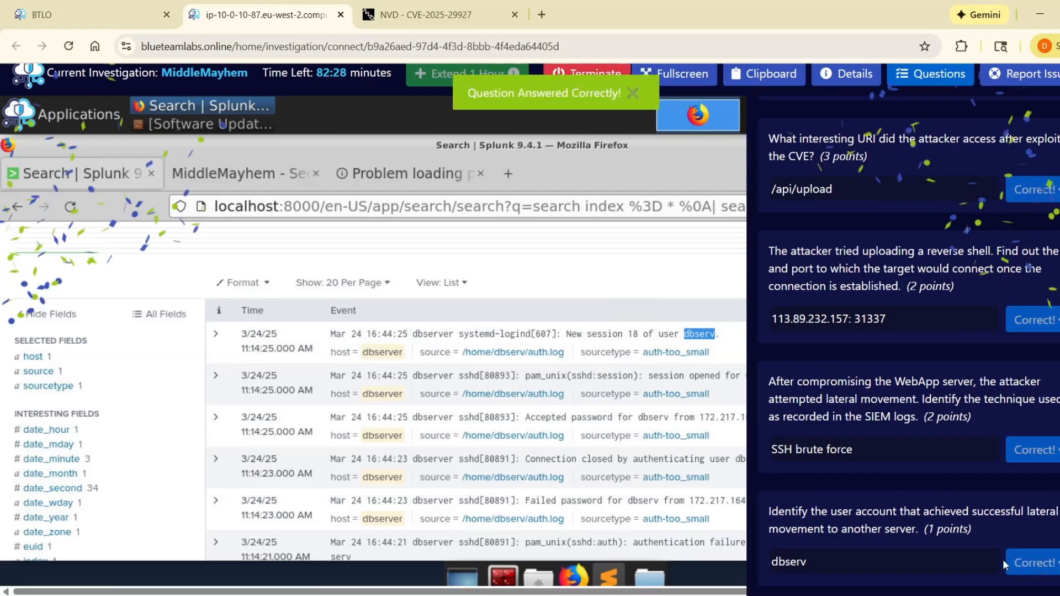
{"action": "scroll", "coordinate": [944, 243], "scroll_direction": "up", "scroll_amount": 8}
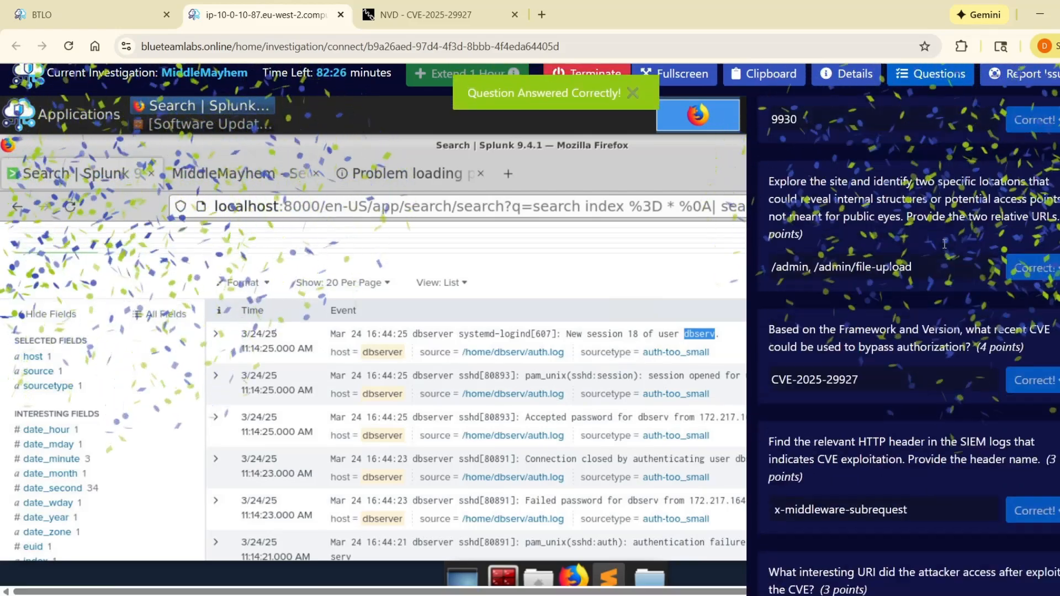
{"action": "scroll", "coordinate": [944, 244], "scroll_direction": "up", "scroll_amount": 7}
{"action": "left_click", "coordinate": [946, 75]}
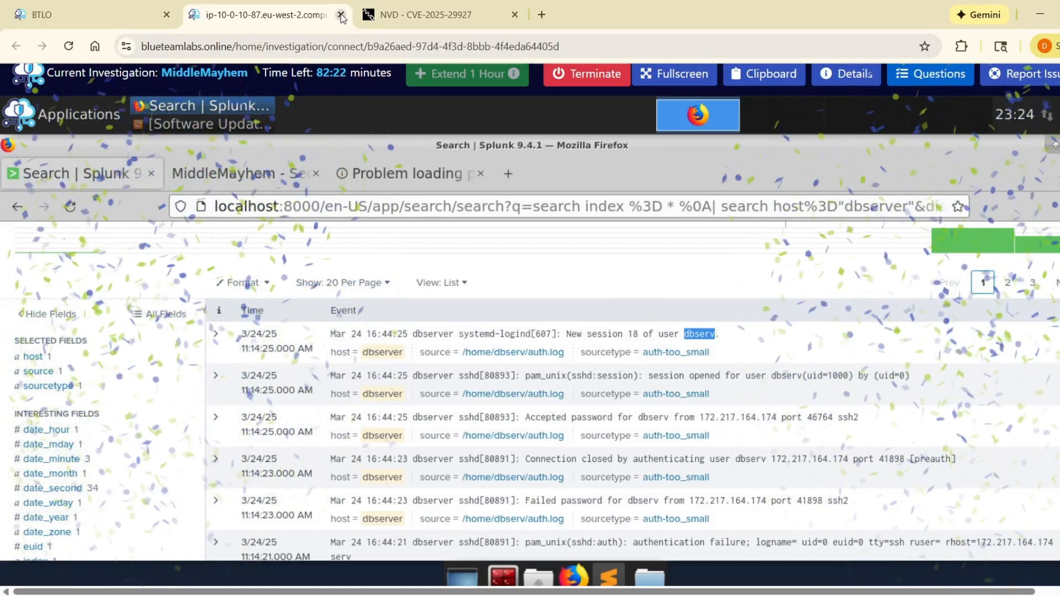
Step: Compare the question statuses on the MiddleMayhem investigation page with the submitted lab answers, and reload the investigation page
{"action": "left_click", "coordinate": [157, 18]}
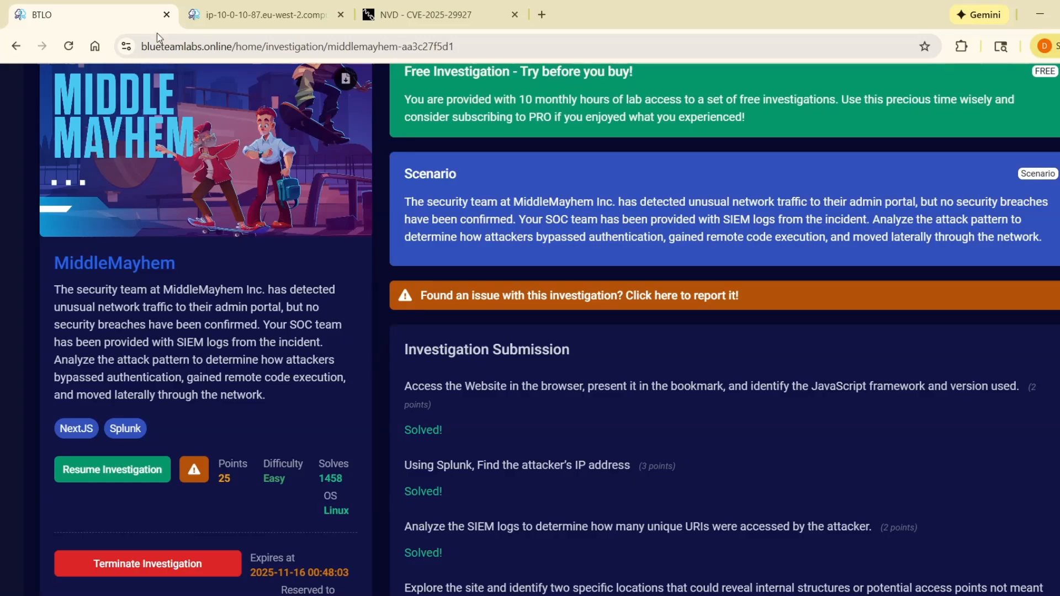
{"action": "scroll", "coordinate": [376, 352], "scroll_direction": "down", "scroll_amount": 10}
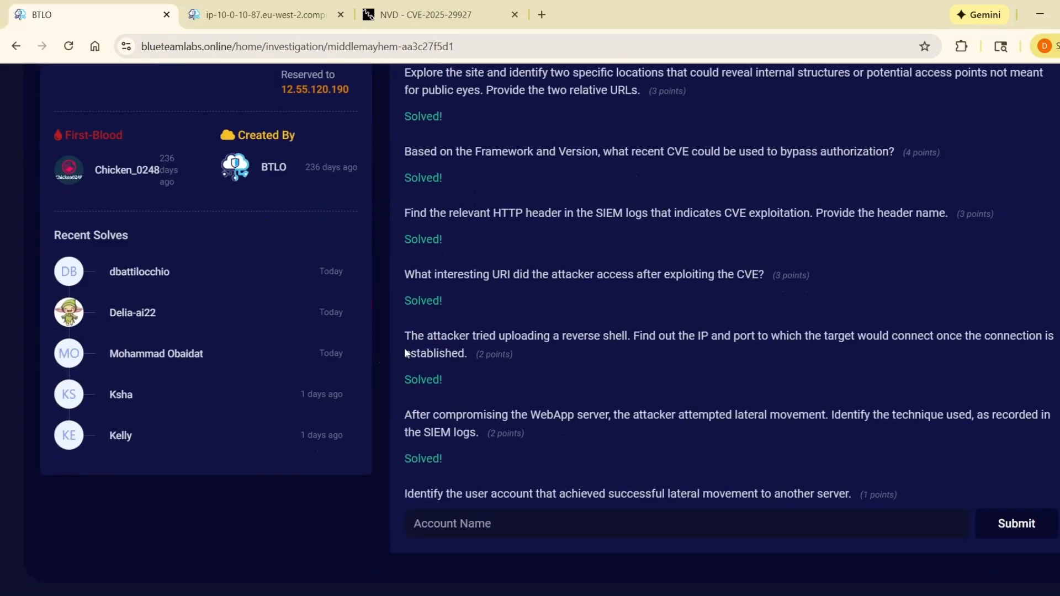
{"action": "left_click", "coordinate": [539, 533]}
{"action": "left_click", "coordinate": [260, 14]}
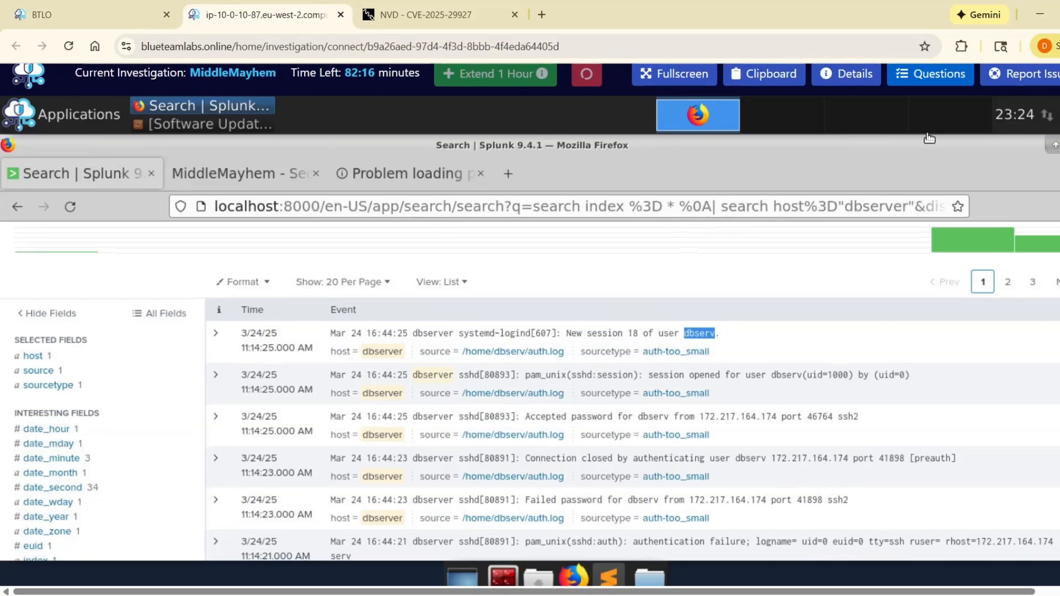
{"action": "left_click", "coordinate": [911, 73]}
{"action": "scroll", "coordinate": [863, 405], "scroll_direction": "down", "scroll_amount": 5}
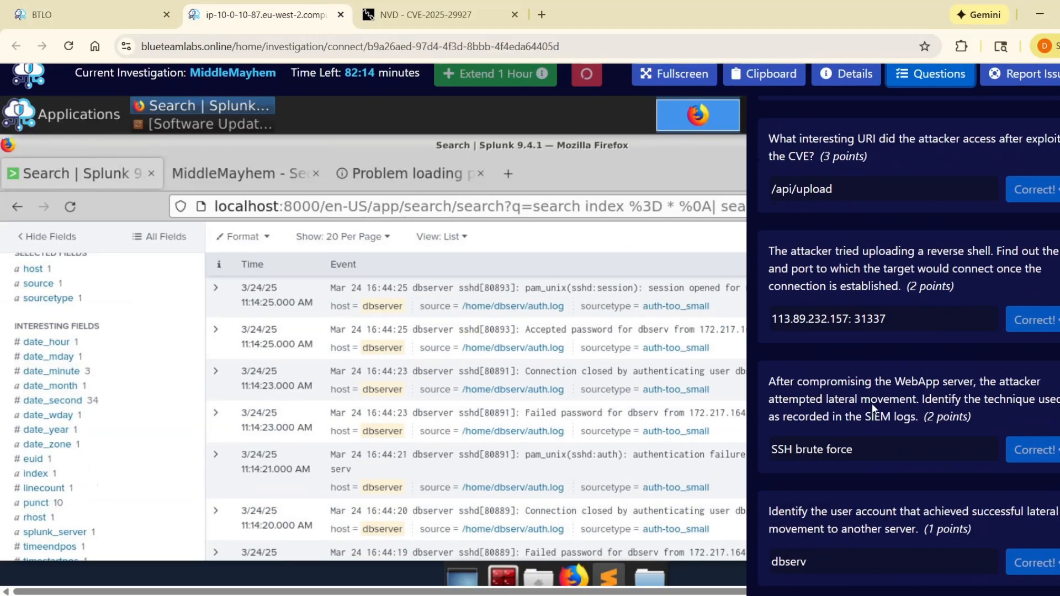
{"action": "left_click", "coordinate": [84, 6]}
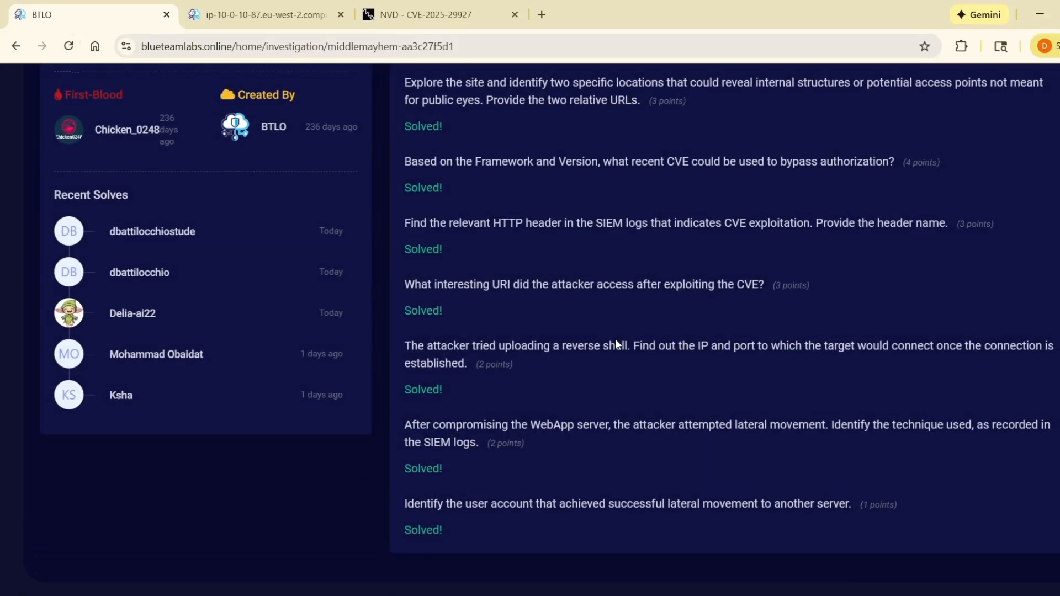
{"action": "scroll", "coordinate": [615, 339], "scroll_direction": "up", "scroll_amount": 10}
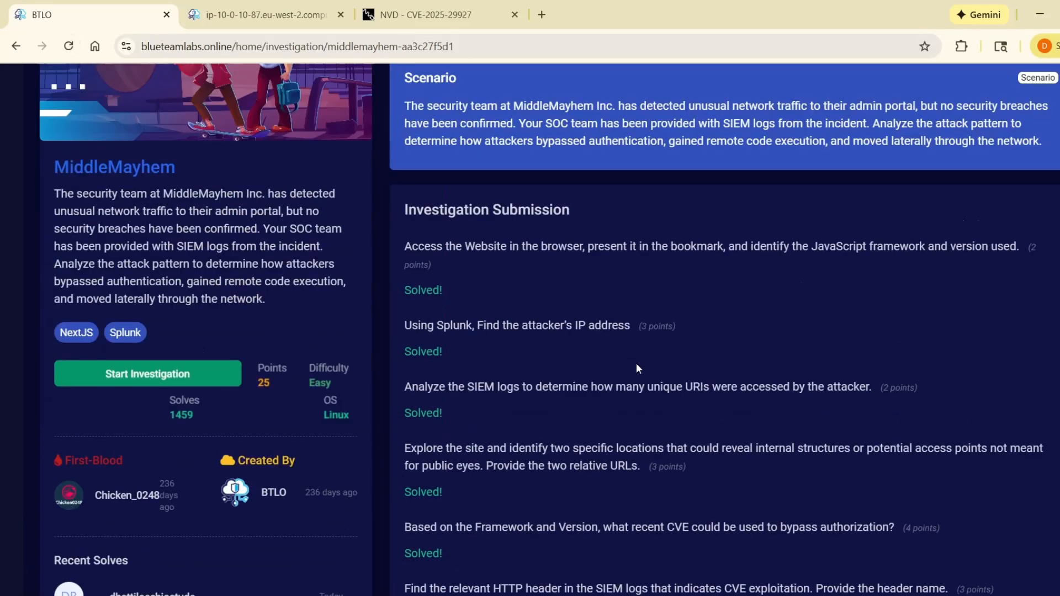